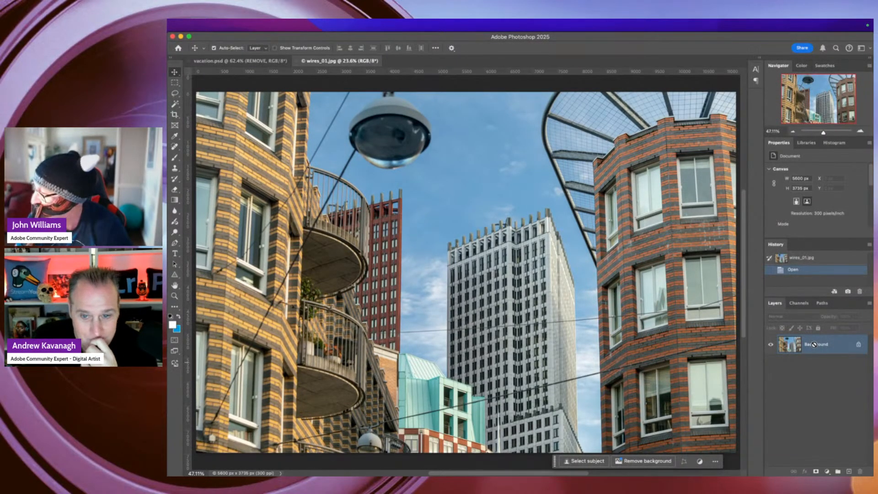
# Duplicate the Background layer of wires_01.jpg and activate the Remove Tool
pyautogui.press('super+j')
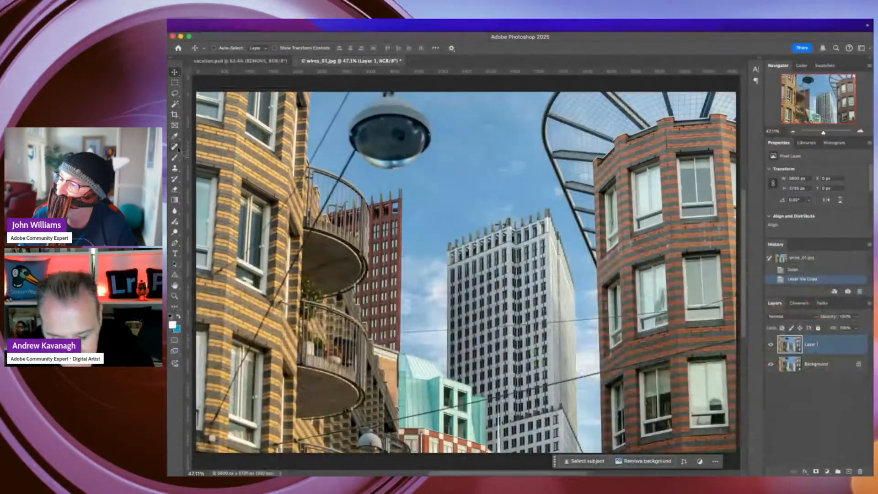
pyautogui.click(176, 149)
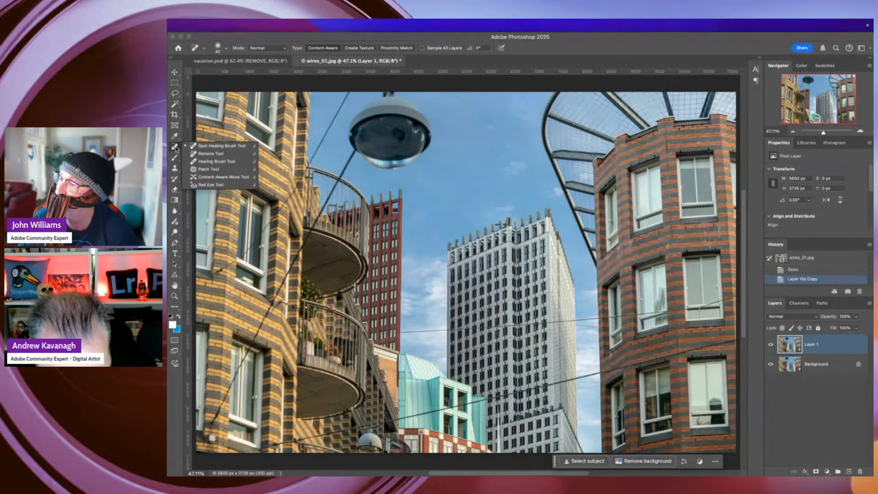
pyautogui.click(201, 156)
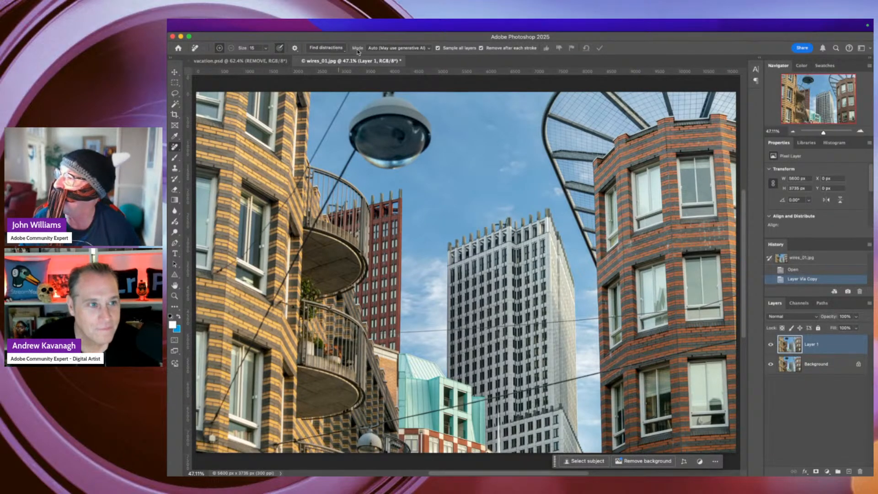
pyautogui.click(338, 49)
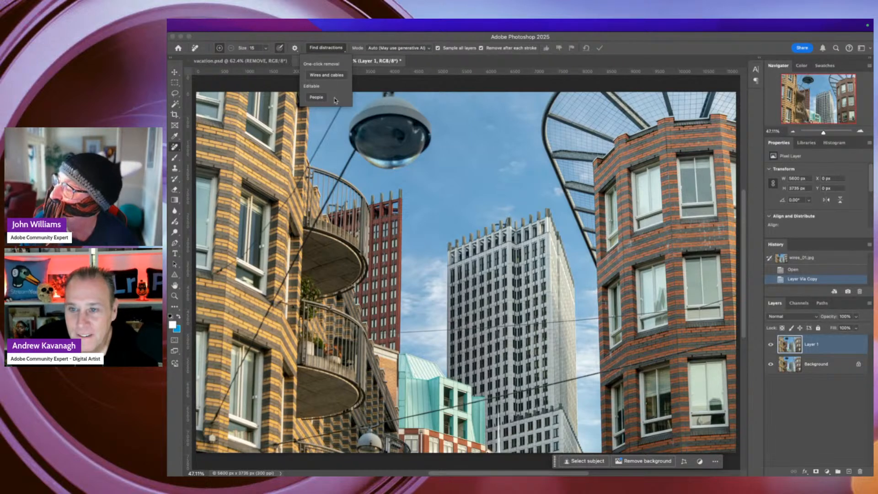
pyautogui.click(345, 40)
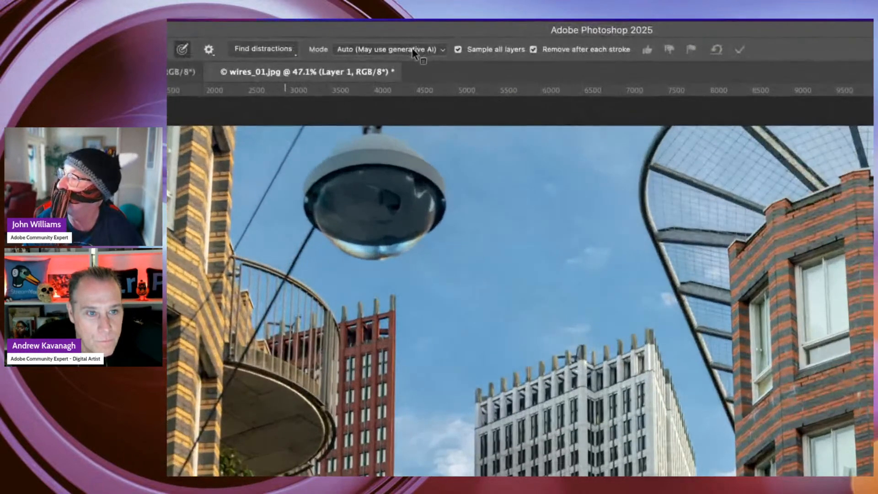
pyautogui.click(413, 49)
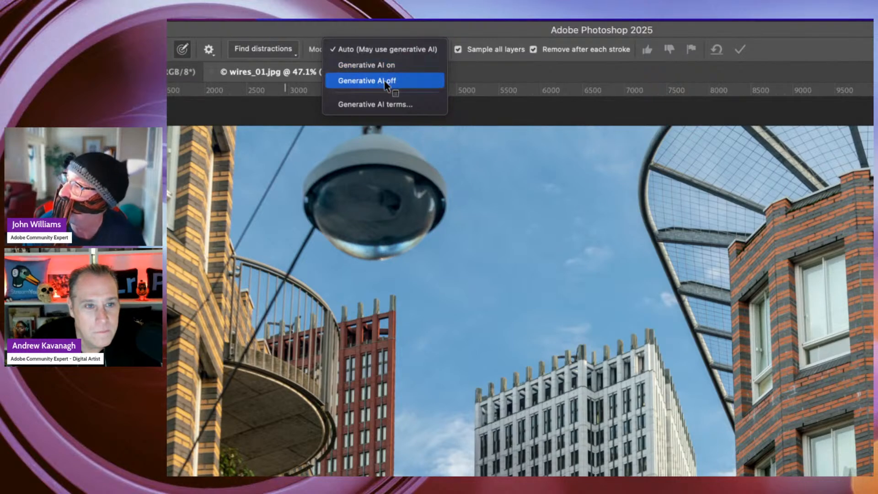
pyautogui.click(391, 33)
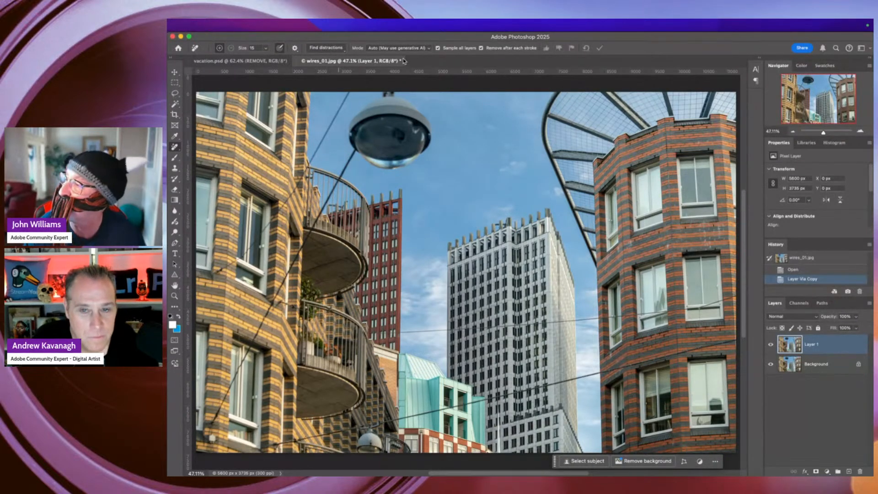
# Remove the wires and cables across the whole city photo with the Remove Tool's one-click Find distractions option
pyautogui.click(332, 48)
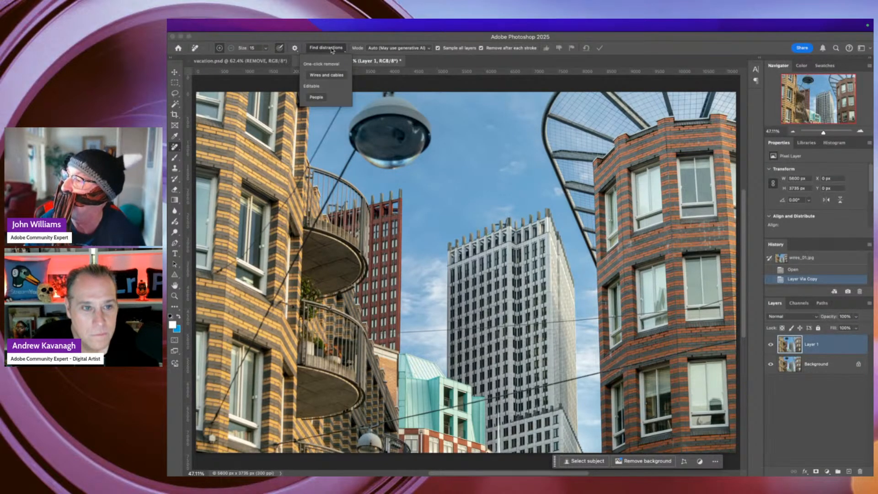
pyautogui.click(326, 75)
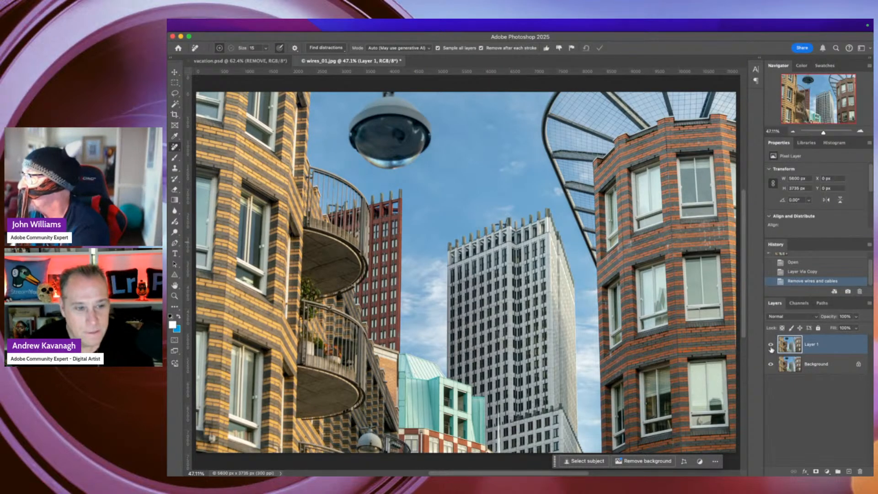
# Inspect the brick building and roof grid up close, and compare the image with Layer 1 hidden and shown
pyautogui.scroll(10, 671, 189)
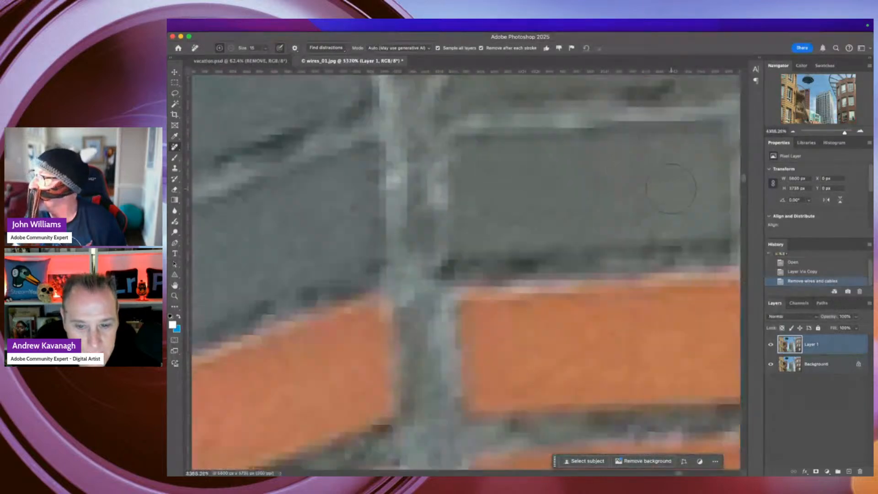
pyautogui.scroll(-7, 672, 189)
pyautogui.click(491, 254)
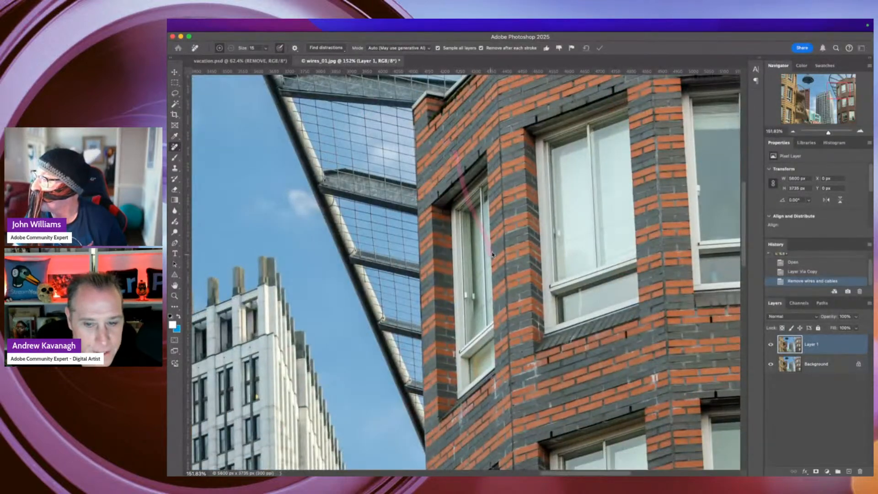
pyautogui.press('super+z')
pyautogui.scroll(10, 521, 206)
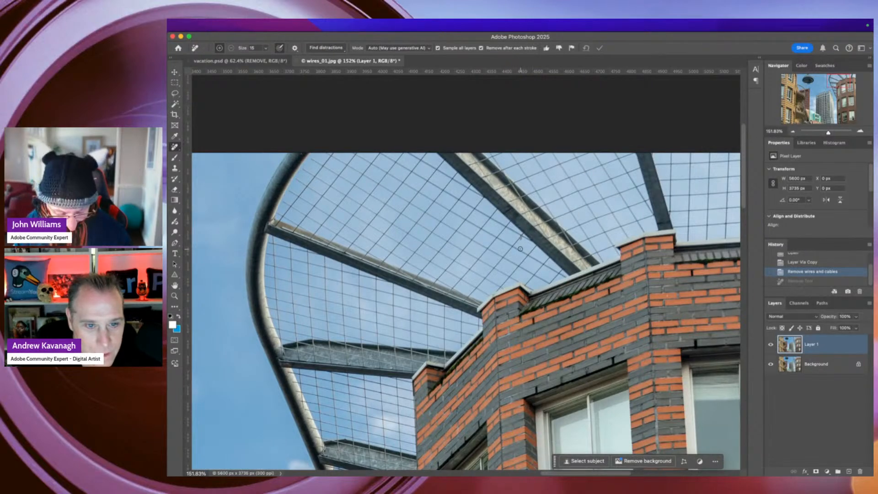
pyautogui.scroll(-10, 520, 248)
pyautogui.scroll(5, 519, 248)
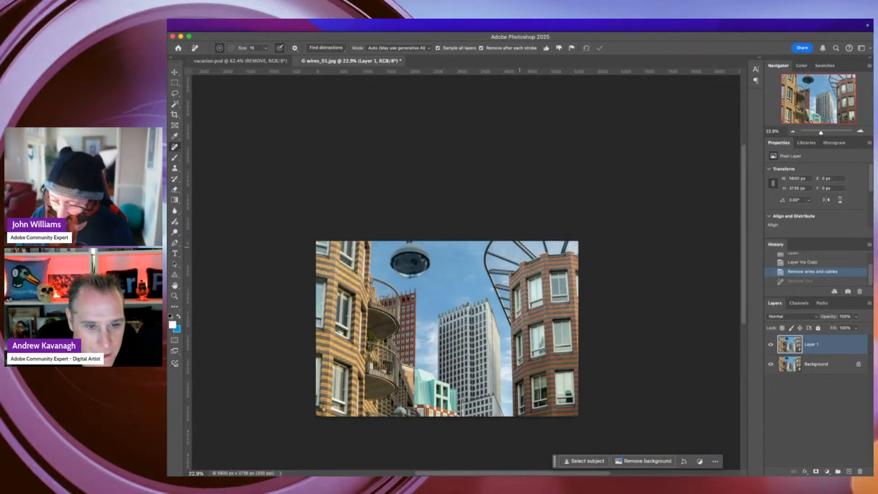
pyautogui.scroll(3, 523, 252)
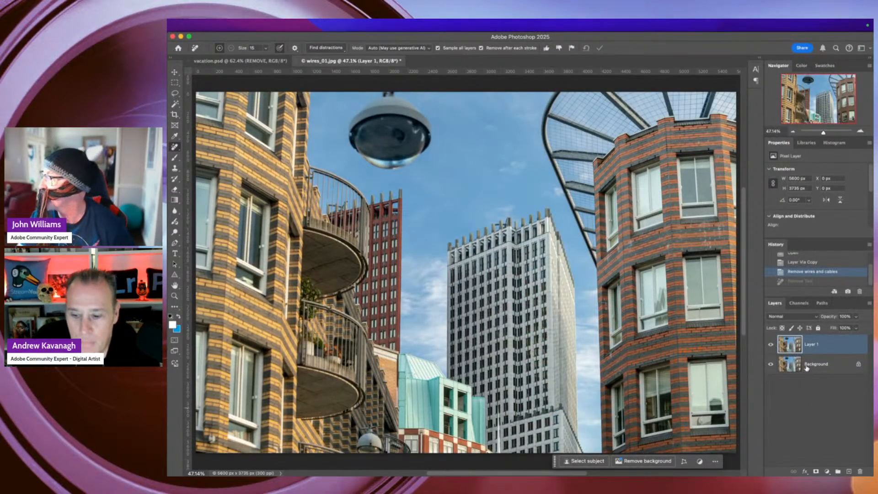
pyautogui.click(771, 345)
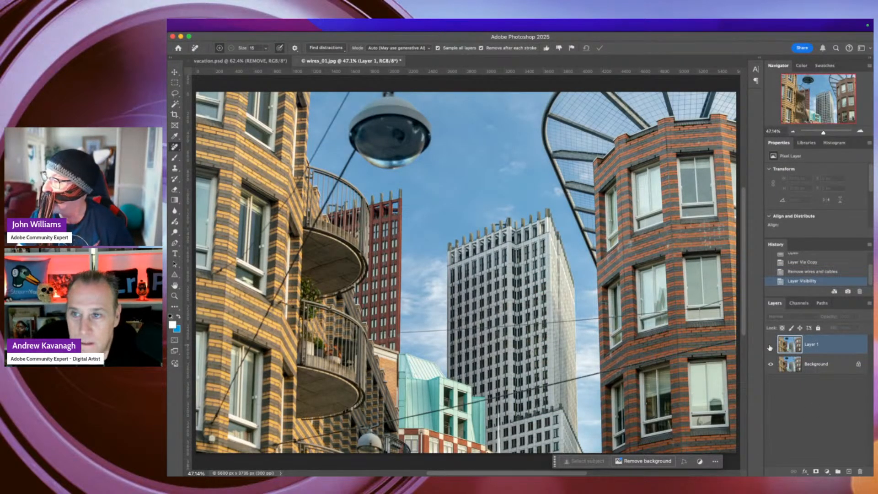
pyautogui.click(770, 346)
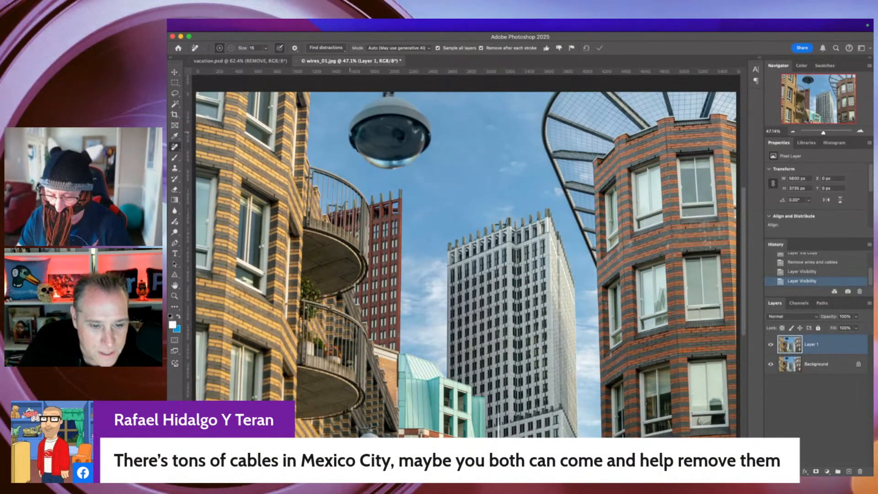
# Enlarge the Remove Tool brush to 150 and paint out the hanging street lamp and its mount from the sky
pyautogui.press(']')
pyautogui.press(']')
pyautogui.press(']')
pyautogui.press(']')
pyautogui.press(']')
pyautogui.press(']')
pyautogui.press(']')
pyautogui.press(']')
pyautogui.press(']')
pyautogui.press(']')
pyautogui.press(']')
pyautogui.press(']')
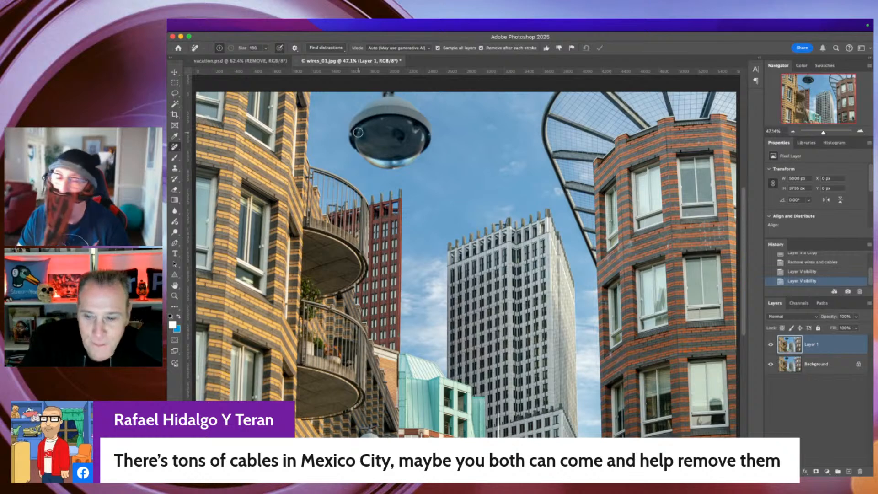
pyautogui.press(']')
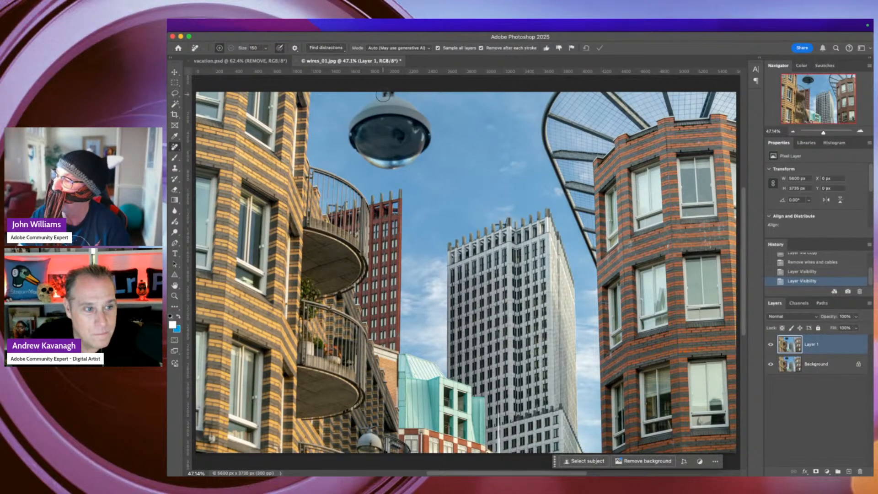
pyautogui.moveTo(383, 96)
pyautogui.mouseDown()
pyautogui.moveTo(372, 123)
pyautogui.moveTo(389, 146)
pyautogui.moveTo(414, 137)
pyautogui.mouseUp()
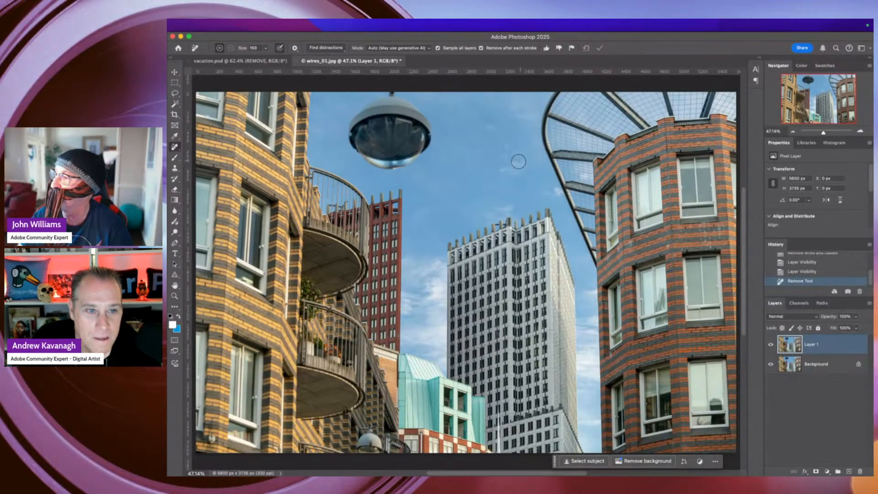
pyautogui.moveTo(390, 95)
pyautogui.mouseDown()
pyautogui.moveTo(372, 99)
pyautogui.moveTo(348, 131)
pyautogui.moveTo(371, 167)
pyautogui.moveTo(399, 169)
pyautogui.moveTo(429, 142)
pyautogui.moveTo(429, 118)
pyautogui.moveTo(394, 91)
pyautogui.mouseUp()
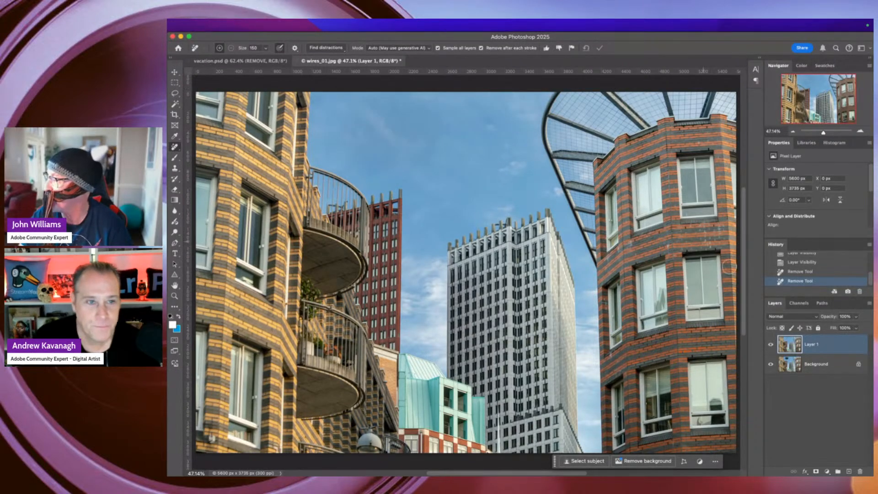
# Compare the retouched city photo with the original by hiding and showing Layer 1
pyautogui.click(770, 344)
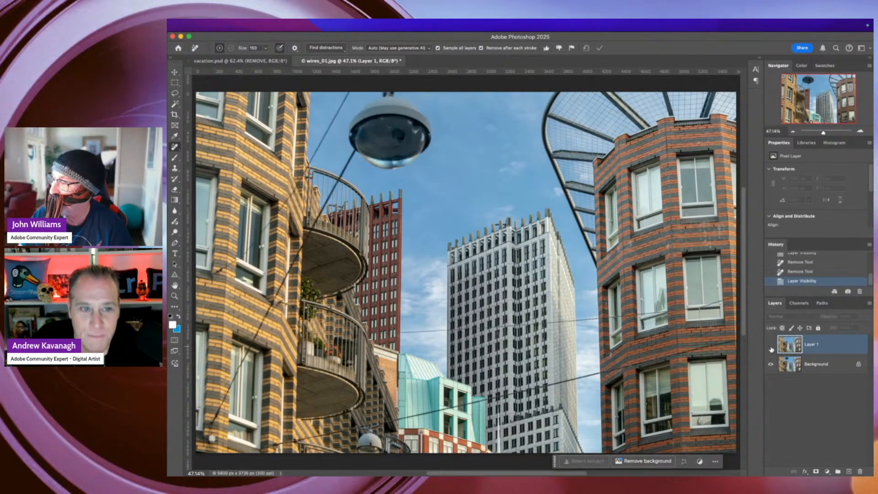
pyautogui.click(770, 346)
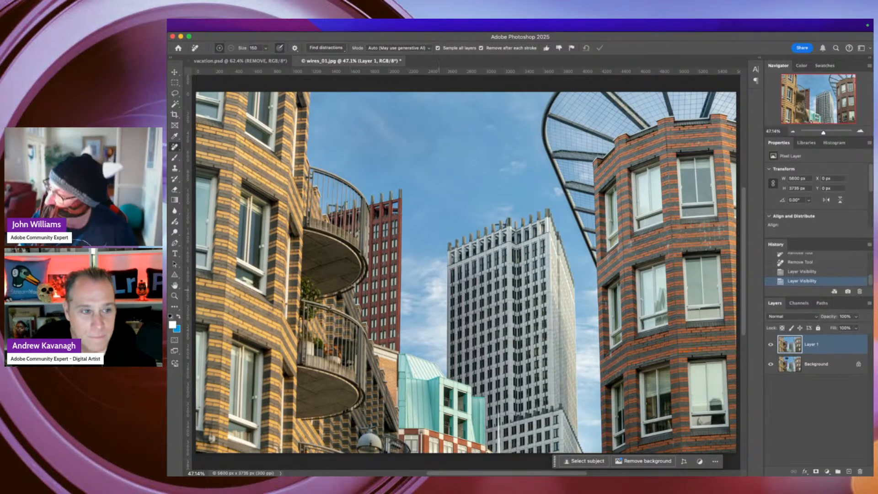
pyautogui.click(771, 345)
pyautogui.click(771, 345)
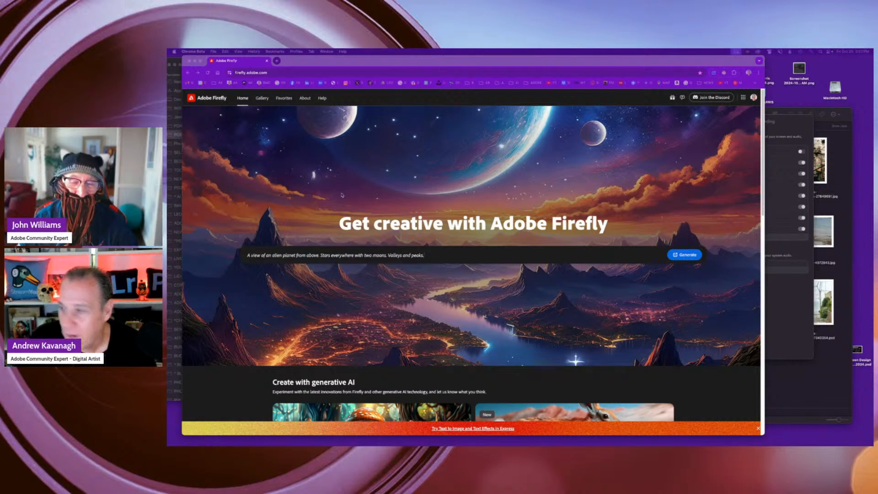
# Switch from the browser to Photoshop and open the museum gallery photo from the WIRES & PEOPLE folder
pyautogui.press('super+Tab')
pyautogui.press('super+Tab')
pyautogui.press('super+Tab')
pyautogui.press('super+Tab')
pyautogui.press('super+Tab')
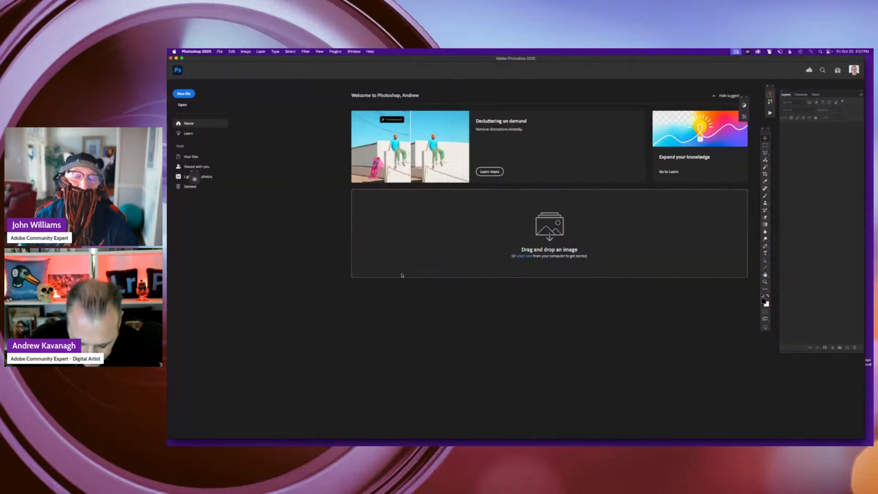
pyautogui.click(402, 275)
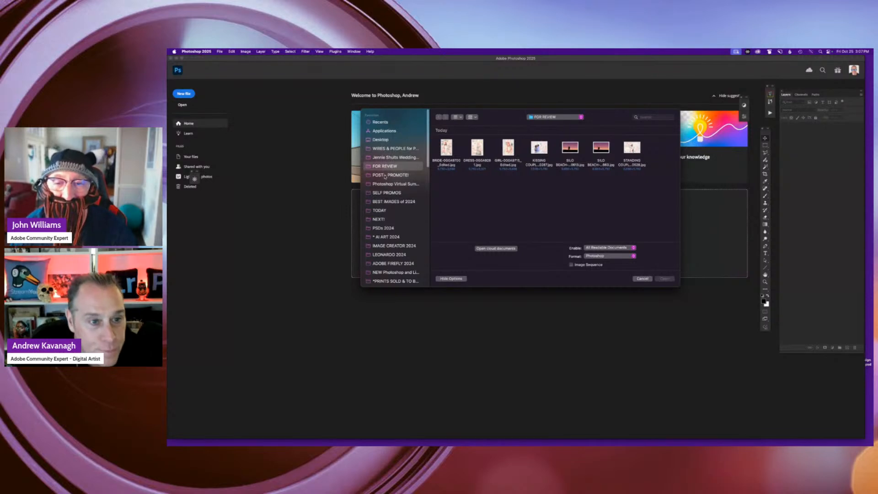
pyautogui.click(421, 151)
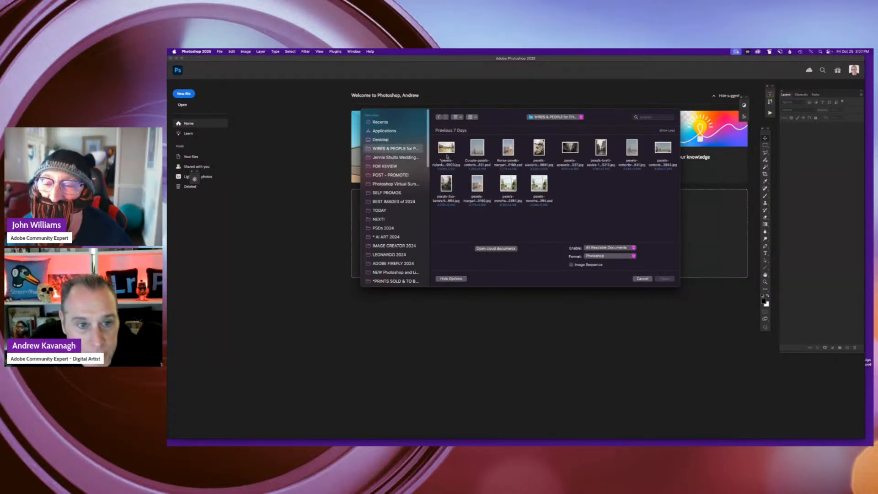
pyautogui.doubleClick(447, 156)
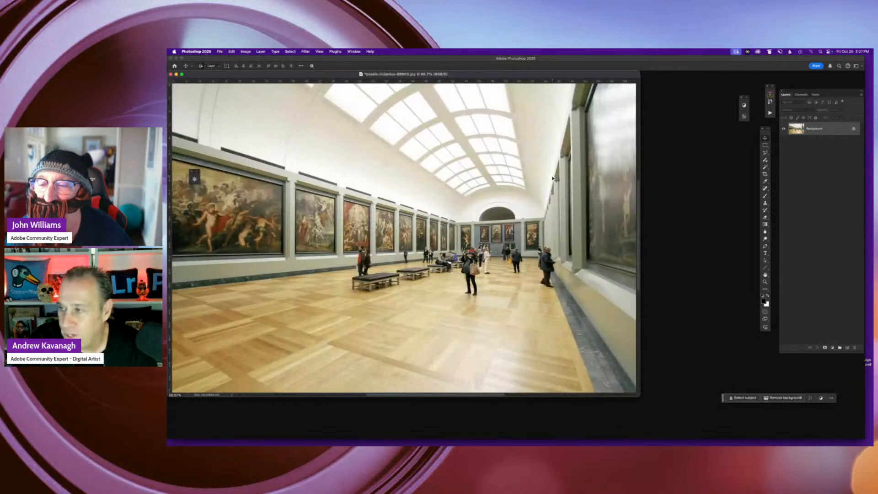
# Display the gallery photo in full-screen mode with the menu bar and duplicate its Background layer
pyautogui.moveTo(453, 77); pyautogui.dragTo(520, 85)
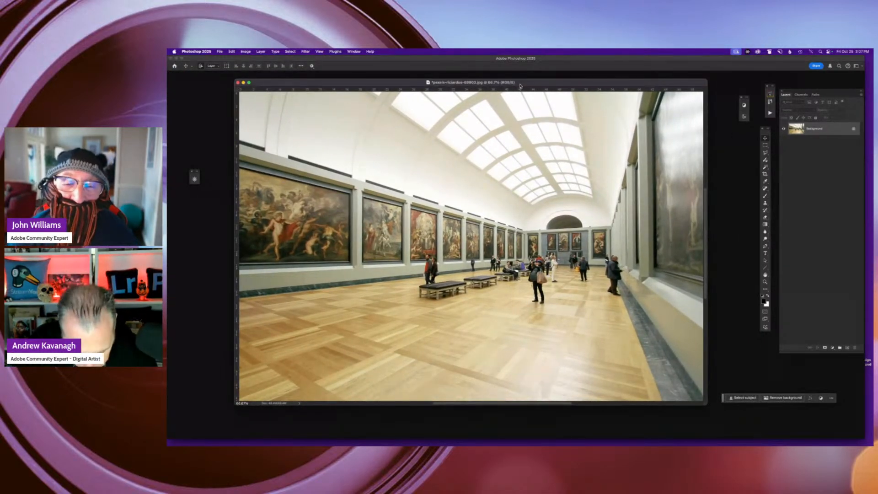
pyautogui.press('f')
pyautogui.press('super+j')
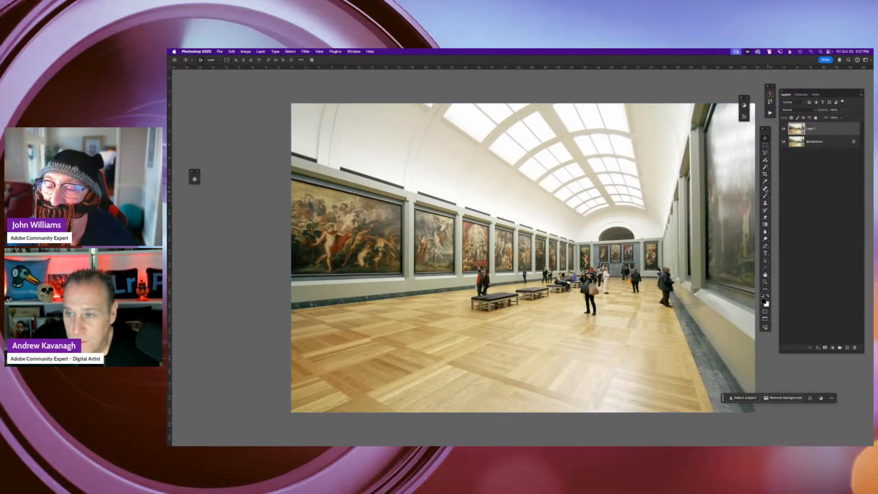
# Mark the people in the gallery for removal with the Remove Tool's Find distractions People option and check the marked areas up close
pyautogui.click(765, 188)
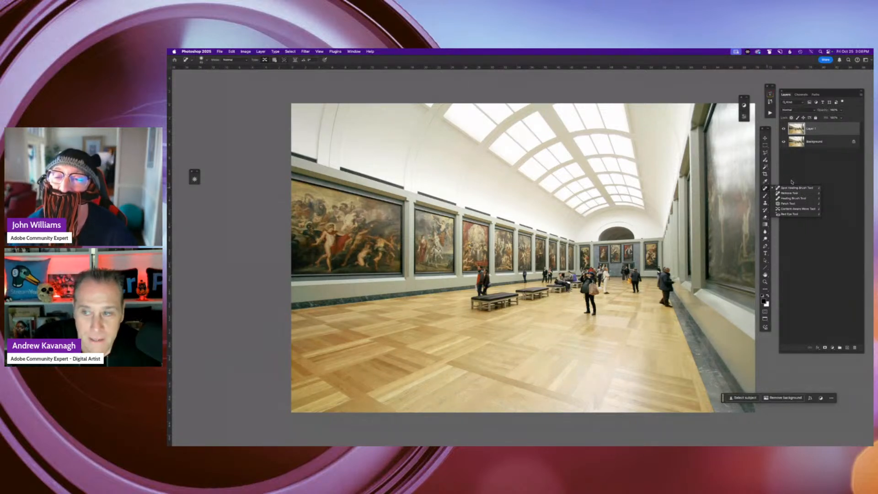
pyautogui.click(789, 194)
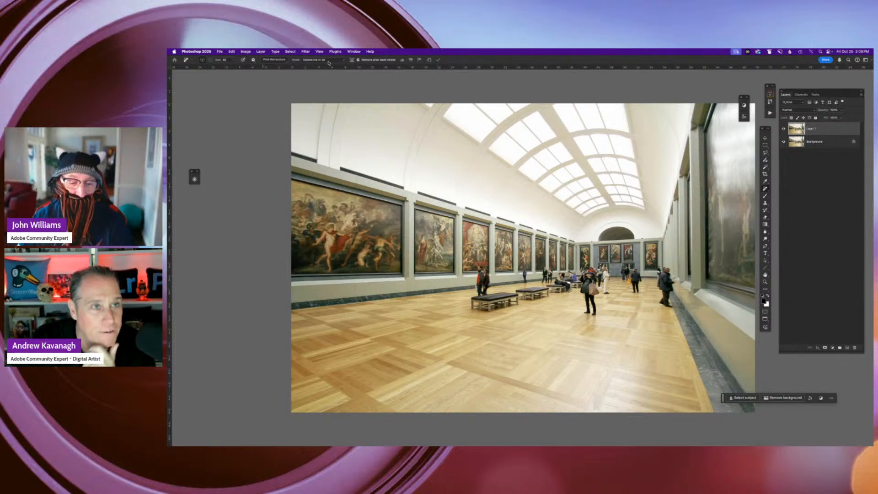
pyautogui.click(283, 61)
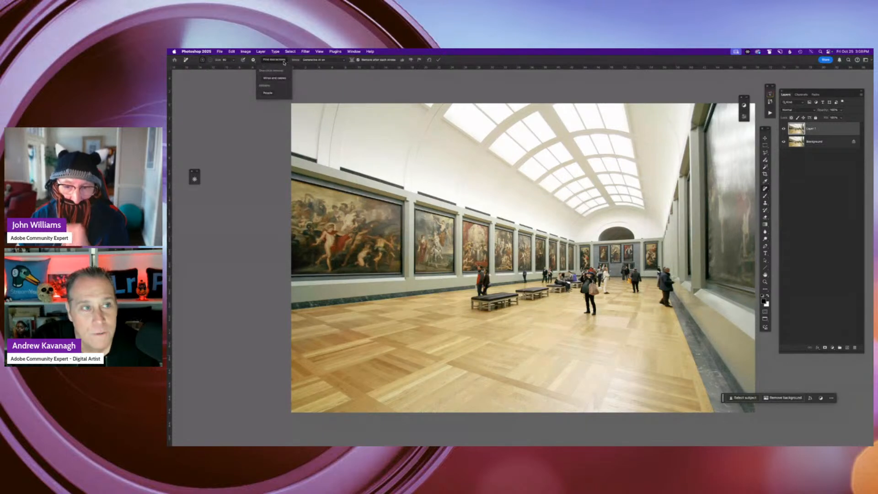
pyautogui.click(268, 93)
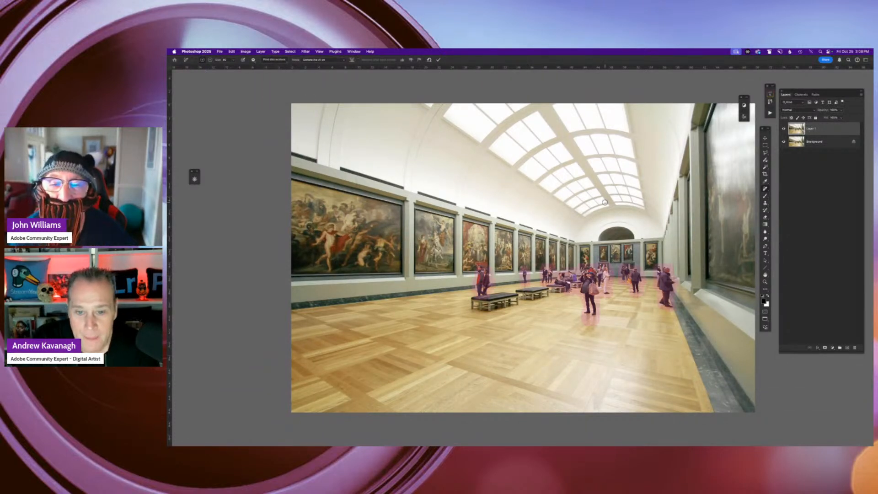
pyautogui.scroll(2, 604, 201)
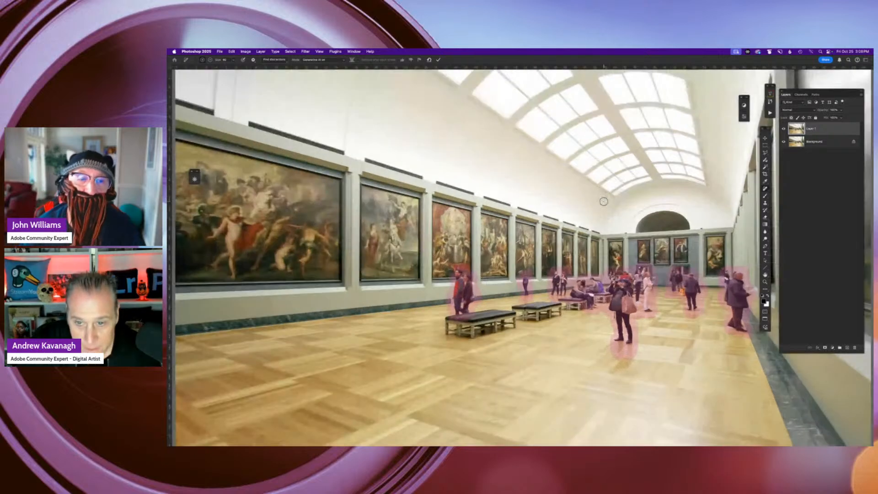
pyautogui.scroll(2, 604, 201)
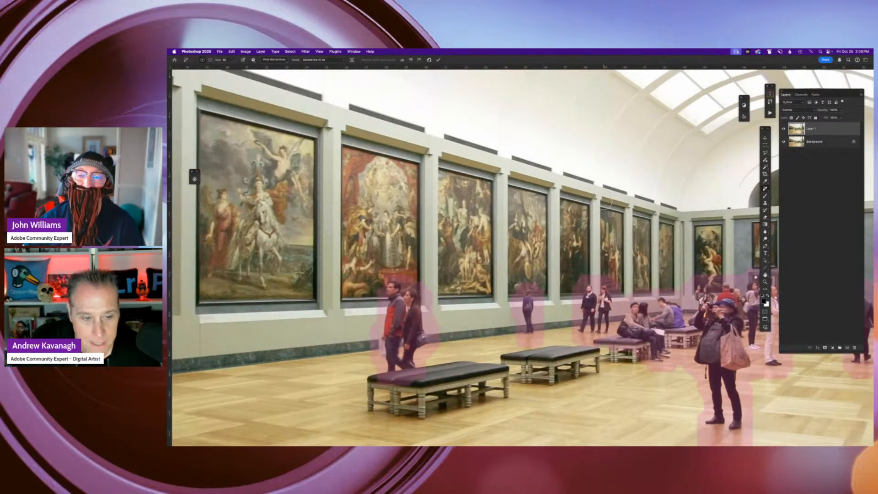
# Apply the Remove Tool to all the marked people in the gallery photo
pyautogui.scroll(-2, 603, 201)
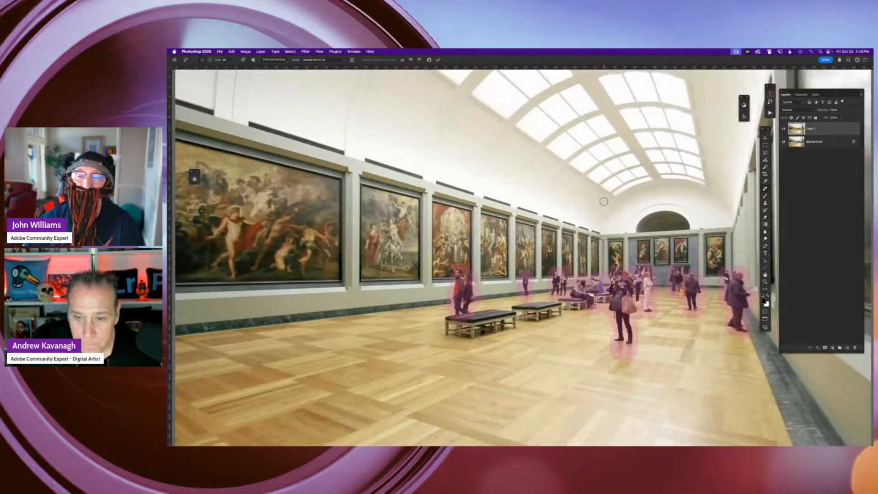
pyautogui.scroll(-2, 603, 202)
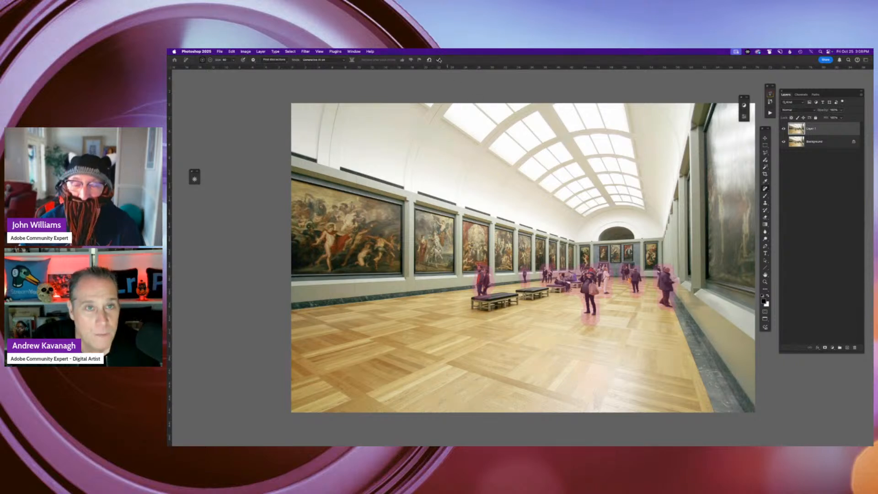
pyautogui.click(438, 61)
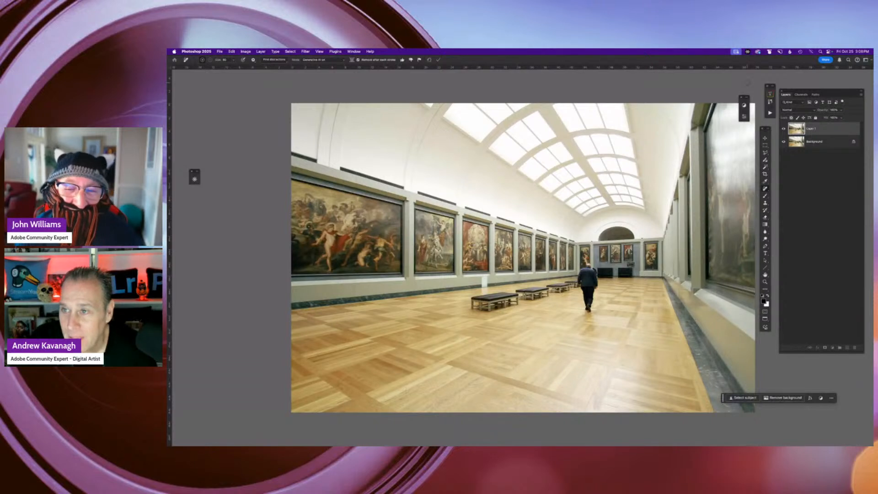
# Compare the people removal with the original gallery photo by repeatedly hiding and showing Layer 1
pyautogui.click(783, 129)
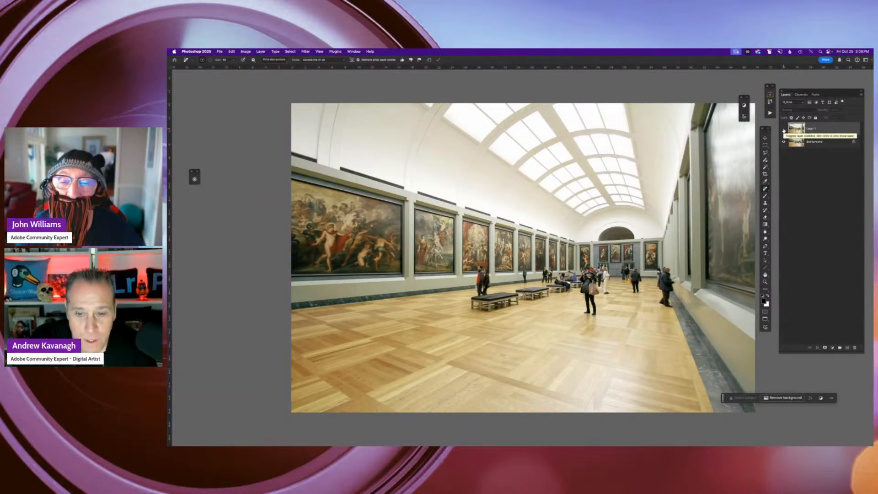
pyautogui.click(783, 129)
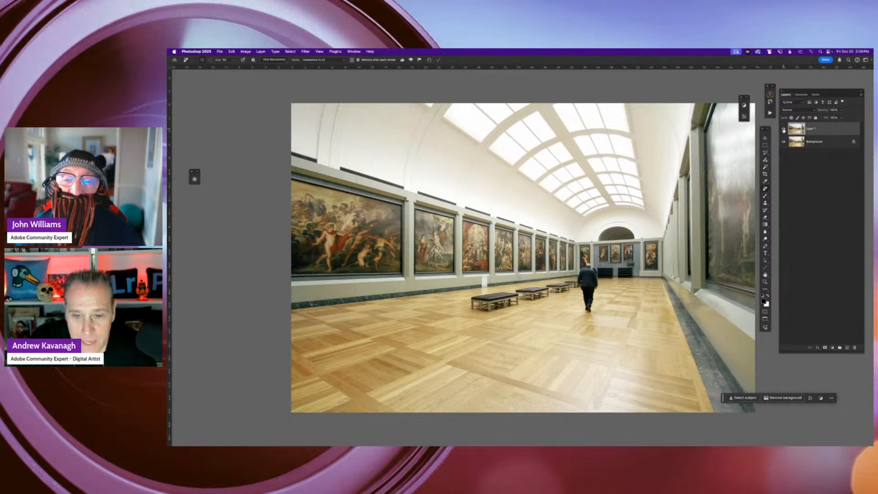
pyautogui.click(783, 129)
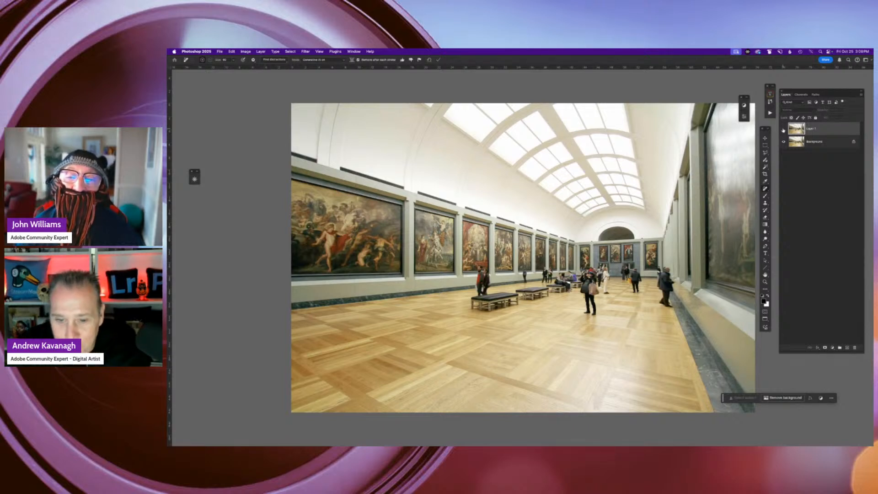
pyautogui.click(783, 130)
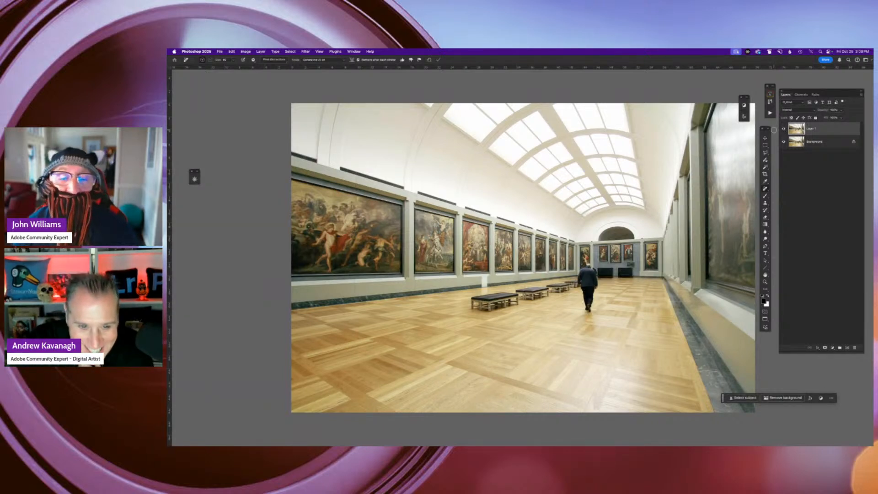
pyautogui.click(783, 130)
pyautogui.click(783, 130)
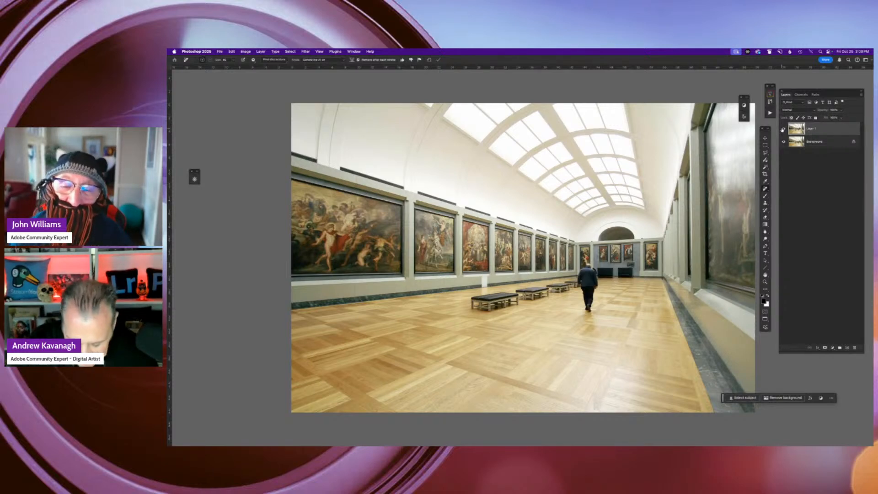
# Select the small white block against the wall behind the nearest bench with the Polygonal Lasso Tool
pyautogui.press('super+equal')
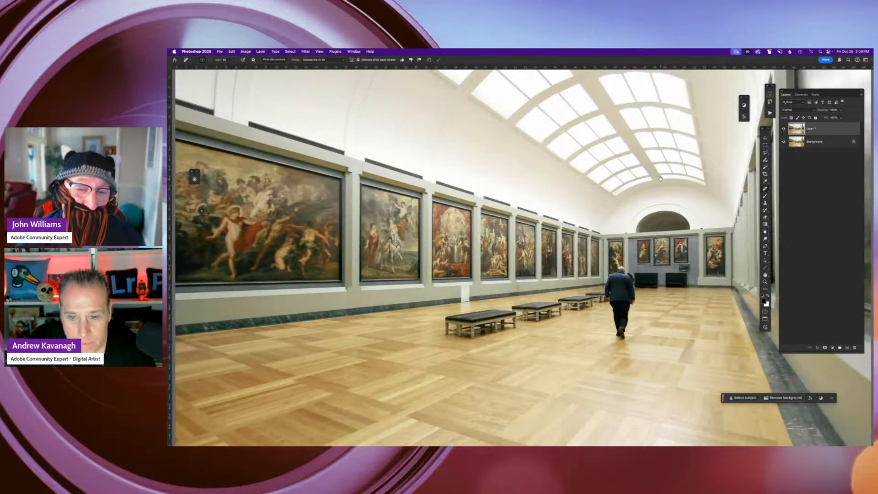
pyautogui.scroll(-3, 721, 192)
pyautogui.hscroll(4, 721, 192)
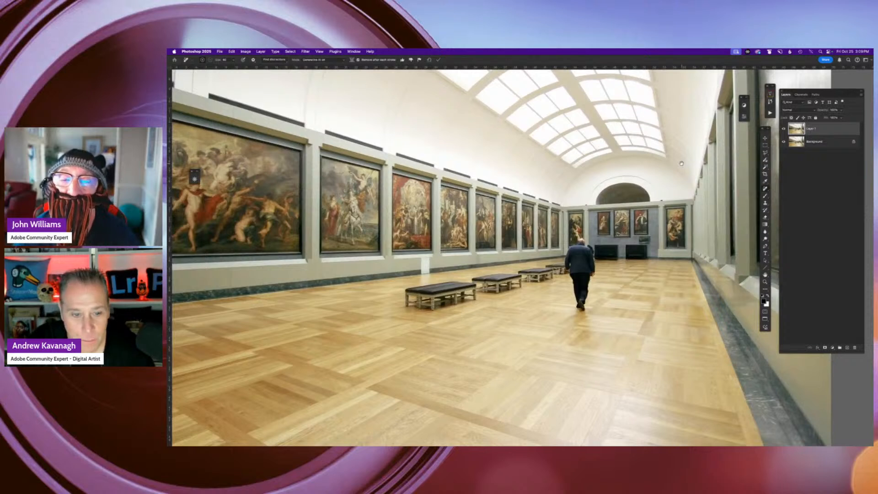
pyautogui.hscroll(-2, 681, 163)
pyautogui.hscroll(-2, 698, 170)
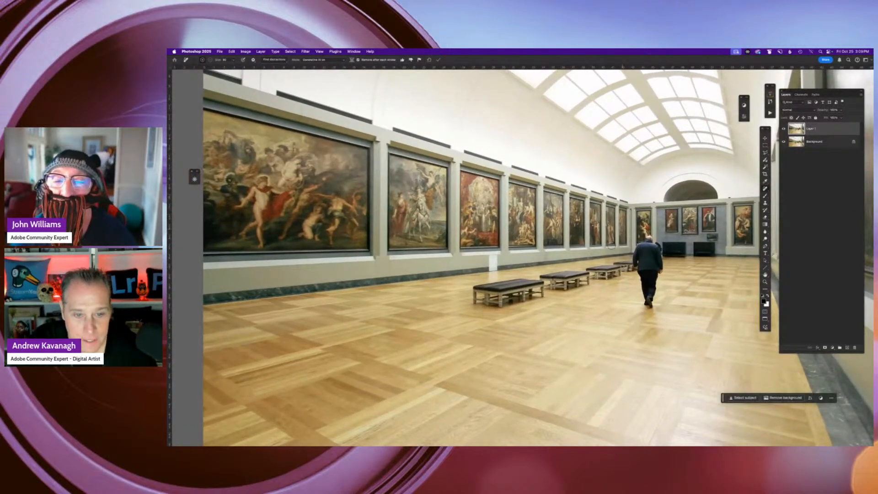
pyautogui.press('l')
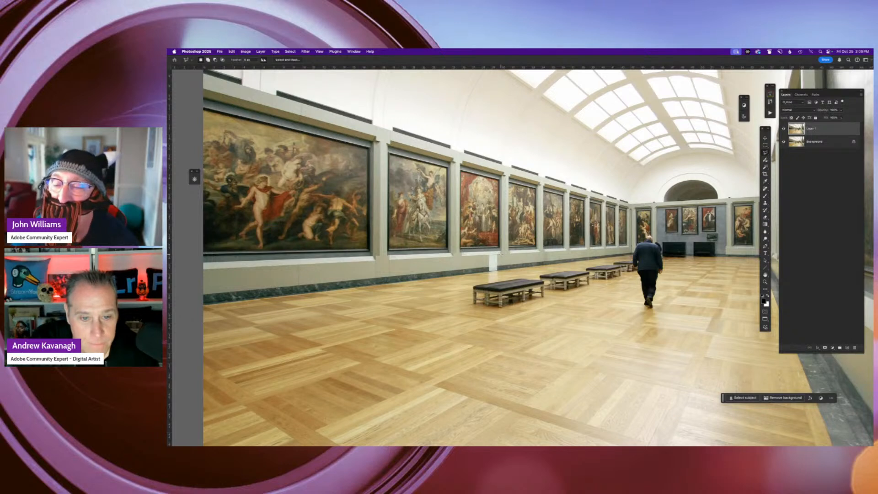
pyautogui.click(497, 254)
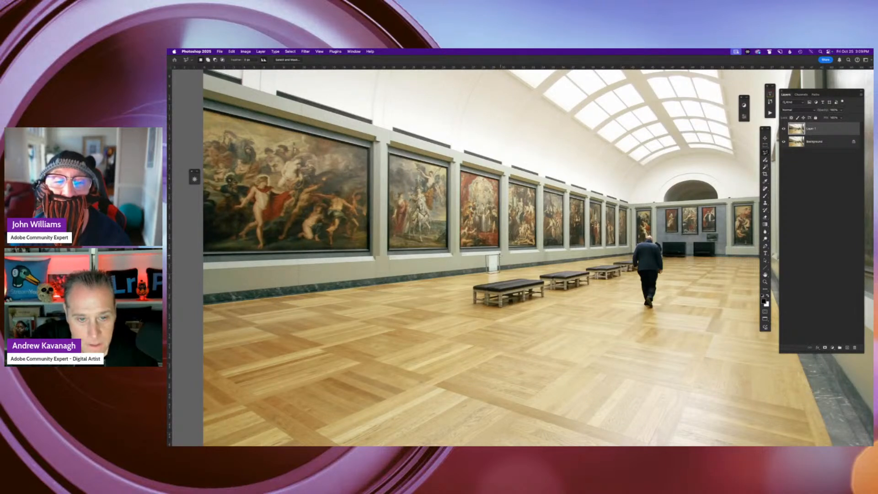
pyautogui.click(499, 255)
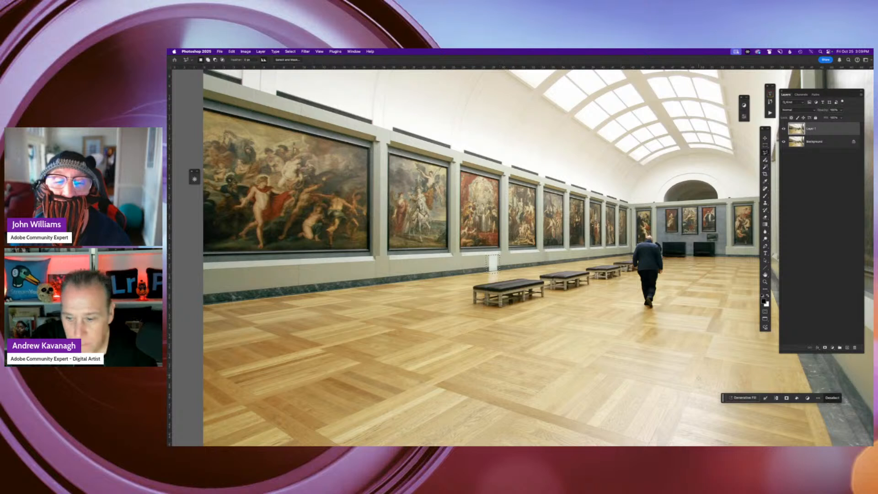
# Move the contextual task bar nearer the selected block and run Generative Fill with an empty prompt
pyautogui.moveTo(723, 399); pyautogui.dragTo(466, 353)
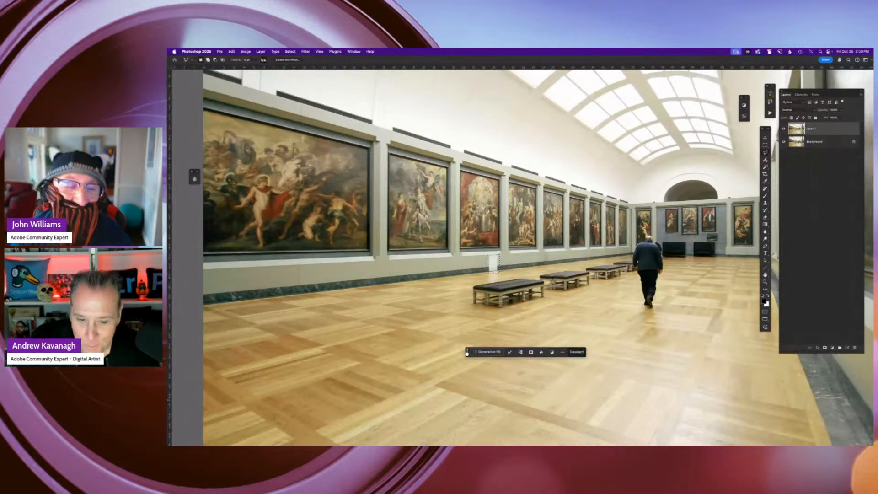
pyautogui.click(490, 352)
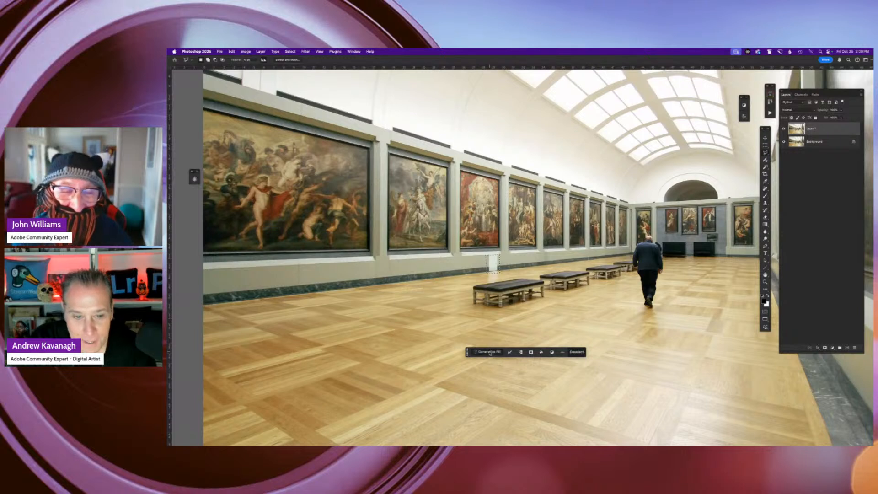
pyautogui.click(583, 352)
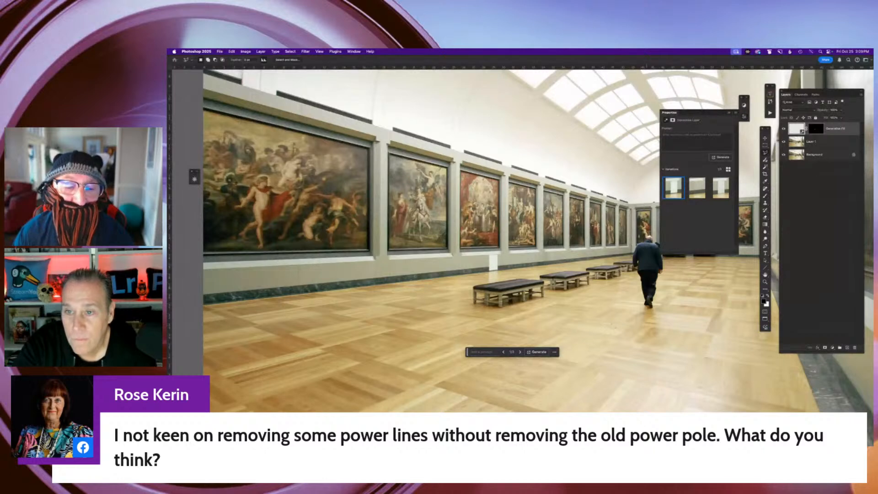
# Compare the three wall fill variations, keep the second one, and merge the Generative Fill layer with Layer 1
pyautogui.click(697, 189)
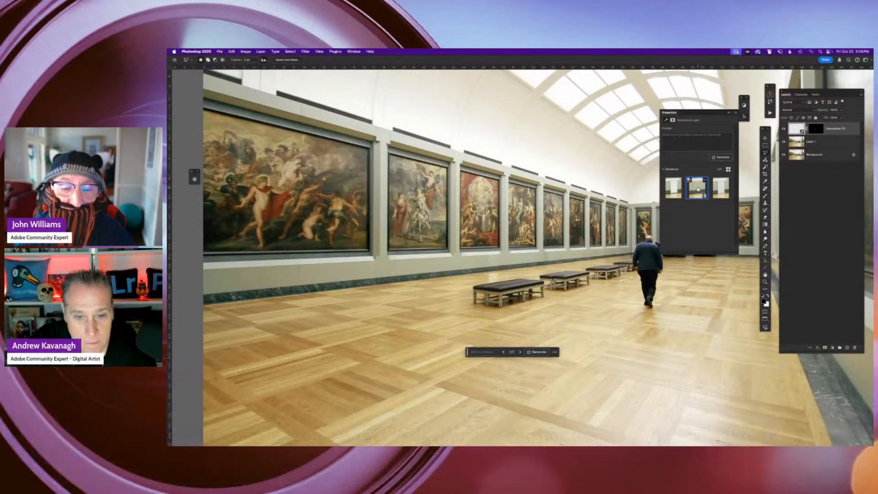
pyautogui.click(669, 189)
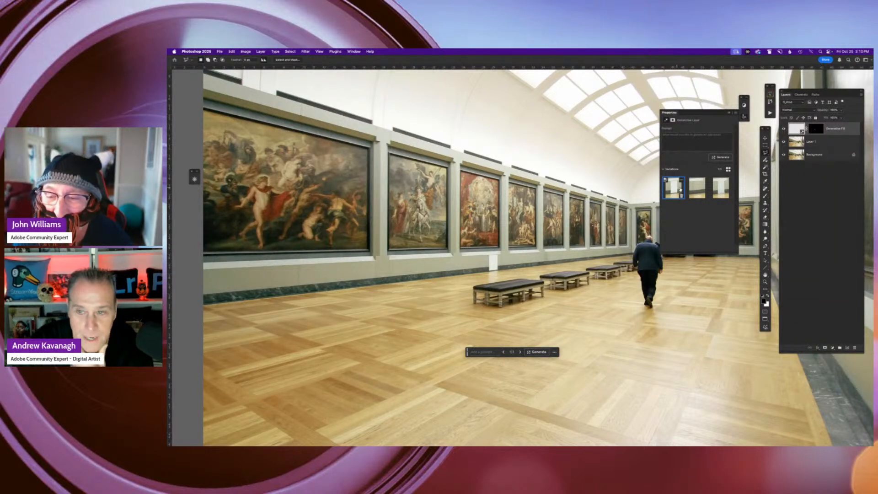
pyautogui.click(696, 187)
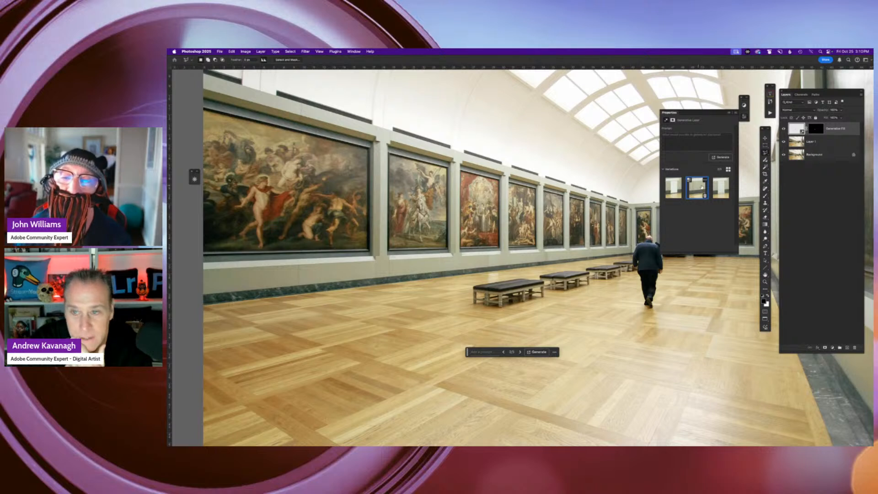
pyautogui.click(720, 185)
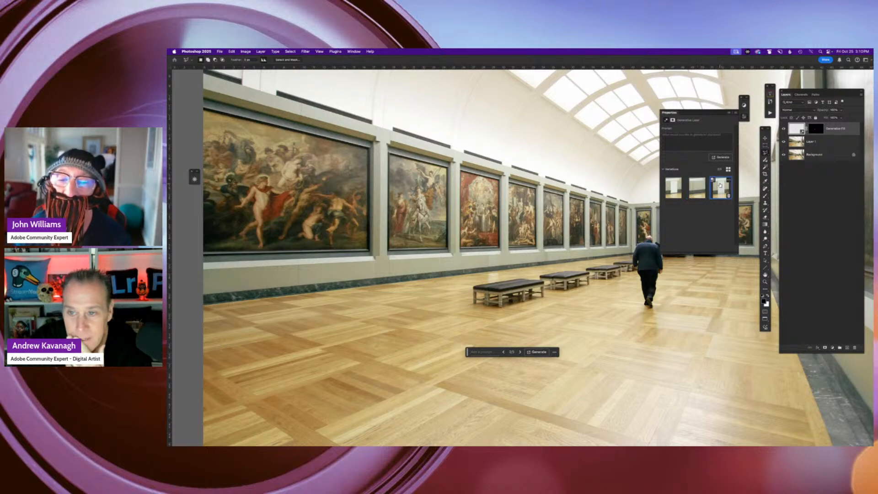
pyautogui.click(696, 189)
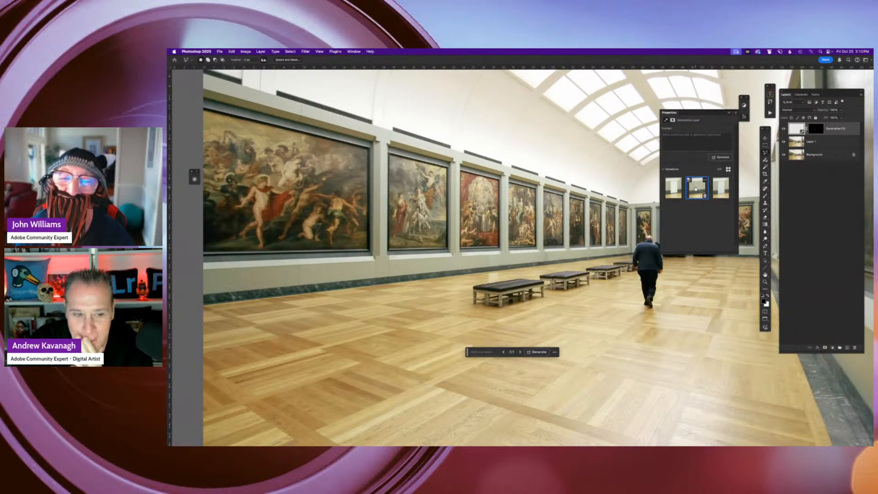
pyautogui.click(828, 144)
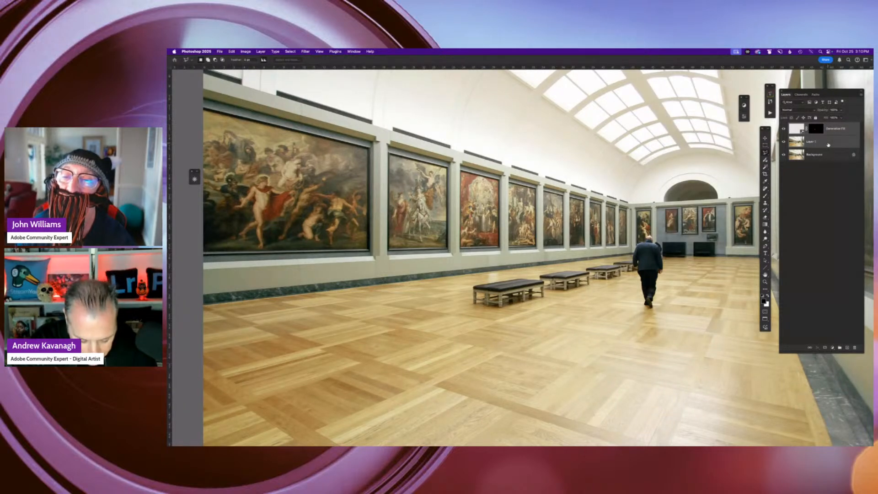
pyautogui.press('super+e')
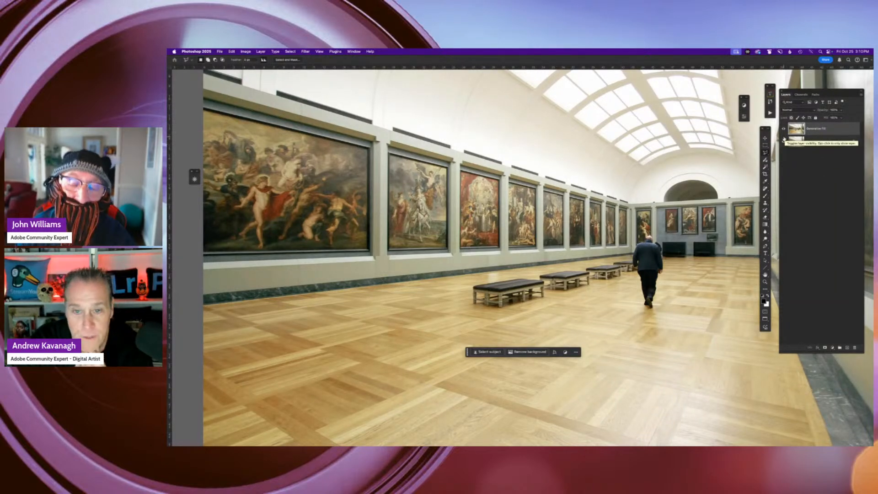
# Outline the walking man with the Lasso Tool and replace him using Generative Fill with an empty prompt
pyautogui.moveTo(687, 259); pyautogui.dragTo(586, 290)
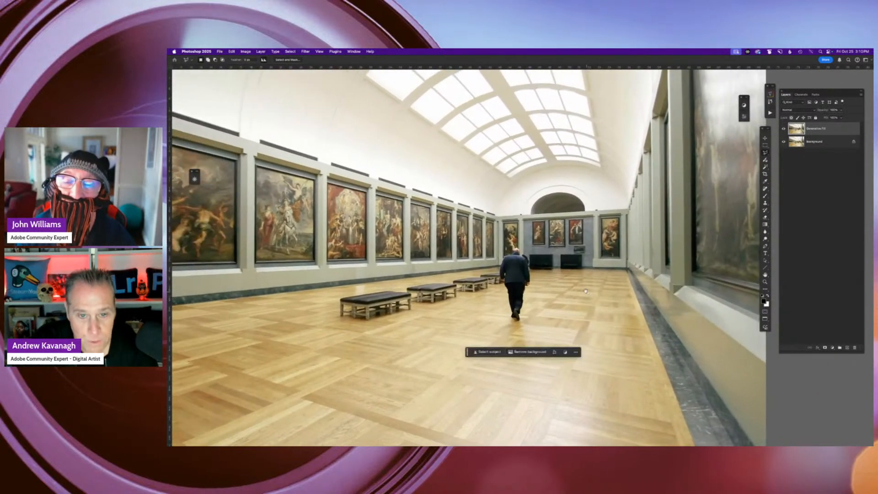
pyautogui.click(765, 154)
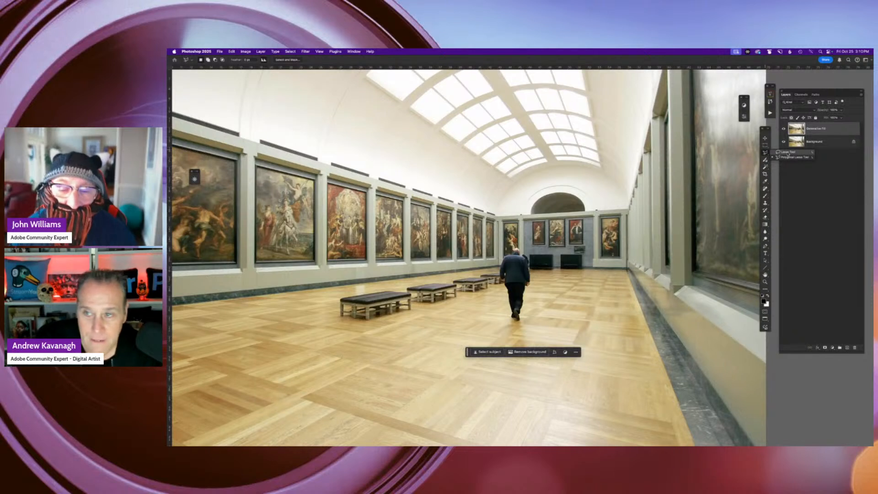
pyautogui.click(787, 152)
pyautogui.moveTo(525, 253)
pyautogui.mouseDown()
pyautogui.moveTo(500, 261)
pyautogui.moveTo(510, 327)
pyautogui.moveTo(526, 318)
pyautogui.moveTo(531, 256)
pyautogui.mouseUp()
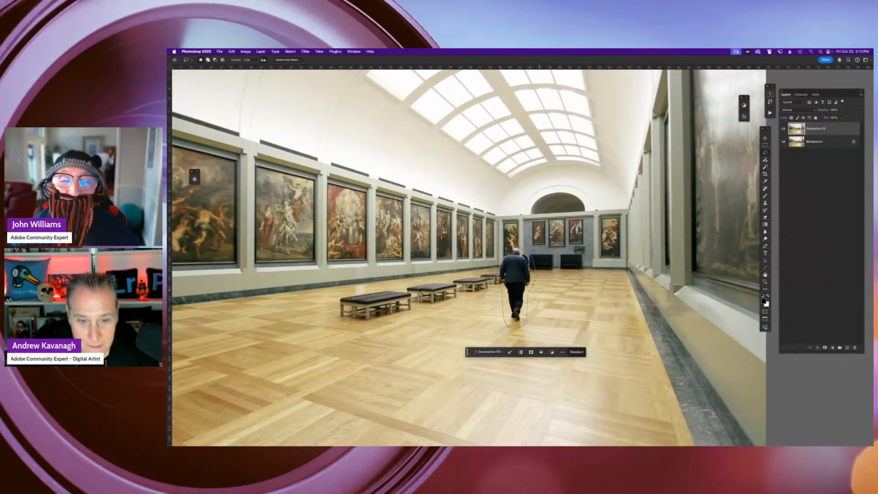
pyautogui.click(487, 352)
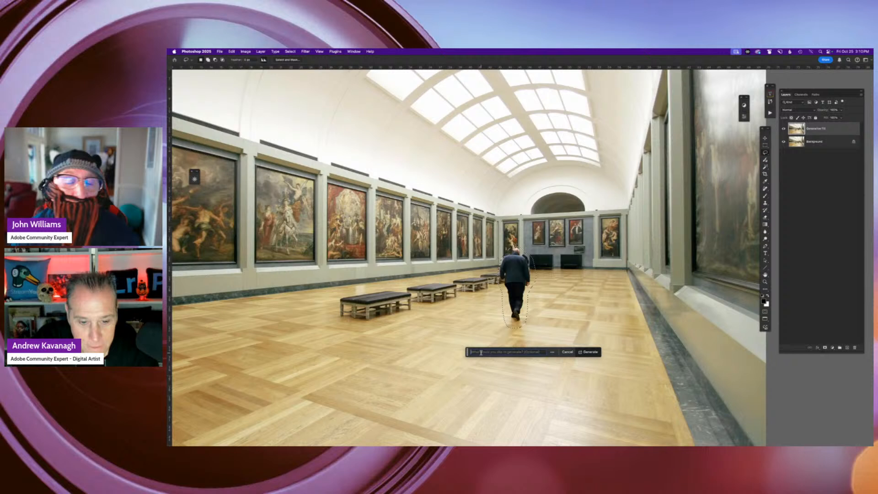
pyautogui.click(590, 351)
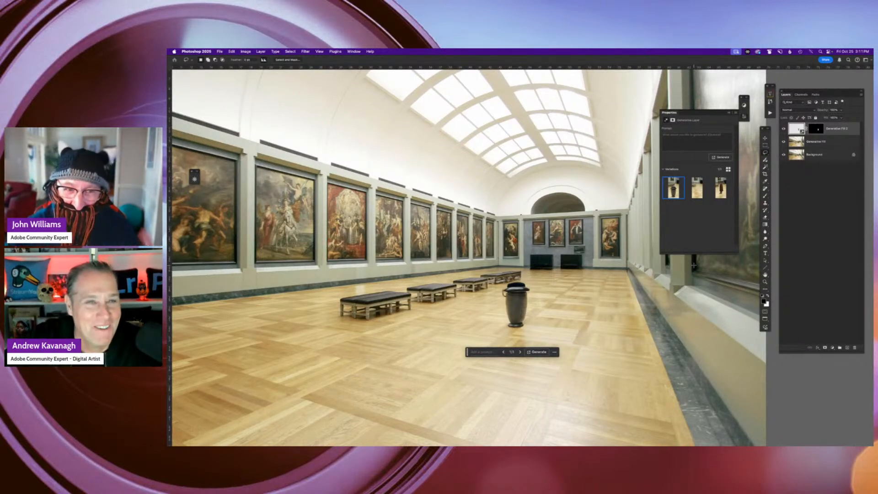
# Compare the variations replacing the man, choose the third with the cloaked figure, and hide the Generative Fill 2 layer to check against the man
pyautogui.click(696, 187)
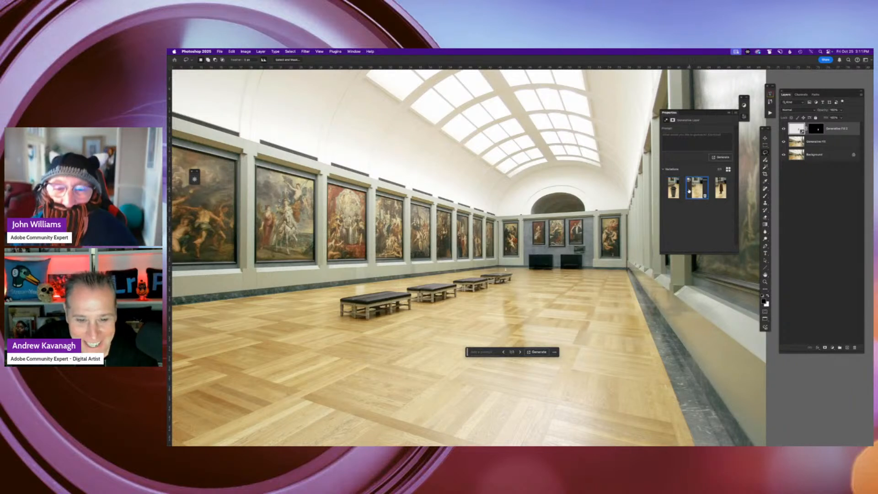
pyautogui.click(674, 191)
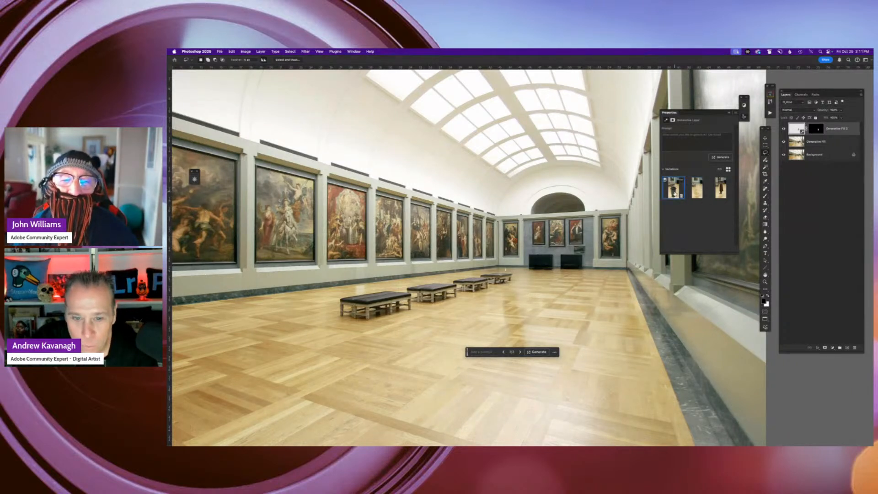
pyautogui.click(696, 191)
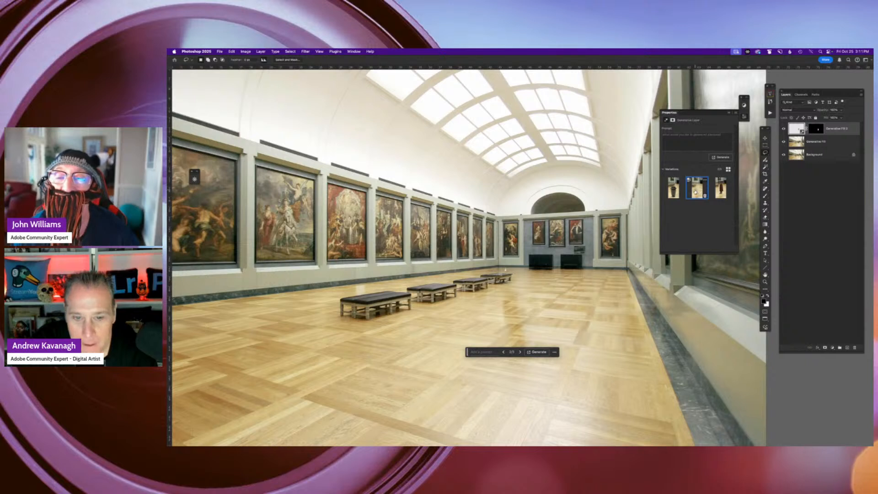
pyautogui.click(720, 189)
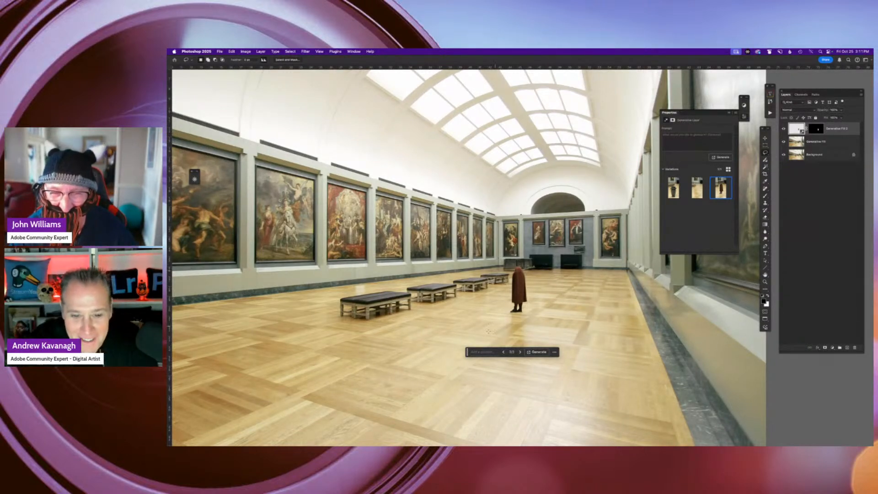
pyautogui.moveTo(468, 356); pyautogui.dragTo(460, 393)
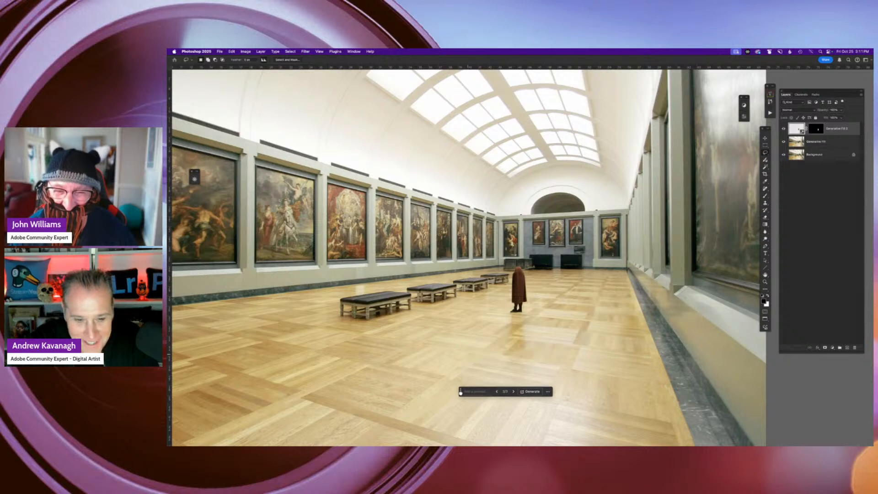
pyautogui.click(784, 130)
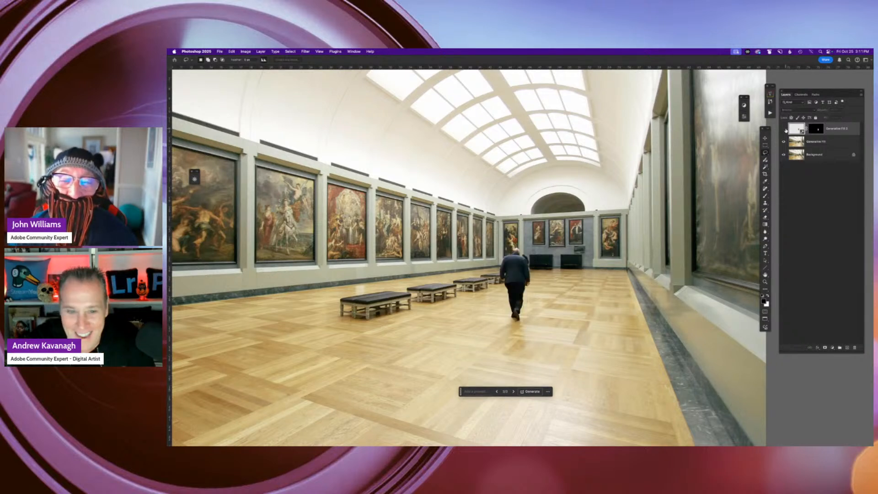
# Compare the gallery with and without the Generative Fill 2 layer, leave the layer visible, and view the whole image
pyautogui.click(784, 130)
pyautogui.click(785, 130)
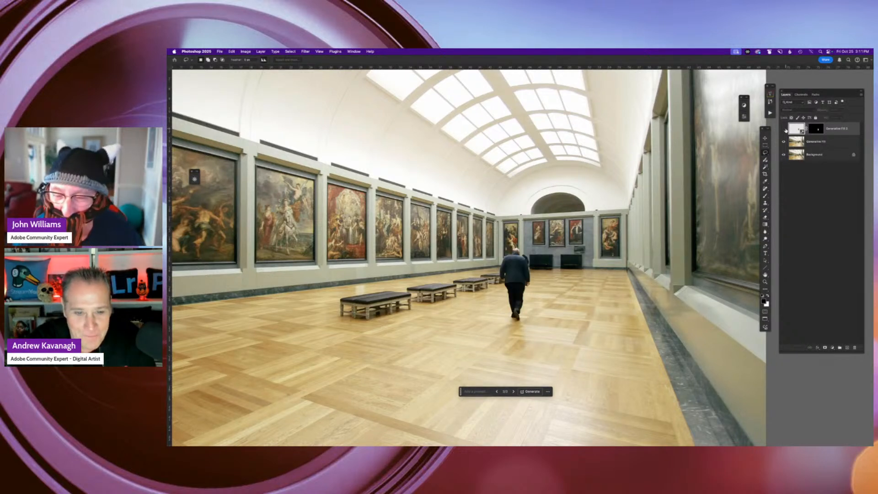
pyautogui.click(785, 130)
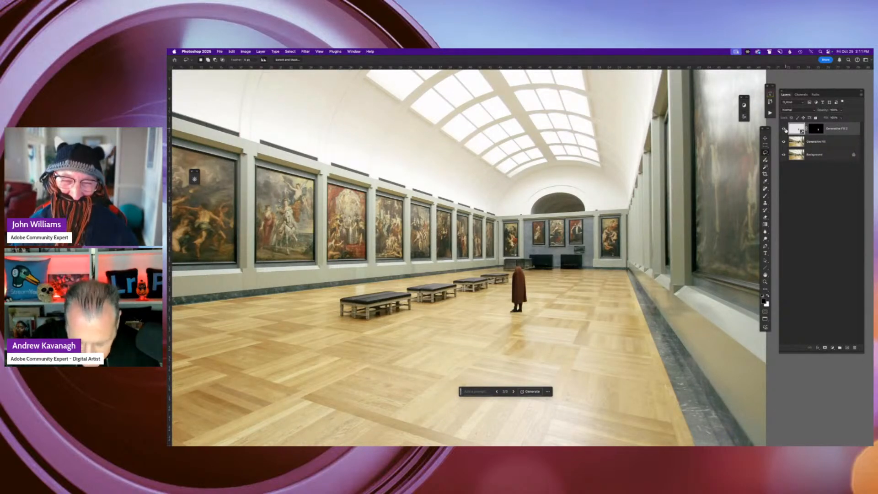
pyautogui.press('super+0')
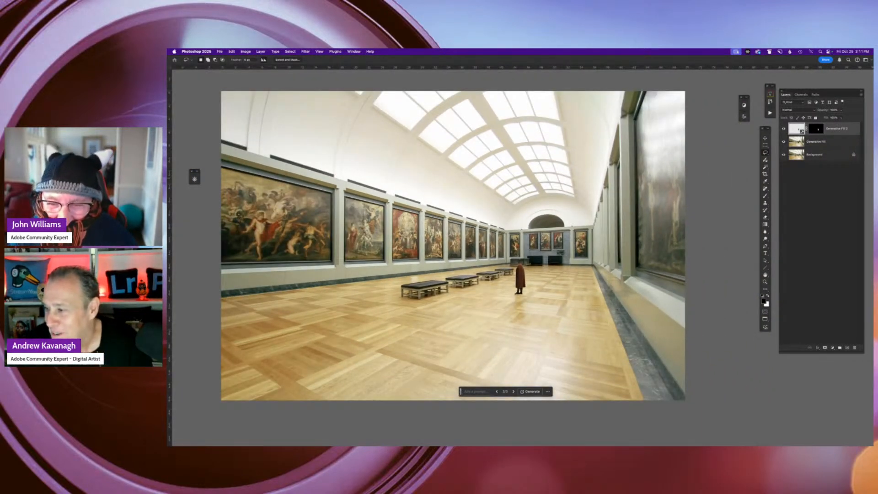
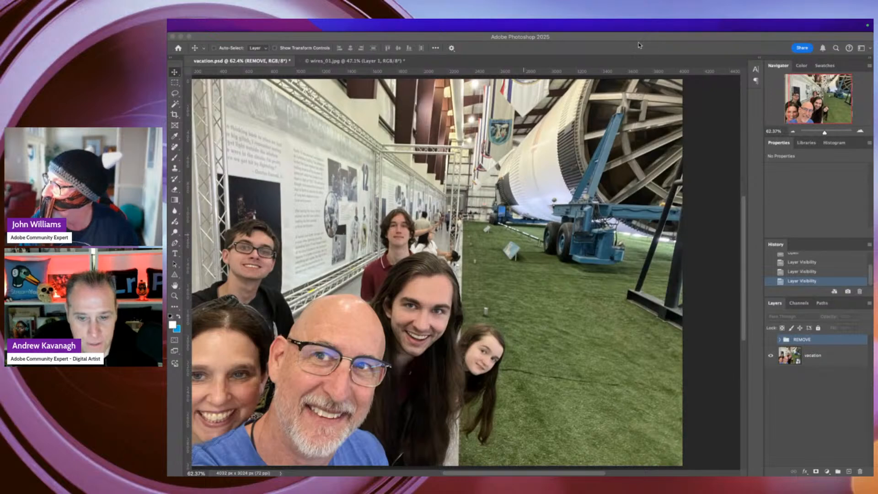
# Examine the background crowd behind the family in vacation.psd up close, including the outstretched arm and the people along the walkway
pyautogui.click(624, 50)
pyautogui.press('super+plus')
pyautogui.press('super+plus')
pyautogui.press('super+plus')
pyautogui.press('super+plus')
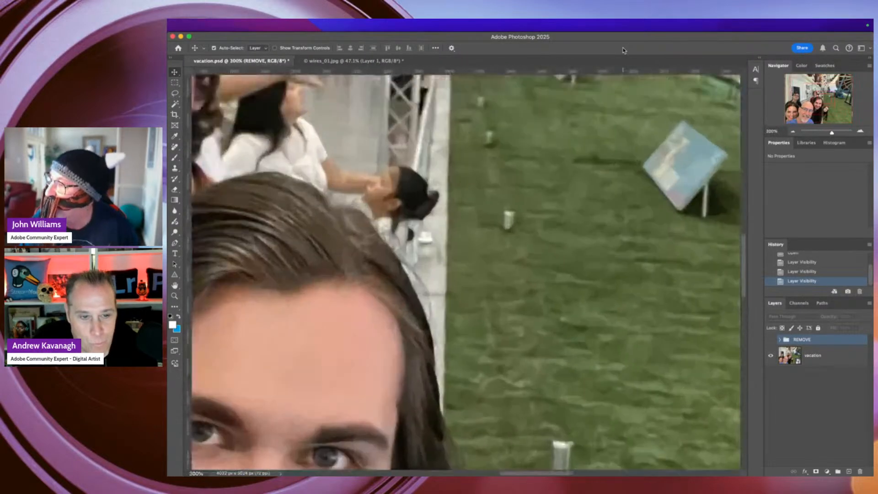
pyautogui.moveTo(325, 214); pyautogui.dragTo(455, 367)
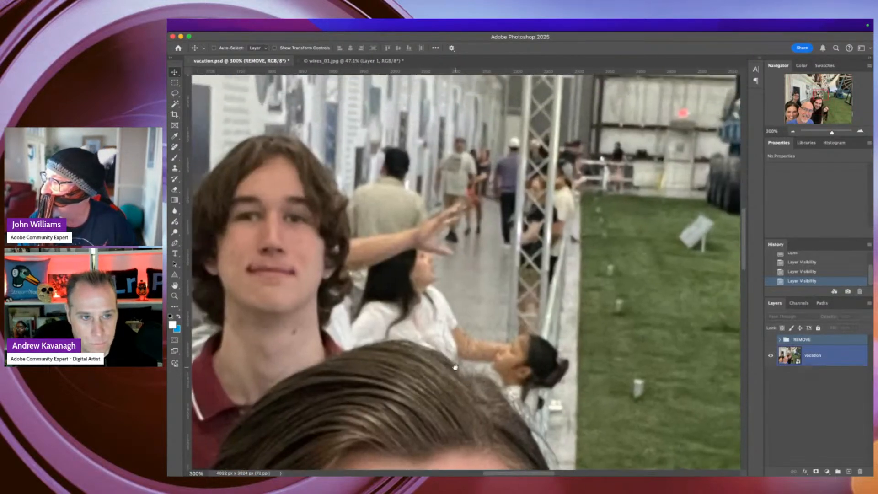
pyautogui.moveTo(402, 284); pyautogui.dragTo(428, 307)
pyautogui.moveTo(551, 285); pyautogui.dragTo(426, 261)
pyautogui.moveTo(575, 261); pyautogui.dragTo(550, 243)
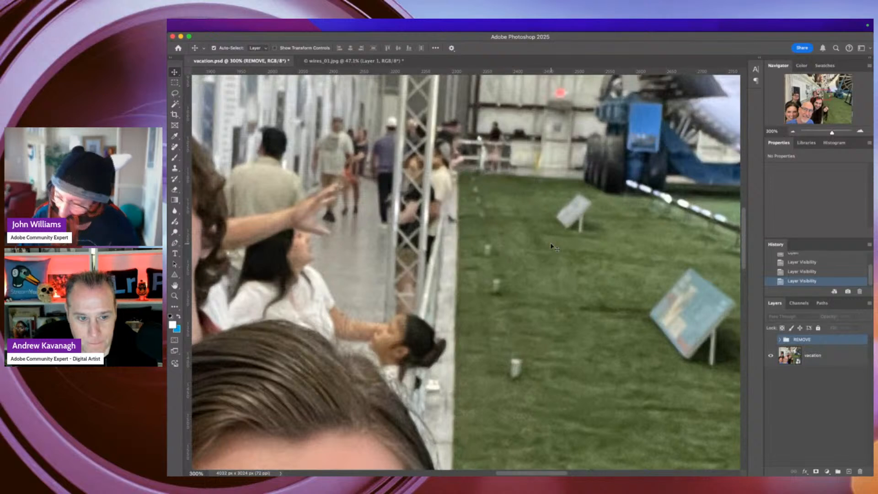
pyautogui.press('super+0')
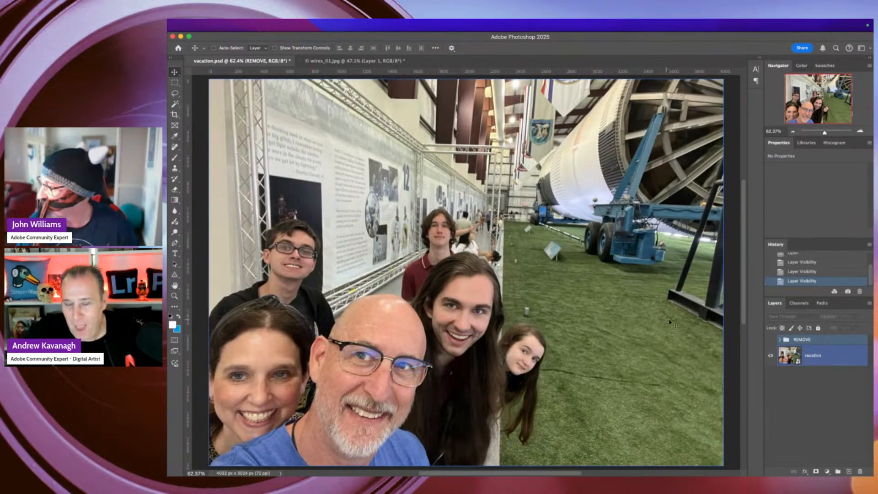
# Compare the vacation photo with and without the REMOVE group, leaving the group visible
pyautogui.click(771, 339)
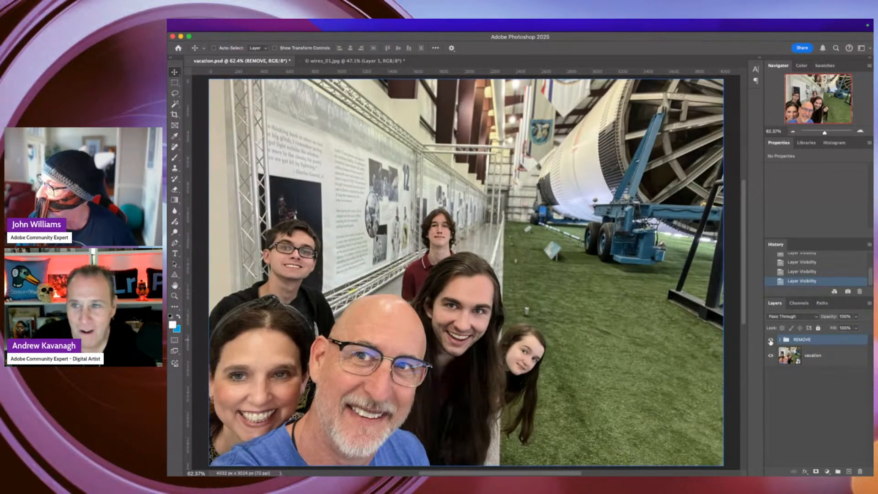
pyautogui.click(770, 340)
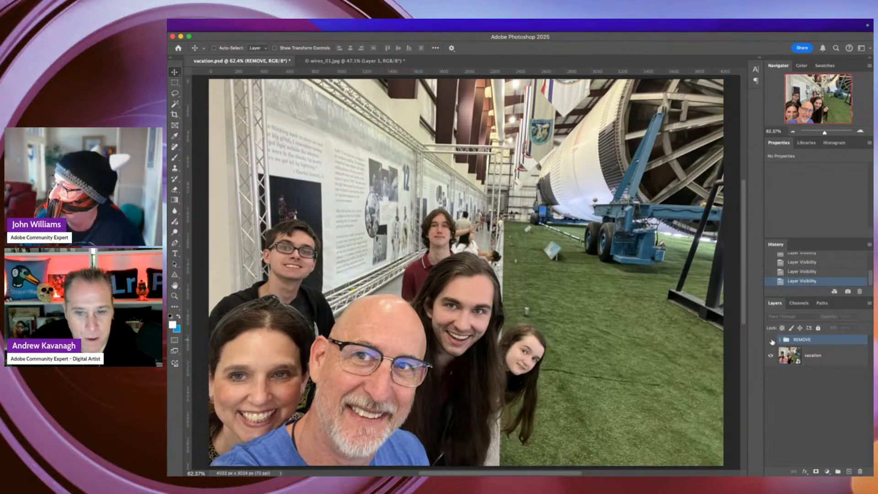
pyautogui.click(771, 340)
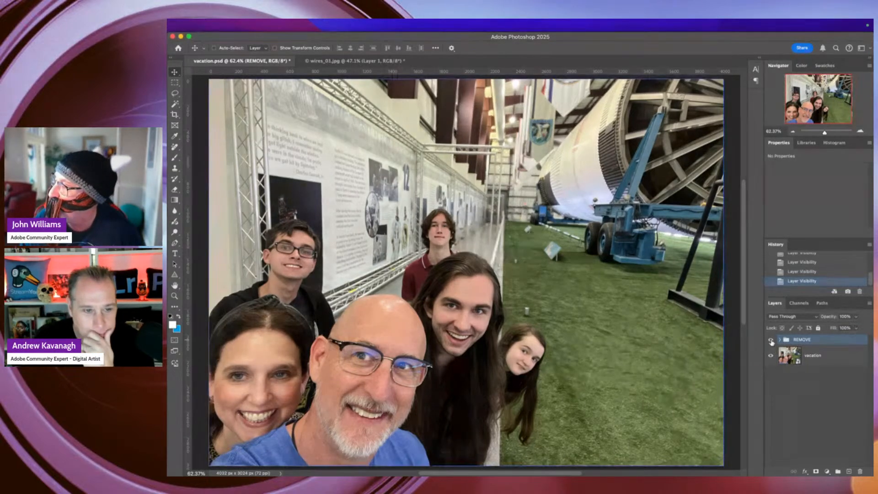
# Duplicate the vacation layer and hide the REMOVE group
pyautogui.click(777, 351)
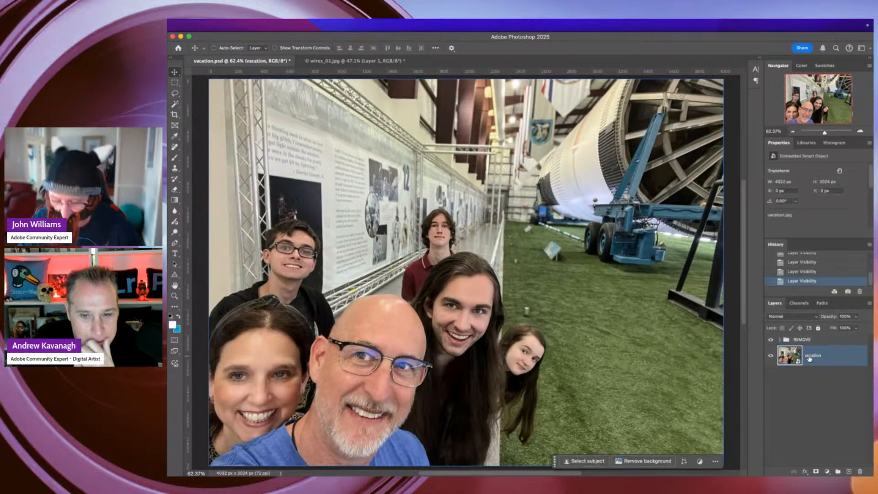
pyautogui.press('super+j')
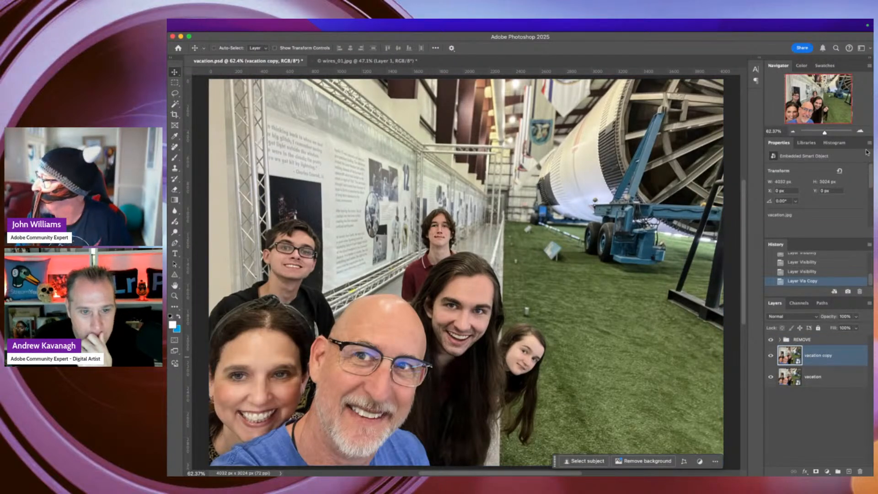
pyautogui.click(860, 131)
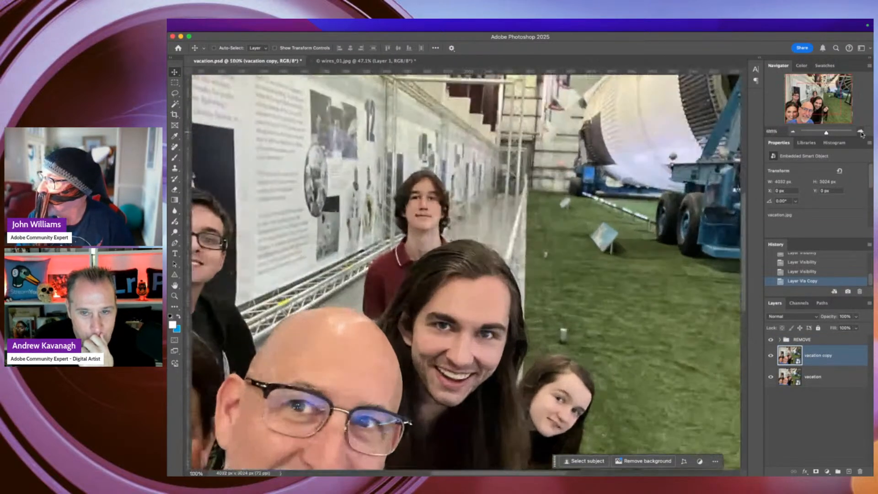
pyautogui.click(770, 340)
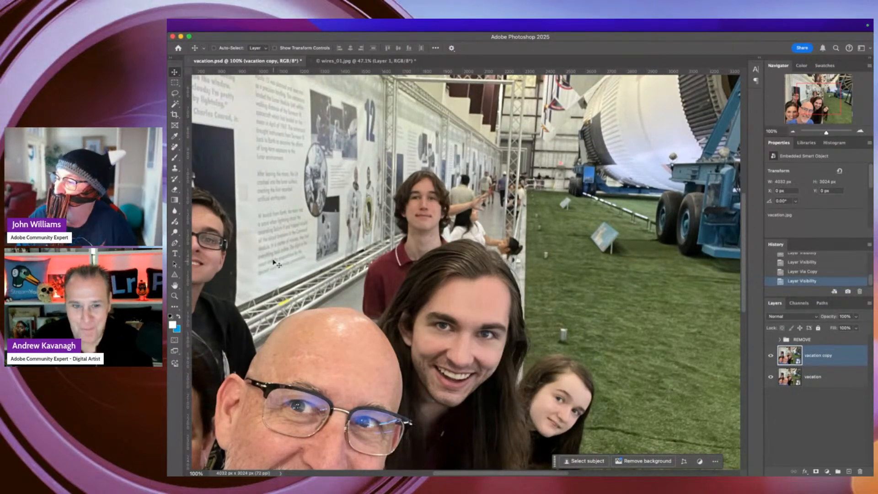
# Activate the Remove Tool and try to detect people with Find distractions, retrying with the whole photo in view
pyautogui.click(176, 147)
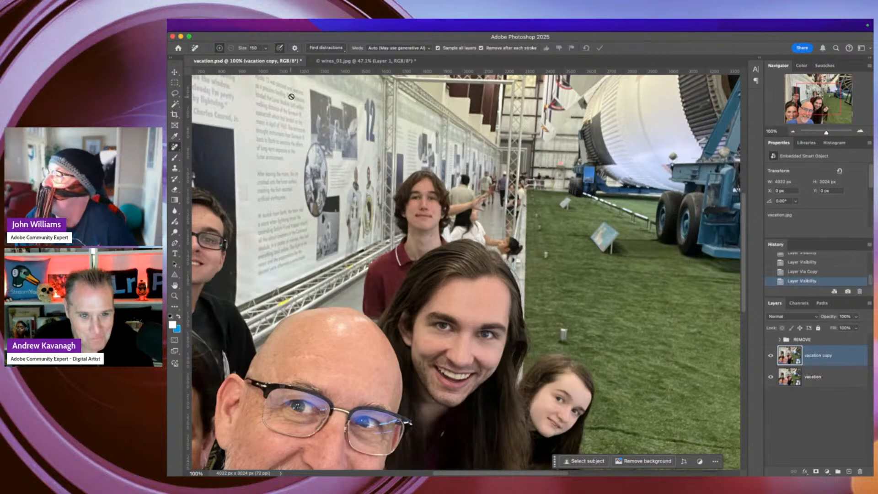
pyautogui.click(326, 47)
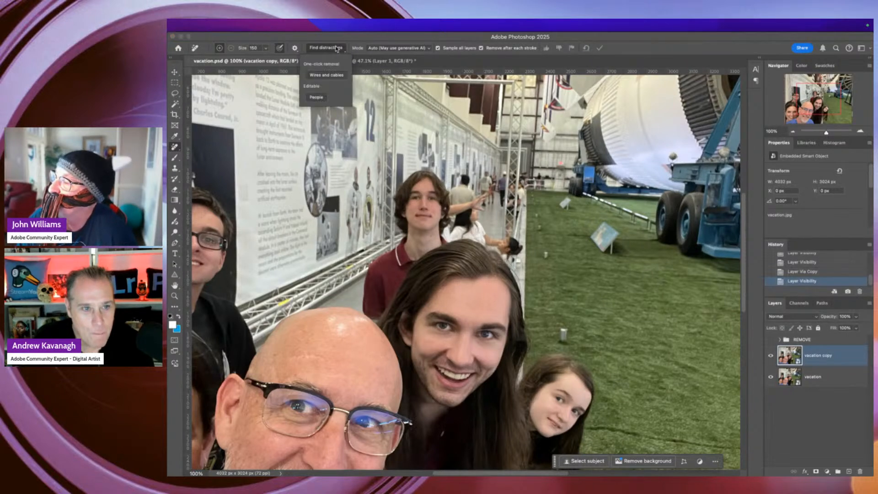
pyautogui.click(319, 96)
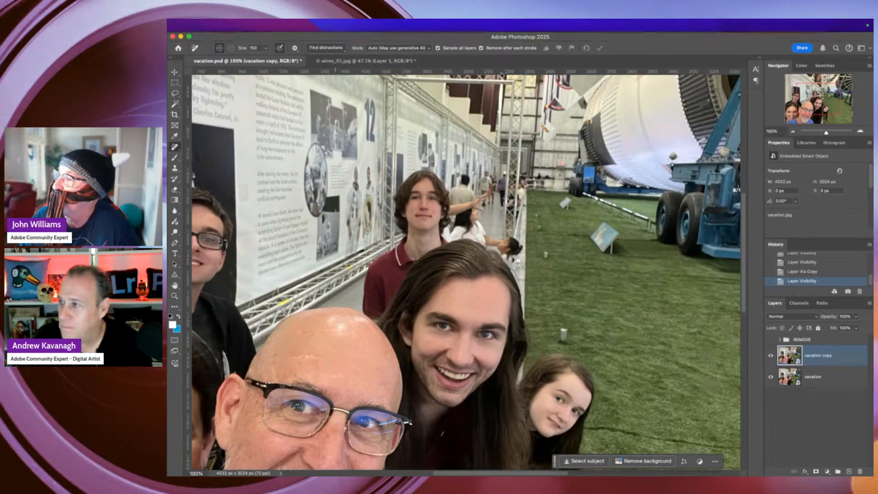
pyautogui.click(792, 131)
pyautogui.click(793, 132)
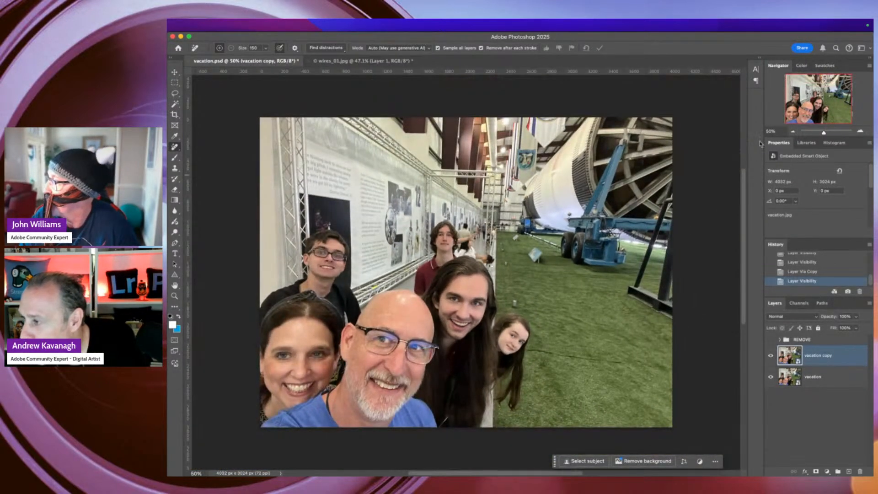
pyautogui.click(341, 49)
pyautogui.click(315, 96)
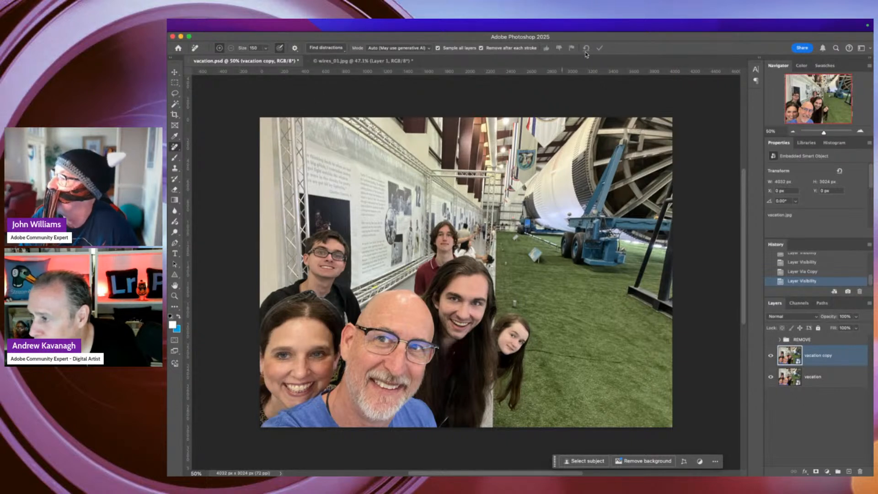
# Reselect the vacation copy layer and the Remove Tool, and retry the people detection in Find distractions
pyautogui.rightClick(822, 360)
pyautogui.click(826, 360)
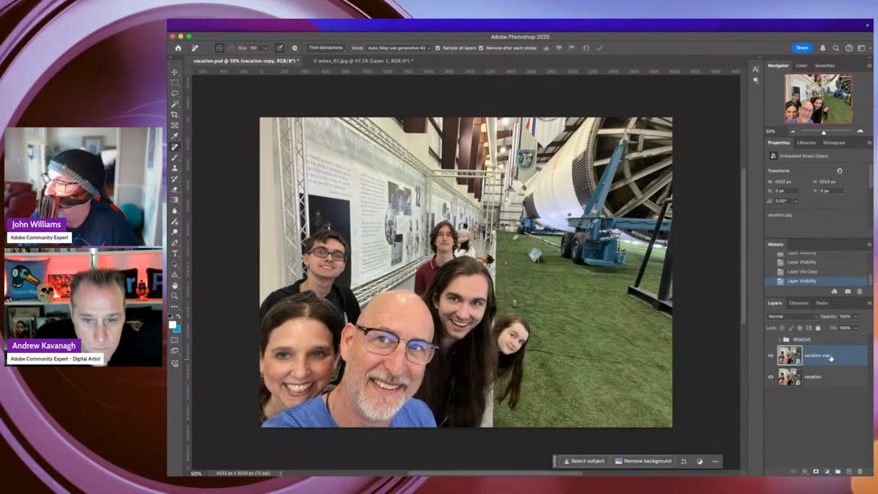
pyautogui.rightClick(176, 149)
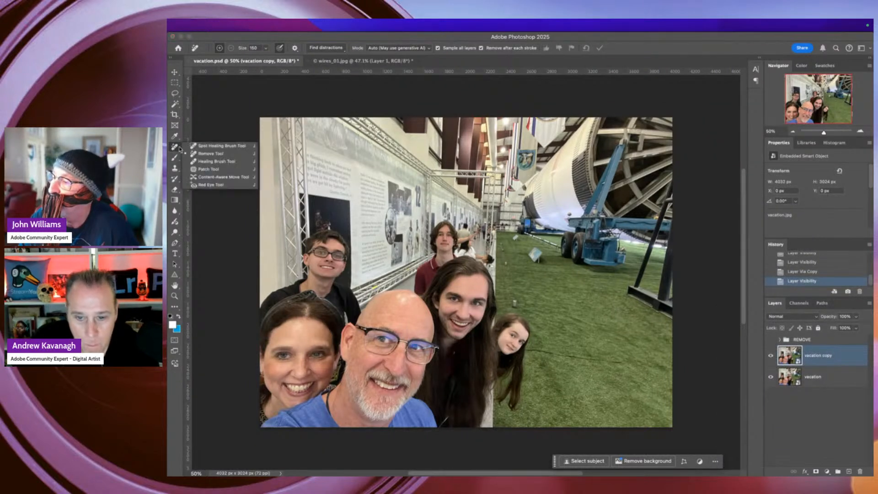
pyautogui.click(205, 153)
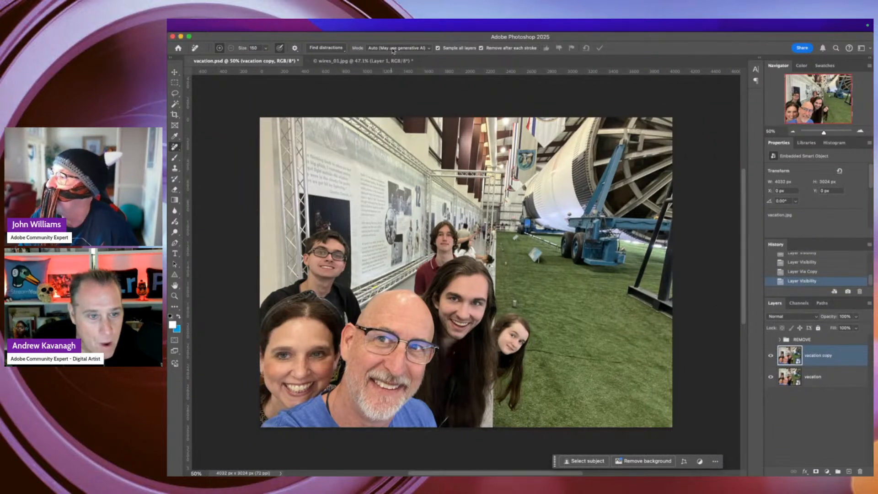
pyautogui.click(326, 48)
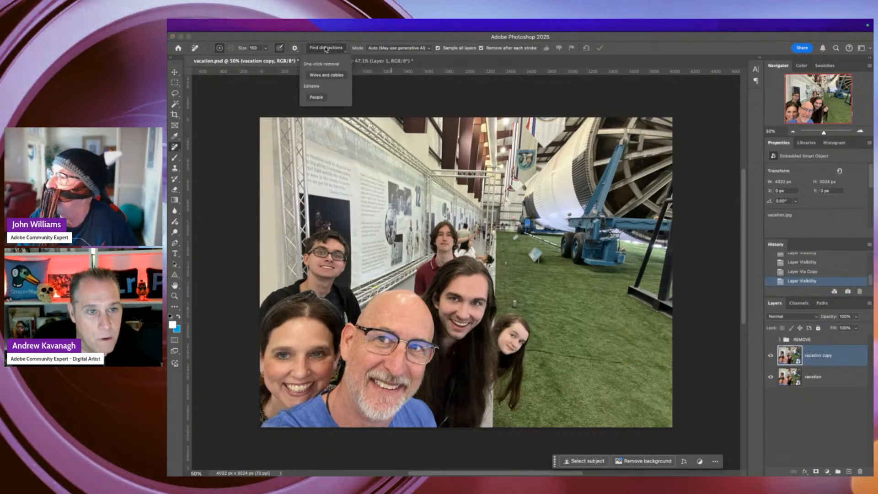
pyautogui.click(317, 98)
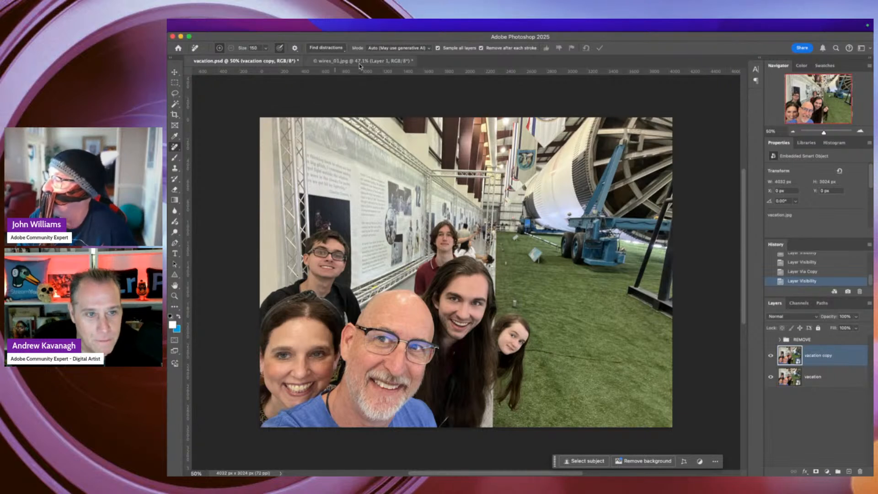
# Rasterize the vacation copy layer and detect the people in it with Find distractions
pyautogui.rightClick(811, 358)
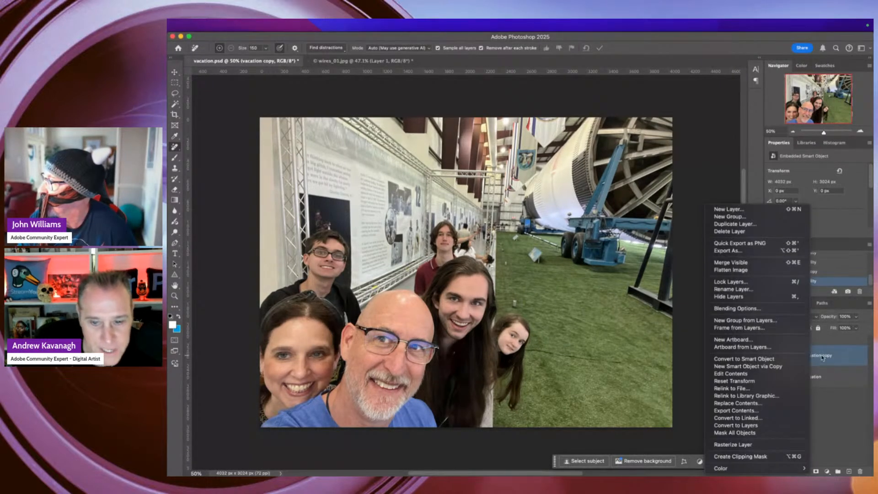
pyautogui.click(821, 358)
pyautogui.rightClick(818, 358)
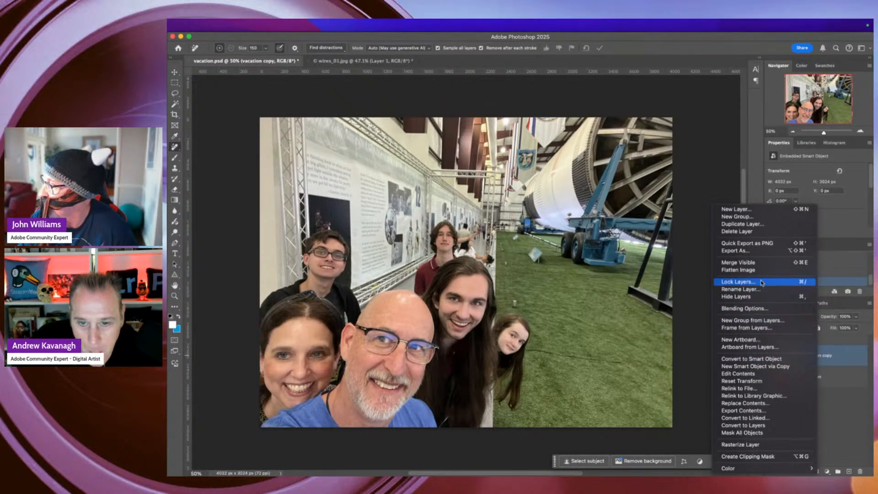
pyautogui.click(768, 444)
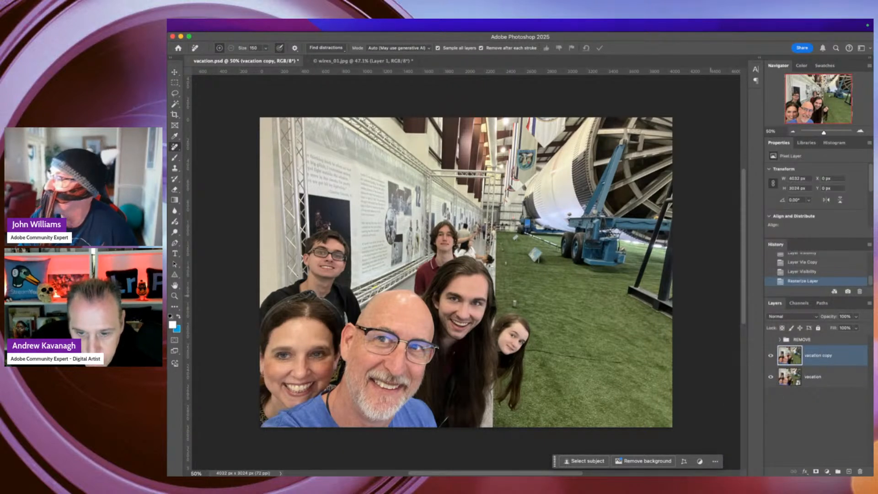
pyautogui.click(326, 47)
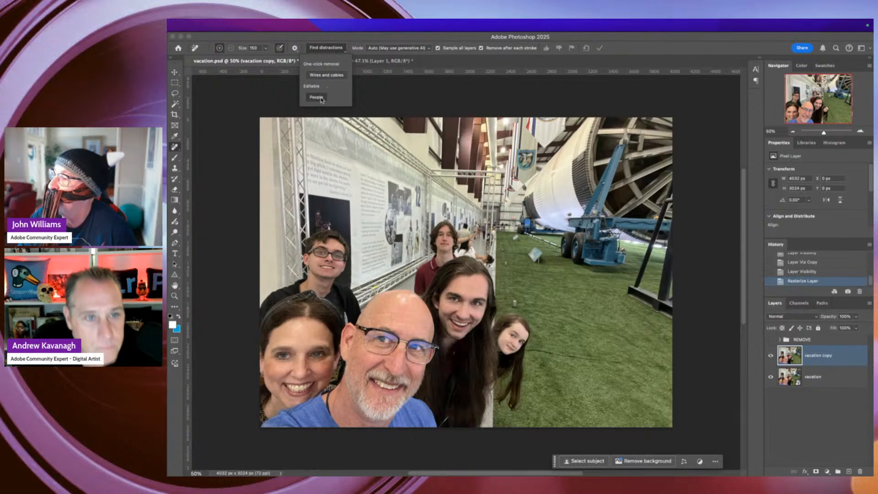
pyautogui.click(316, 97)
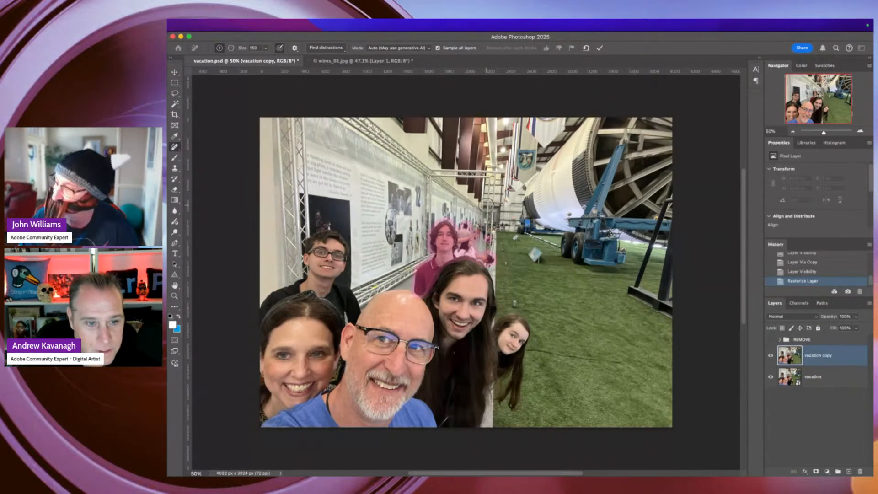
# Reduce the brush size and subtract the young man in the maroon shirt from the people removal overlay
pyautogui.scroll(-3, 488, 204)
pyautogui.scroll(10, 486, 204)
pyautogui.scroll(-5, 486, 203)
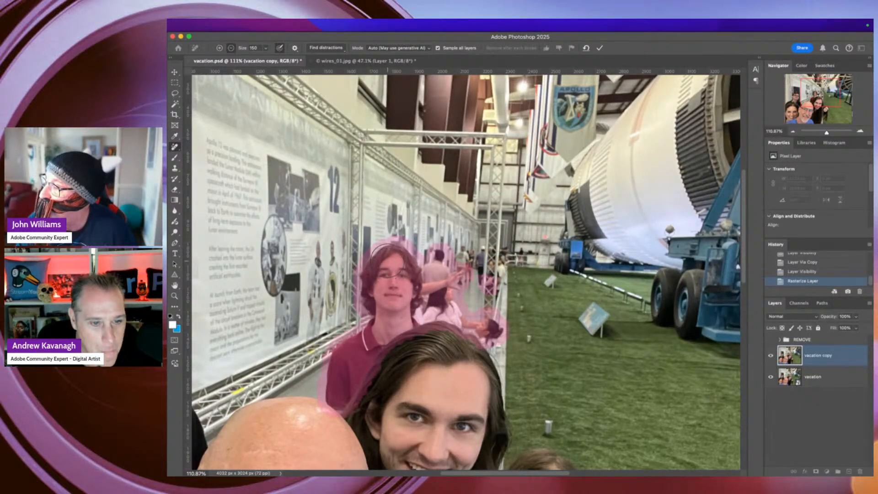
pyautogui.moveTo(386, 260)
pyautogui.mouseDown()
pyautogui.moveTo(389, 284)
pyautogui.moveTo(391, 267)
pyautogui.moveTo(375, 249)
pyautogui.moveTo(378, 264)
pyautogui.mouseUp()
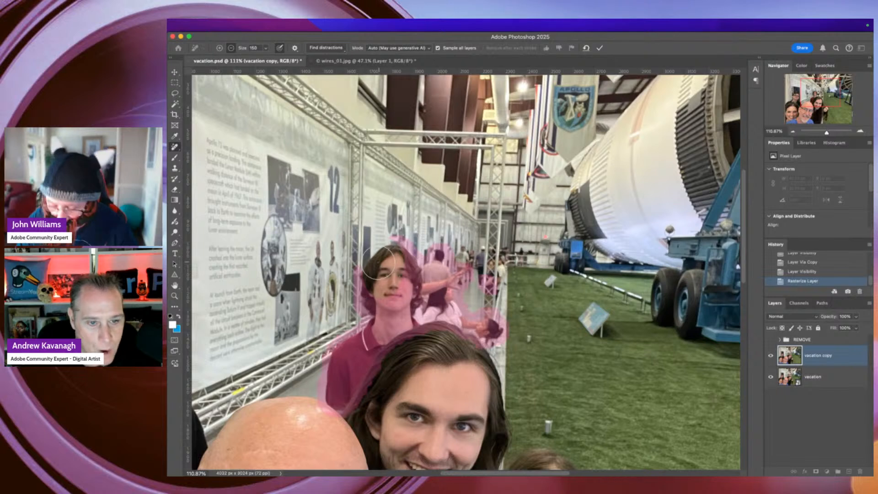
pyautogui.press('[')
pyautogui.press('[')
pyautogui.press('[')
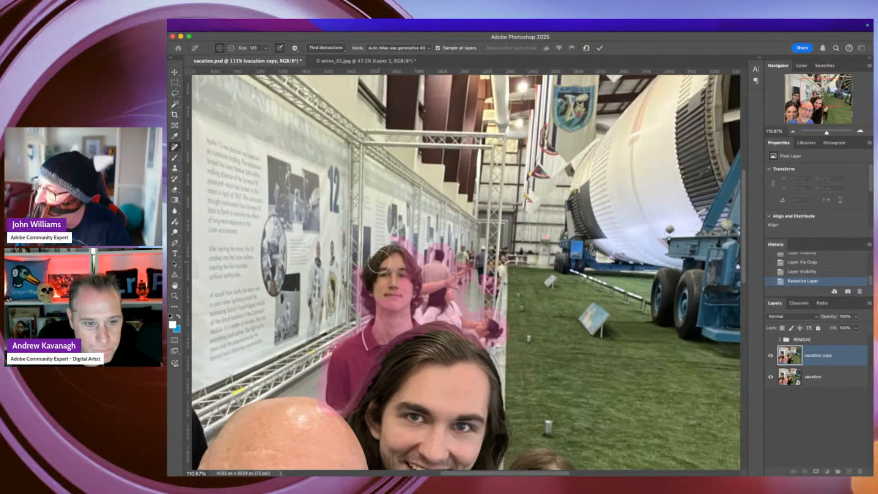
pyautogui.press('[')
pyautogui.press('[')
pyautogui.press('[')
pyautogui.press('[')
pyautogui.press('[')
pyautogui.press('[')
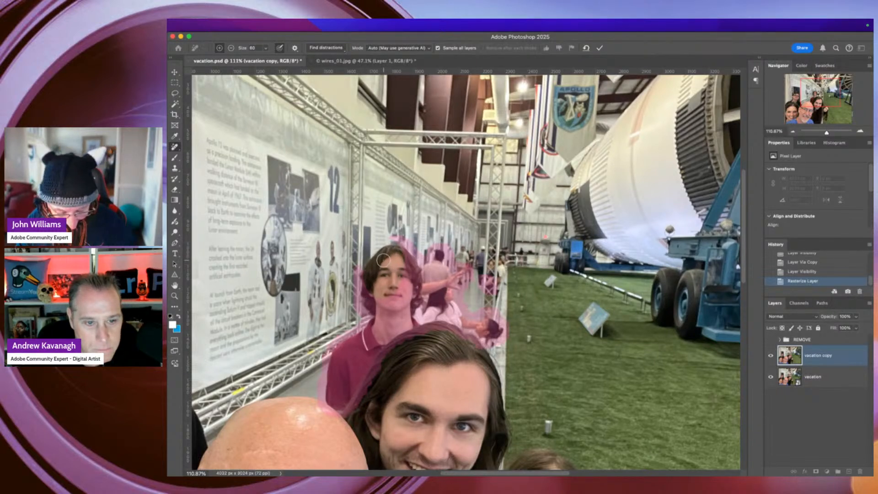
pyautogui.moveTo(364, 270)
pyautogui.mouseDown()
pyautogui.moveTo(370, 317)
pyautogui.moveTo(335, 361)
pyautogui.moveTo(330, 404)
pyautogui.moveTo(336, 386)
pyautogui.moveTo(357, 393)
pyautogui.moveTo(366, 337)
pyautogui.moveTo(371, 379)
pyautogui.moveTo(392, 351)
pyautogui.moveTo(420, 352)
pyautogui.moveTo(408, 345)
pyautogui.moveTo(426, 333)
pyautogui.moveTo(401, 342)
pyautogui.moveTo(449, 329)
pyautogui.moveTo(437, 332)
pyautogui.moveTo(477, 352)
pyautogui.moveTo(467, 359)
pyautogui.moveTo(415, 345)
pyautogui.moveTo(407, 292)
pyautogui.moveTo(400, 314)
pyautogui.moveTo(399, 290)
pyautogui.moveTo(392, 325)
pyautogui.mouseUp()
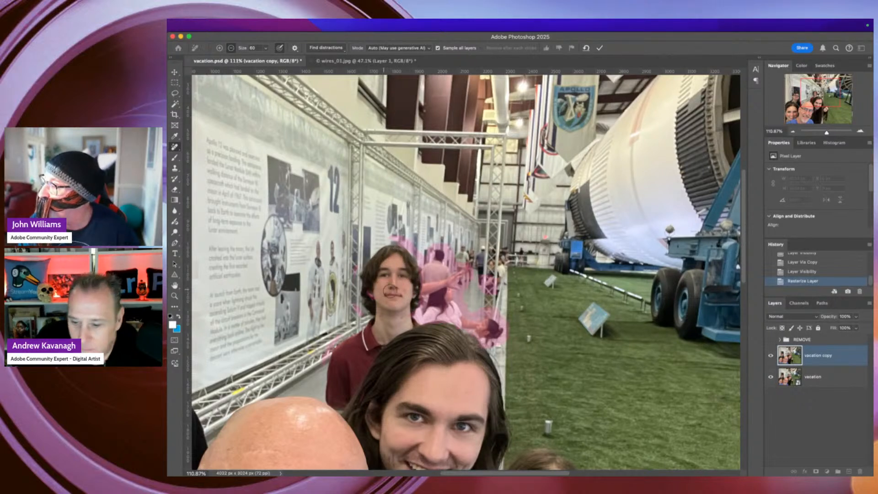
# Add the missed people in the distant background to the removal overlay and apply the removal
pyautogui.press('alt')
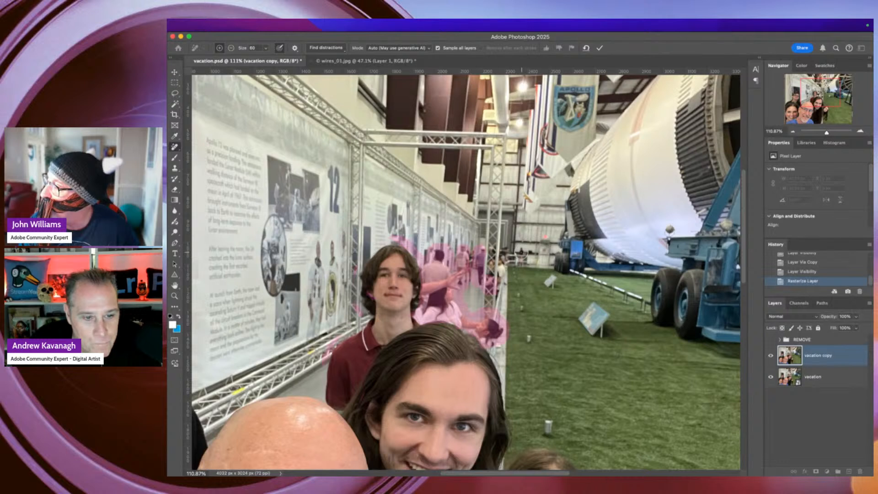
pyautogui.moveTo(521, 252)
pyautogui.mouseDown()
pyautogui.moveTo(532, 270)
pyautogui.moveTo(501, 267)
pyautogui.moveTo(513, 269)
pyautogui.moveTo(509, 261)
pyautogui.moveTo(497, 291)
pyautogui.mouseUp()
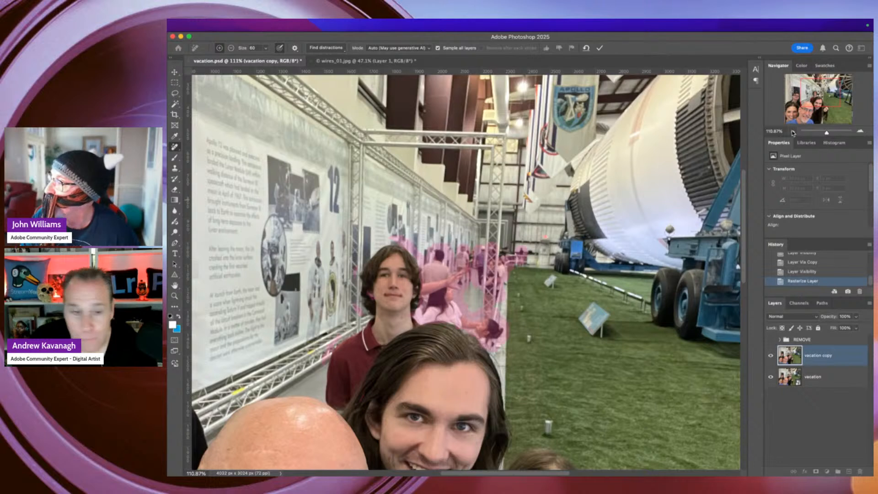
pyautogui.click(600, 50)
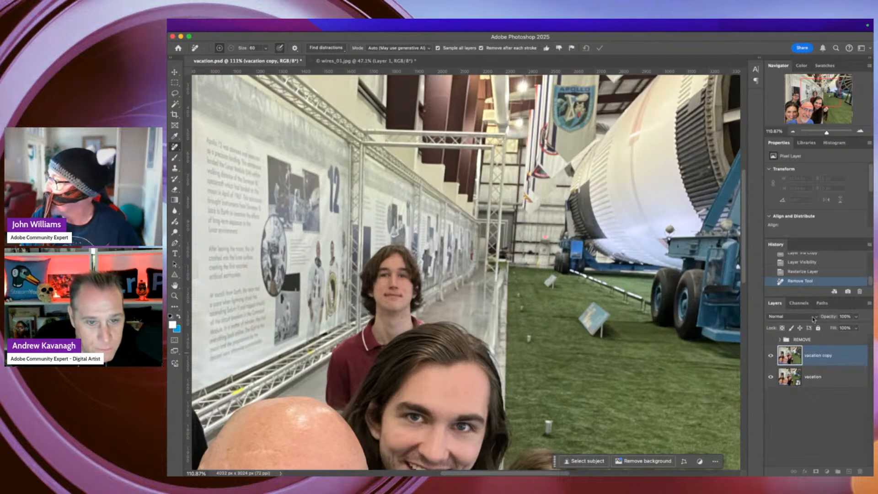
pyautogui.scroll(-3, 843, 222)
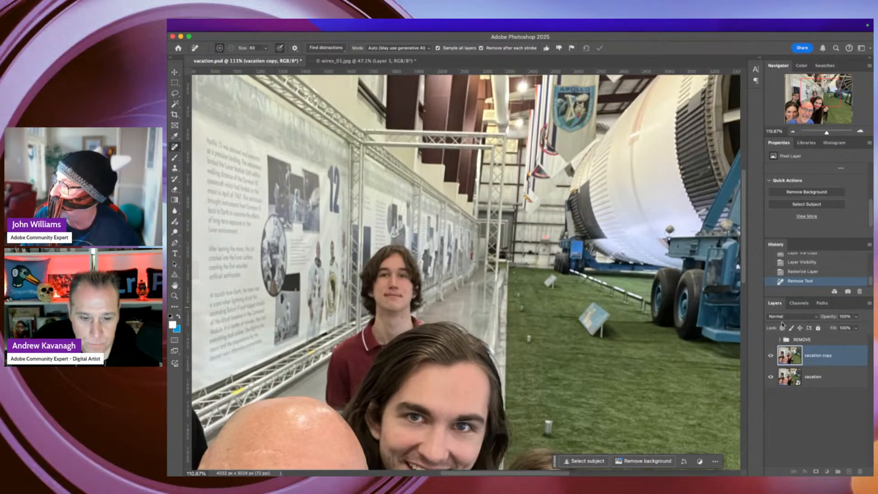
pyautogui.click(792, 131)
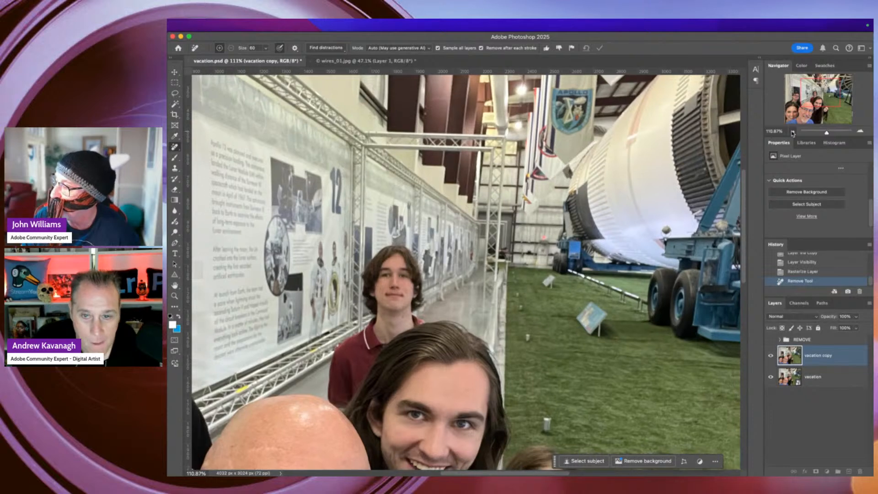
pyautogui.click(792, 131)
pyautogui.click(793, 132)
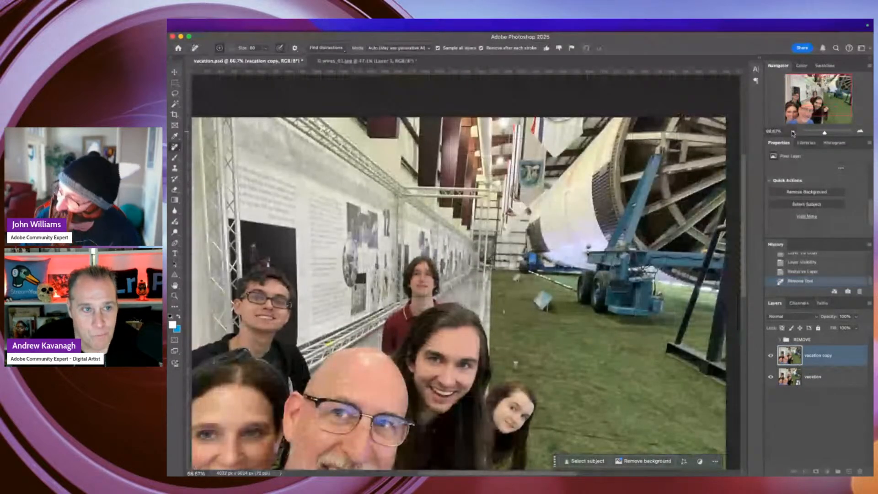
pyautogui.click(793, 132)
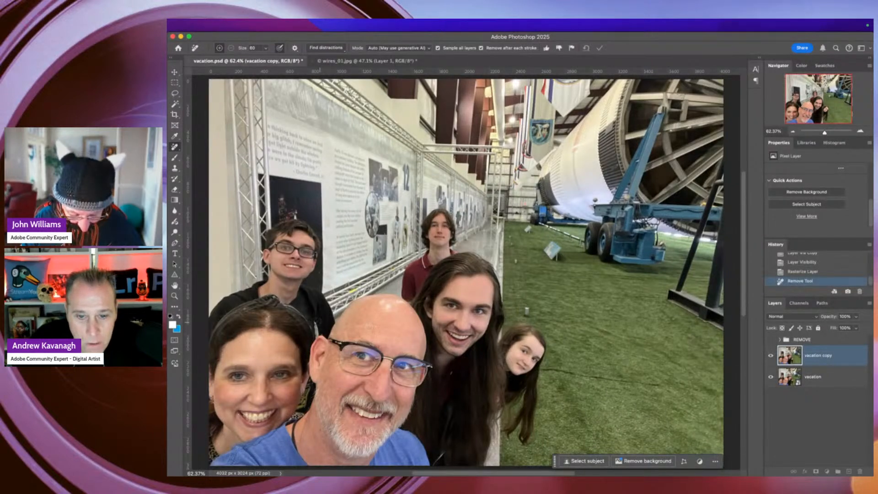
# Examine the bald man's glasses up close and toggle the REMOVE group to compare the whole photo
pyautogui.scroll(3, 343, 397)
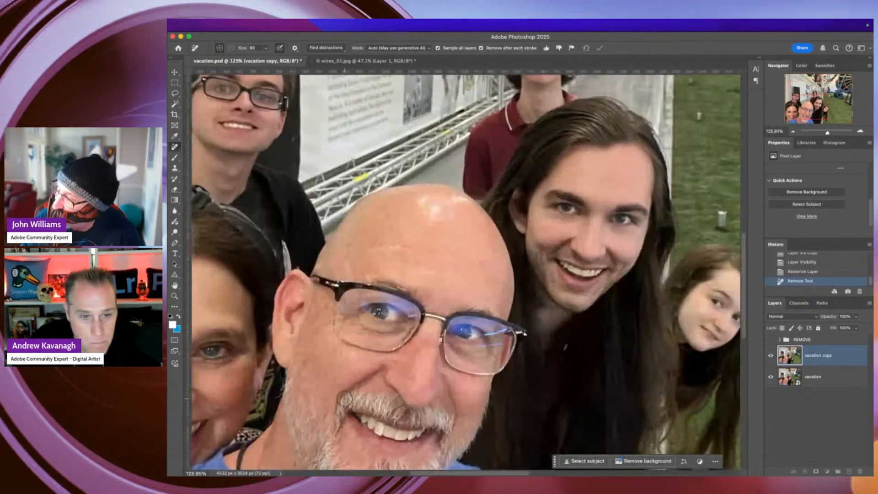
pyautogui.scroll(3, 344, 397)
pyautogui.scroll(-1, 344, 397)
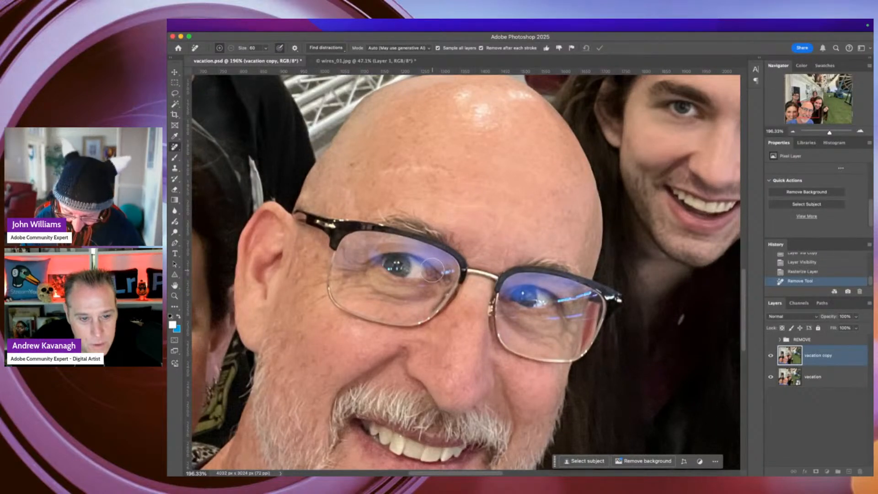
pyautogui.press('super+0')
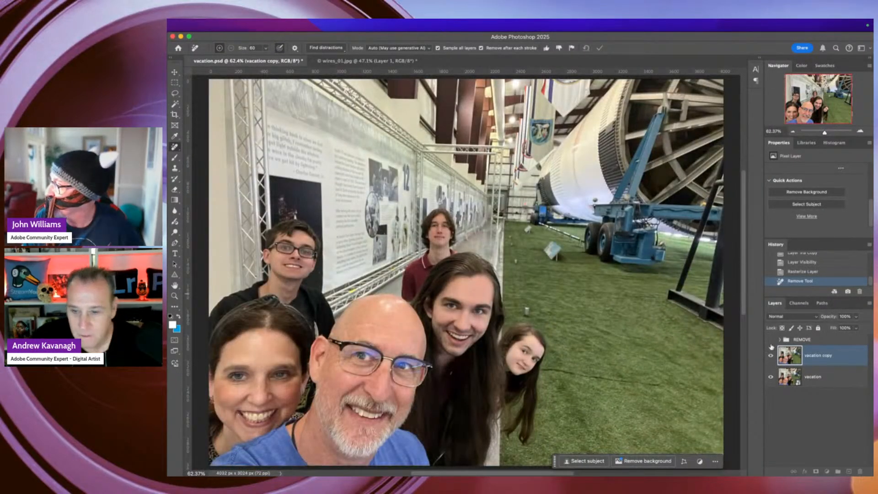
pyautogui.click(770, 339)
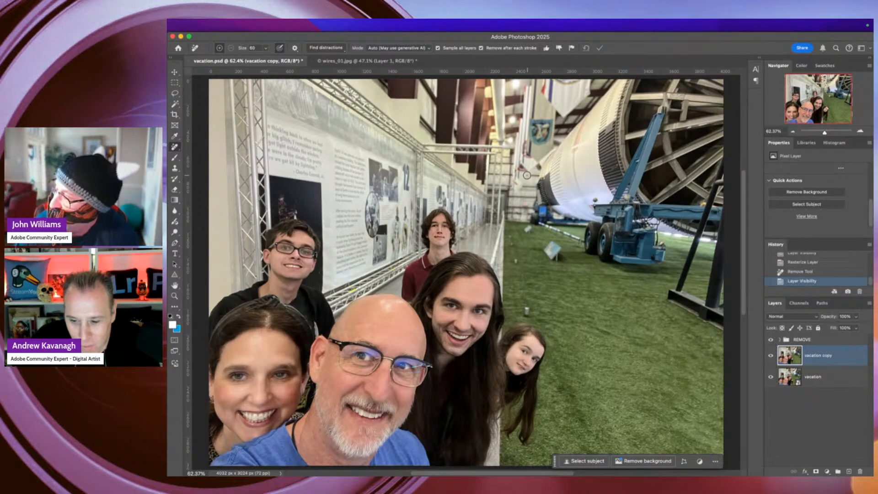
pyautogui.click(770, 341)
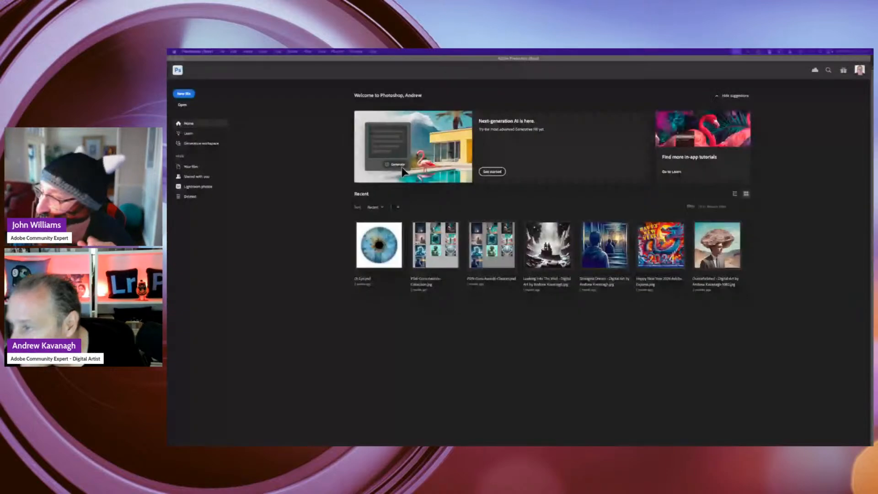
# Switch to Photoshop (Beta) and create a new document from the third recent custom preset
pyautogui.moveTo(872, 183); pyautogui.dragTo(870, 220)
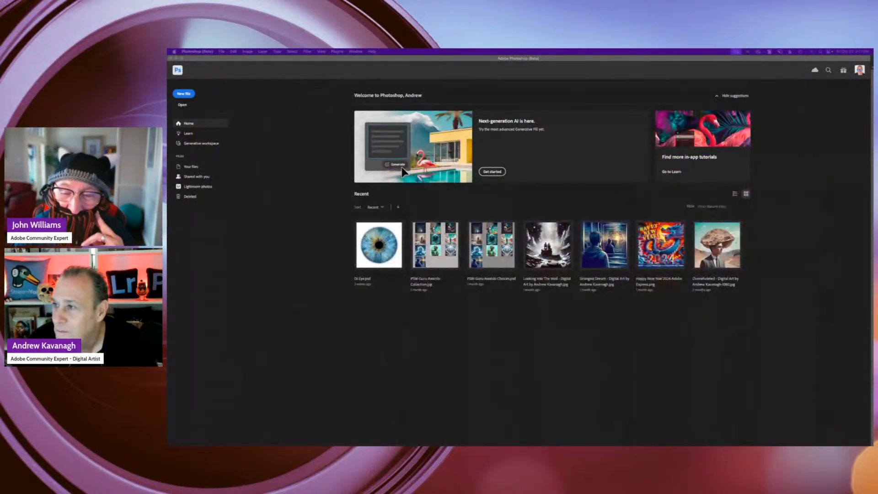
pyautogui.click(582, 348)
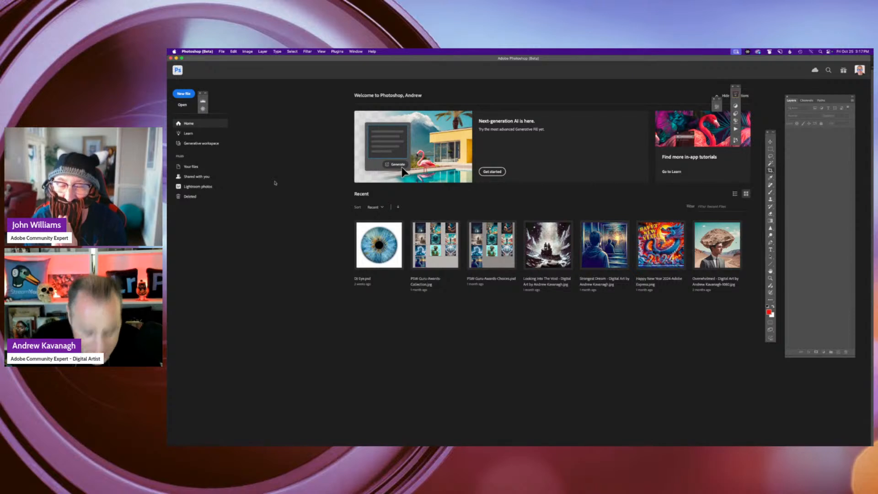
pyautogui.press('super+n')
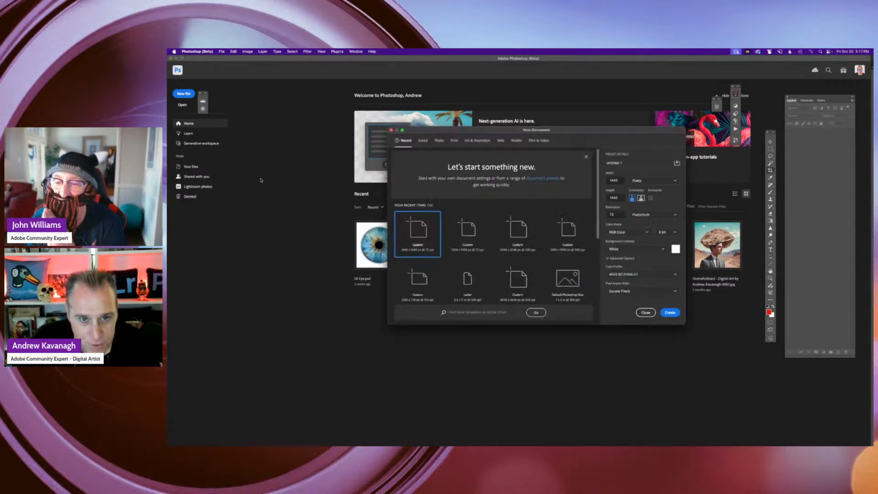
pyautogui.click(439, 141)
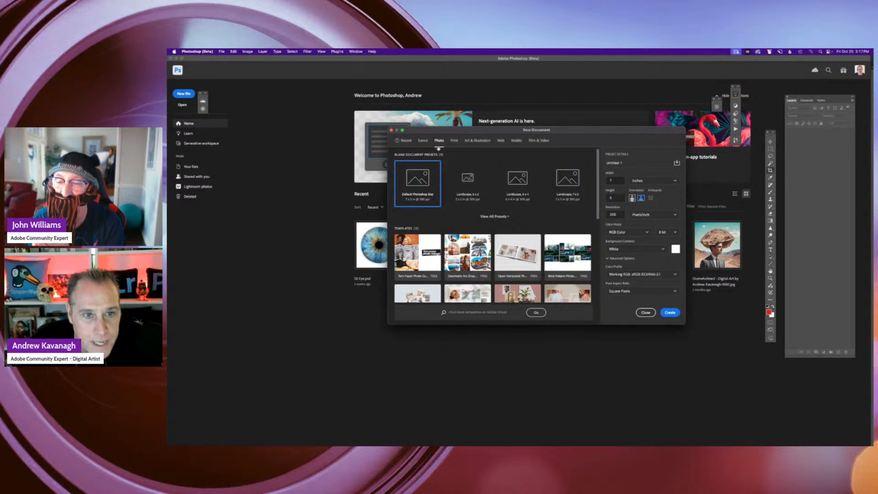
pyautogui.click(405, 140)
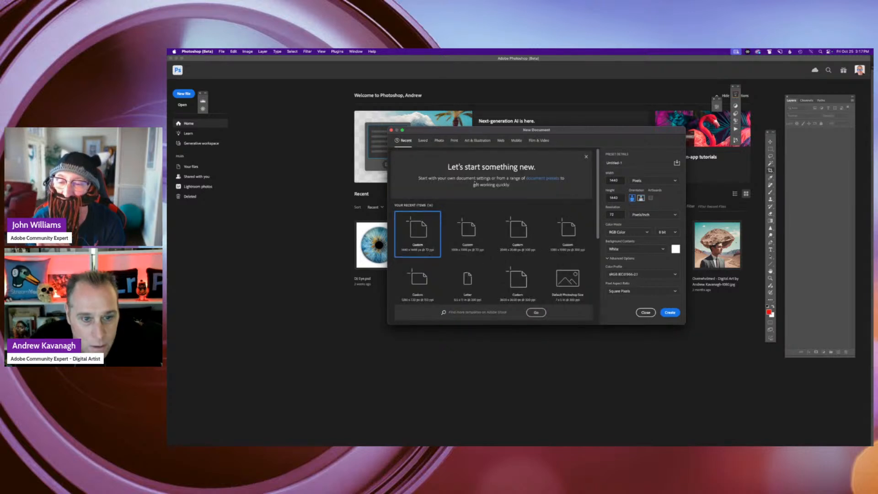
pyautogui.click(517, 231)
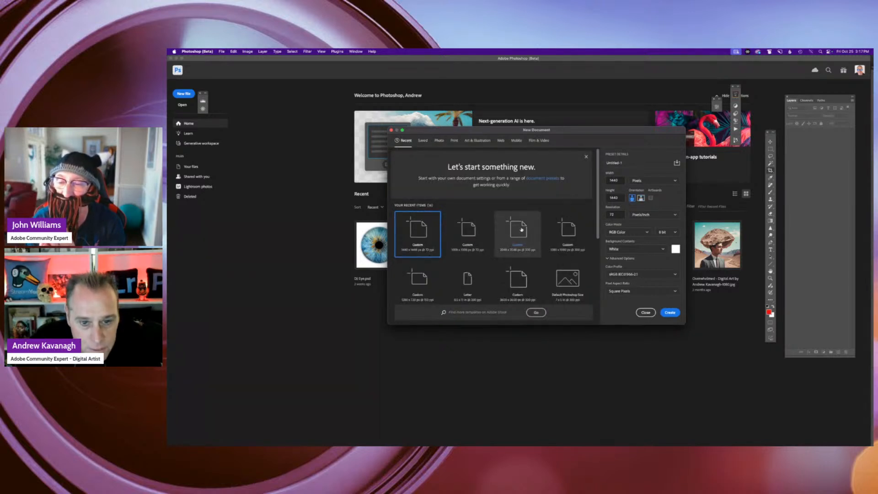
pyautogui.click(669, 312)
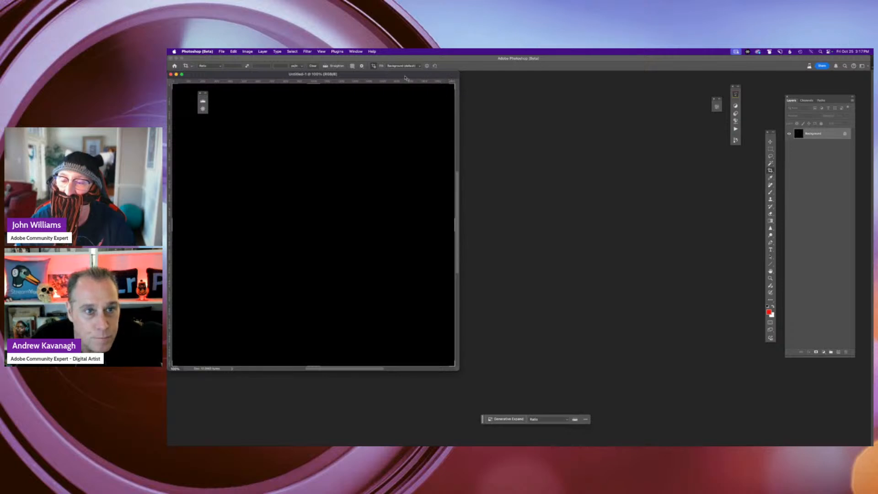
# Centre the new document's window, activate the Move tool and open the Generative workspace
pyautogui.moveTo(405, 76); pyautogui.dragTo(595, 97)
pyautogui.press('v')
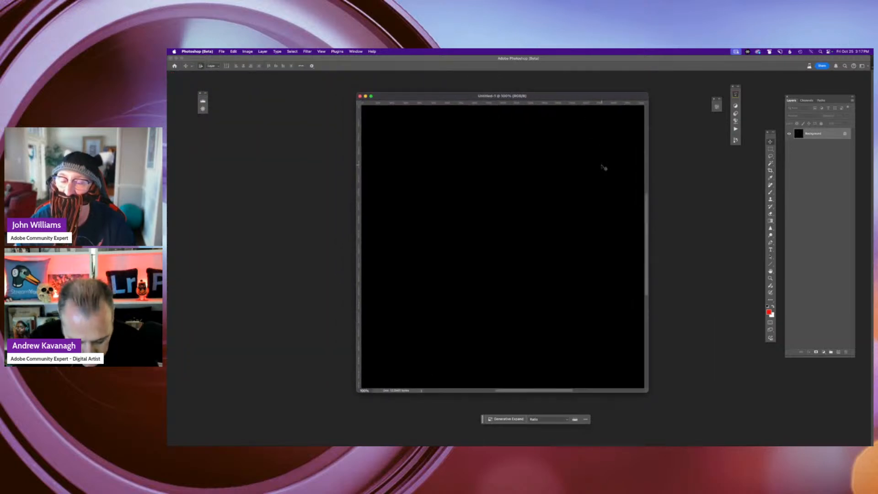
pyautogui.click(234, 52)
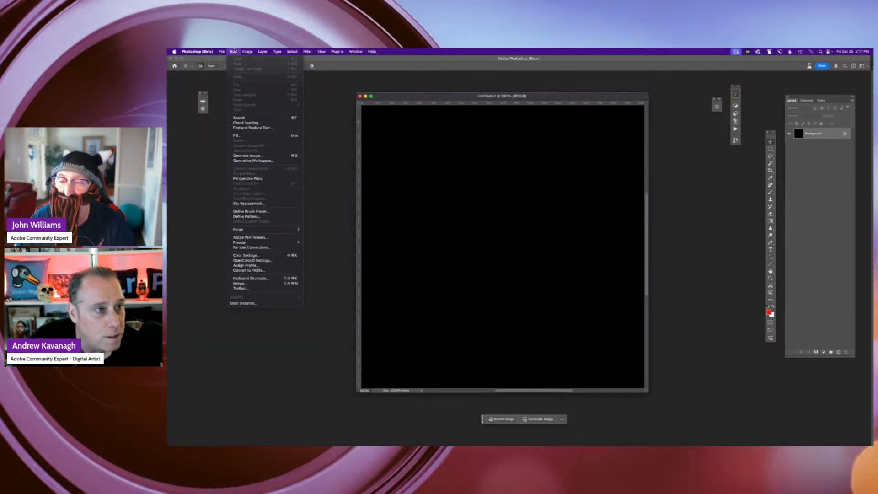
pyautogui.click(233, 51)
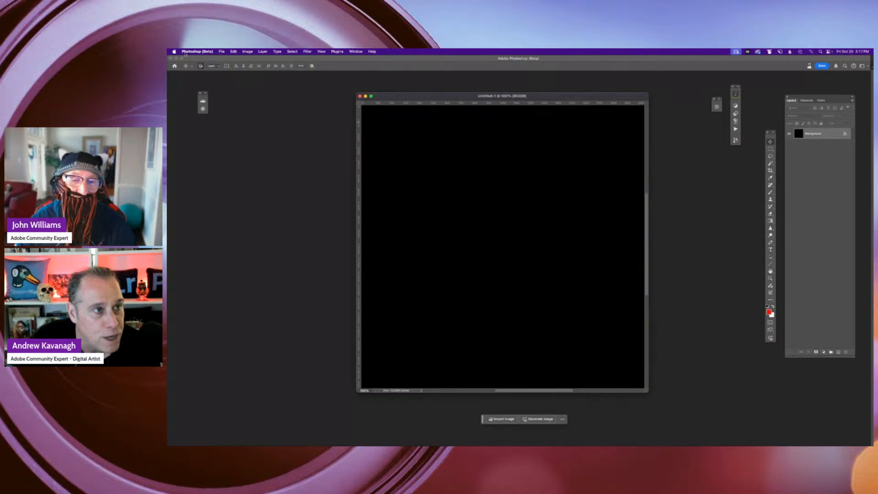
pyautogui.click(233, 51)
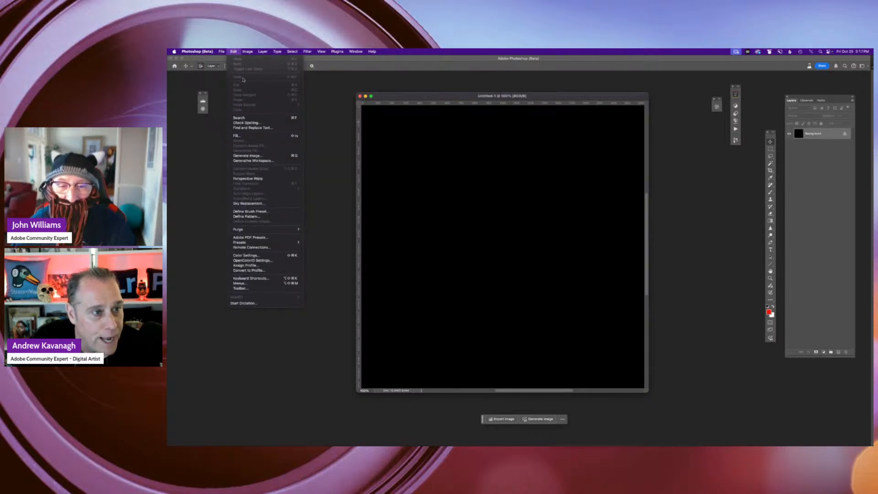
pyautogui.click(272, 161)
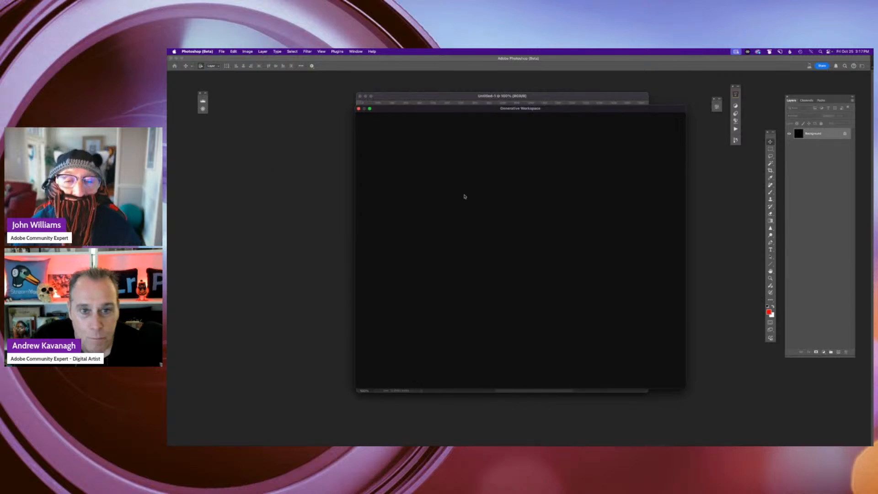
# Generate images from the prompt "A witch stirring a bubbling cauldron in a dark forest, surrounded by floating candles and magical creatures under a full moon"
pyautogui.moveTo(446, 111); pyautogui.dragTo(415, 112)
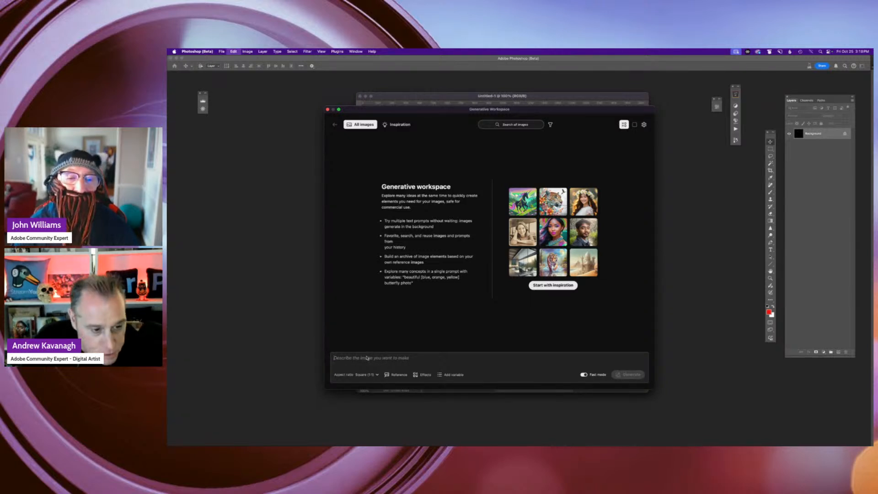
pyautogui.write('A witch stirring a bubbling cauldron in a dark forest, surrounded by floating candles and magical creatures under a full moon')
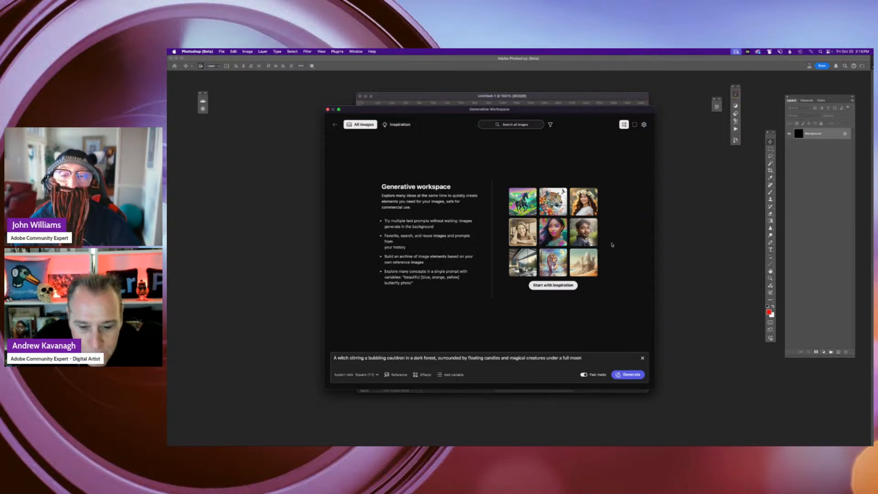
pyautogui.click(631, 375)
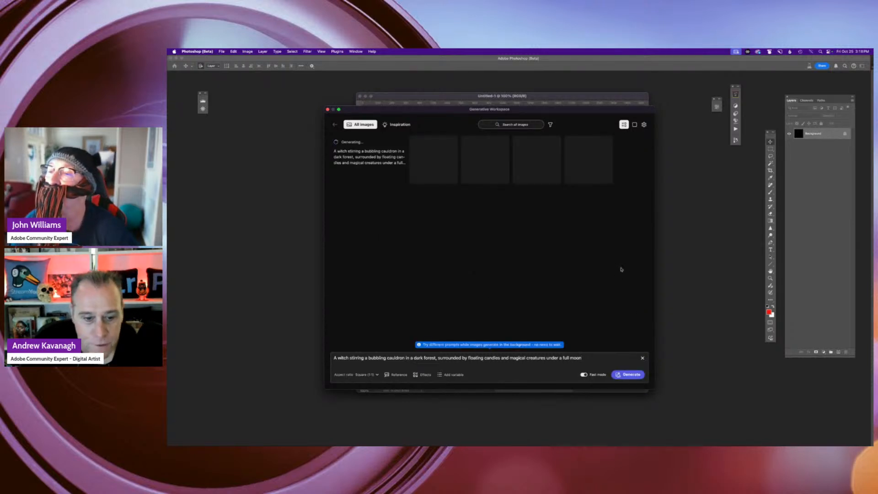
# Reposition and enlarge the Generative workspace window so it fills most of the area between the floating panels
pyautogui.moveTo(551, 98); pyautogui.dragTo(537, 111)
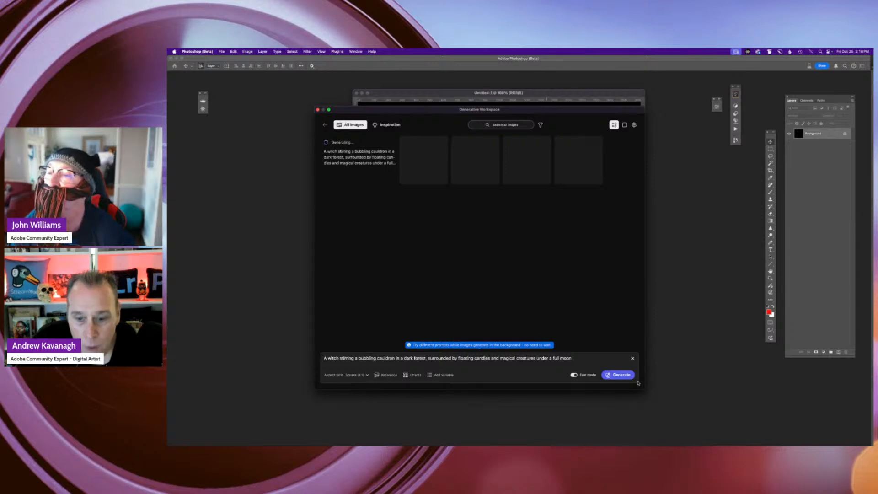
pyautogui.moveTo(644, 391); pyautogui.dragTo(714, 409)
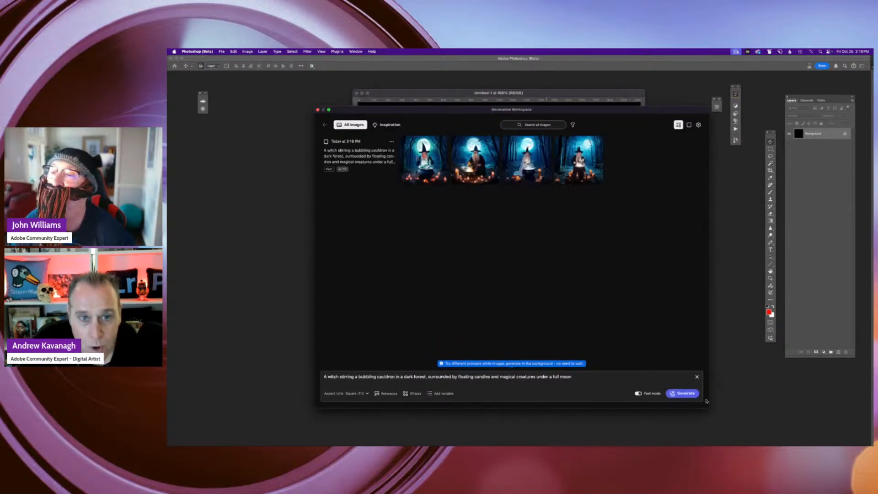
pyautogui.moveTo(591, 111); pyautogui.dragTo(548, 94)
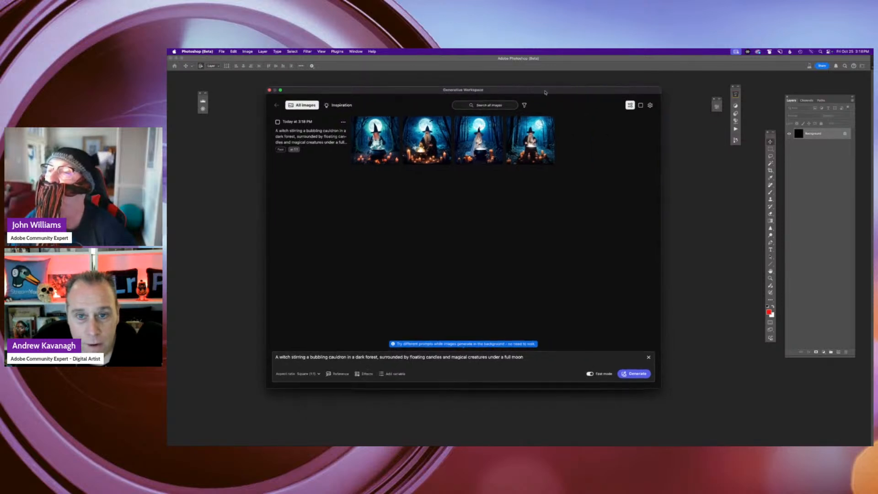
pyautogui.moveTo(667, 391); pyautogui.dragTo(740, 442)
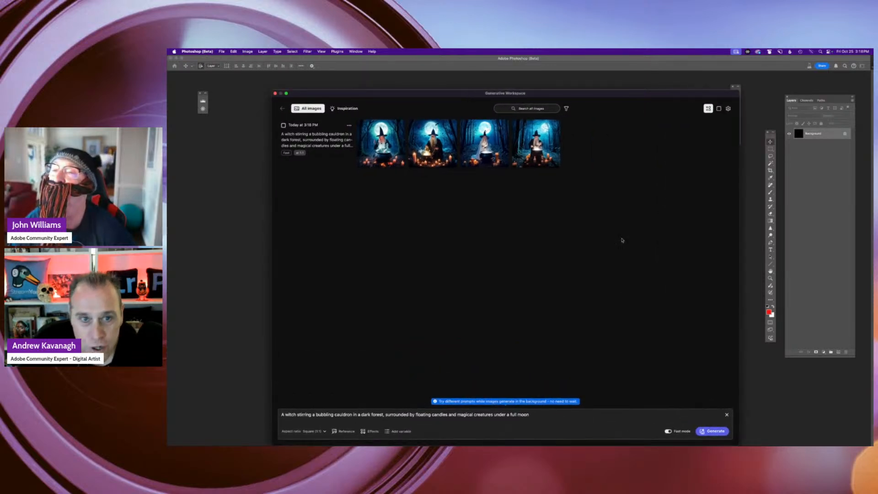
# Open the first generated witch image in large view and look through the other three variations
pyautogui.click(393, 146)
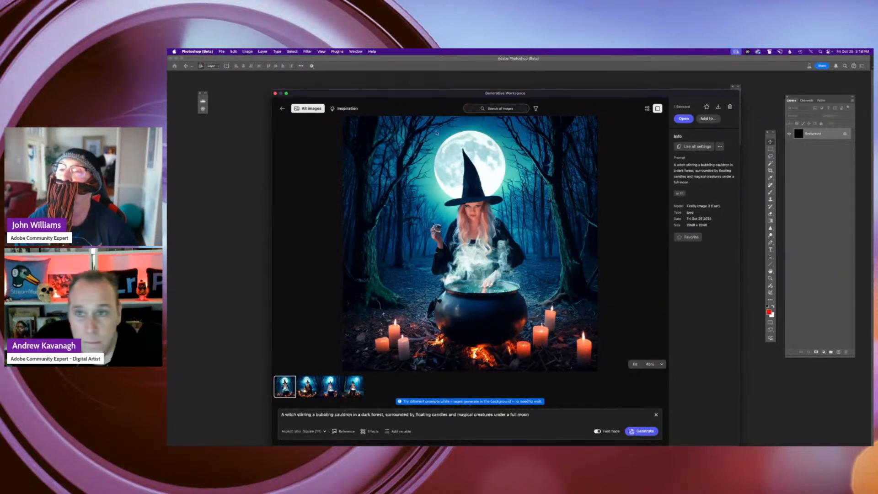
pyautogui.click(303, 390)
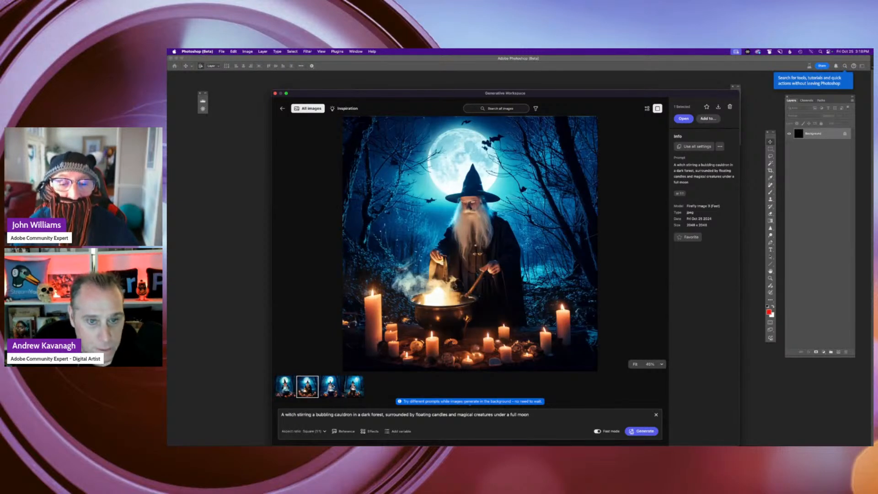
pyautogui.click(332, 387)
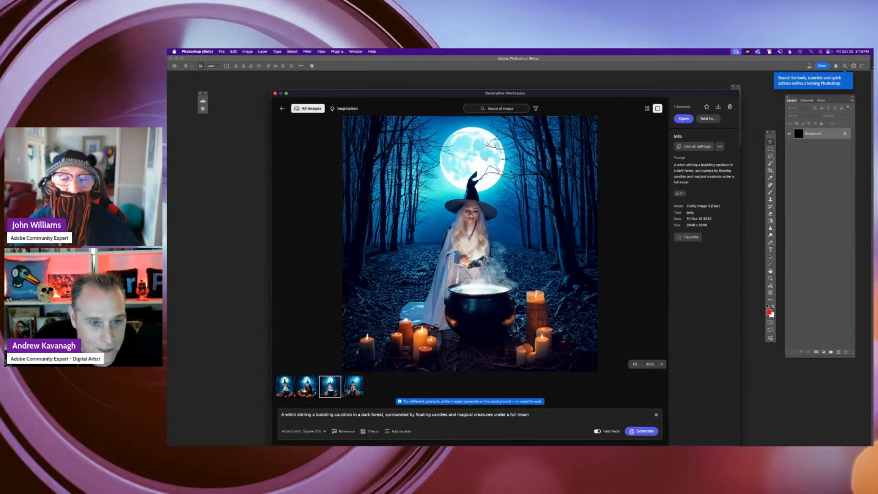
pyautogui.click(355, 388)
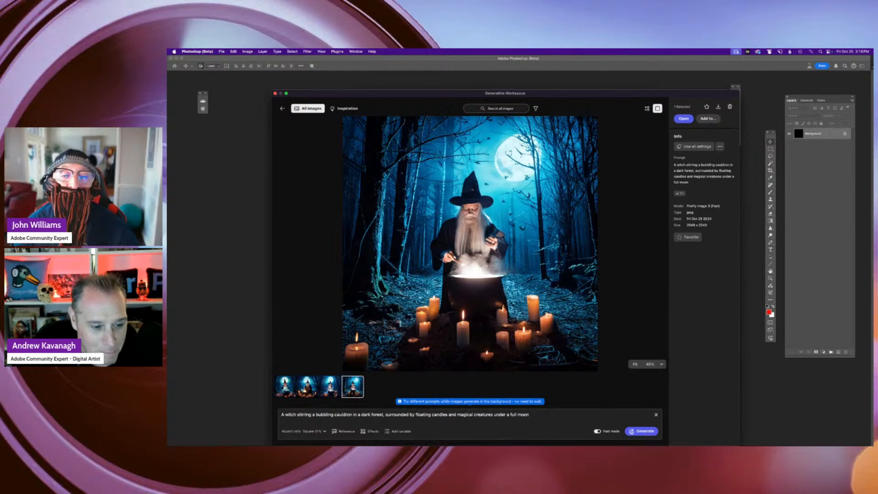
# Review the third, second and first witch variations again in large view, return to the image overview and nudge the workspace window
pyautogui.click(331, 388)
pyautogui.click(308, 387)
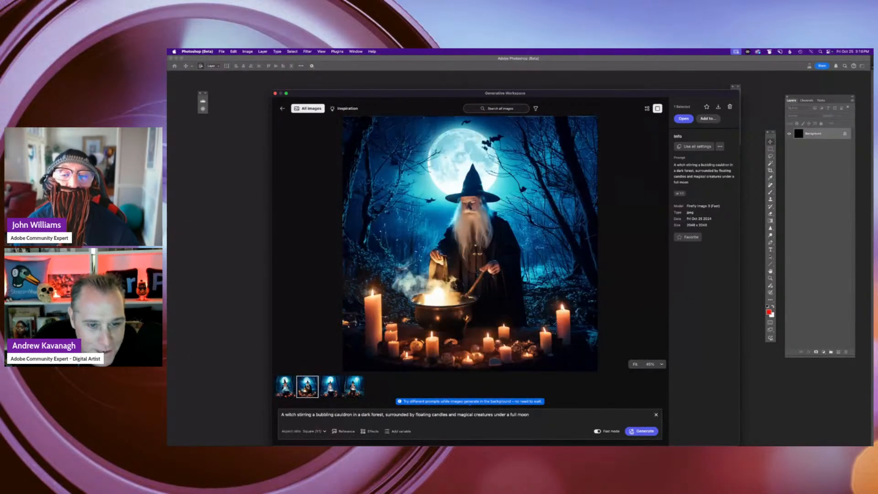
pyautogui.click(290, 386)
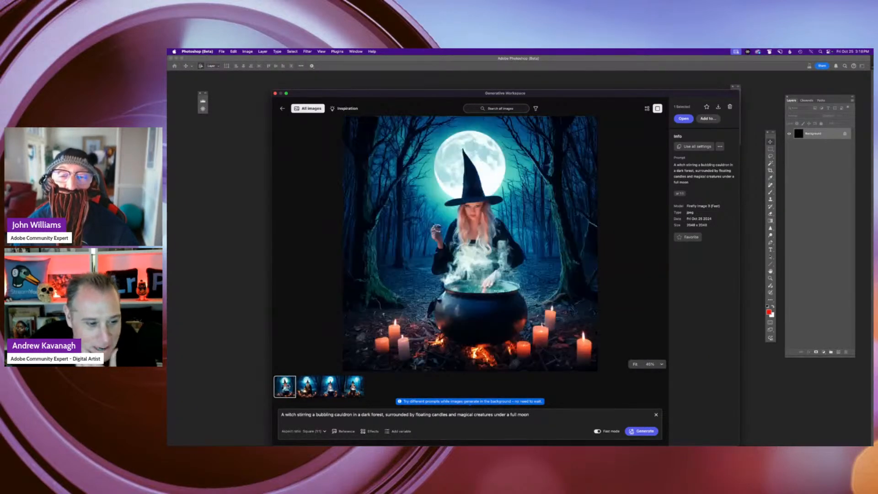
pyautogui.click(282, 109)
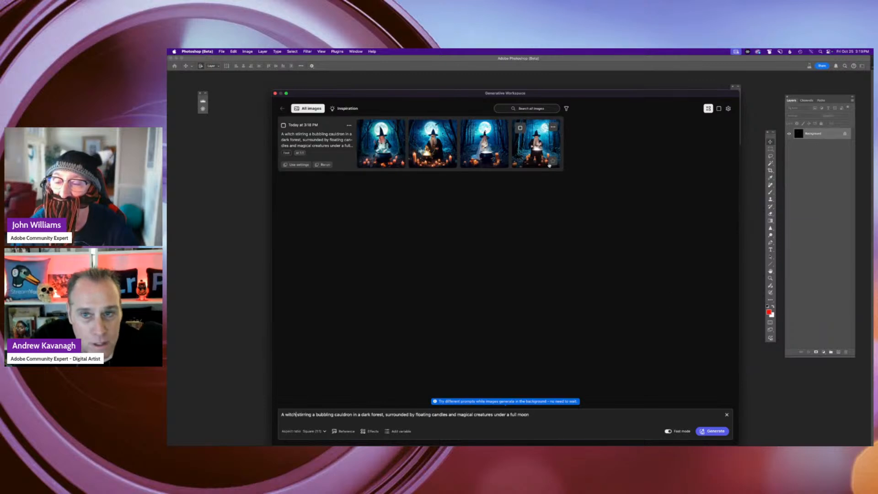
pyautogui.moveTo(591, 90); pyautogui.dragTo(577, 89)
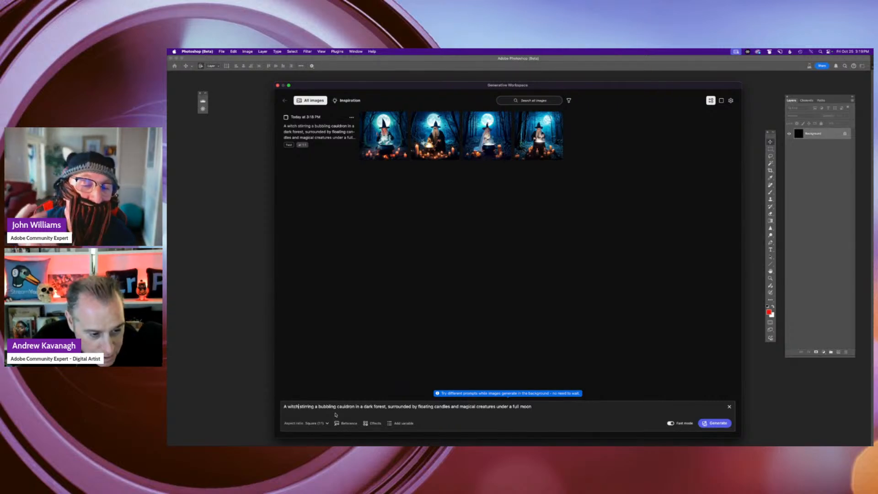
# Insert "cat, rabbit," after "A witch," in the image prompt
pyautogui.write(', a')
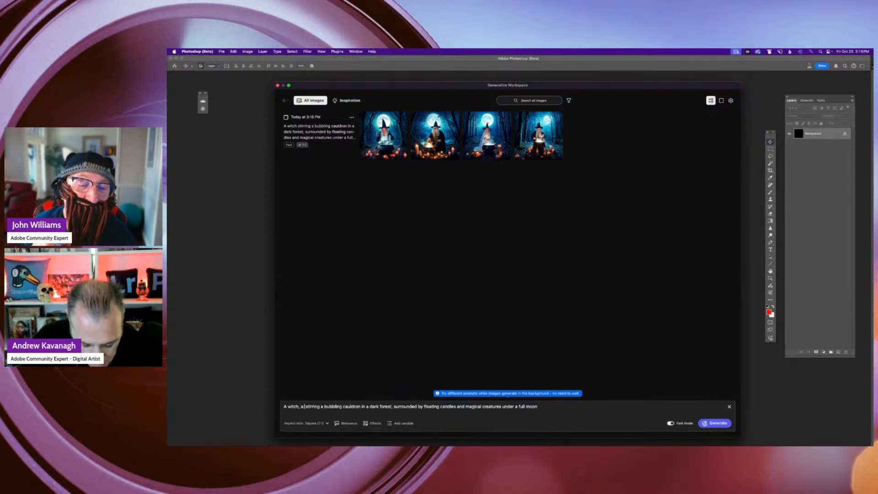
pyautogui.write('Cat')
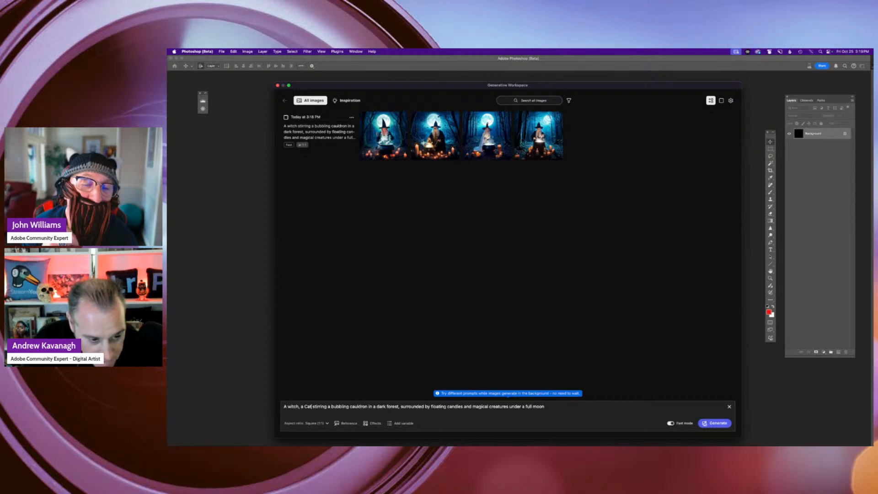
pyautogui.press('BackSpace')
pyautogui.press('BackSpace')
pyautogui.press('BackSpace')
pyautogui.press('BackSpace')
pyautogui.press('BackSpace')
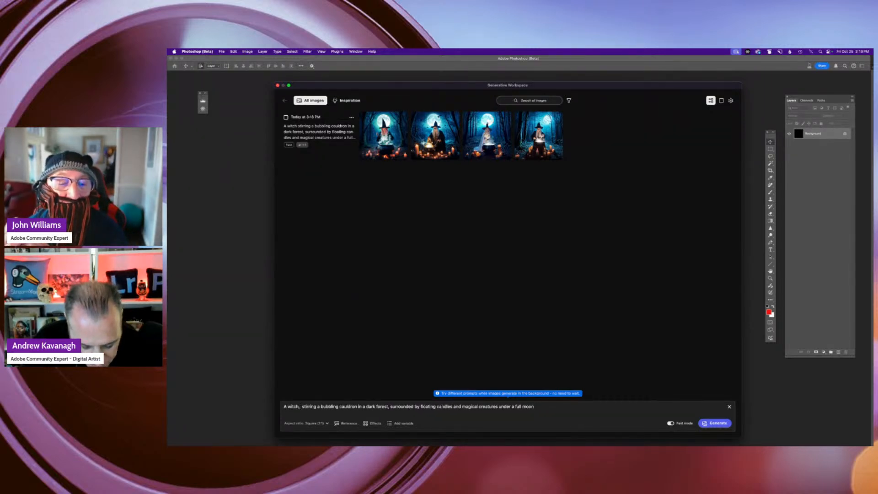
pyautogui.write('cat, rabbit')
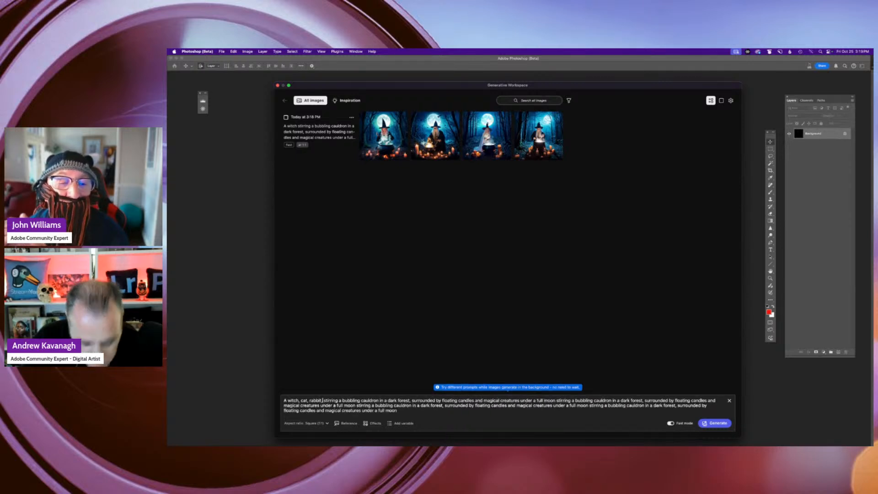
pyautogui.write(' ,')
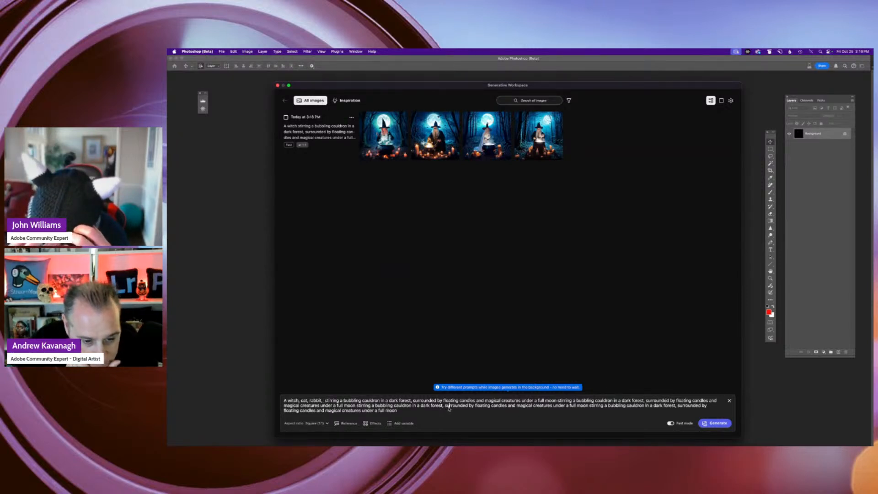
# Delete the duplicated prompt text after the first "under a full moon" and generate images of the witch with the cat and rabbit
pyautogui.moveTo(446, 405); pyautogui.dragTo(452, 413)
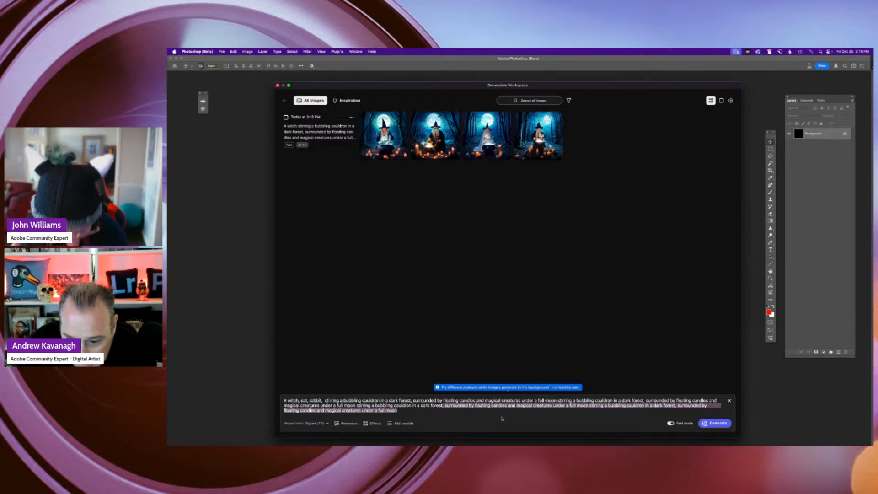
pyautogui.click(601, 411)
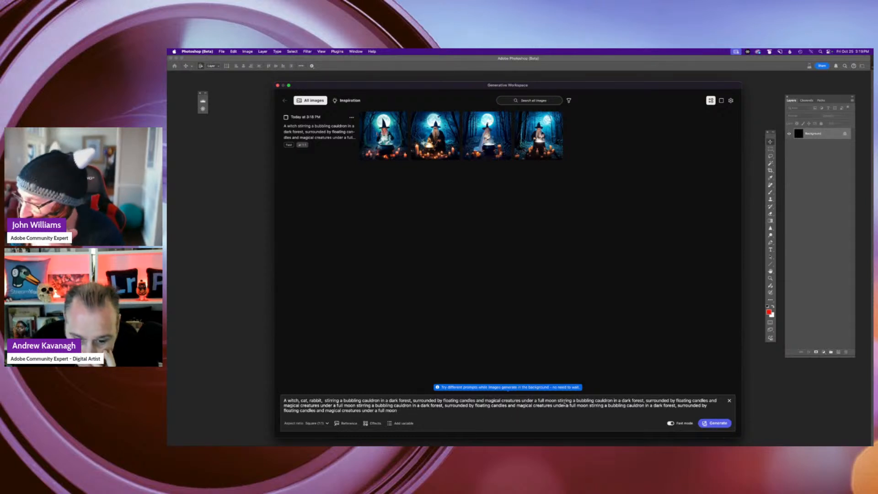
pyautogui.moveTo(556, 400); pyautogui.dragTo(597, 415)
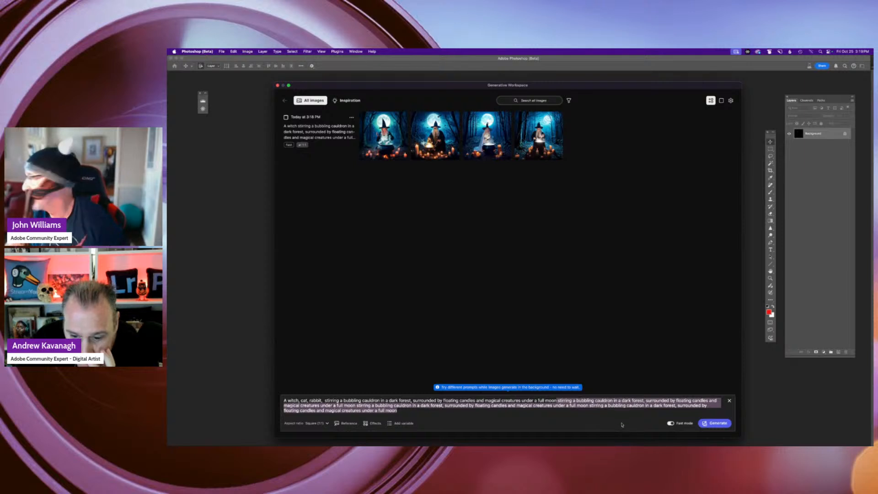
pyautogui.press('BackSpace')
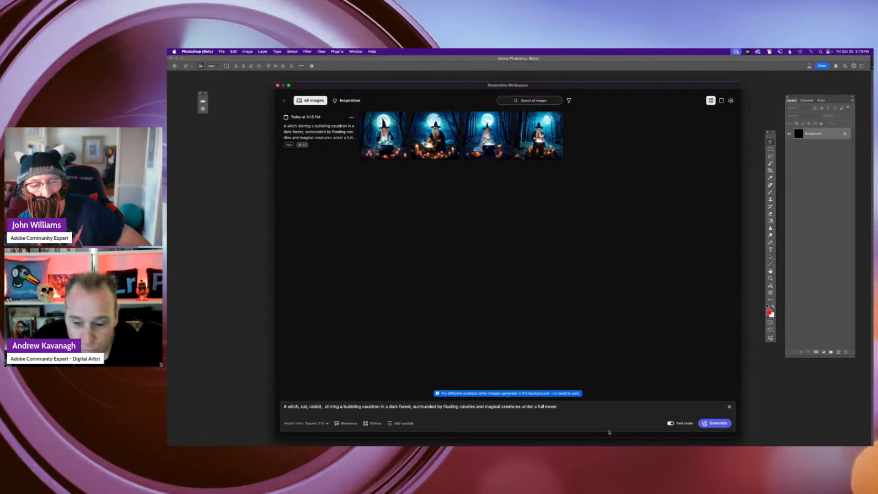
pyautogui.click(719, 424)
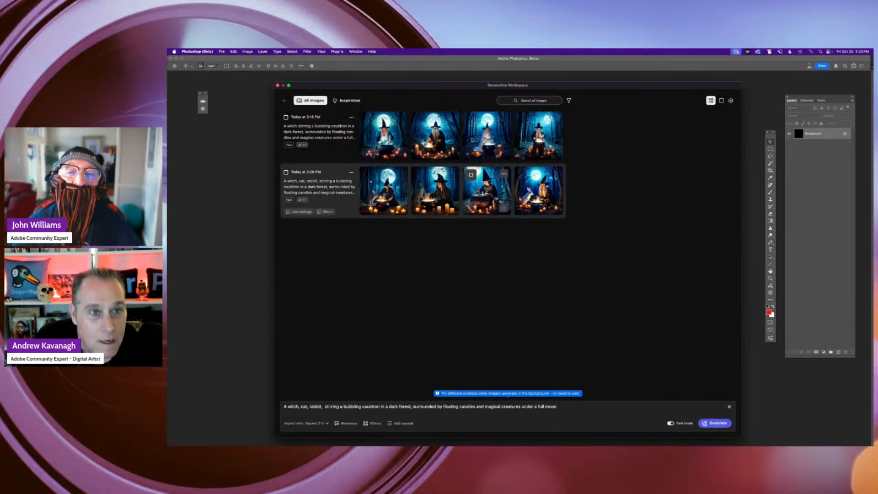
# Reposition and widen the workspace window, look through the four witch, cat and rabbit images in large view, and return to the overview
pyautogui.moveTo(440, 86); pyautogui.dragTo(400, 80)
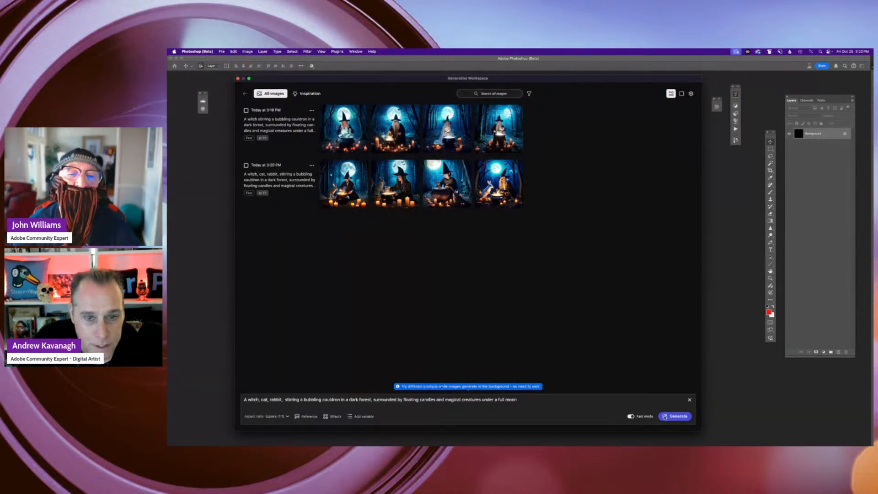
pyautogui.moveTo(702, 427); pyautogui.dragTo(730, 434)
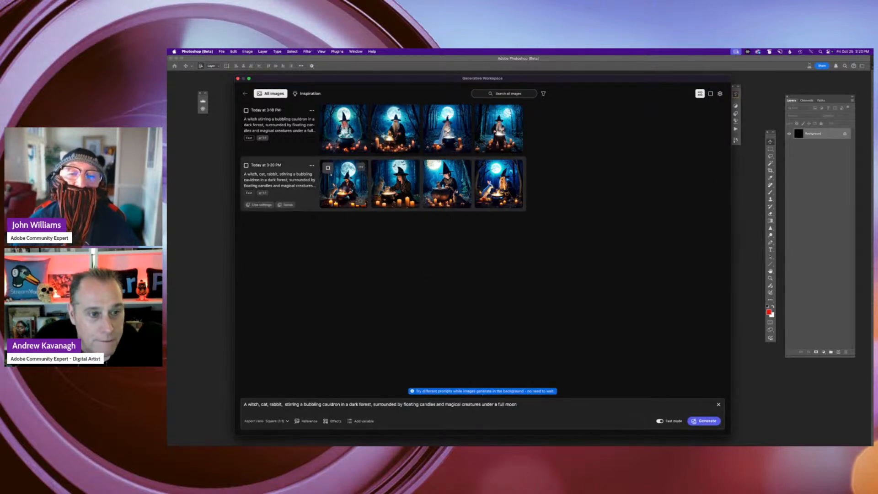
pyautogui.click(348, 188)
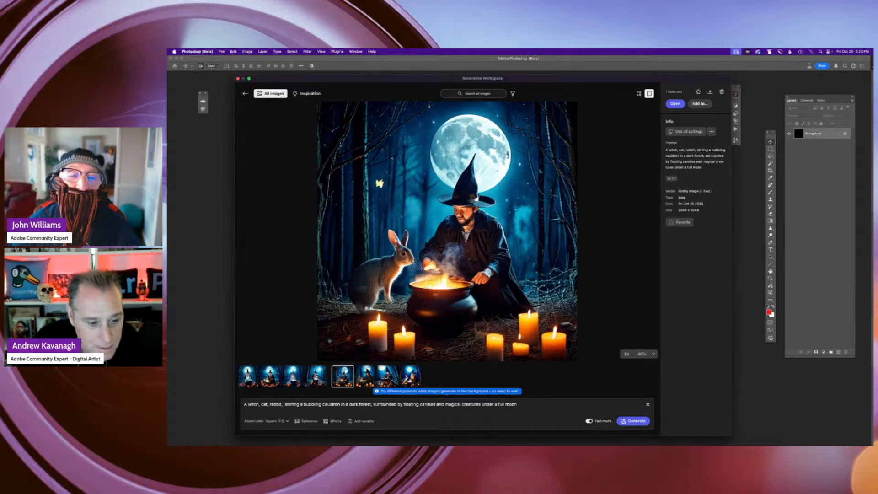
pyautogui.click(367, 377)
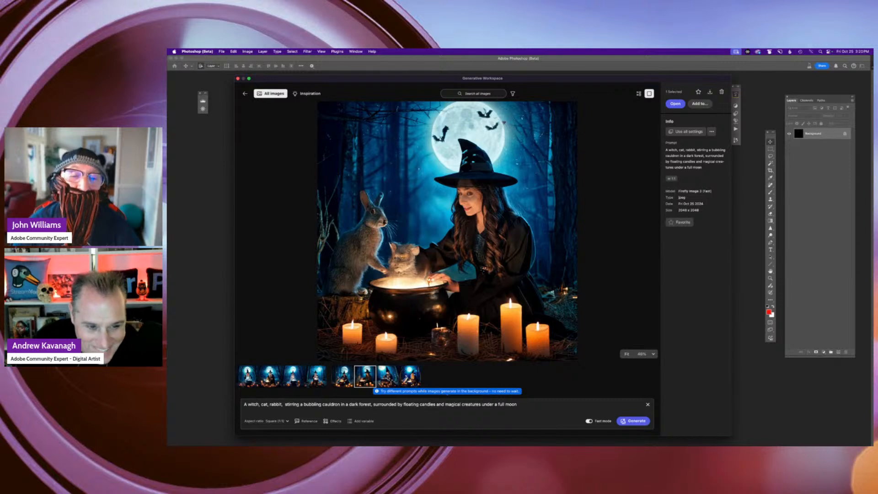
pyautogui.click(388, 377)
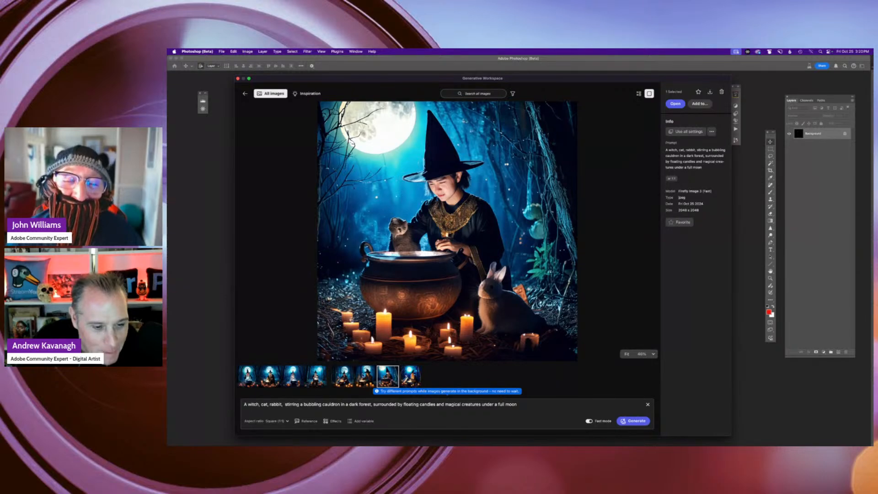
pyautogui.click(364, 376)
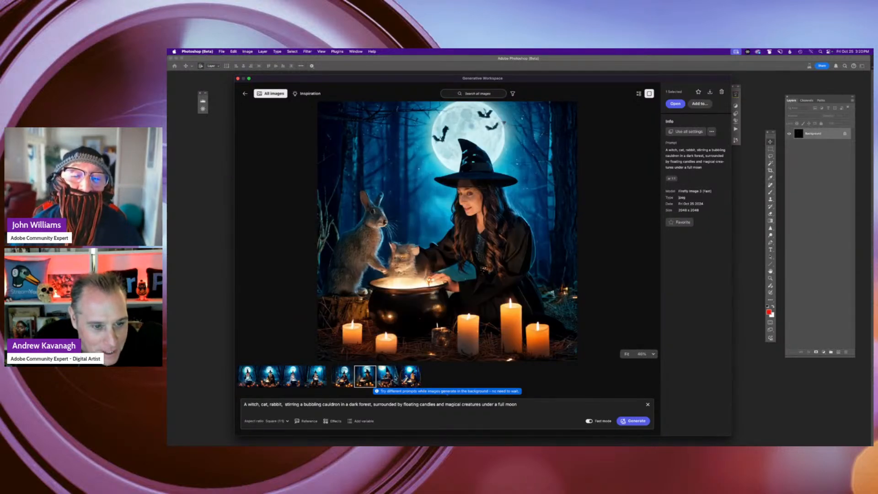
pyautogui.click(385, 379)
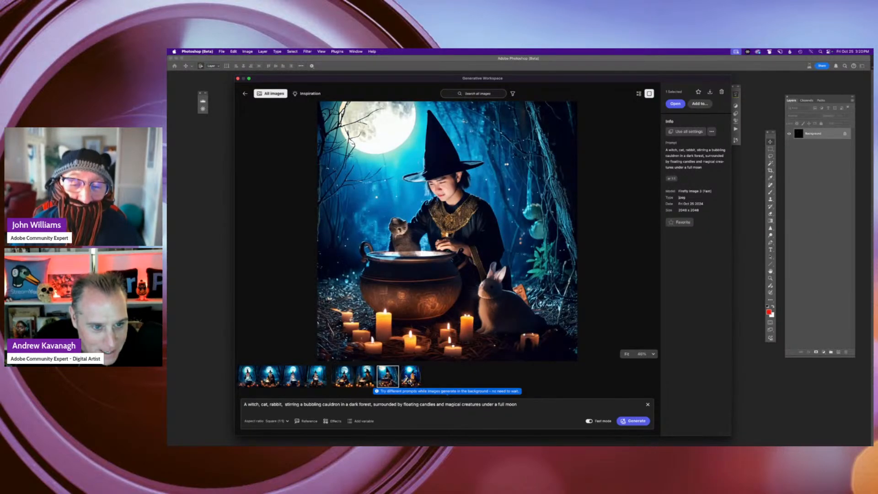
pyautogui.click(408, 379)
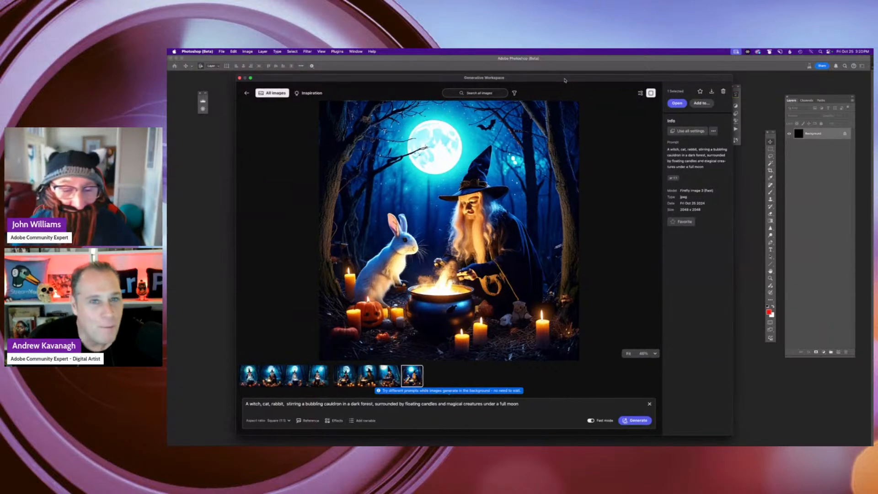
pyautogui.moveTo(561, 81); pyautogui.dragTo(570, 81)
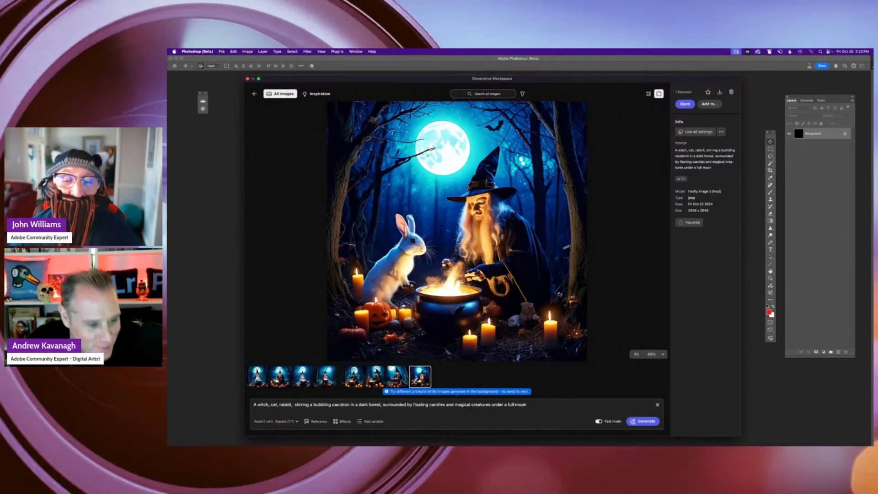
pyautogui.click(255, 94)
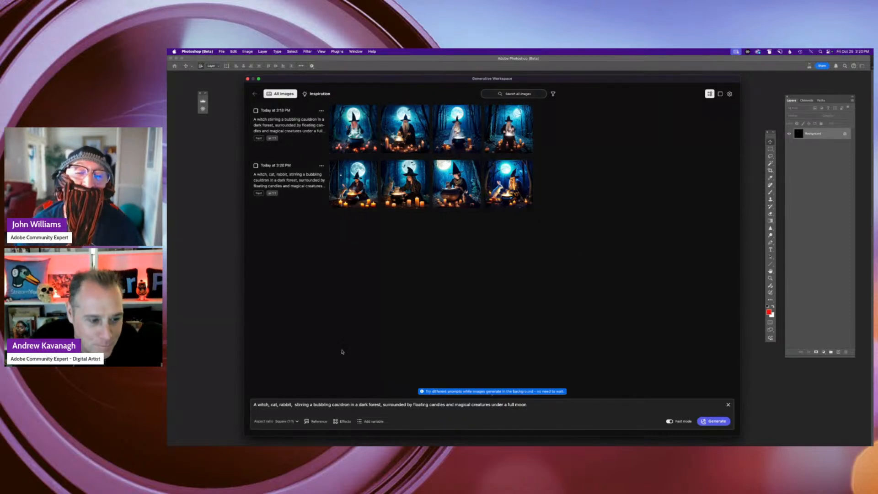
# Replace "witch" with "frog" in the prompt, add "Dragon," after "rabbit," and generate a new set of images
pyautogui.moveTo(259, 406); pyautogui.dragTo(269, 408)
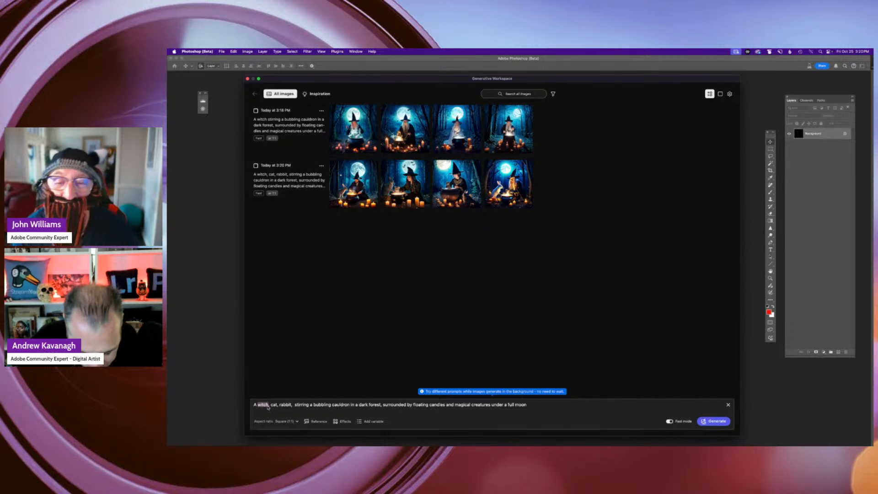
pyautogui.write('frog')
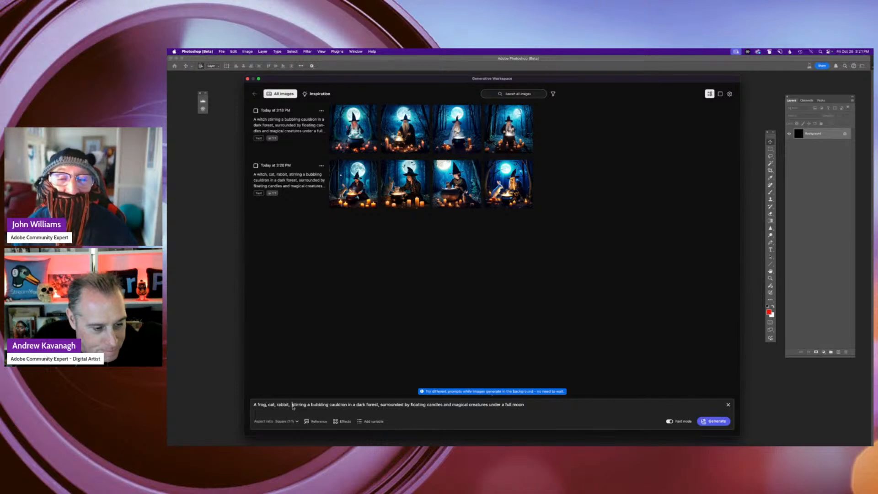
pyautogui.write('Dragon')
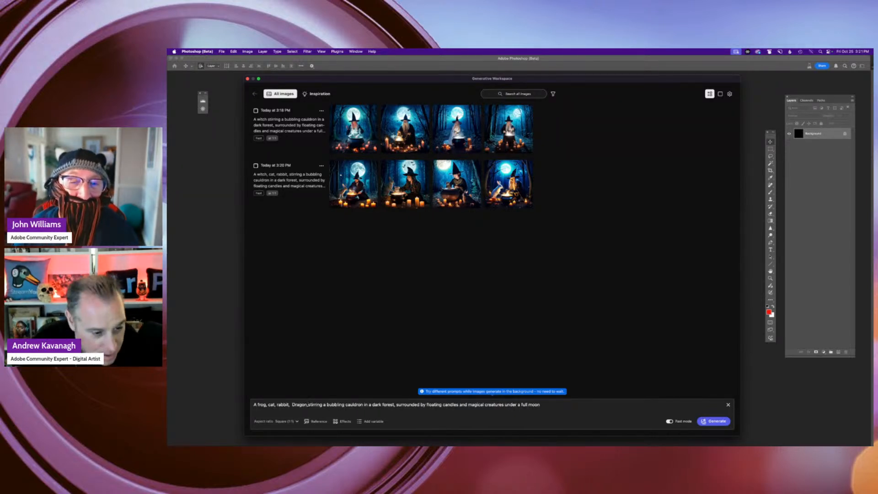
pyautogui.write(' ,')
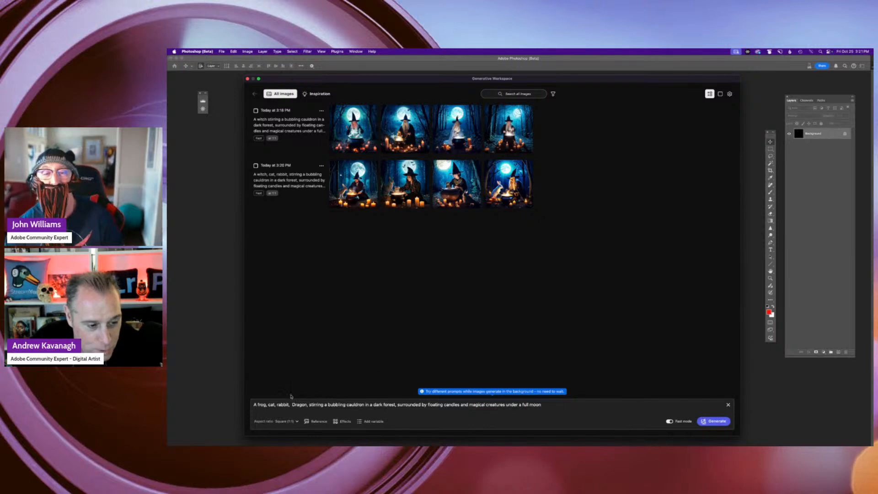
pyautogui.click(716, 421)
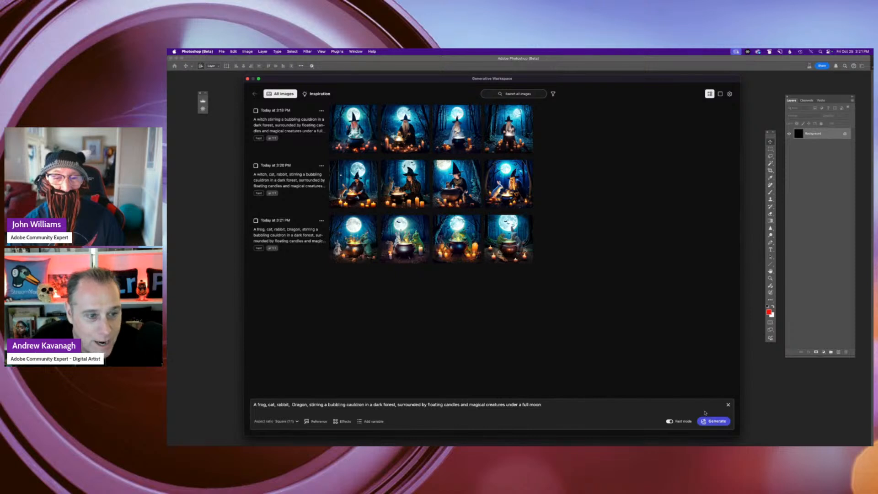
# Open the first frog, cat, rabbit and dragon image in large view and look through its other three variations
pyautogui.click(362, 245)
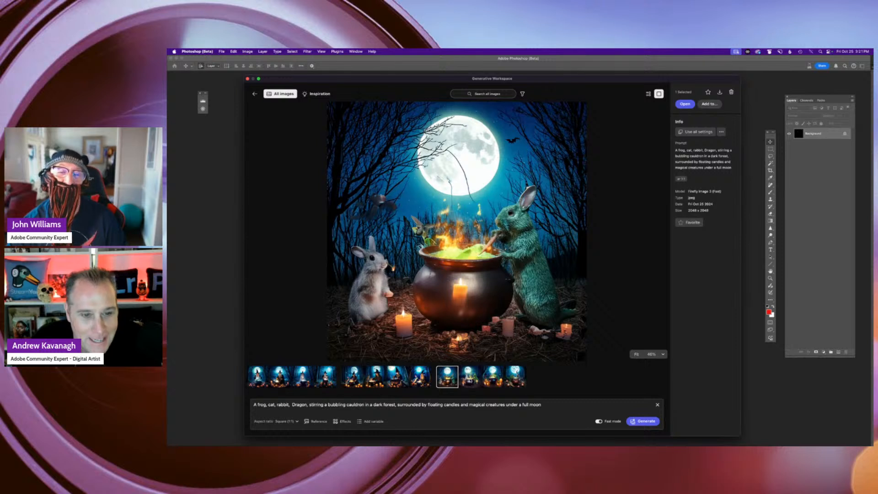
pyautogui.click(472, 382)
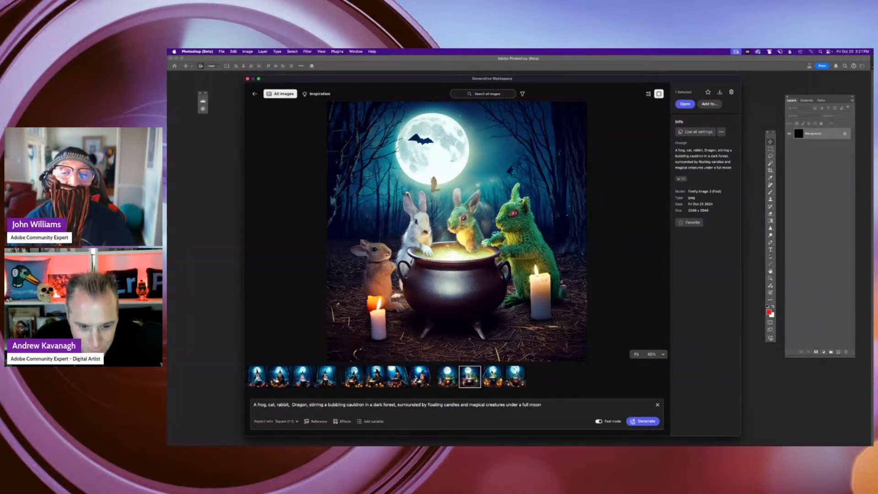
pyautogui.click(493, 372)
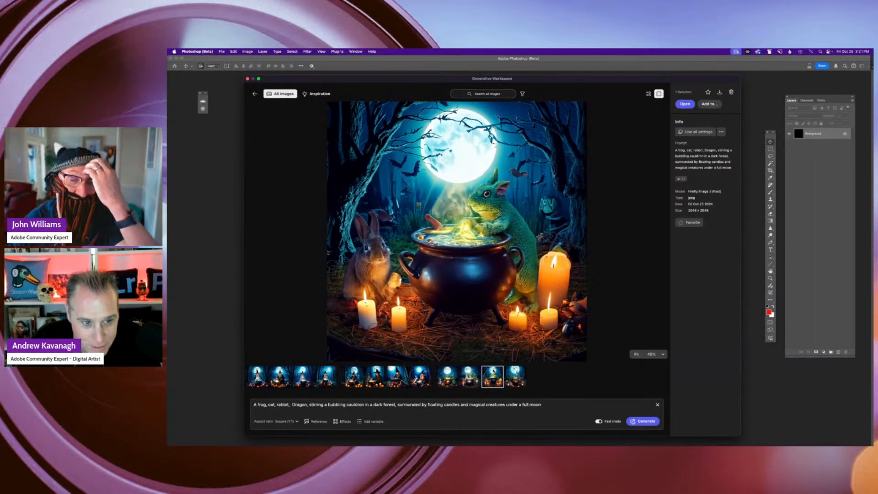
pyautogui.click(511, 376)
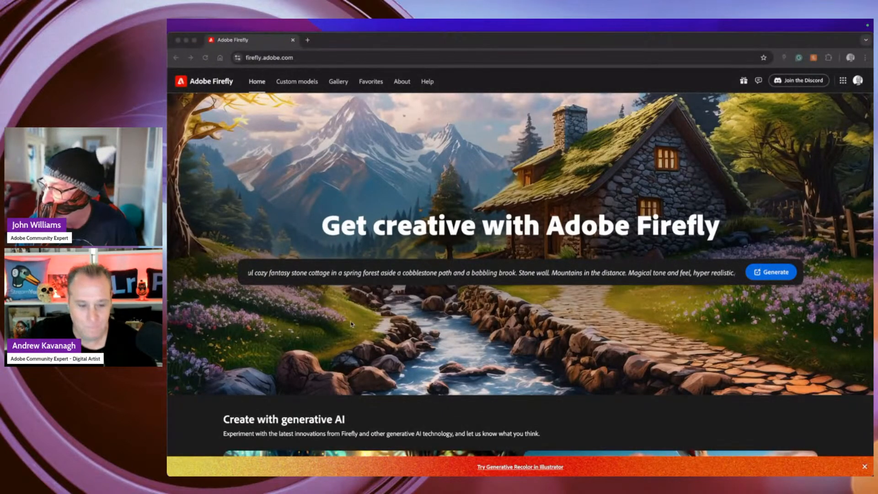
# Look over the generative AI features on the Adobe Firefly website's home page and return to its prompt banner
pyautogui.scroll(-3, 388, 315)
pyautogui.scroll(-1, 388, 316)
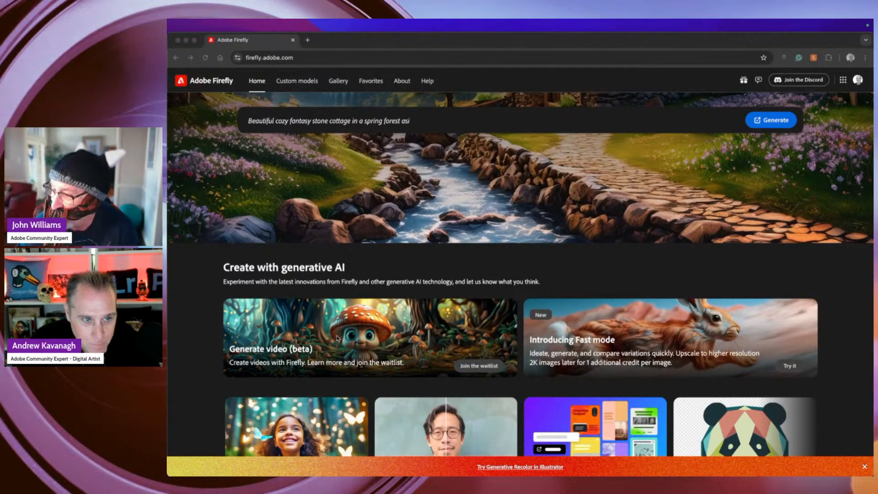
pyautogui.scroll(4, 337, 338)
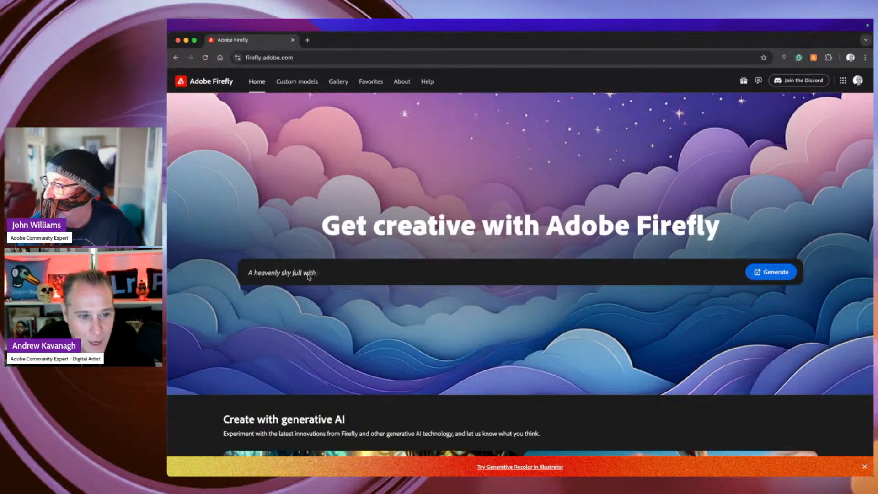
# Replace the banner prompt with "Pumpkin Village: Create a whimsical village where all the houses are carved pumpkins…", streets "lined with glowing jack-o'-lanterns", and generate images
pyautogui.click(310, 275)
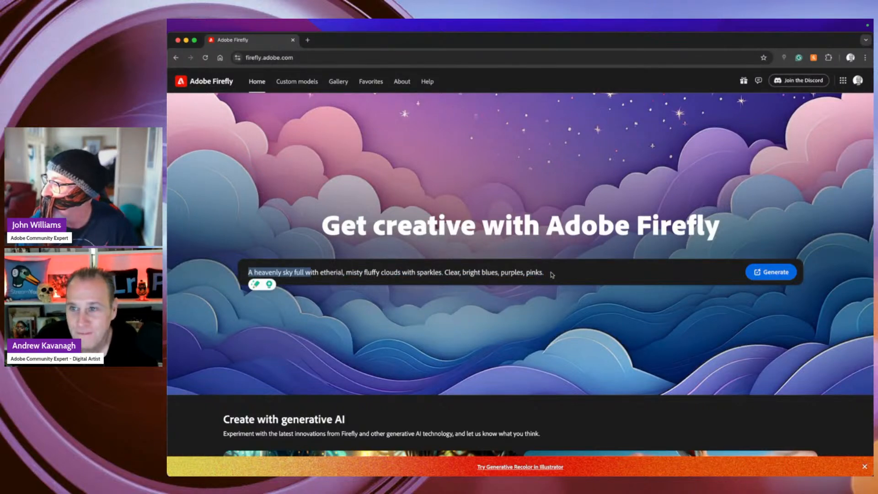
pyautogui.moveTo(548, 274); pyautogui.dragTo(250, 272)
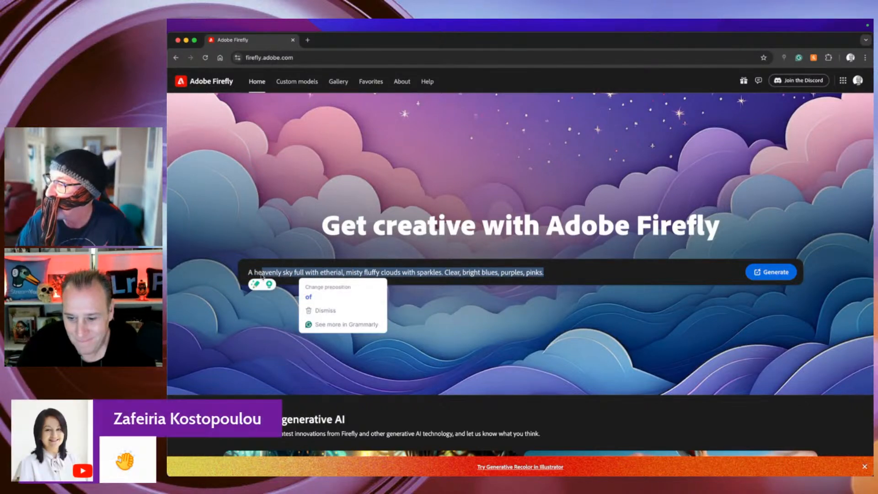
pyautogui.press('BackSpace')
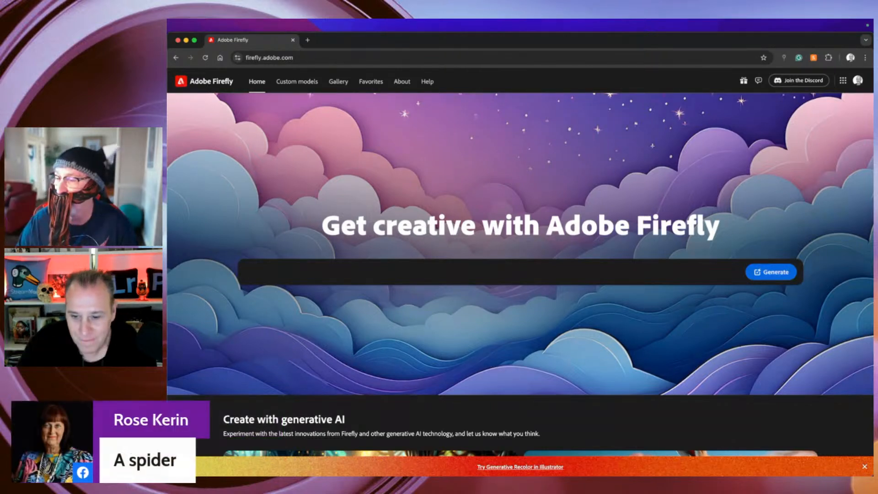
pyautogui.write("ate a whimsical village where all the houses are carved pumpkins, each with its own unique face and personality. The streets are lined with glowing jack-o'-lanterns.")
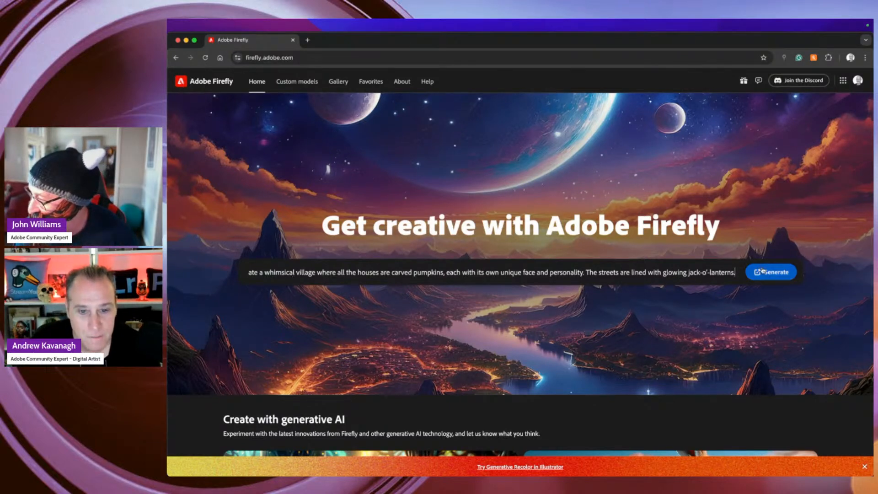
pyautogui.click(776, 276)
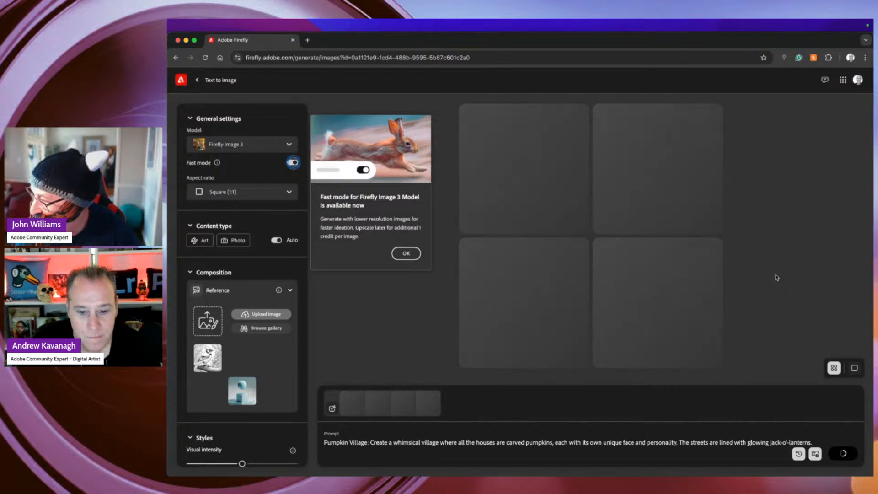
# Dismiss the introductory tips for Fast mode, Upscale and Image history
pyautogui.click(406, 253)
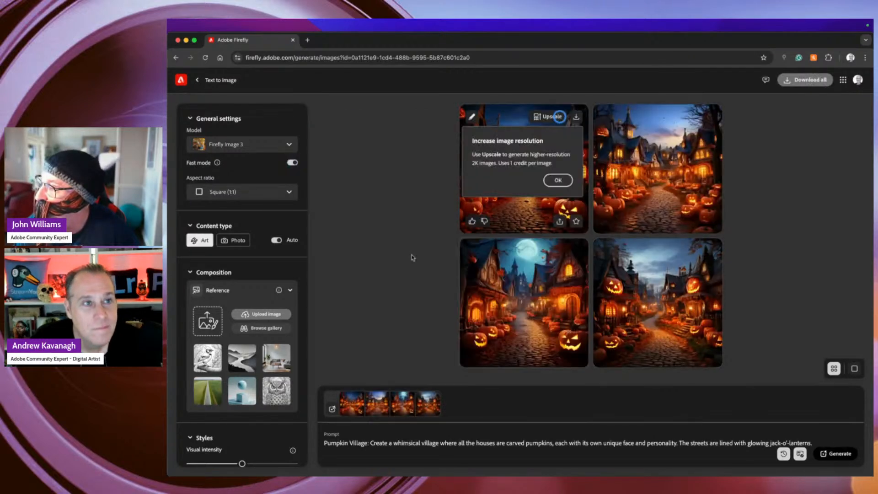
pyautogui.click(562, 183)
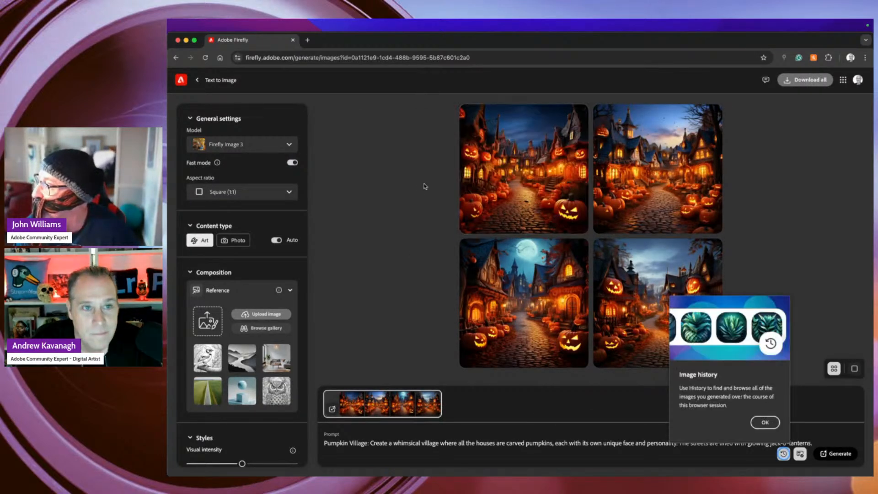
pyautogui.click(771, 421)
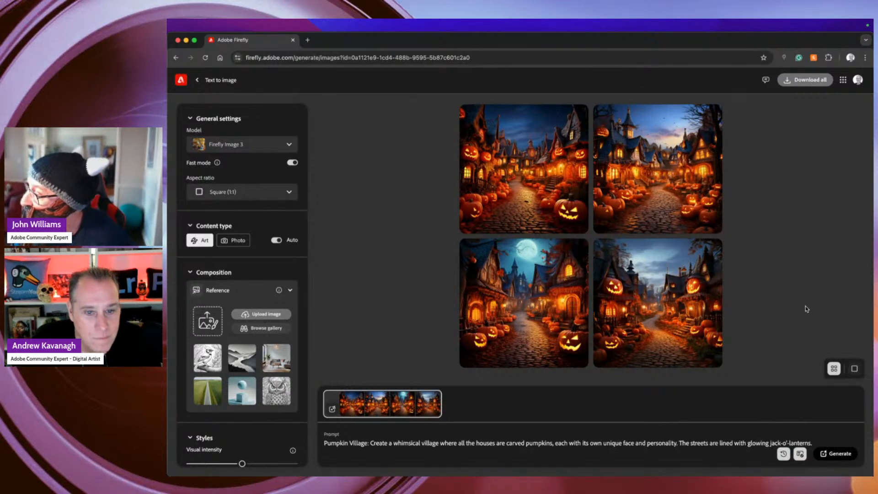
# View the first pumpkin village image enlarged, close it, and switch the results from the grid to the large image view
pyautogui.click(542, 185)
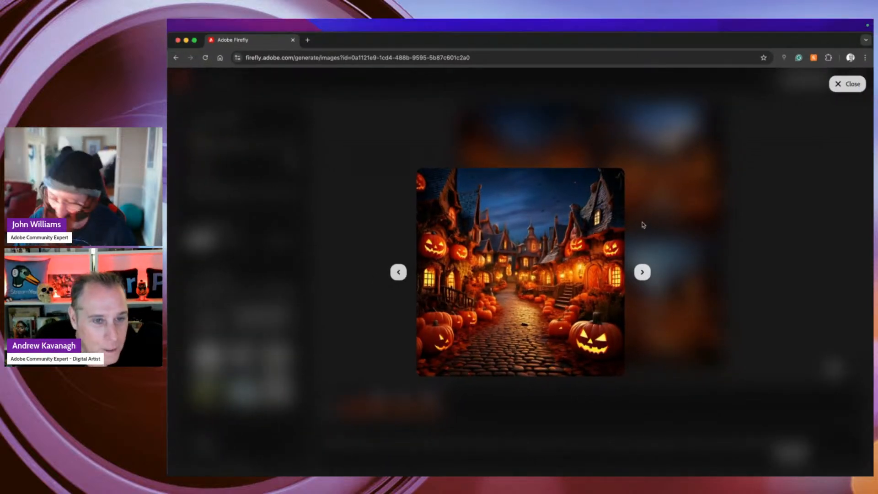
pyautogui.click(844, 84)
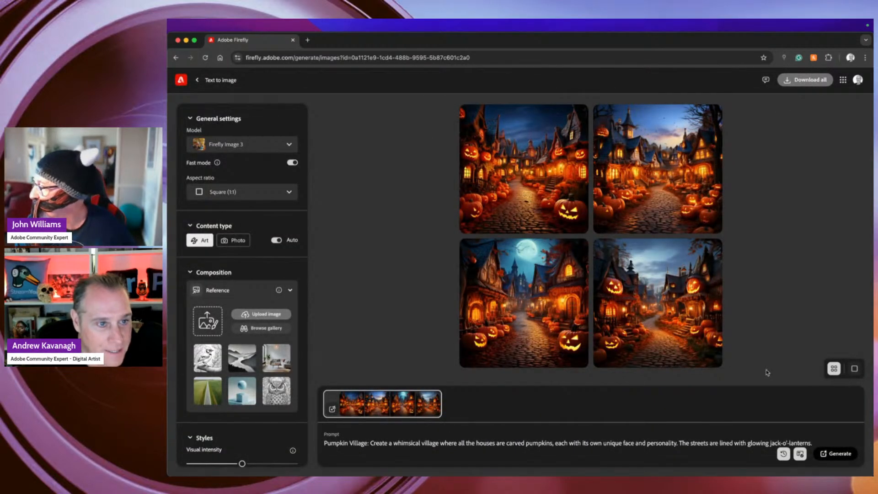
pyautogui.click(854, 370)
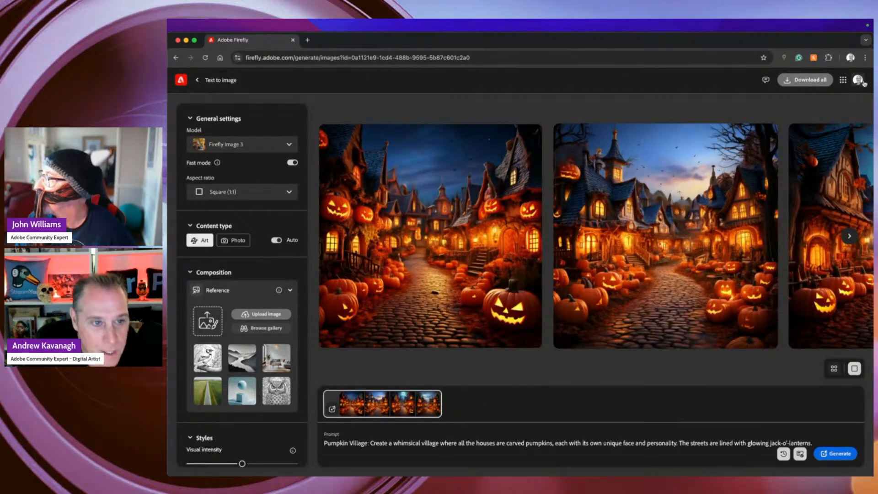
# Look over the available Adobe web apps and the composition and style settings for the generated images
pyautogui.click(842, 80)
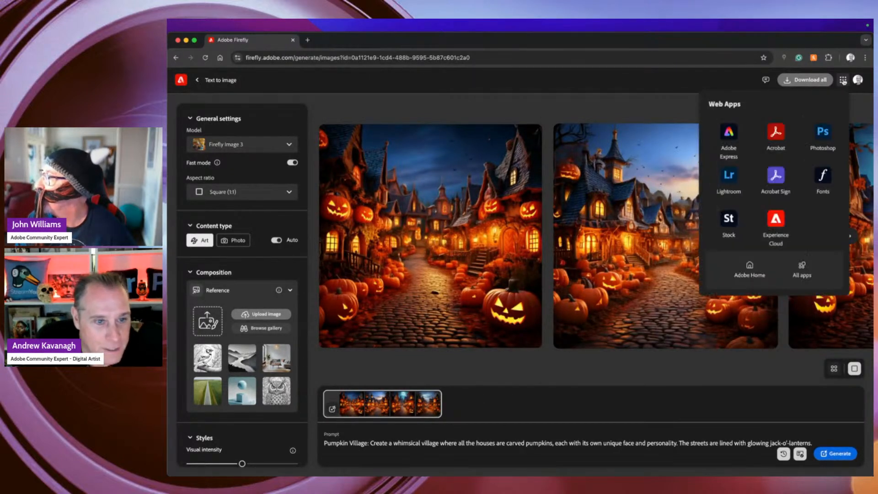
pyautogui.click(611, 83)
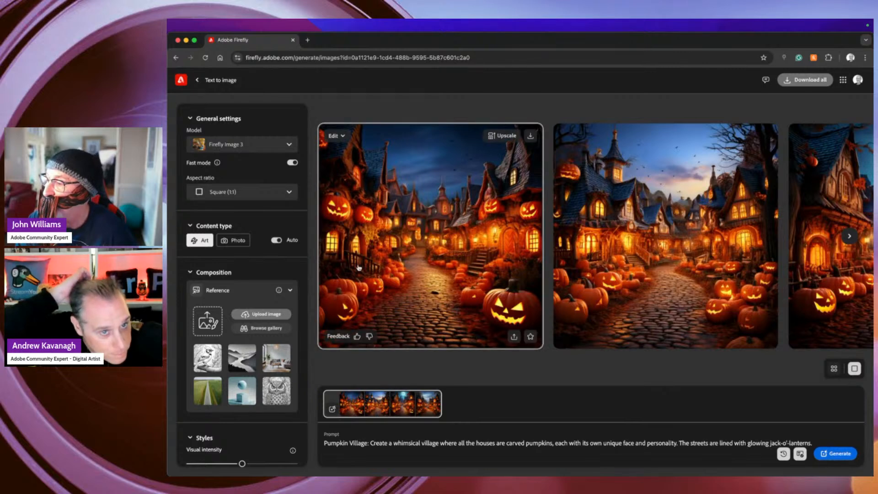
pyautogui.scroll(-1, 280, 262)
pyautogui.scroll(-10, 281, 262)
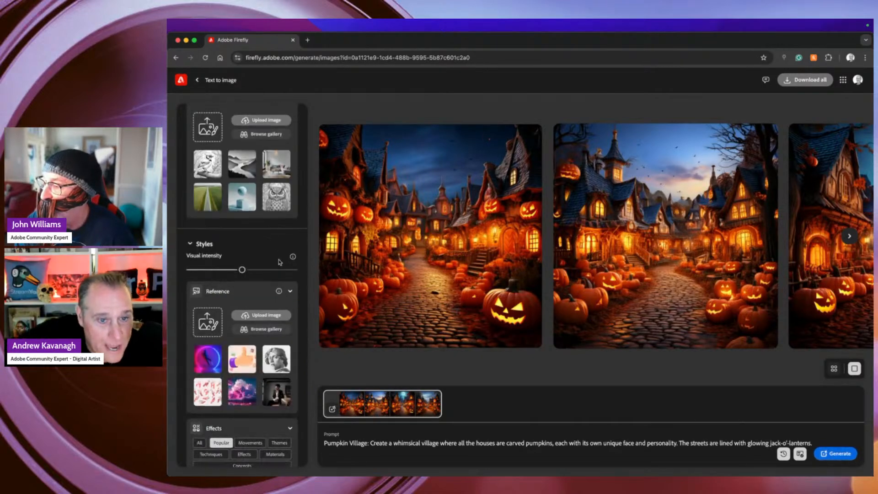
pyautogui.scroll(10, 277, 263)
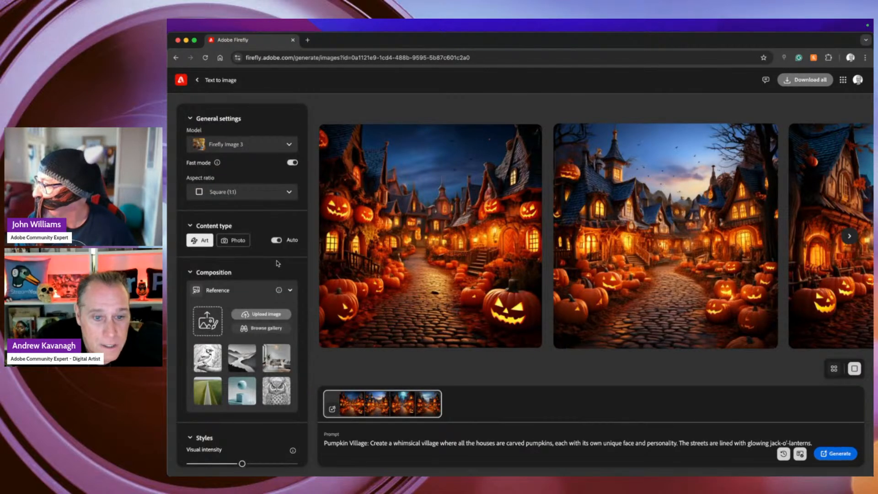
pyautogui.click(843, 81)
pyautogui.click(845, 82)
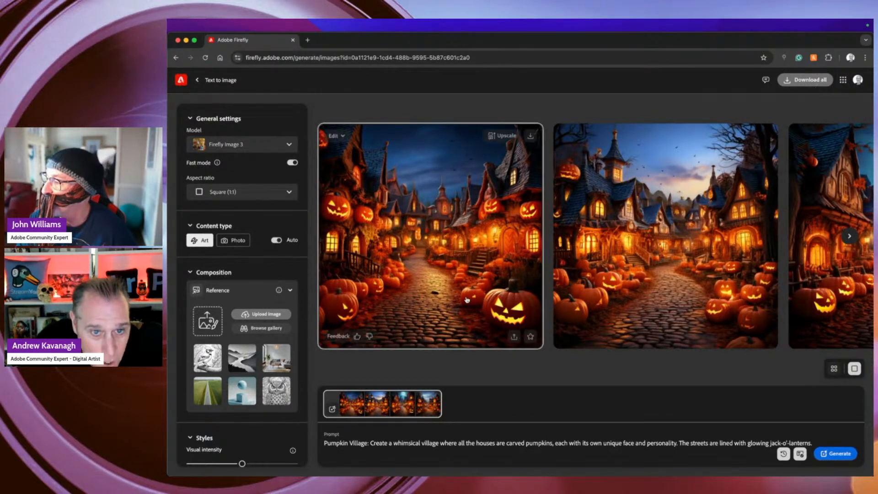
# View the first village image enlarged again, and look through the third and fourth variations in the large image view
pyautogui.click(444, 285)
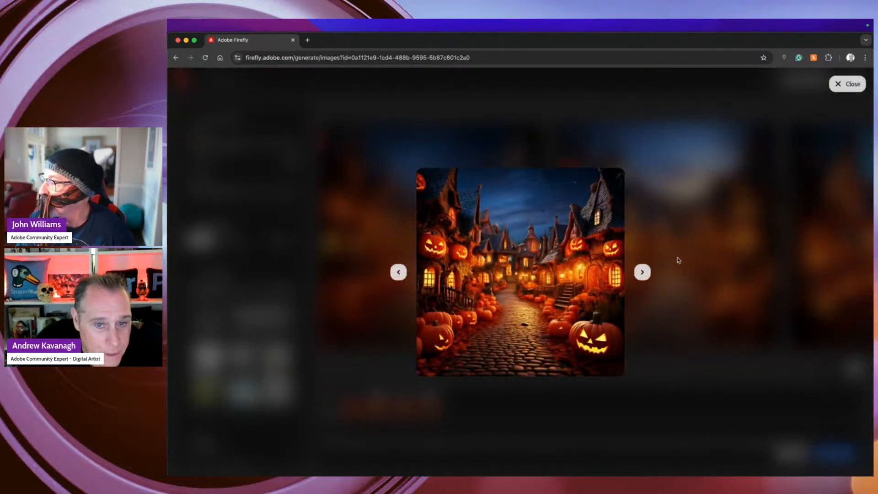
pyautogui.click(848, 84)
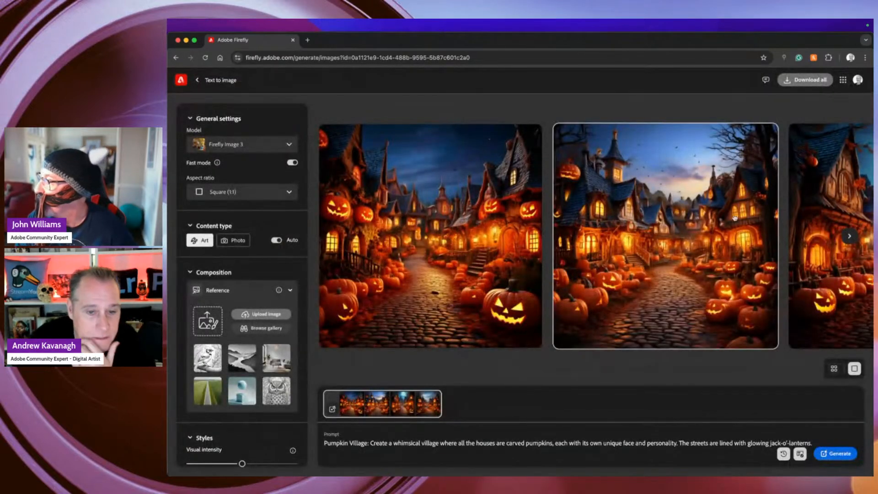
pyautogui.click(401, 406)
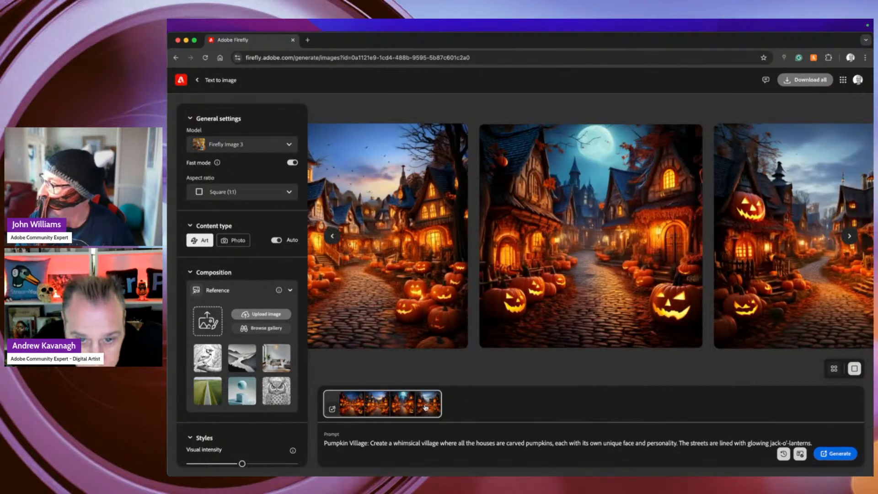
pyautogui.click(425, 407)
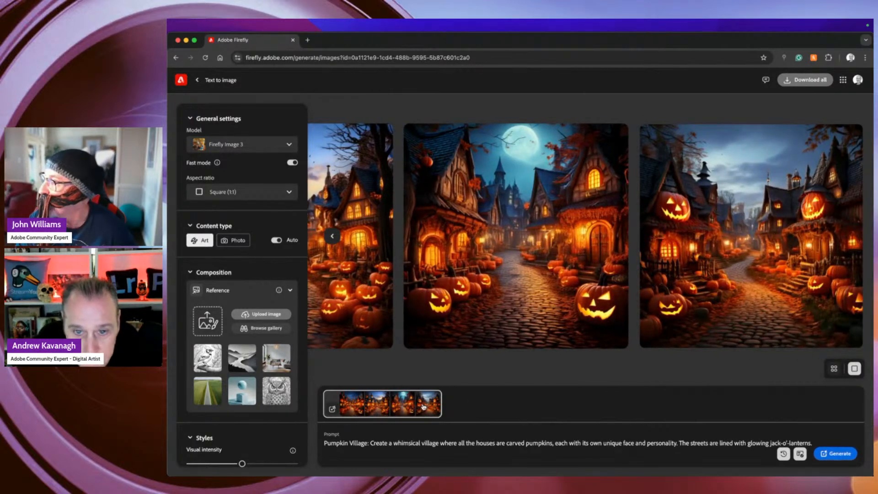
pyautogui.click(405, 410)
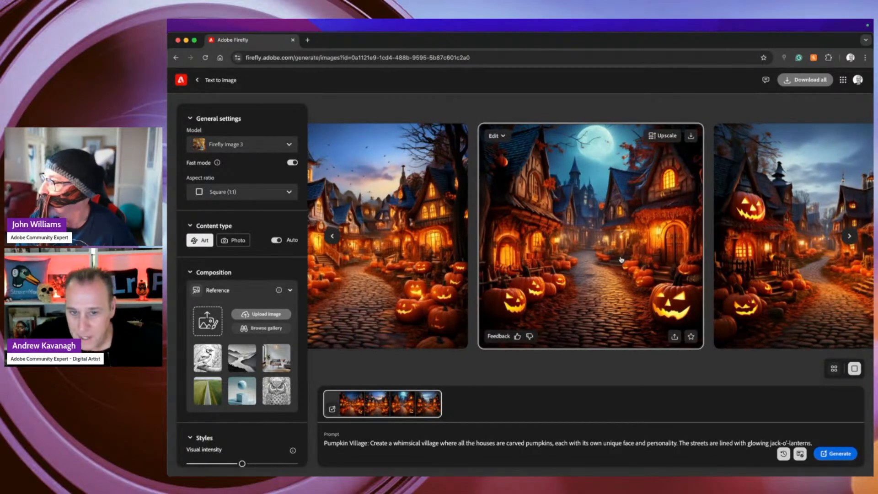
# Upscale the third village image with the full moon, inspect the upscaled result enlarged, and close the enlarged view
pyautogui.click(616, 258)
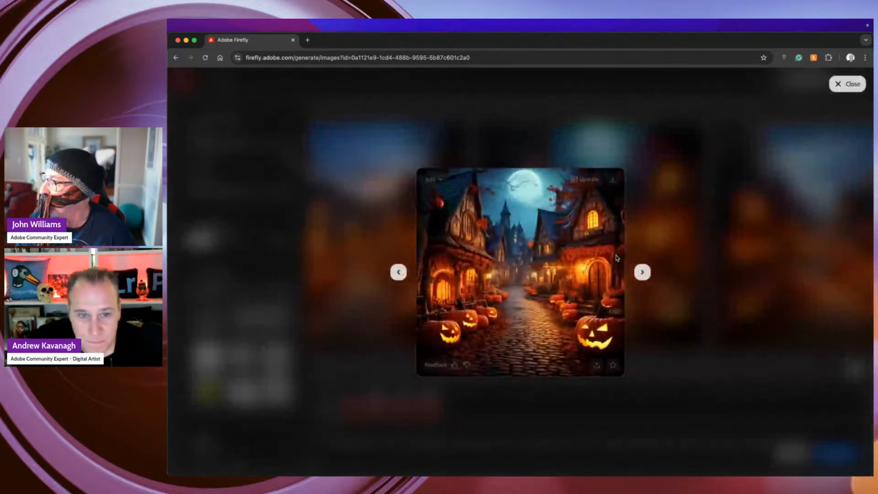
pyautogui.click(589, 180)
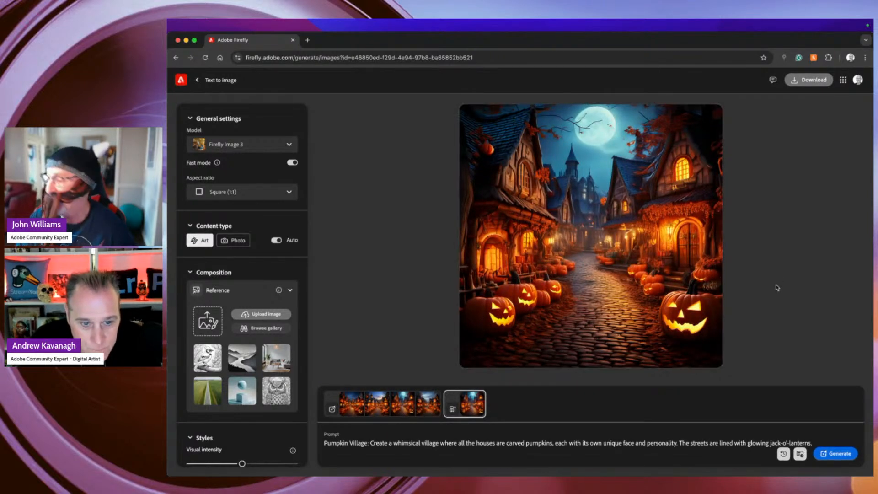
pyautogui.click(646, 202)
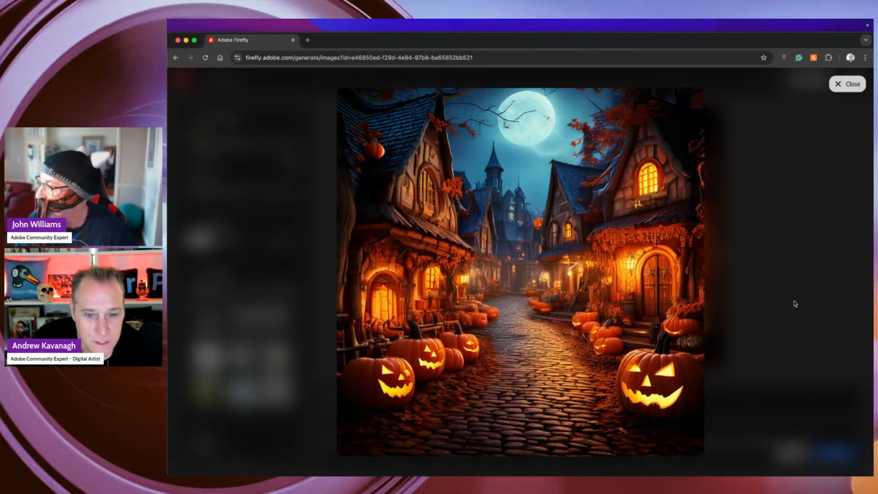
pyautogui.moveTo(494, 340)
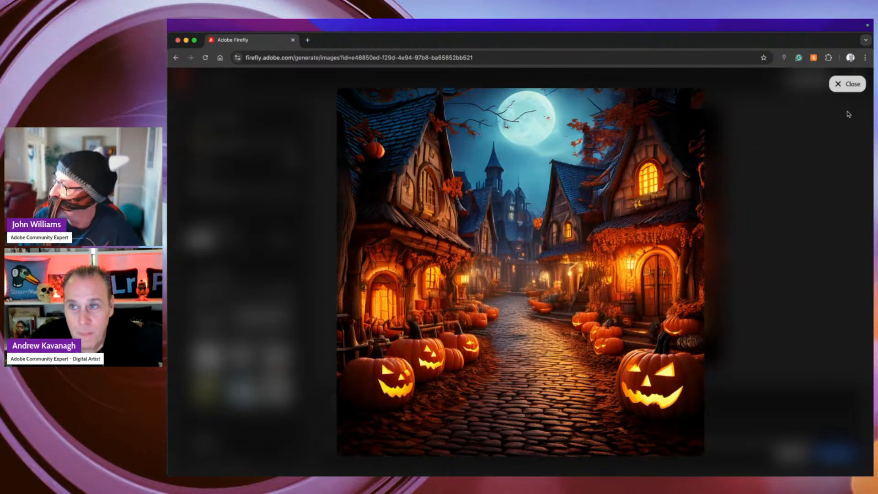
pyautogui.click(851, 86)
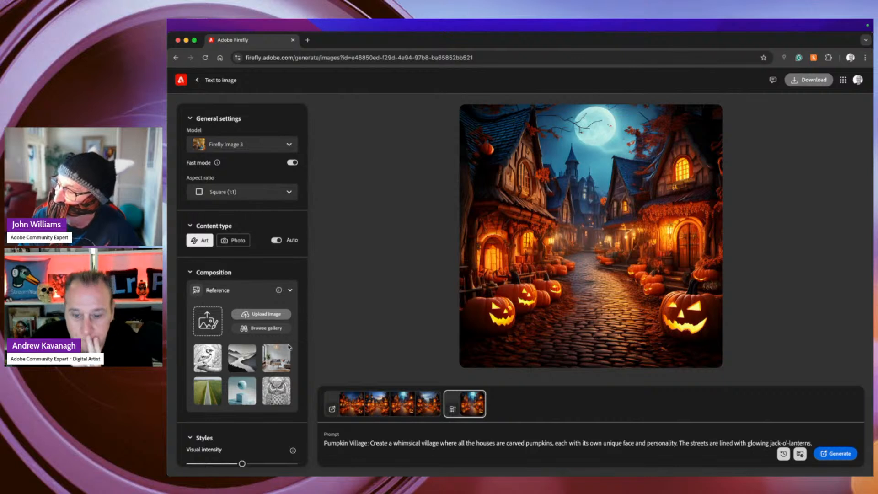
# Set the style's visual intensity slightly below maximum, and look over the effects, color and tone, lighting and camera angle settings
pyautogui.scroll(-3, 281, 354)
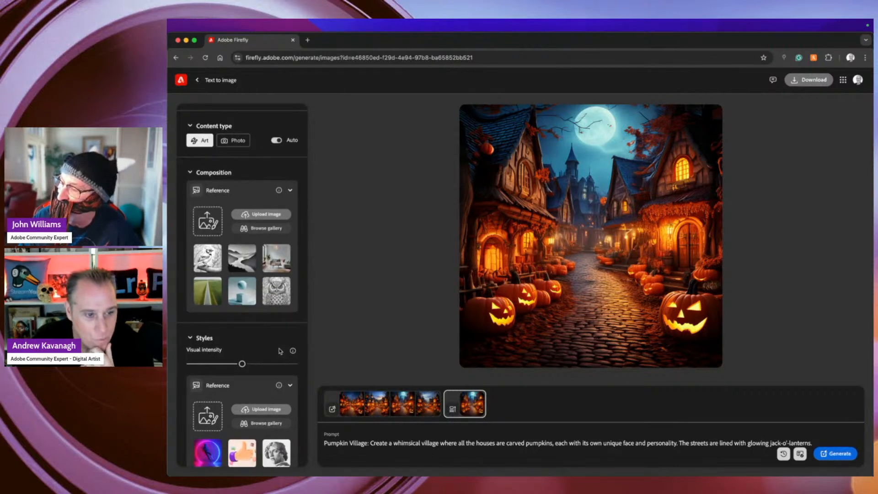
pyautogui.moveTo(242, 364); pyautogui.dragTo(295, 364)
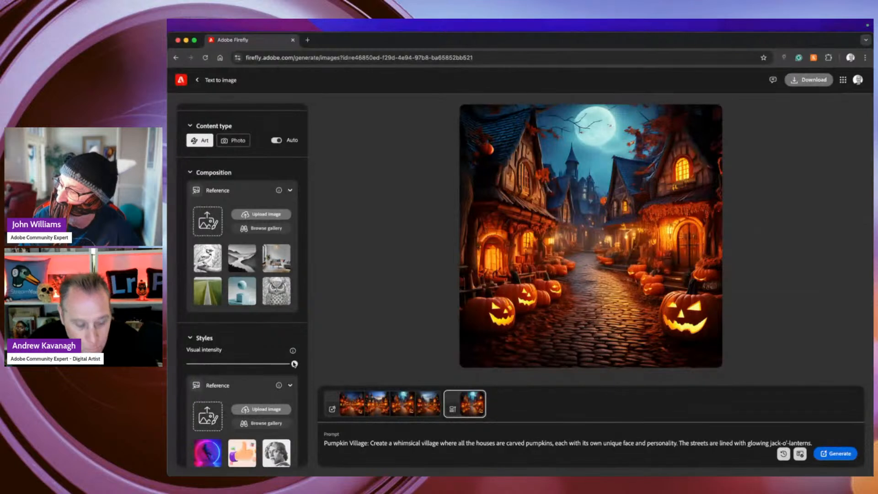
pyautogui.moveTo(293, 351)
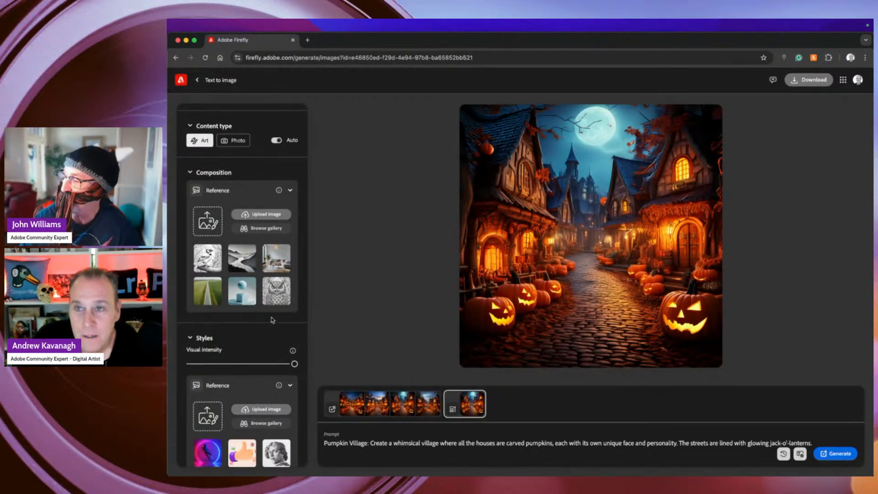
pyautogui.moveTo(295, 364); pyautogui.dragTo(281, 363)
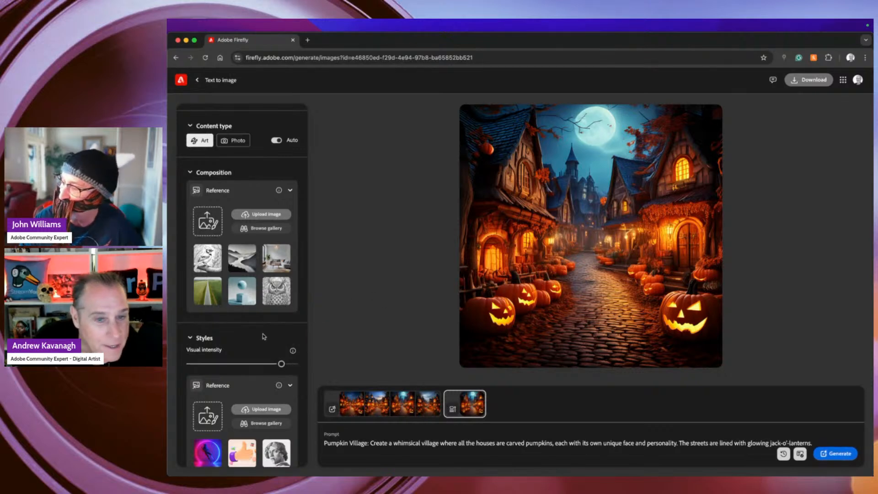
pyautogui.scroll(-10, 264, 336)
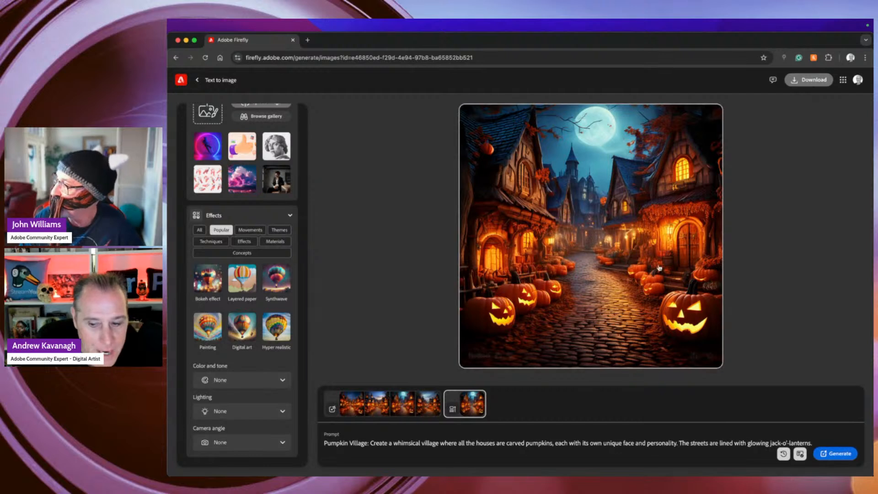
# Download the upscaled pumpkin village image to the Desktop folder under its suggested file name
pyautogui.click(805, 81)
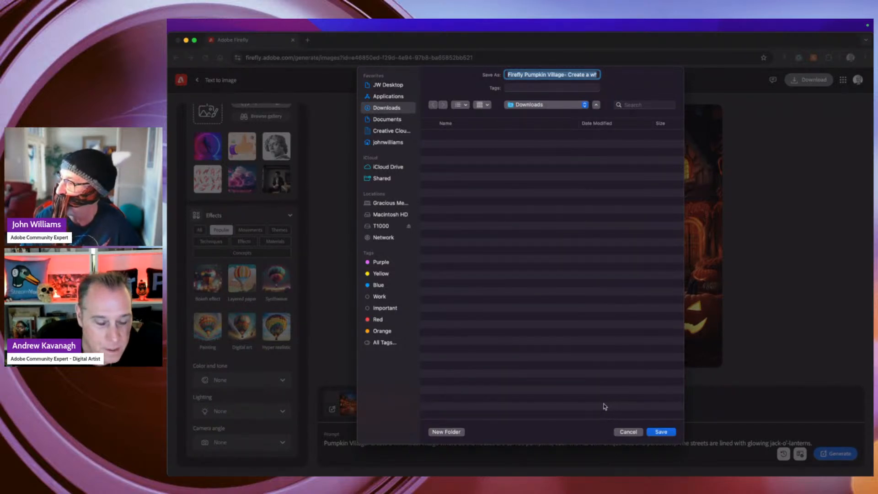
pyautogui.click(384, 85)
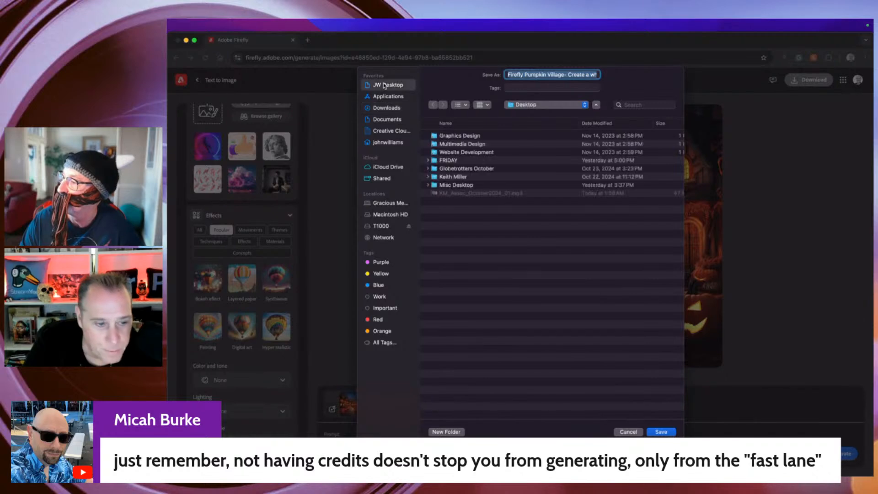
pyautogui.click(662, 432)
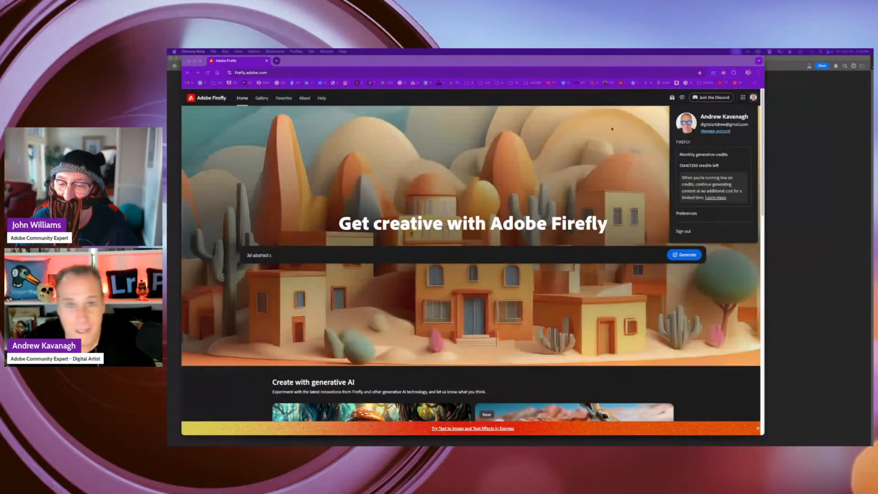
pyautogui.click(558, 70)
pyautogui.click(579, 69)
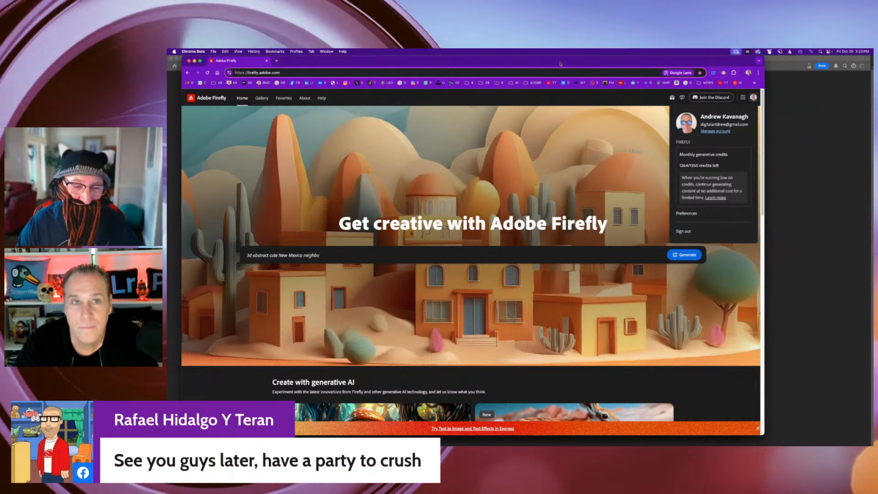
# Reposition and widen the Firefly browser window, and close the open account details
pyautogui.moveTo(560, 61); pyautogui.dragTo(568, 61)
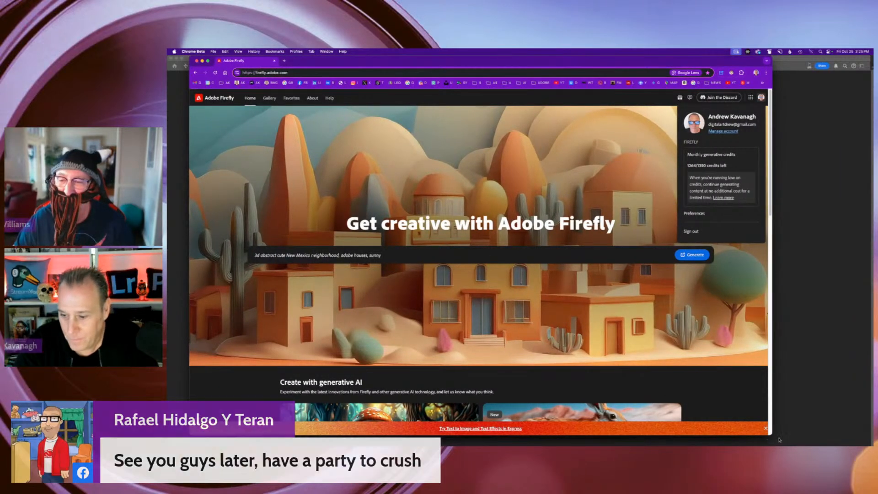
pyautogui.moveTo(772, 434); pyautogui.dragTo(847, 446)
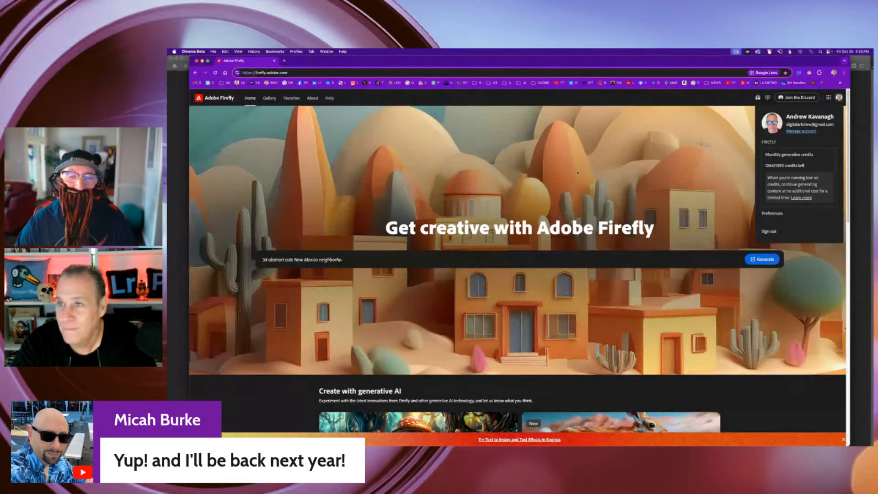
pyautogui.click(514, 112)
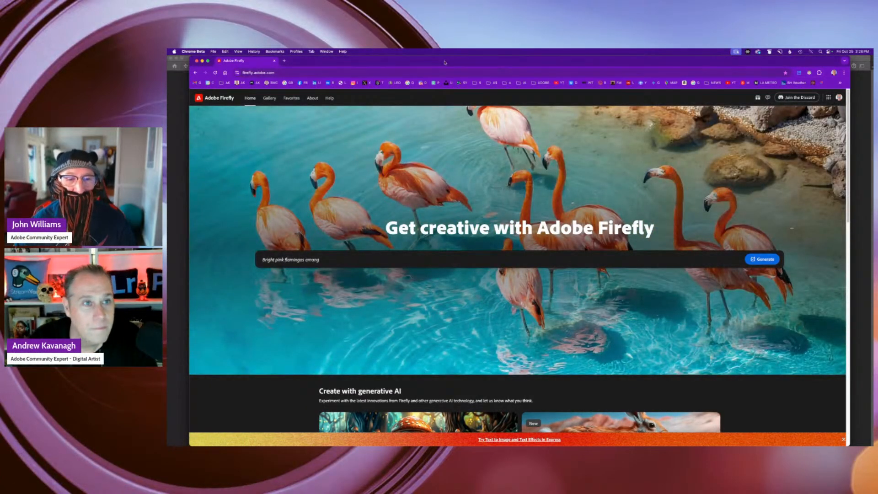
pyautogui.moveTo(446, 64); pyautogui.dragTo(443, 65)
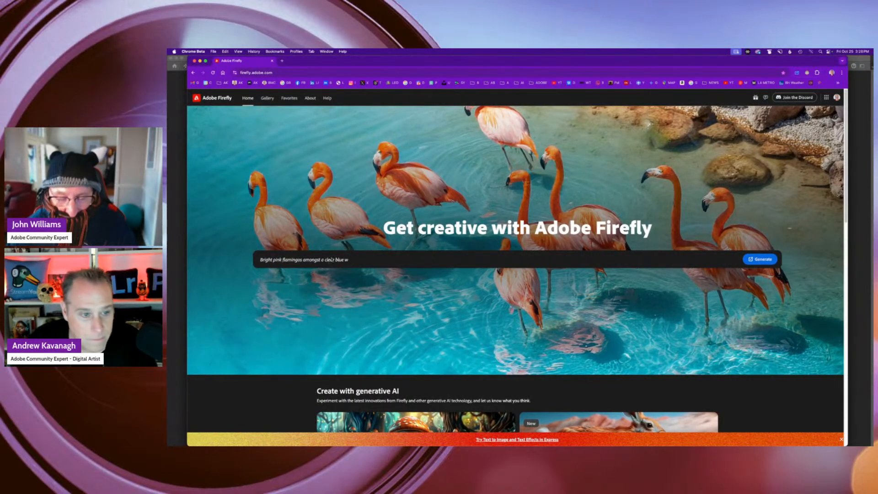
# Look over the generative AI tools offered on the Firefly home page, and return to the prompt area
pyautogui.click(350, 260)
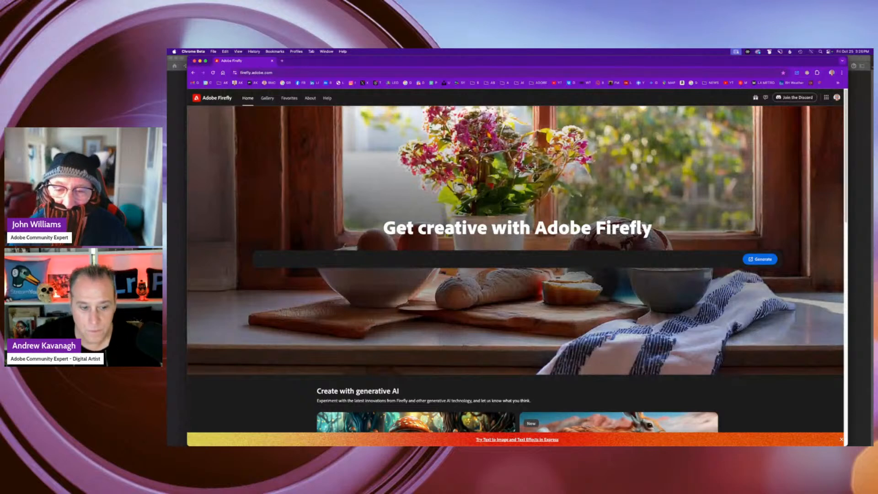
pyautogui.scroll(-4, 543, 273)
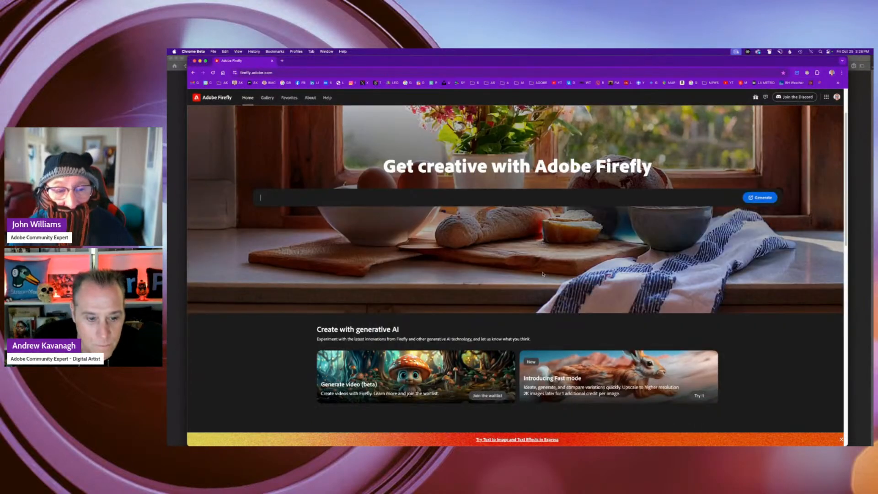
pyautogui.scroll(3, 543, 273)
pyautogui.scroll(-2, 543, 274)
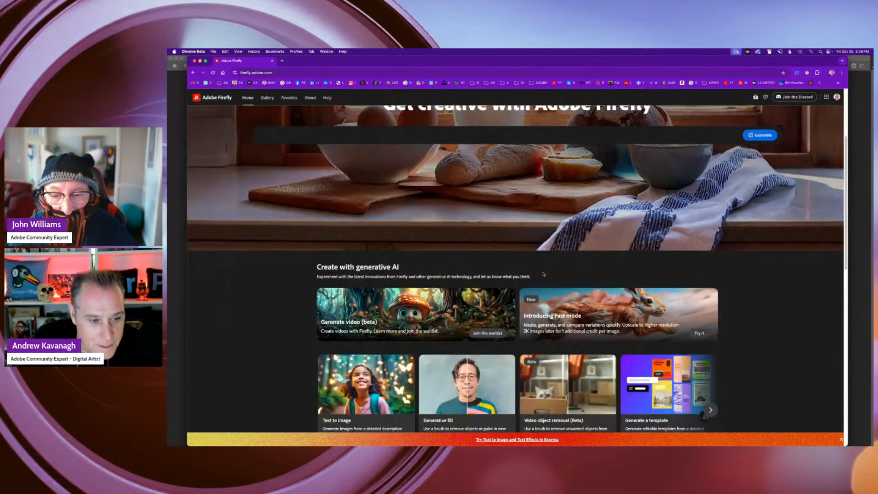
pyautogui.scroll(-4, 543, 274)
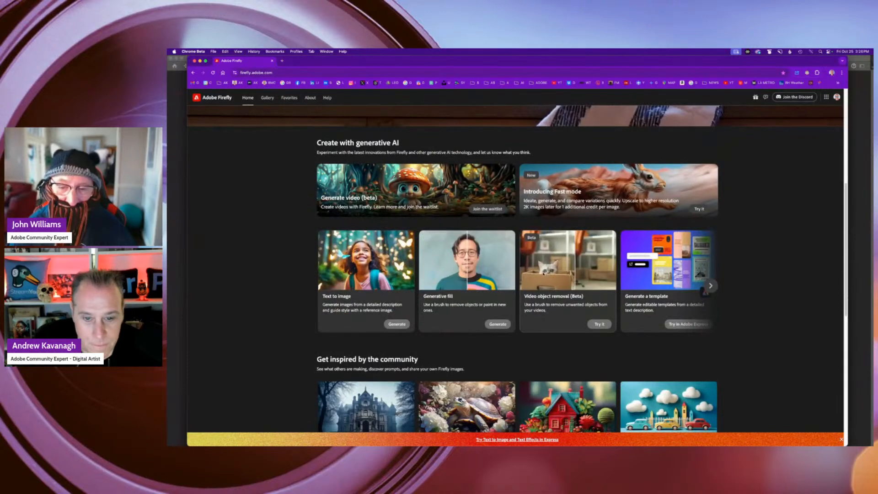
pyautogui.scroll(2, 543, 273)
pyautogui.scroll(1, 543, 273)
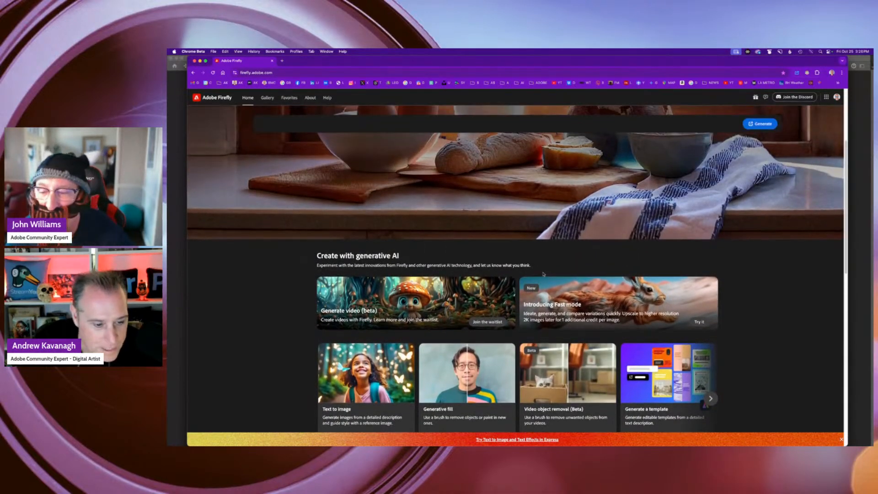
pyautogui.scroll(-1, 543, 273)
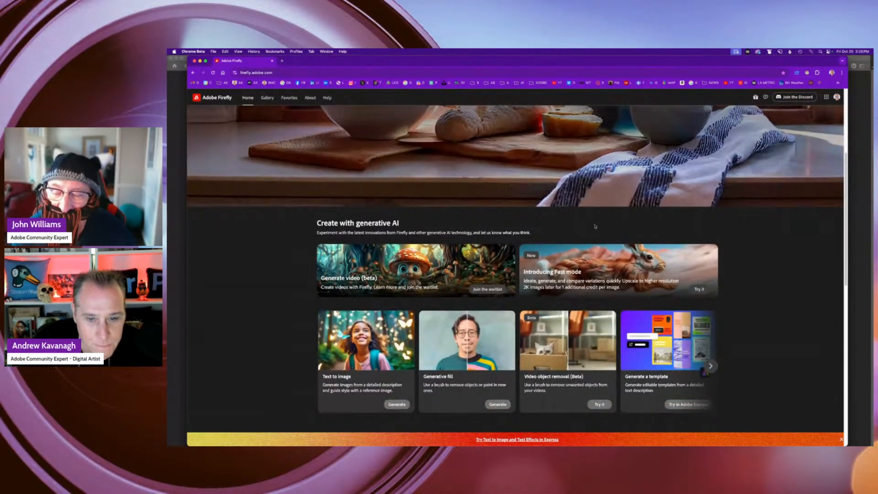
pyautogui.scroll(5, 542, 255)
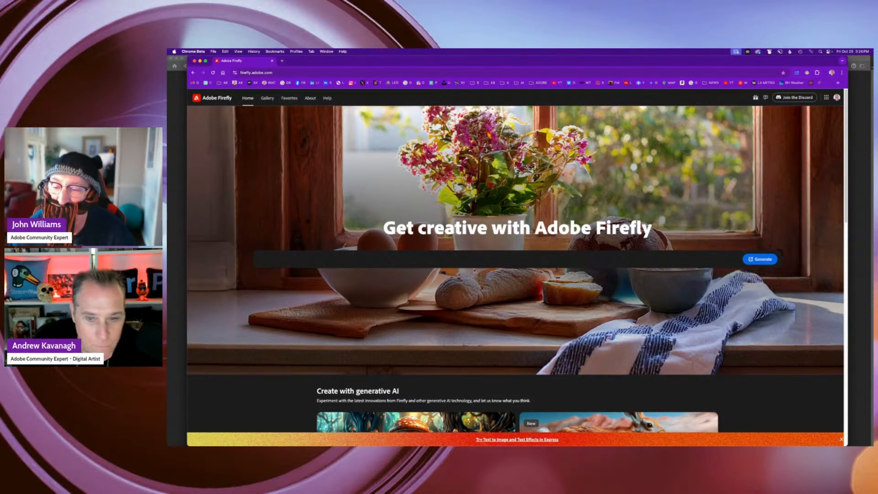
# Generate images of a sinister pumpkin patch under a full moon with menacing jack-o'-lanterns, glowing red eyes and creeping vines wrapping around the ground
pyautogui.click(423, 263)
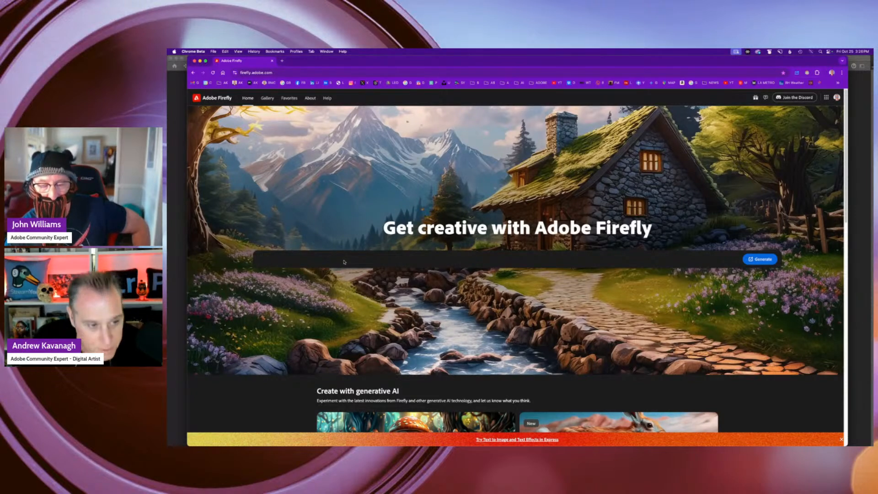
pyautogui.write("A sinister pumpkin patch under a full moon, where the carved jack-o'-lanterns have sharp, menacing grins and glowing red eyes, with creeping vines wrapping around the ground")
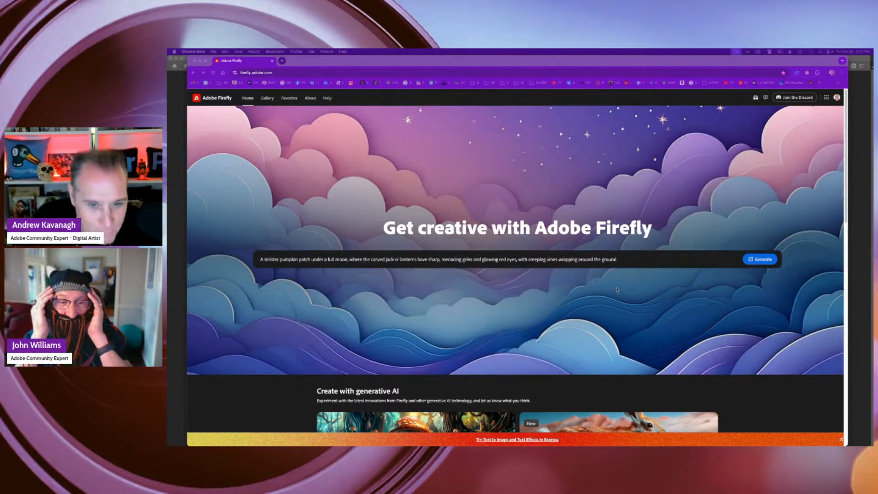
pyautogui.click(626, 261)
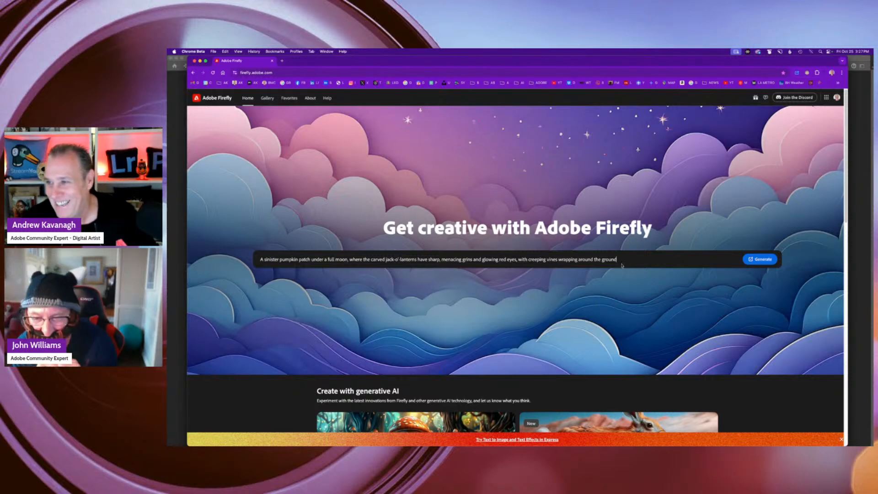
pyautogui.click(758, 260)
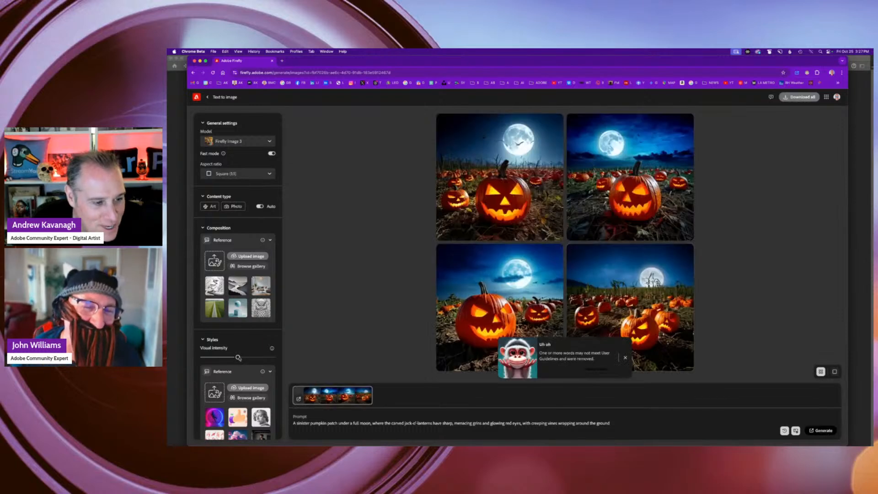
# Raise the visual intensity to near maximum, set the content type to Art, and regenerate the pumpkin patch images
pyautogui.moveTo(238, 357); pyautogui.dragTo(263, 358)
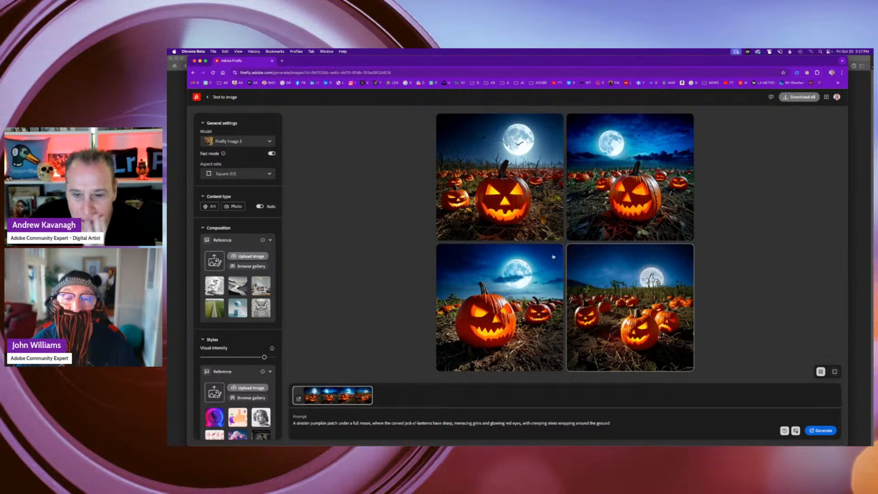
pyautogui.click(209, 207)
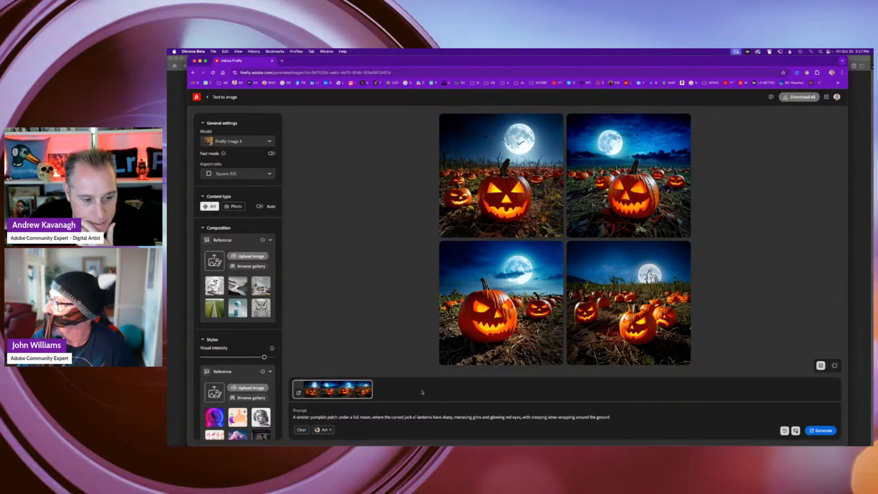
pyautogui.click(822, 430)
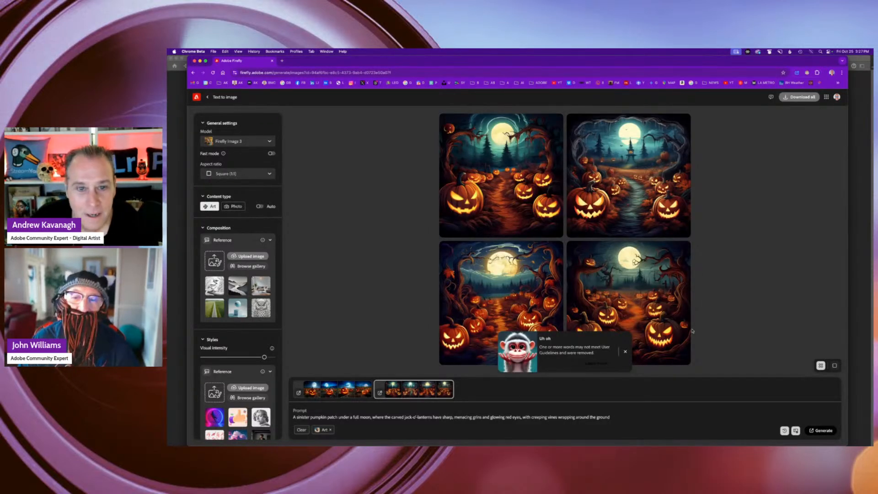
# Look through all four art-style pumpkin patch variations enlarged, dismissing the guidelines notice, and close the enlarged view
pyautogui.click(530, 204)
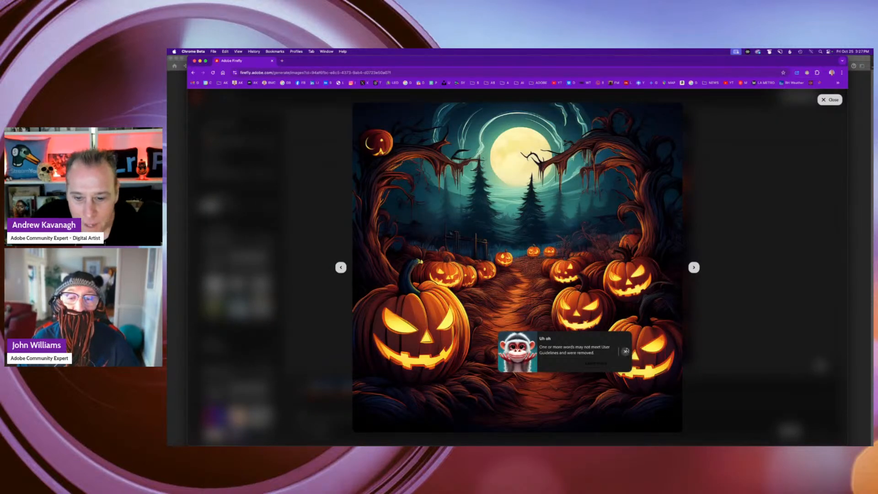
pyautogui.click(625, 351)
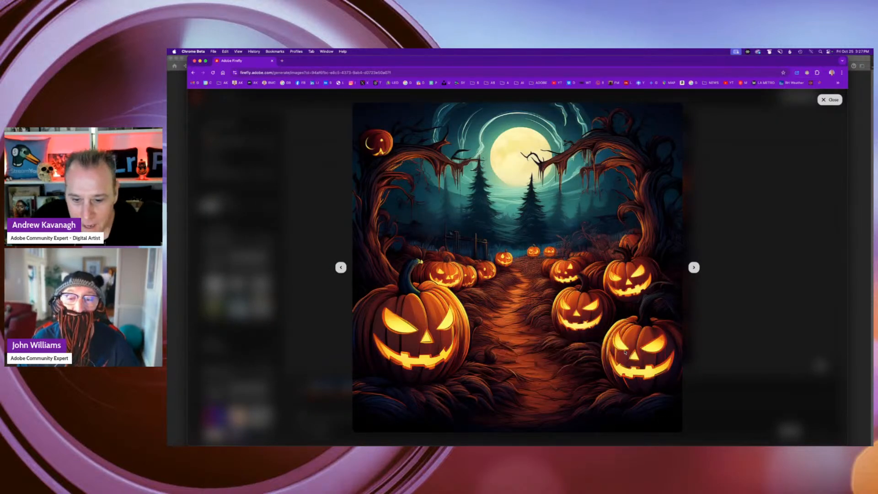
pyautogui.click(694, 267)
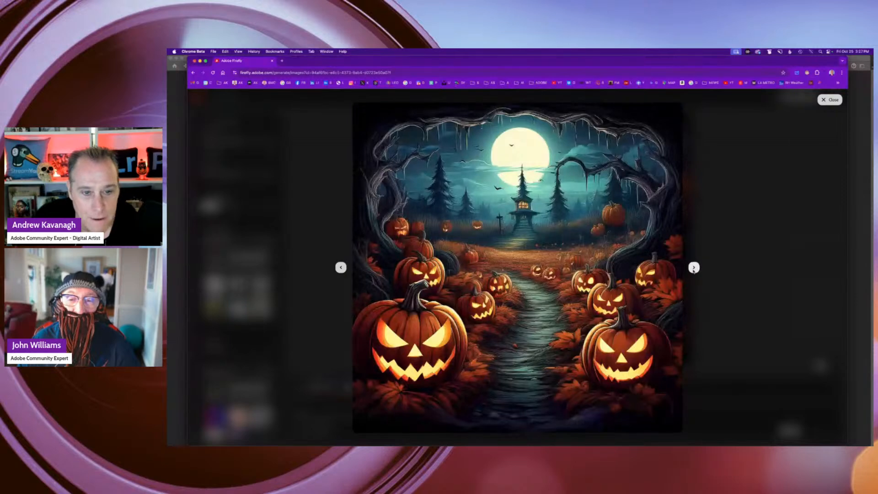
pyautogui.click(693, 268)
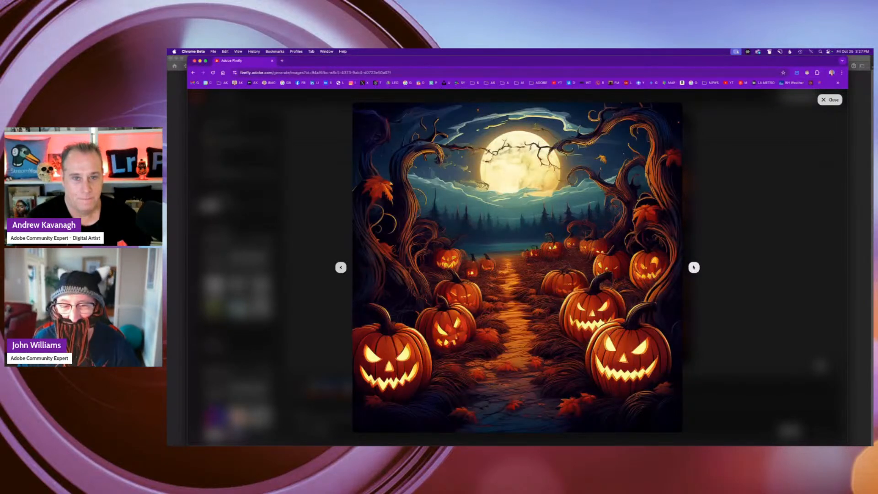
pyautogui.click(694, 268)
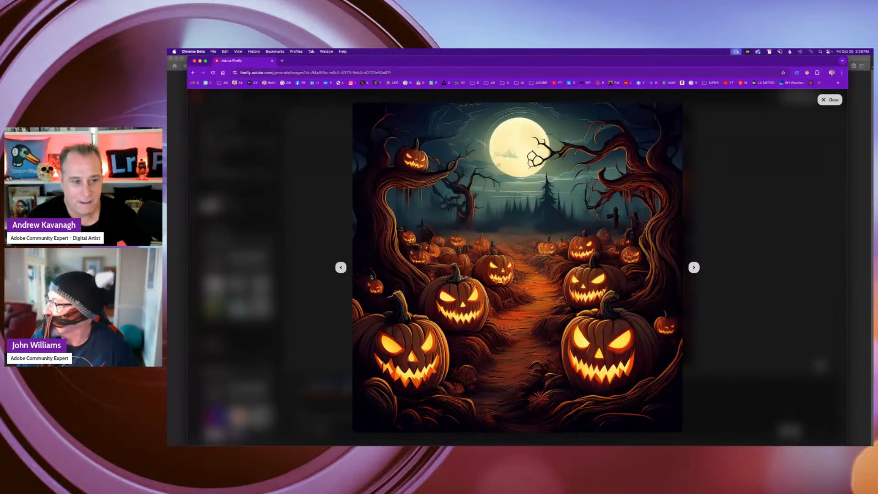
pyautogui.click(342, 268)
pyautogui.click(342, 267)
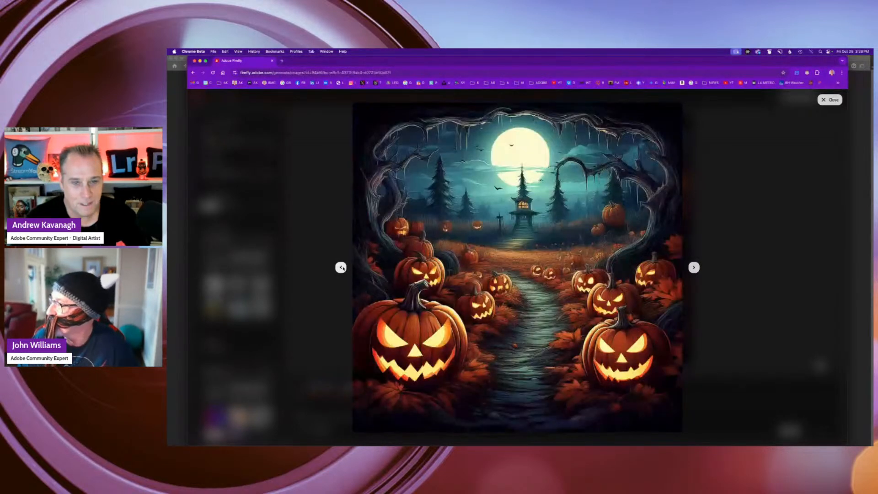
pyautogui.click(829, 99)
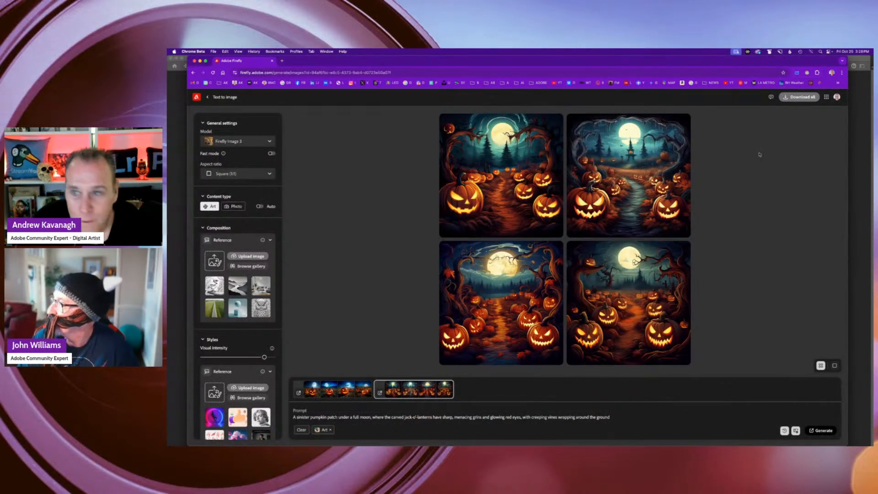
# Download all the pumpkin patch images, and save the fourth one to the artist's personal library
pyautogui.click(798, 97)
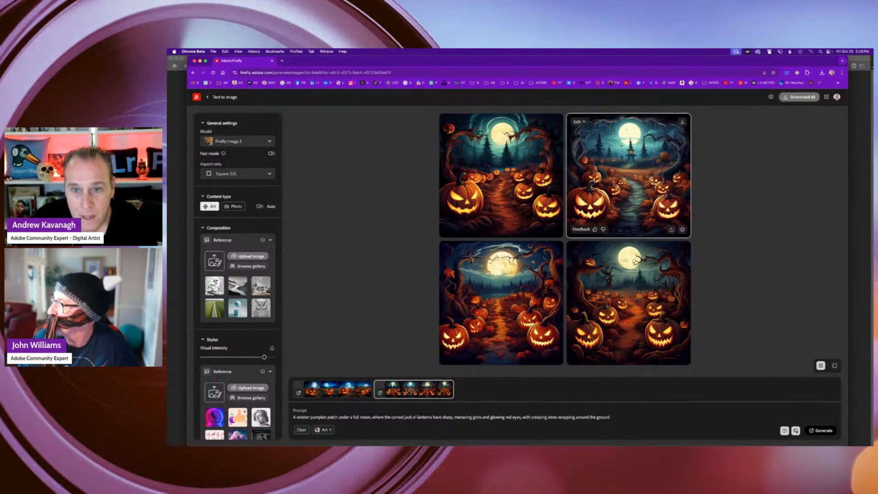
pyautogui.click(622, 294)
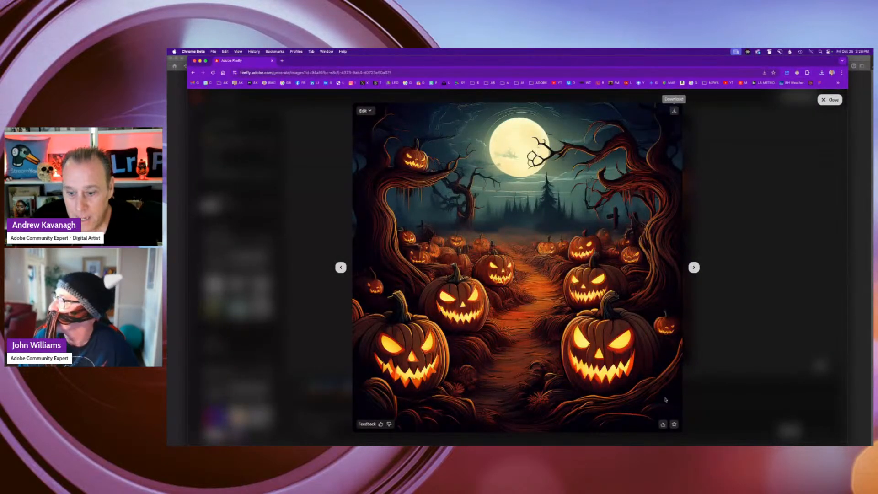
pyautogui.click(663, 424)
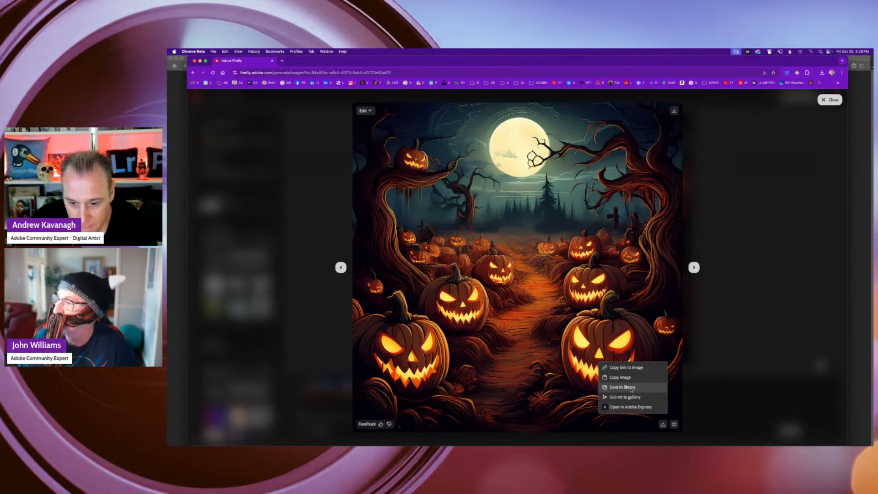
pyautogui.click(622, 387)
pyautogui.click(572, 287)
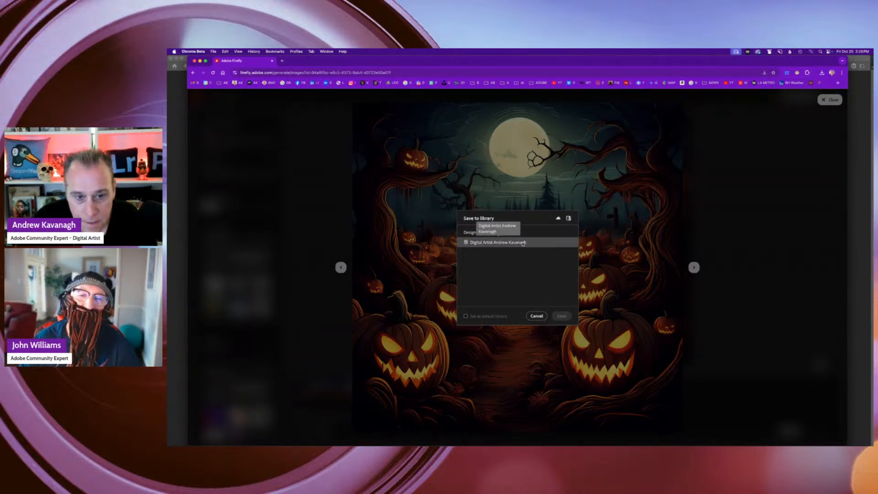
pyautogui.click(498, 242)
pyautogui.click(562, 315)
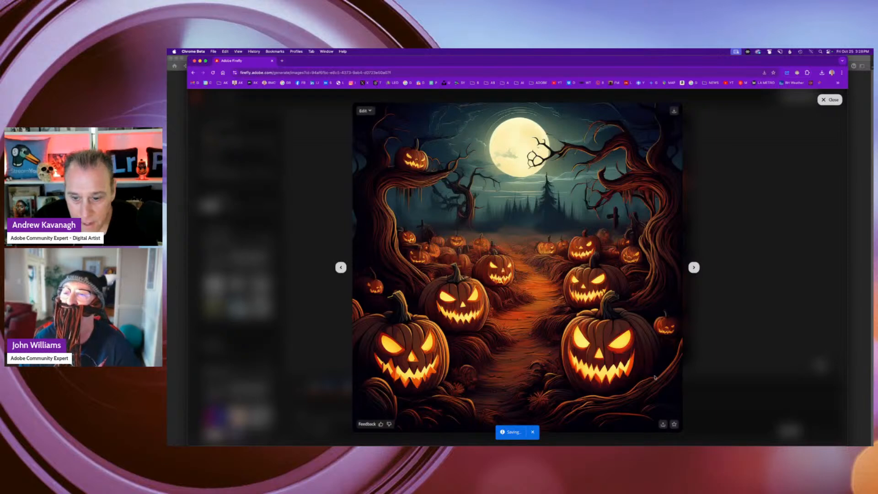
# Submit the fourth pumpkin patch image to the gallery, accepting the public profile and submission guidelines, and close the enlarged view
pyautogui.click(663, 423)
pyautogui.click(636, 396)
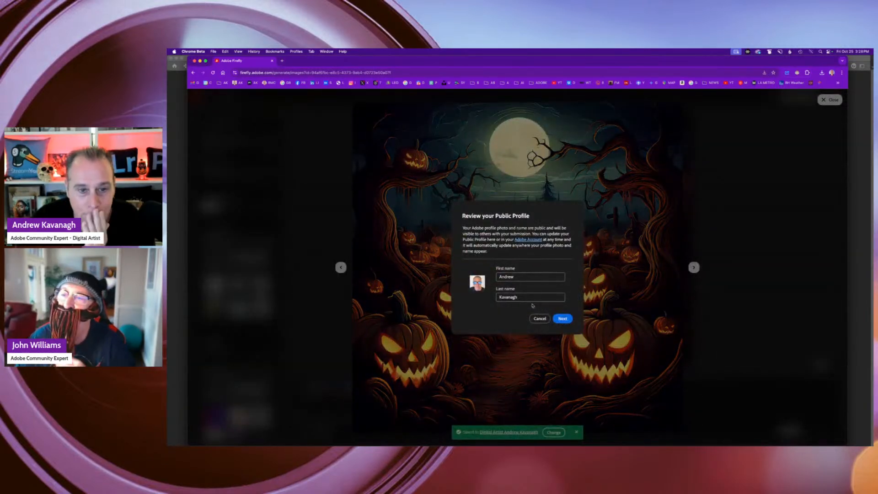
pyautogui.click(564, 320)
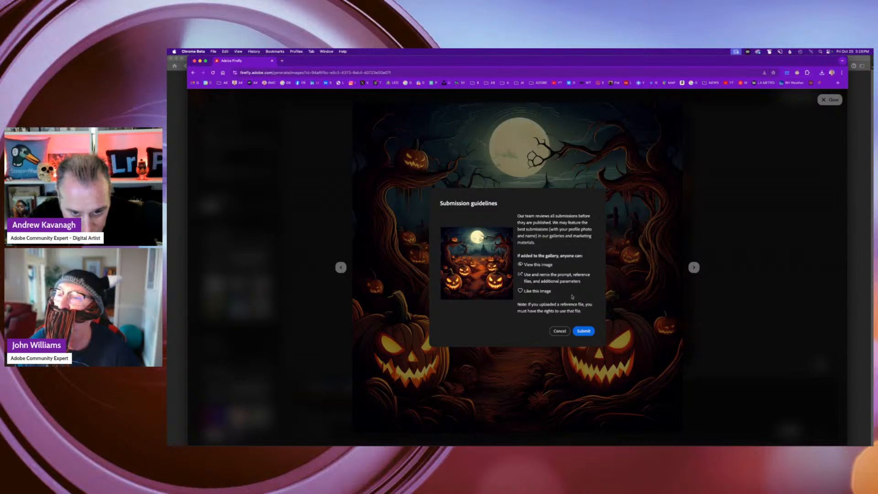
pyautogui.click(589, 332)
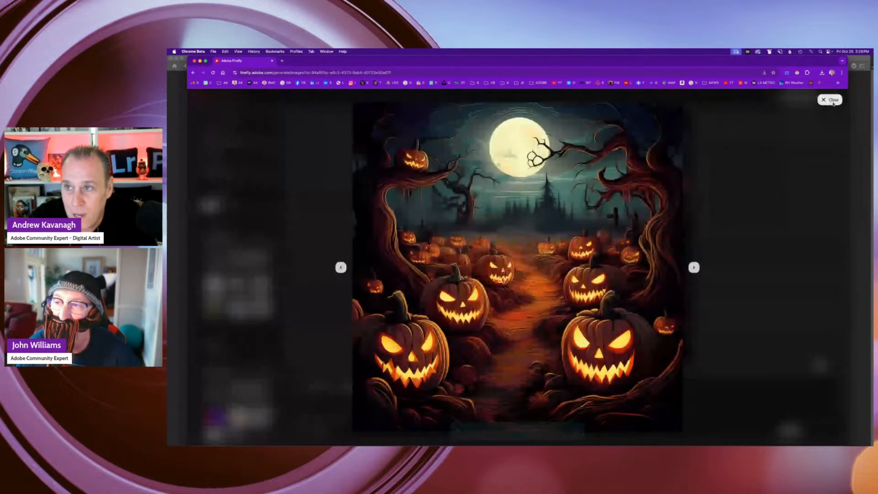
pyautogui.click(829, 100)
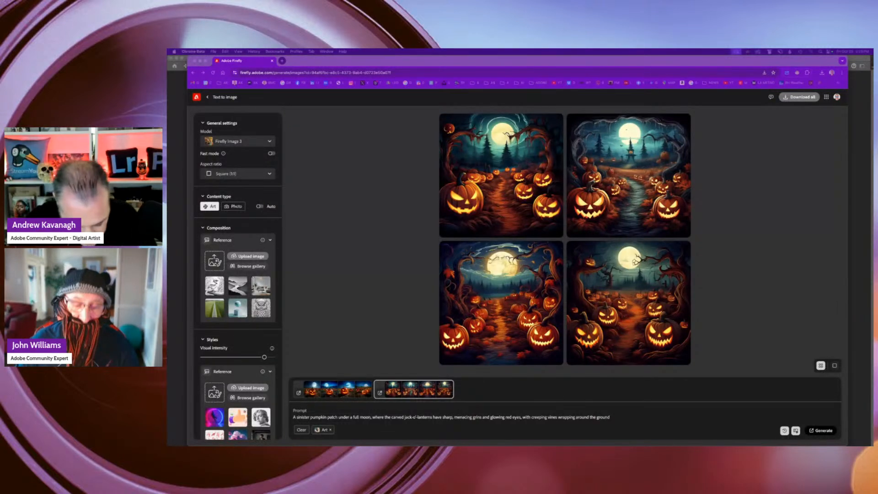
# Replace the prompt with "A dark, enchanted forest filled with ghostly apparitions and glowing eyes peering through the fog, illuminated by a pale moonlight" and generate images
pyautogui.click(316, 421)
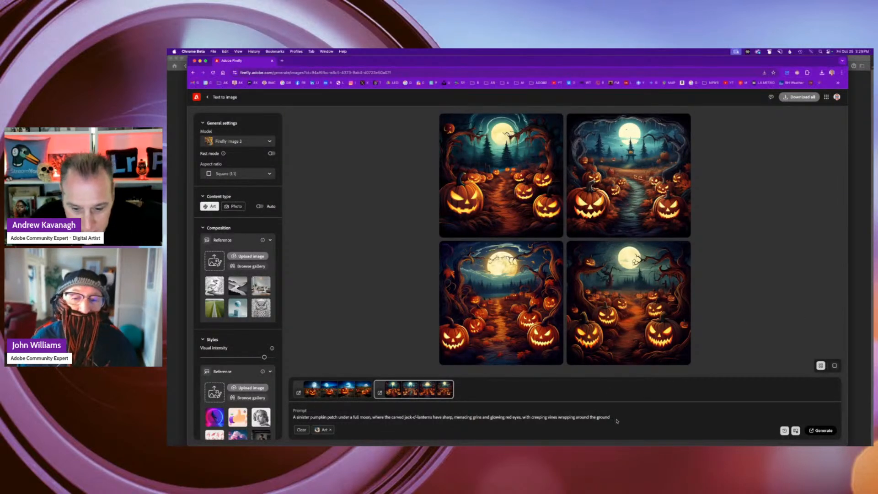
pyautogui.press('super+a')
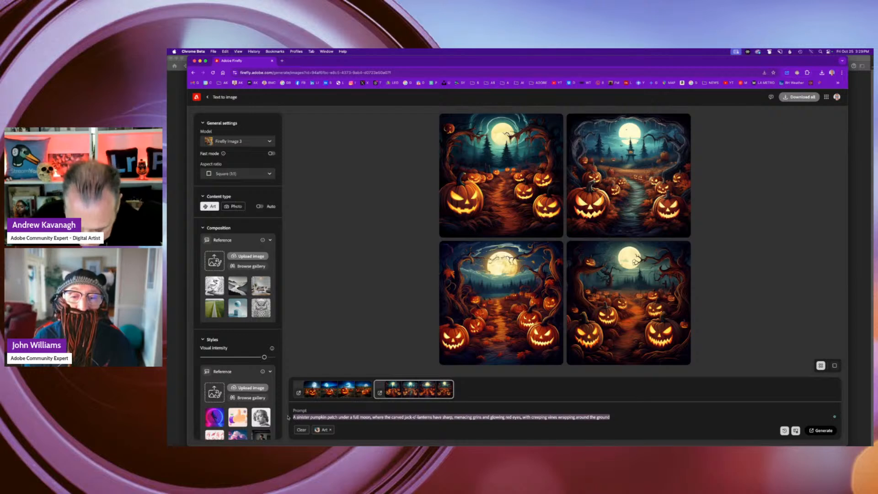
pyautogui.write('A dark, enchanted forest filled with ghostly apparitions and glowing eyes peering through the fog, illuminated by a pale moonlight')
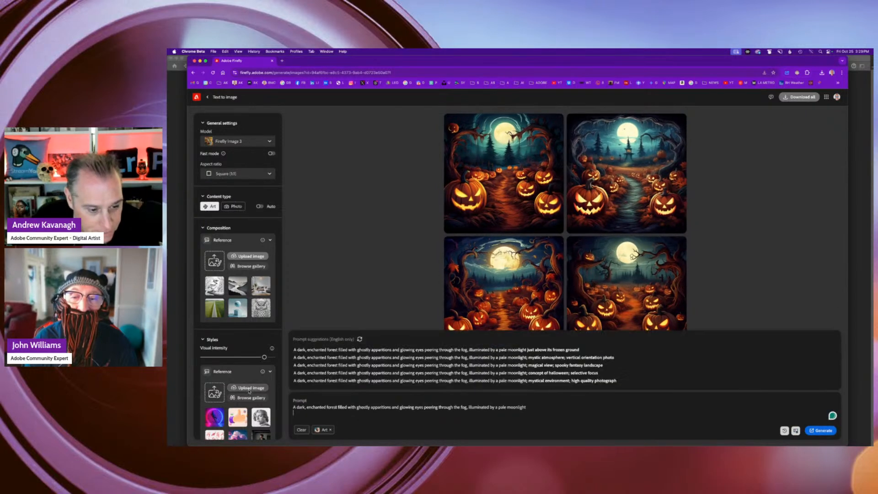
pyautogui.press('BackSpace')
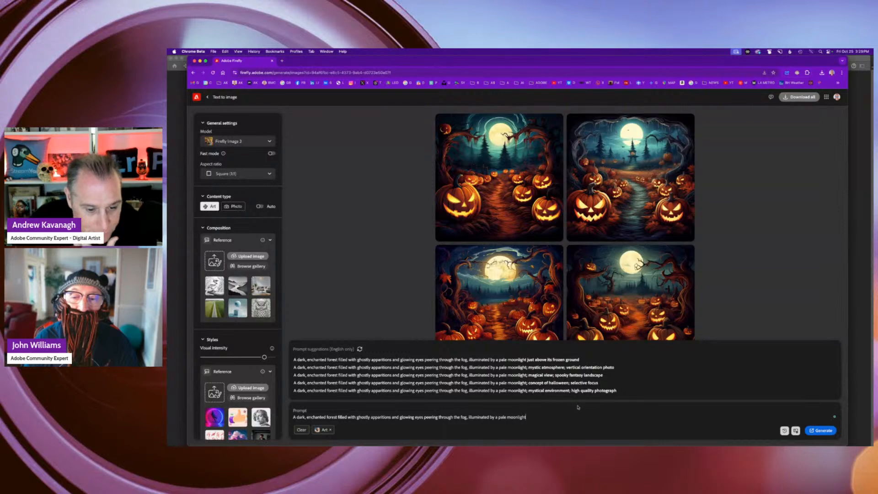
pyautogui.click(821, 430)
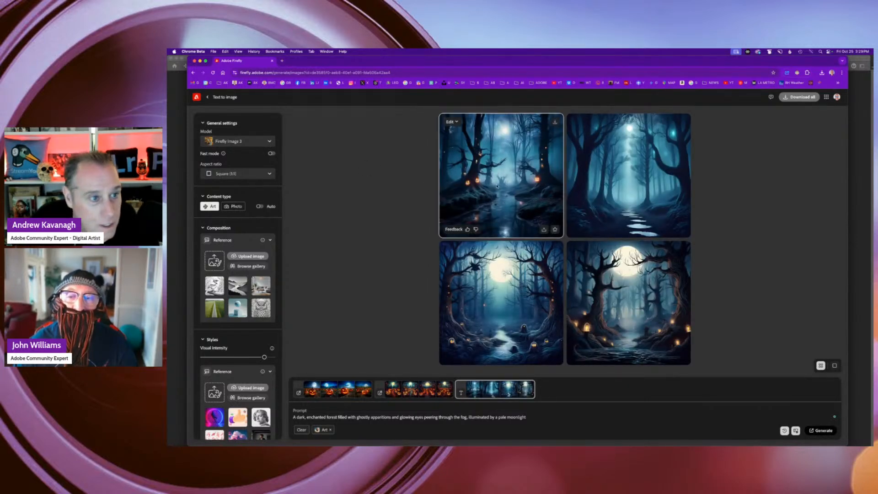
# Look through all four enchanted forest variations enlarged, going back and forth between them, and close the enlarged view
pyautogui.click(508, 211)
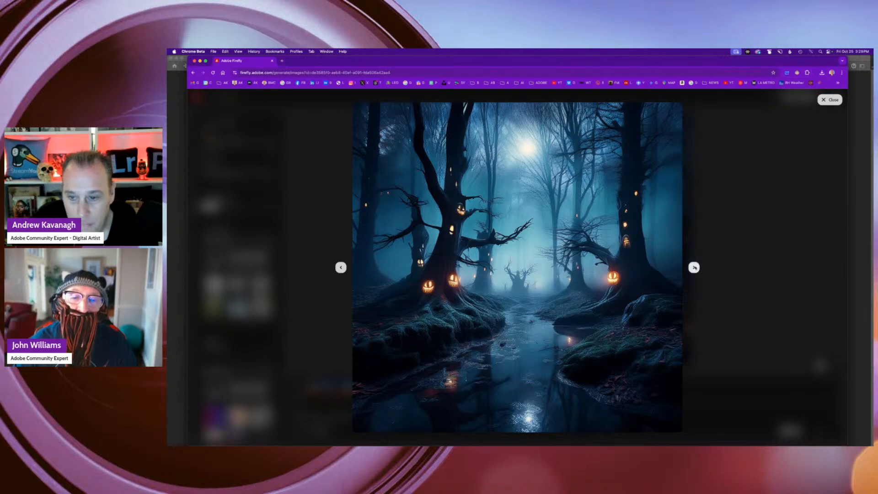
pyautogui.click(694, 267)
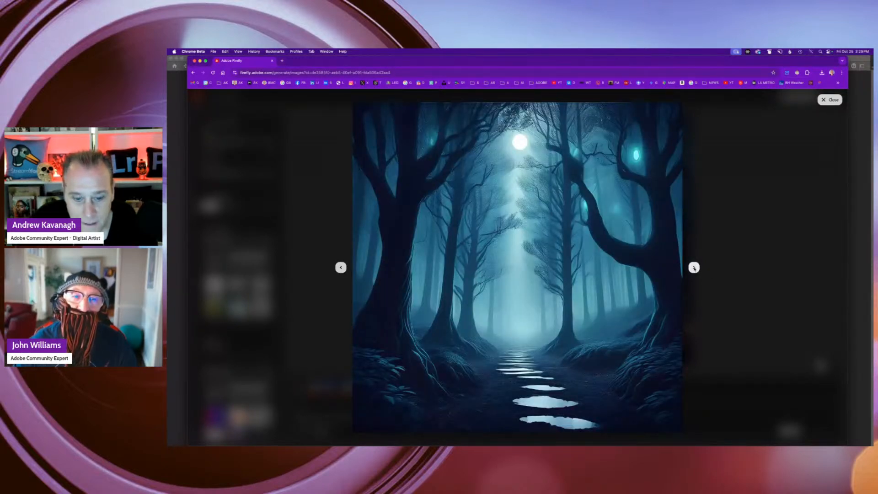
pyautogui.click(694, 267)
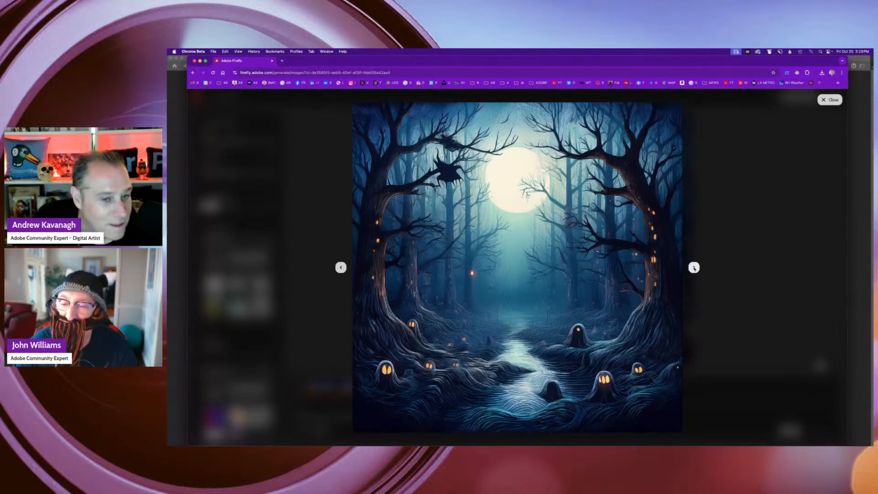
pyautogui.click(693, 268)
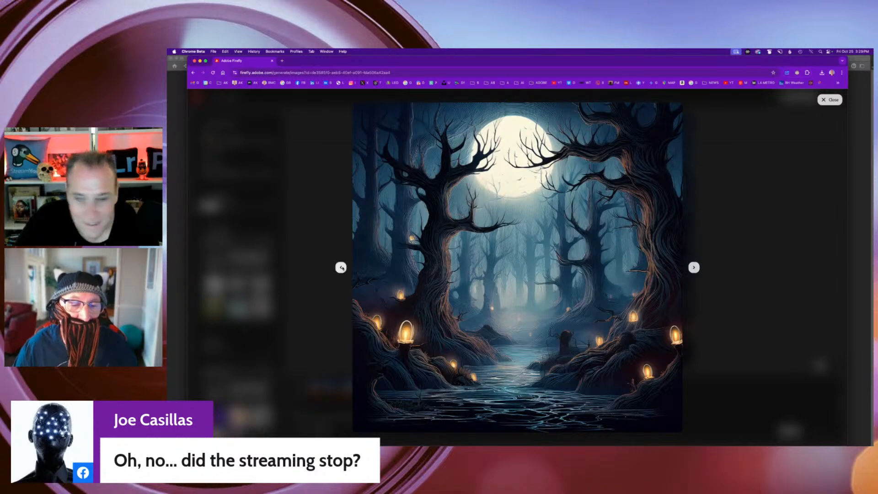
pyautogui.click(341, 267)
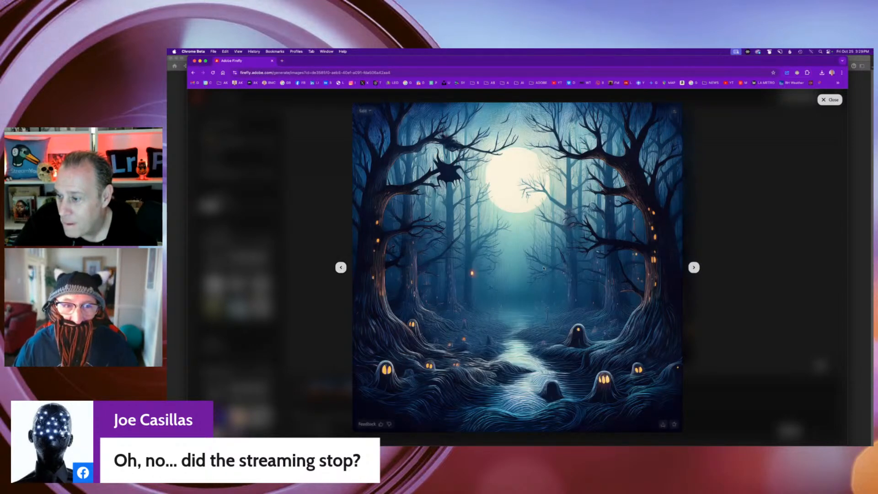
pyautogui.click(694, 268)
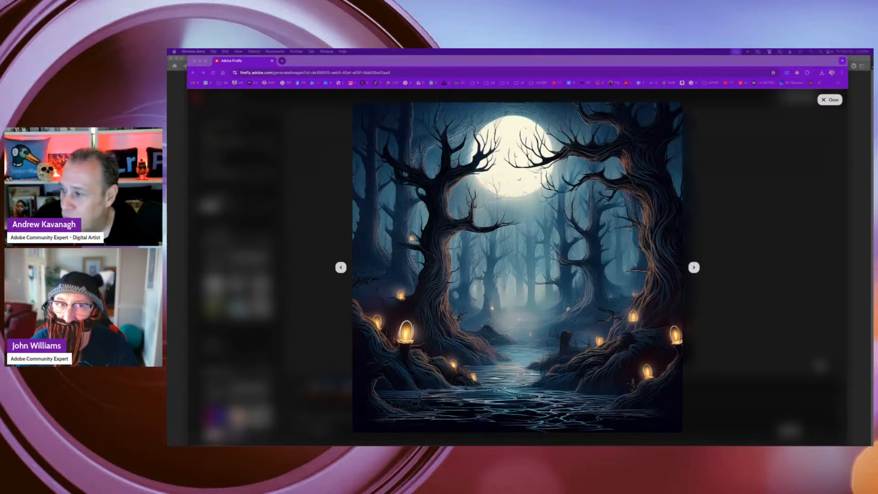
pyautogui.click(340, 267)
pyautogui.click(341, 267)
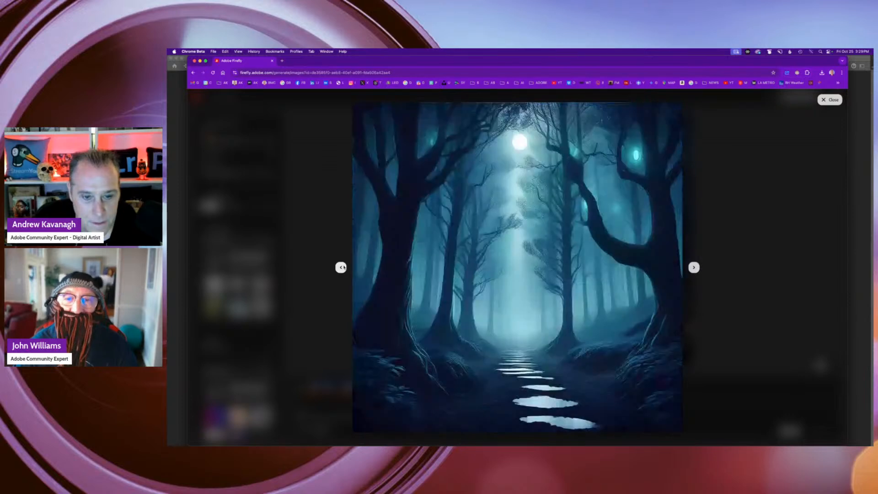
pyautogui.click(340, 267)
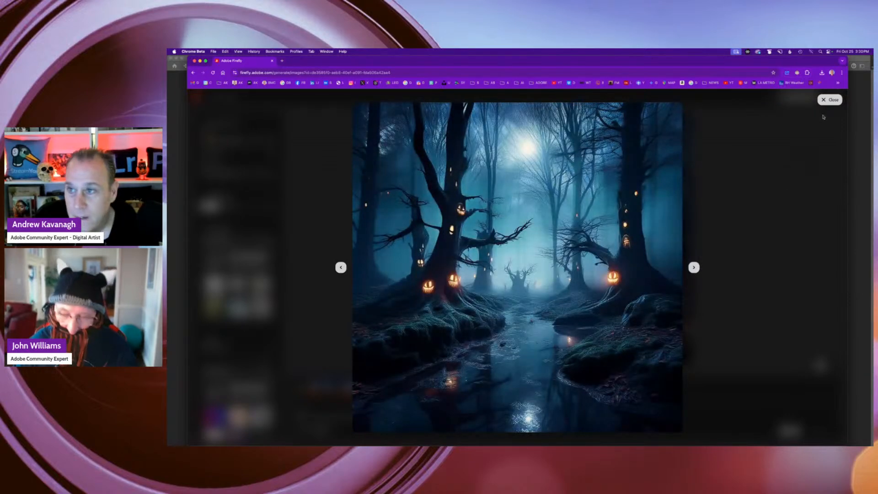
pyautogui.click(829, 99)
# Download all the enchanted forest images and dismiss the download list
pyautogui.click(798, 97)
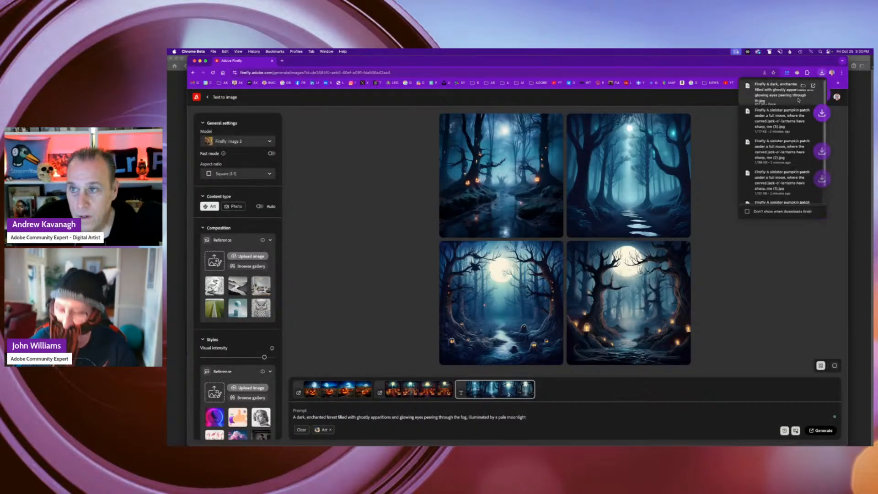
pyautogui.click(754, 282)
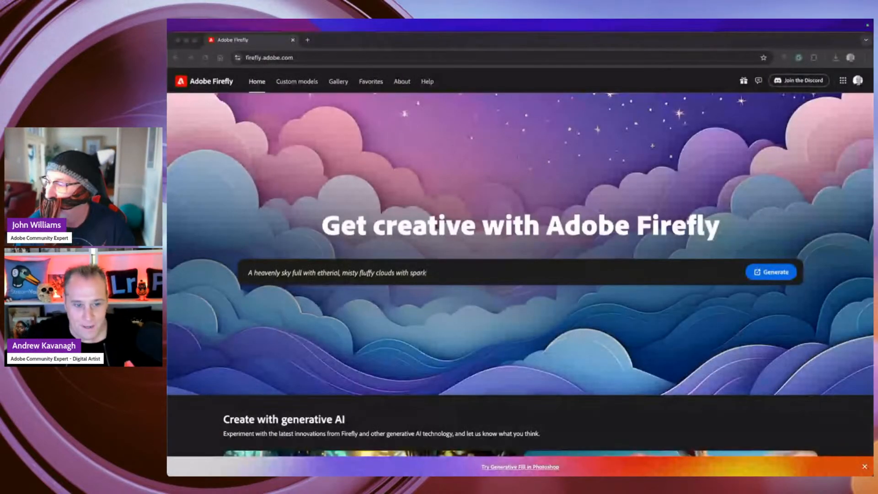
# Replace the sample prompt with the pasted "Vintage Haunted House Portrait" prompt describing a 1920s-inspired haunted house, generate the images, and dismiss the guidelines notice
pyautogui.click(309, 280)
pyautogui.click(300, 276)
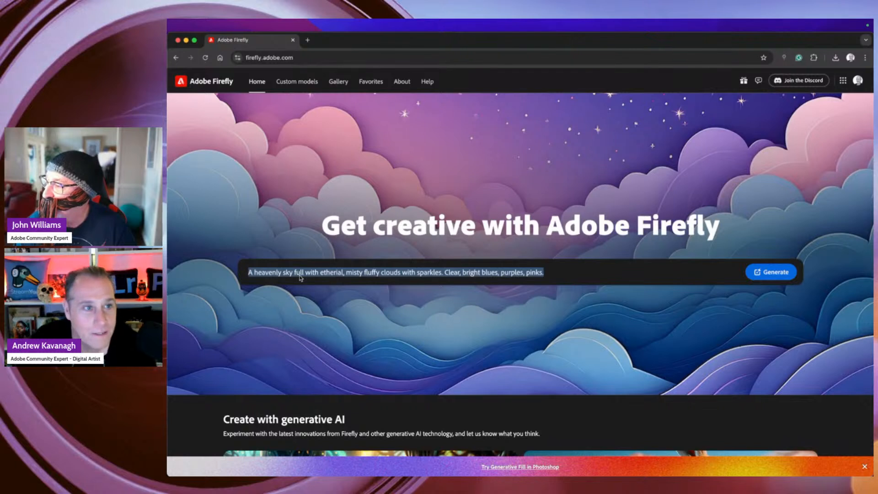
pyautogui.press('BackSpace')
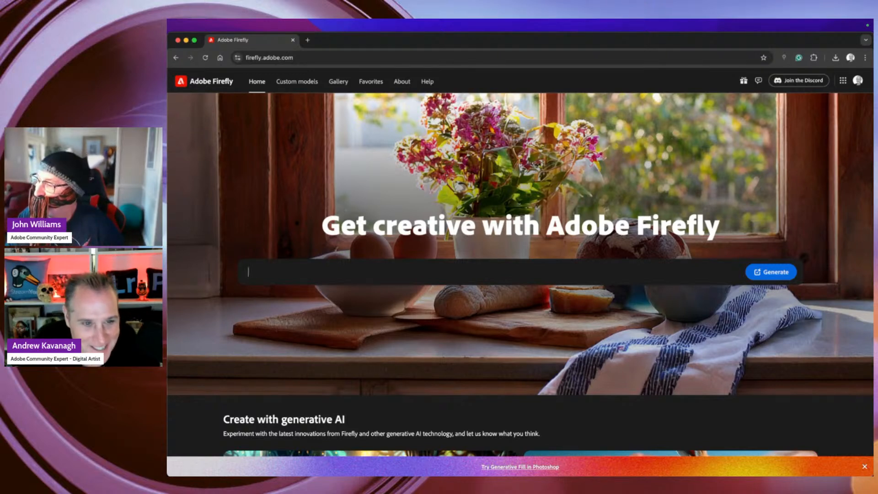
pyautogui.press('super+v')
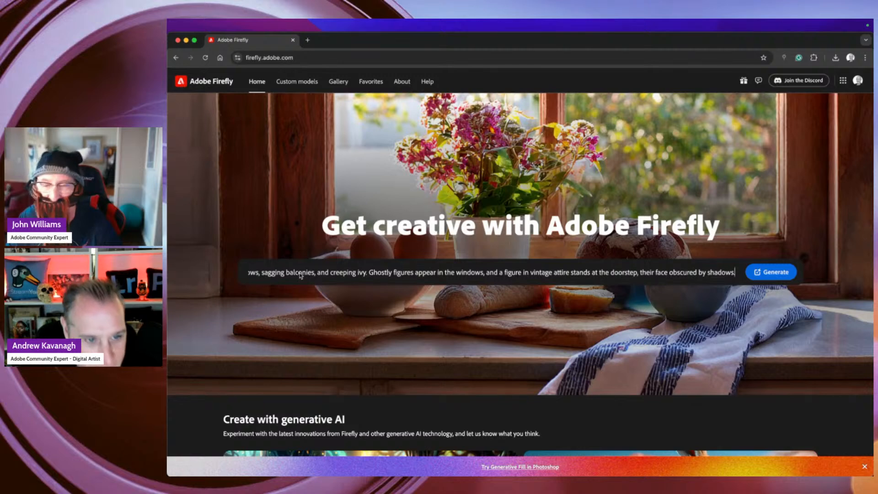
pyautogui.press('Return')
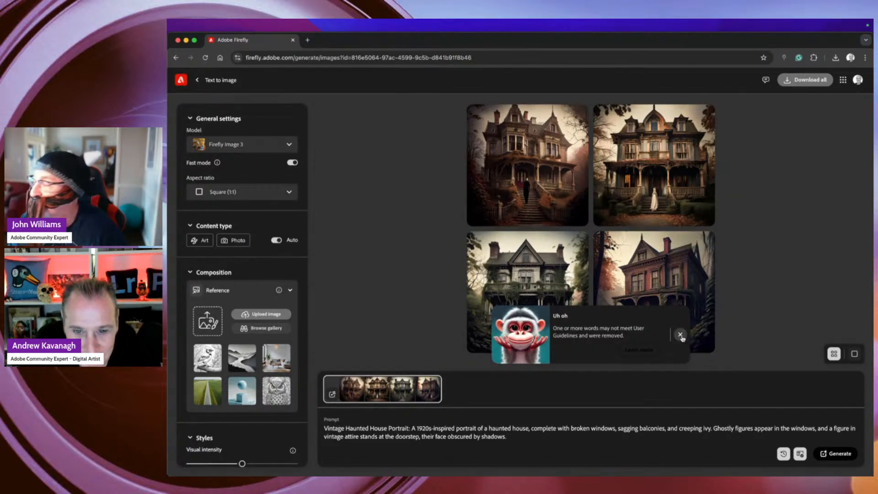
pyautogui.click(681, 335)
pyautogui.click(686, 341)
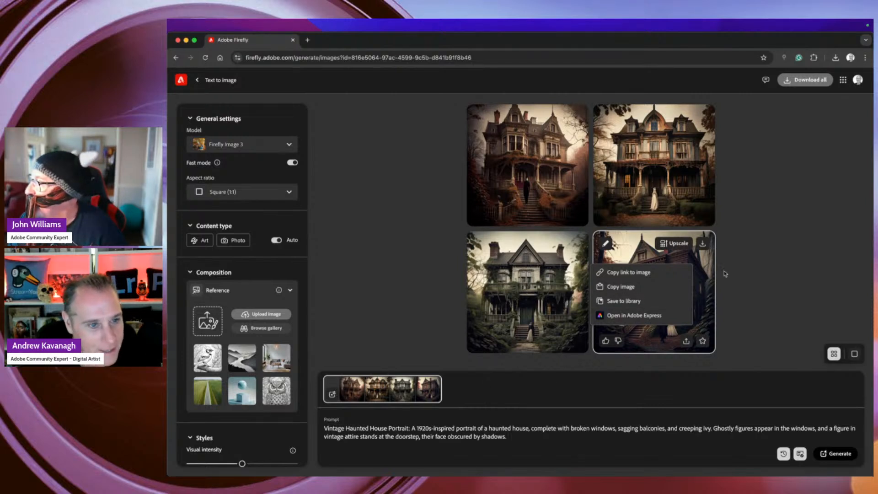
pyautogui.click(758, 254)
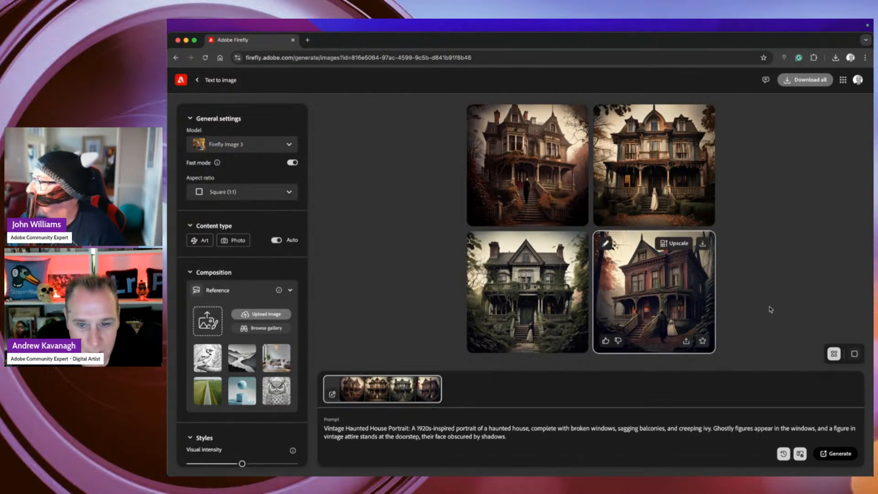
# Browse the haunted house images in the single-row view, enlarging the first and fourth ones, and return to the grid view
pyautogui.click(854, 354)
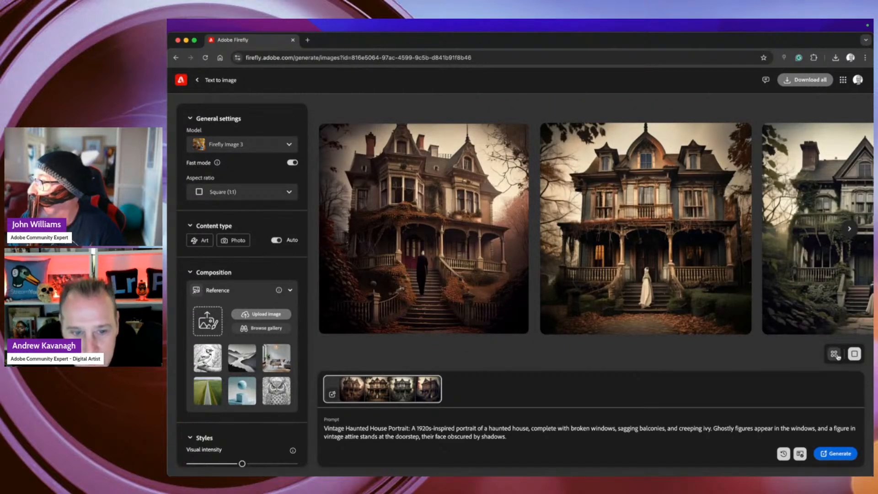
pyautogui.click(388, 246)
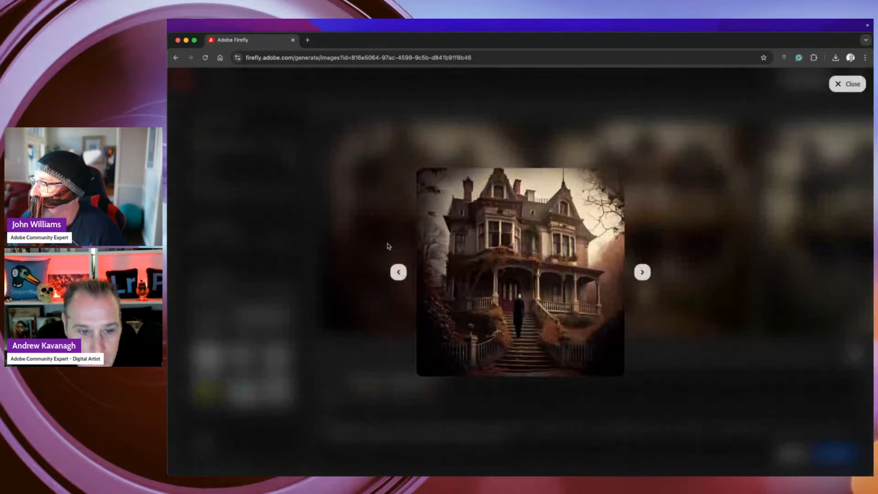
pyautogui.click(850, 84)
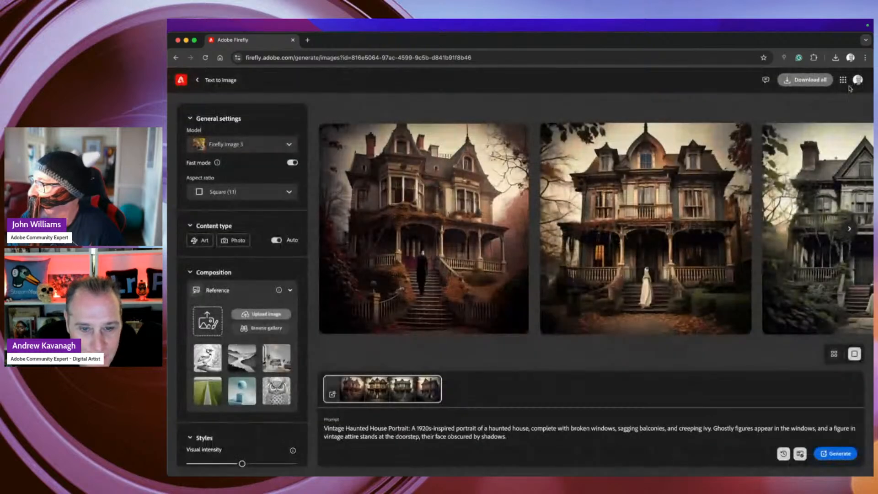
pyautogui.click(849, 229)
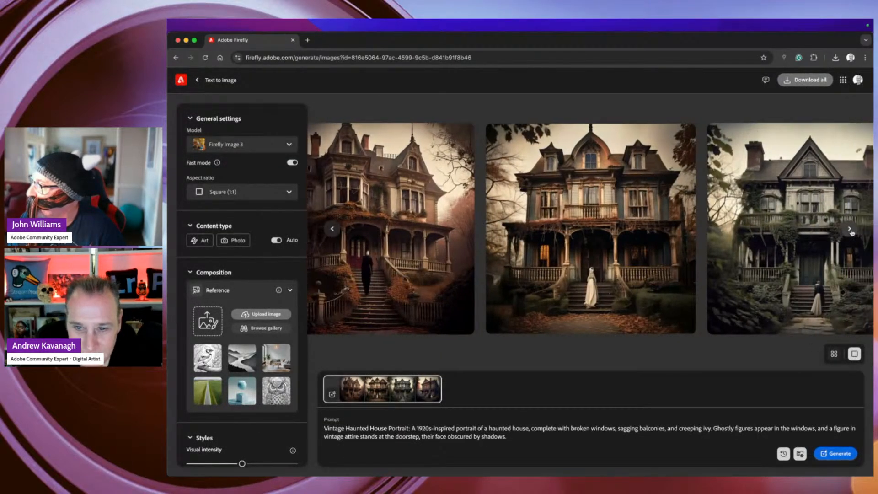
pyautogui.click(850, 230)
pyautogui.click(849, 231)
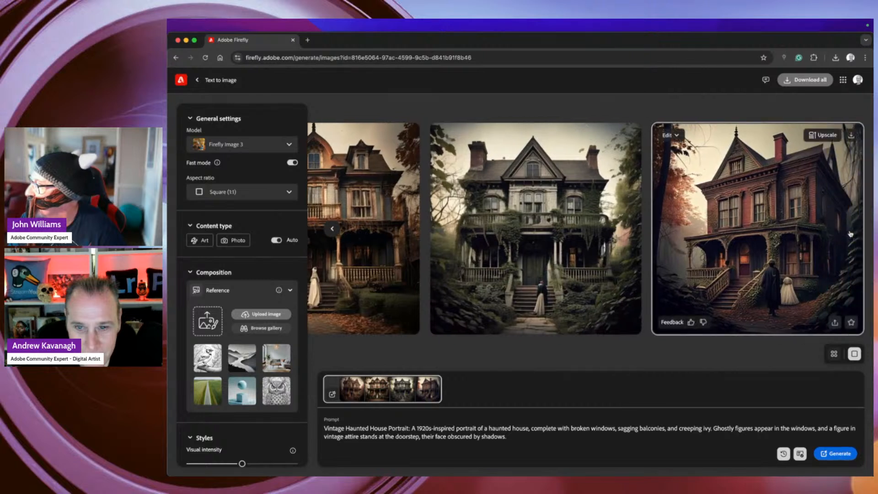
pyautogui.click(777, 277)
pyautogui.click(852, 91)
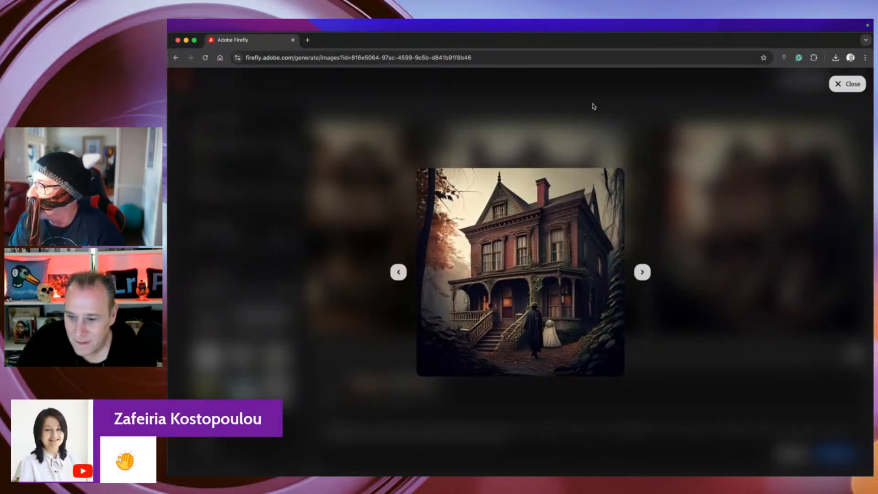
pyautogui.click(704, 232)
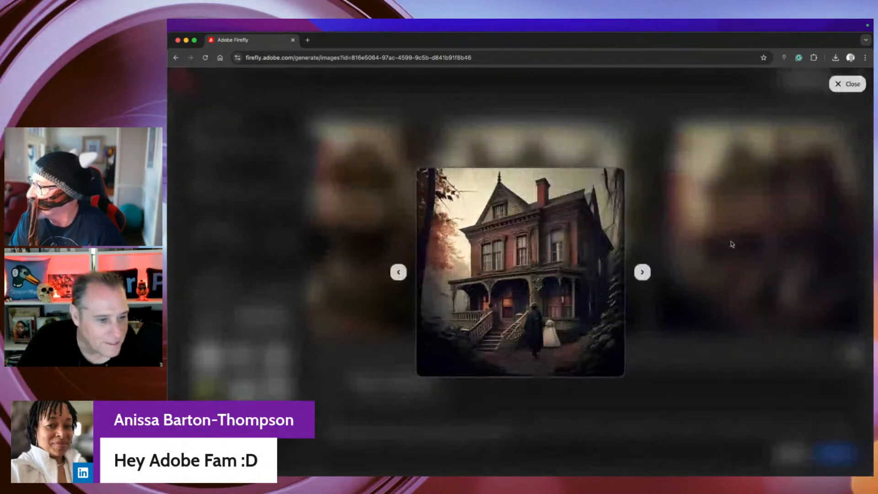
pyautogui.click(839, 91)
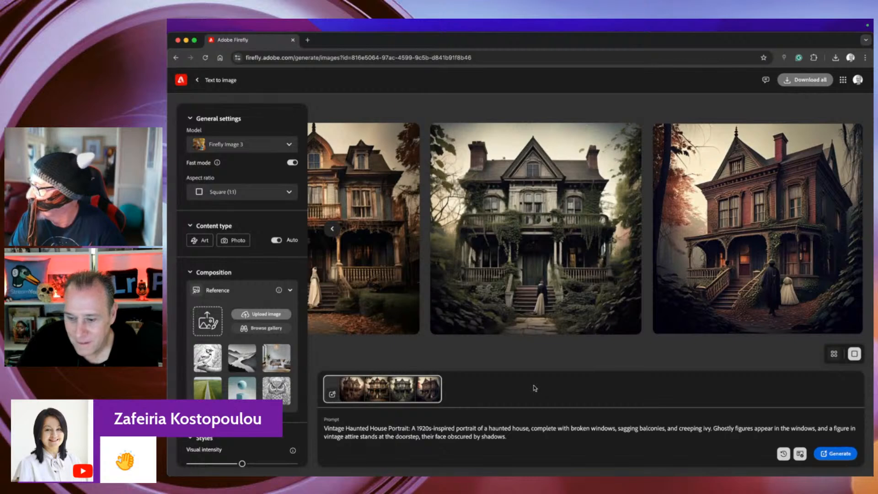
pyautogui.click(834, 353)
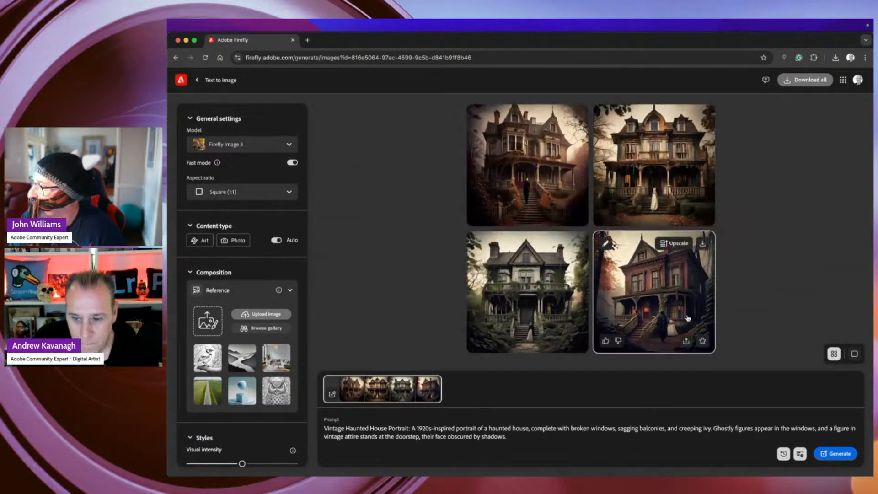
# Upscale the fourth haunted house image, the red brick house with two figures in front
pyautogui.click(680, 244)
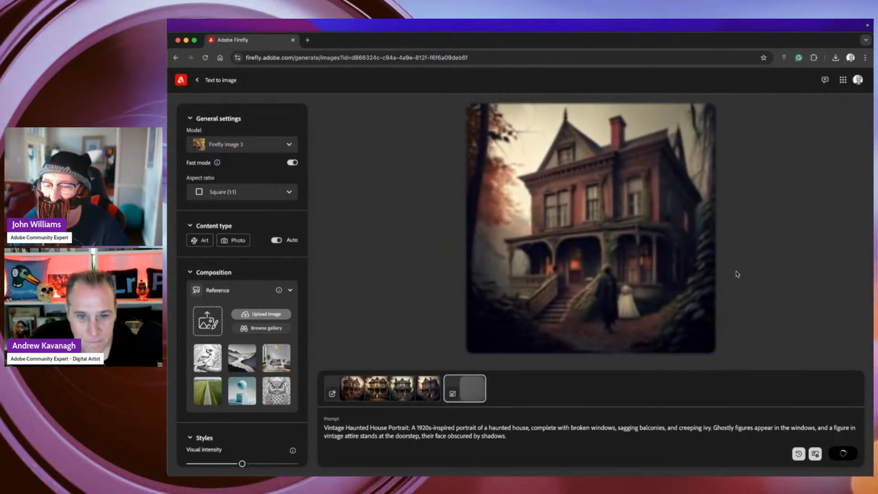
pyautogui.click(679, 334)
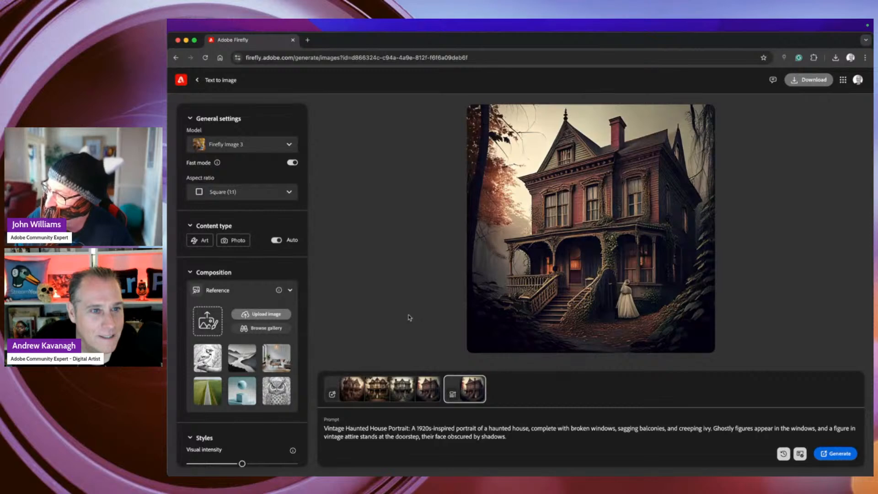
# Set the aspect ratio to Widescreen (16:9), regenerate the haunted house images from the same prompt, and dismiss the guidelines notice
pyautogui.scroll(-5, 296, 302)
pyautogui.scroll(-3, 296, 306)
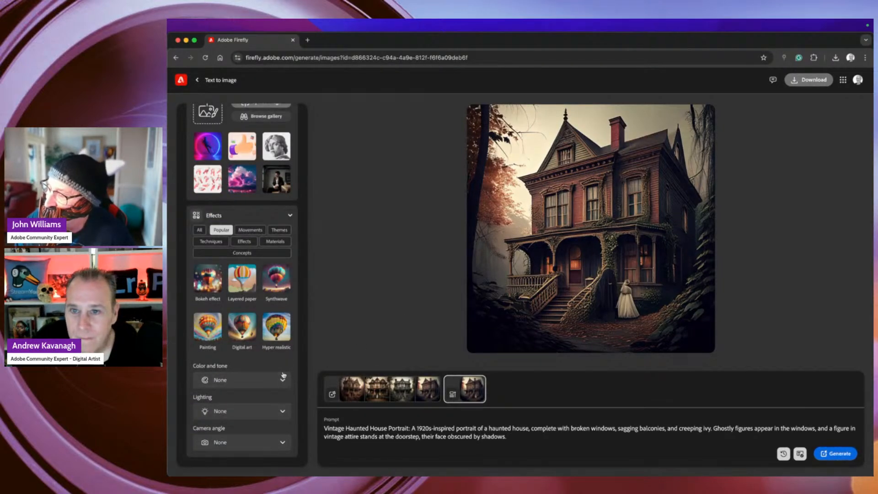
pyautogui.scroll(5, 285, 374)
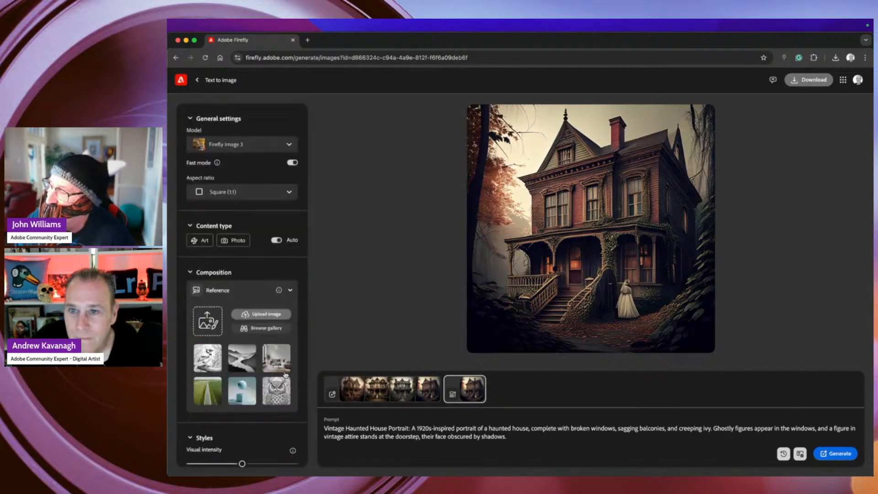
pyautogui.click(244, 195)
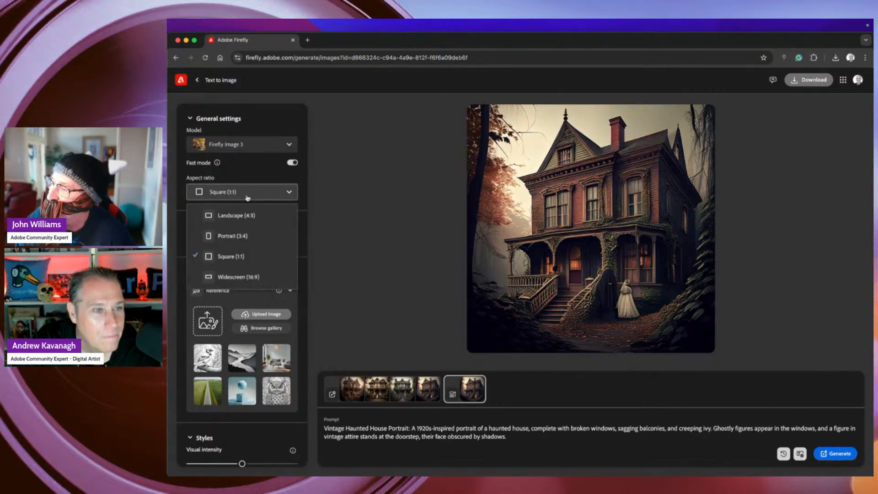
pyautogui.click(232, 217)
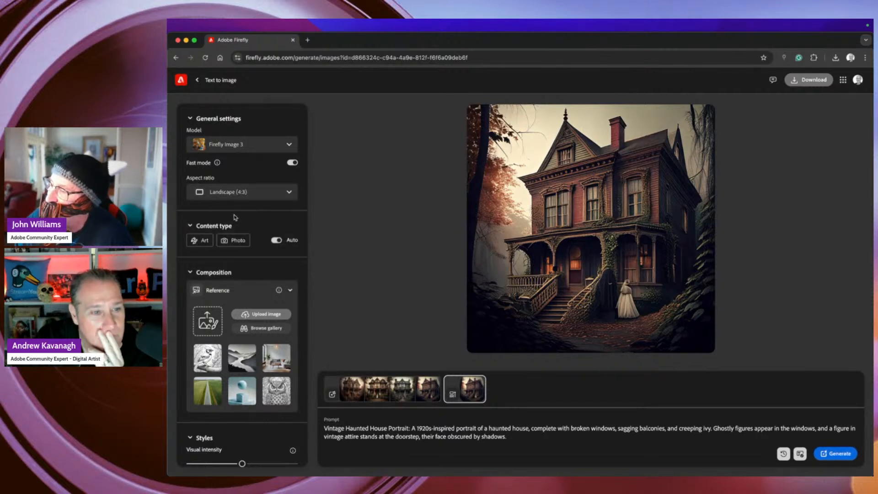
pyautogui.click(236, 196)
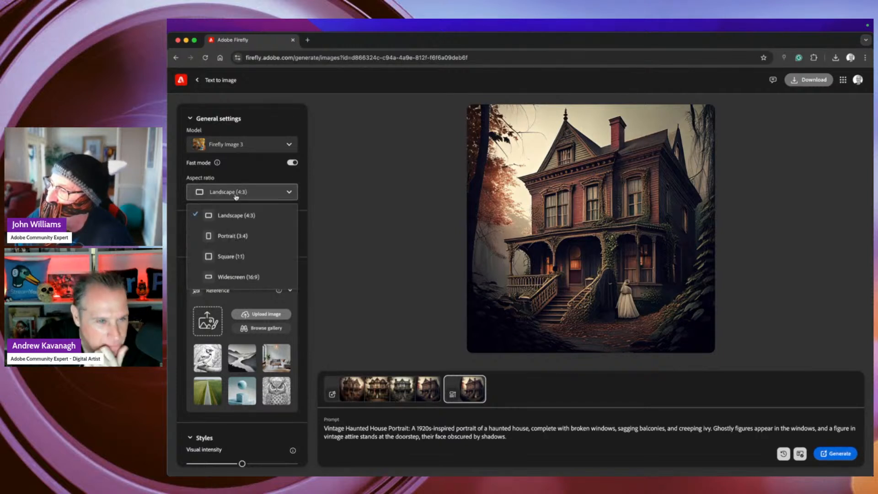
pyautogui.click(242, 278)
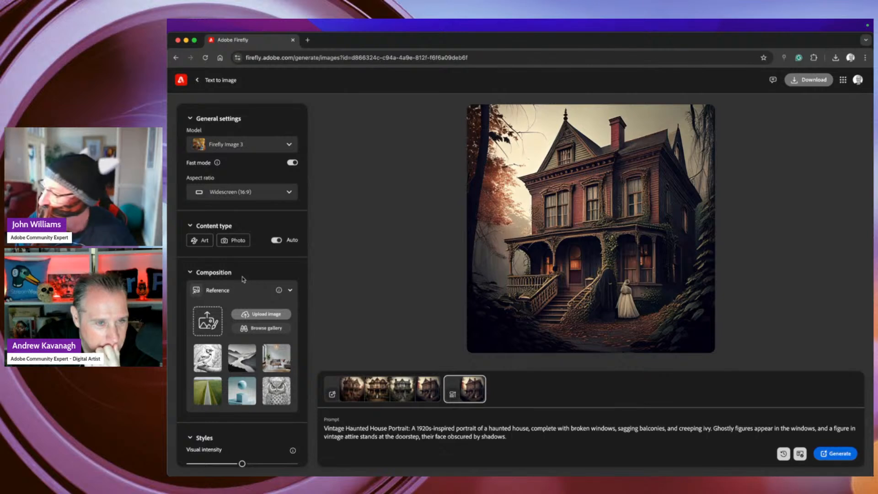
pyautogui.click(834, 455)
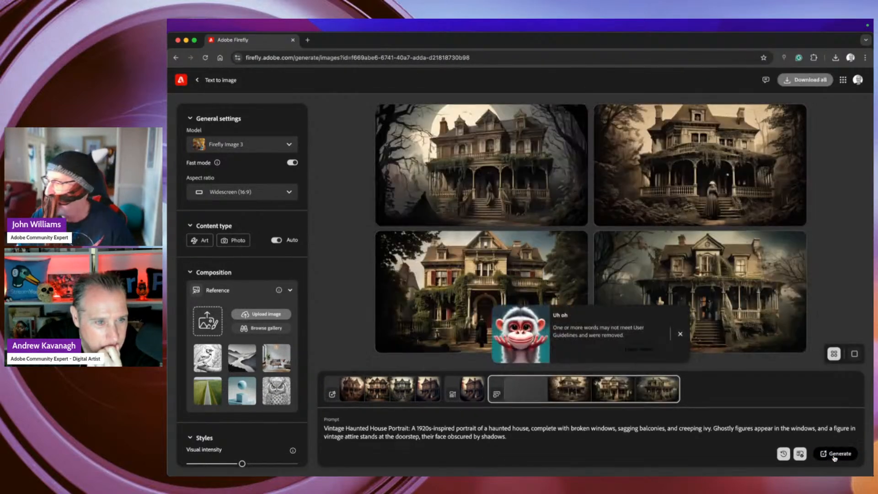
pyautogui.click(680, 336)
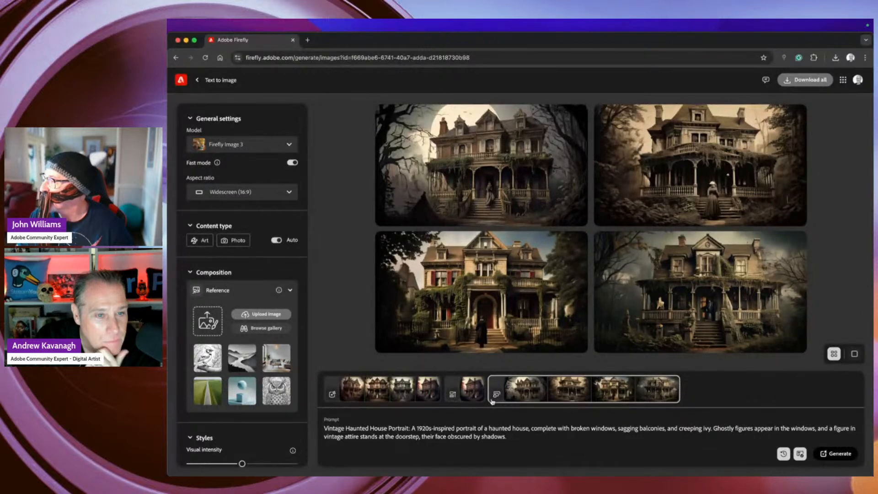
# Review the widescreen haunted house images, enlarging the second one, and upscale the fourth from the single-row view
pyautogui.click(730, 193)
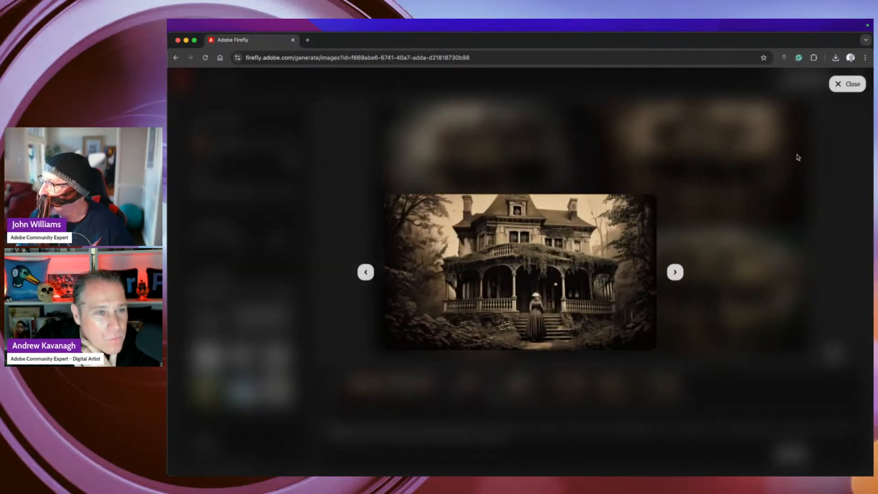
pyautogui.click(839, 84)
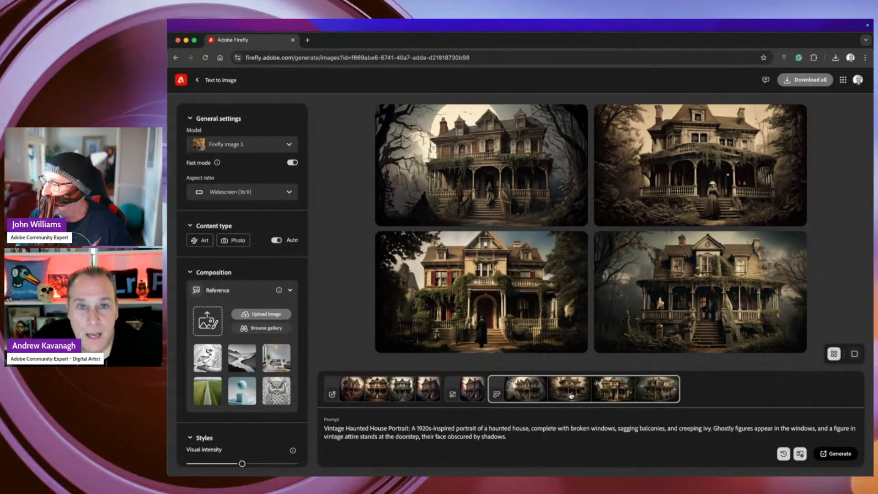
pyautogui.click(853, 353)
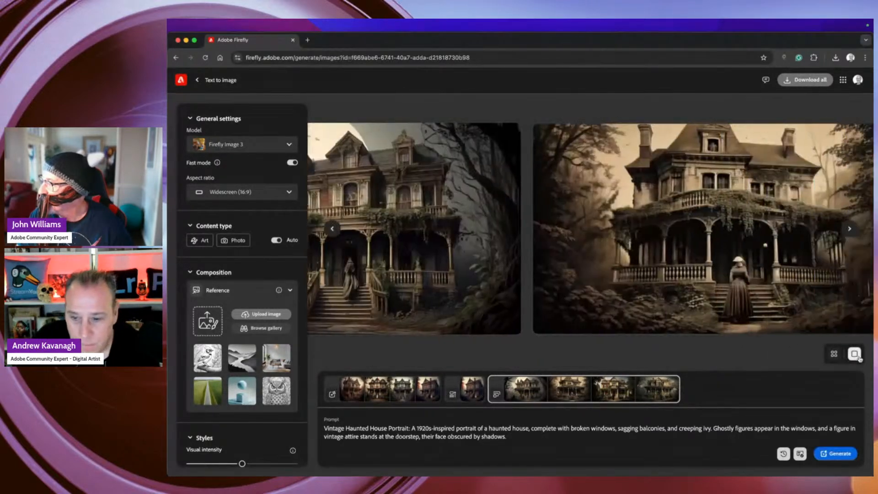
pyautogui.click(849, 228)
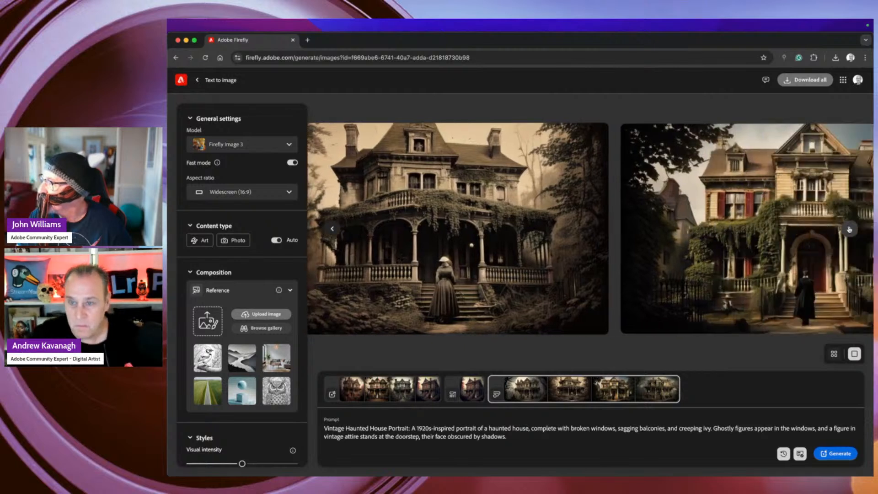
pyautogui.click(848, 230)
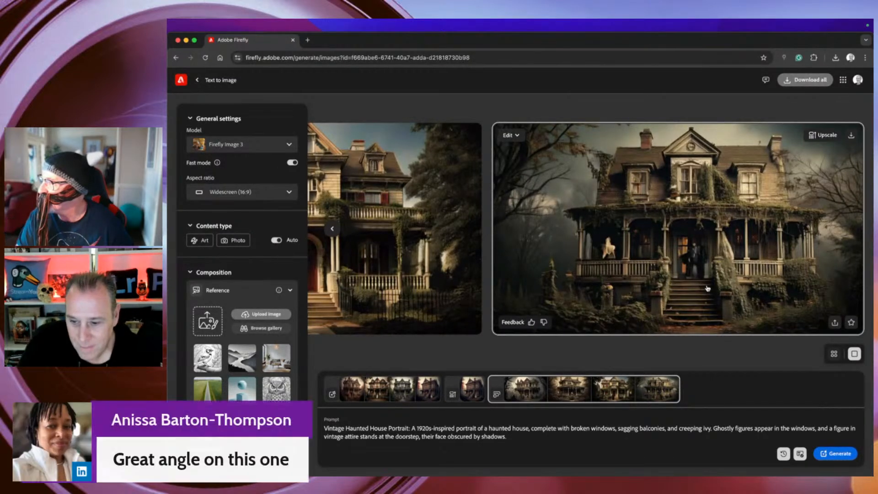
pyautogui.click(829, 140)
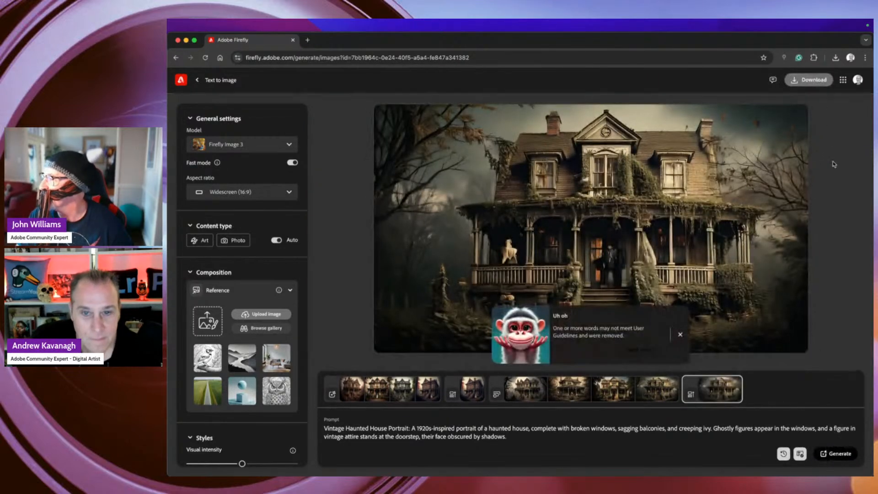
# Dismiss the guideline notice and download the sepia haunted house image to the Desktop under its suggested file name
pyautogui.click(679, 336)
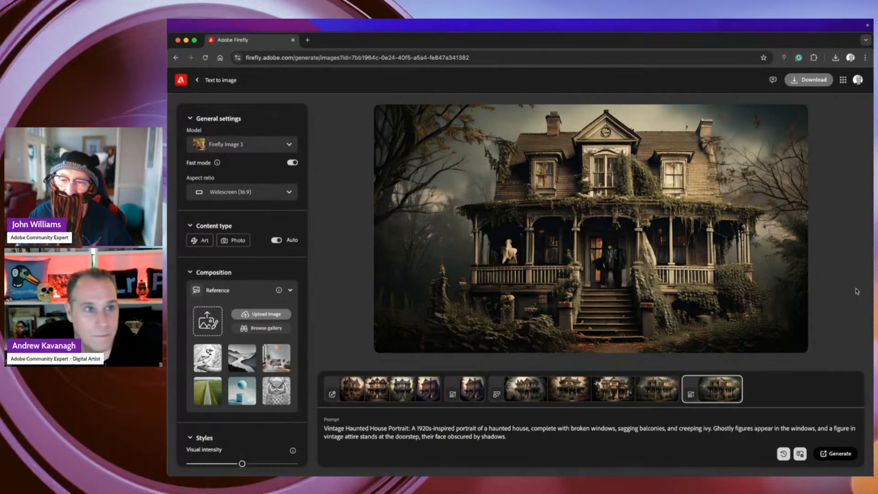
pyautogui.click(810, 80)
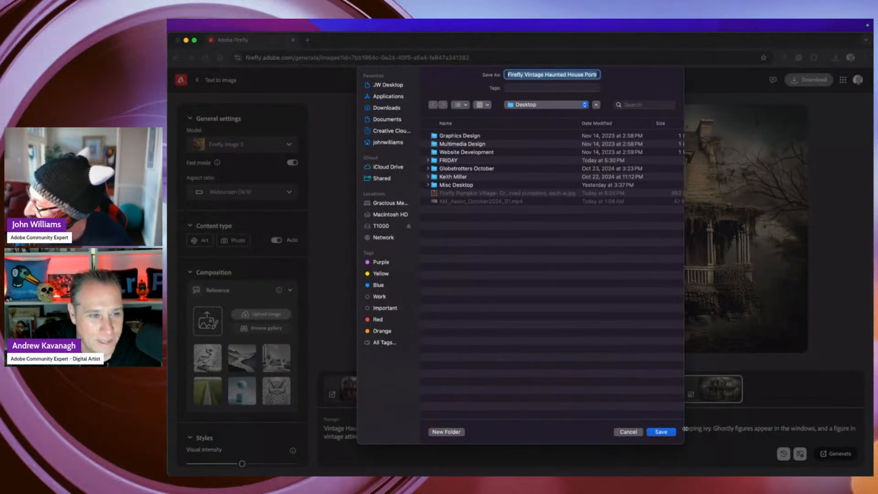
pyautogui.click(661, 433)
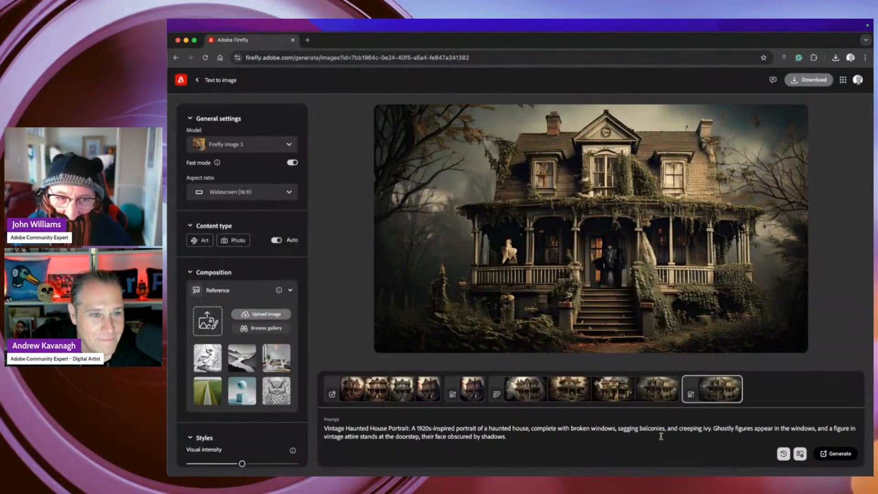
pyautogui.click(660, 434)
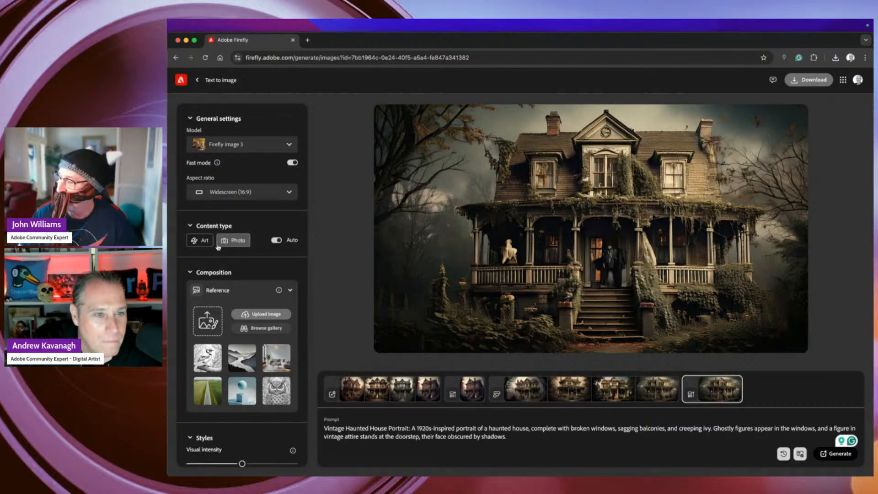
# Set the color and tone effect to Black and white
pyautogui.scroll(-6, 271, 323)
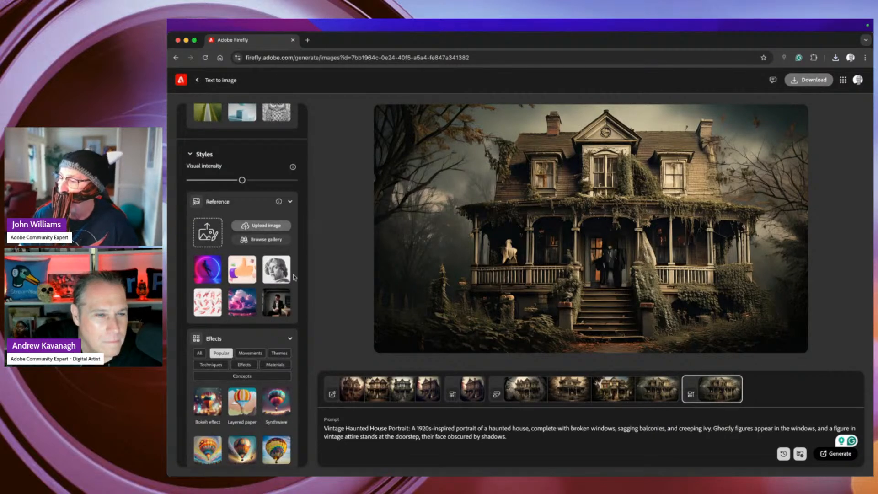
pyautogui.scroll(-3, 288, 269)
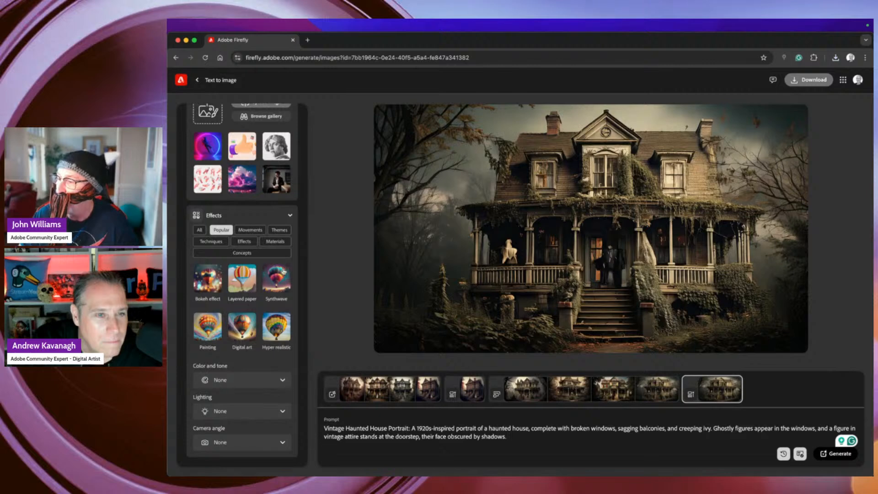
pyautogui.click(272, 380)
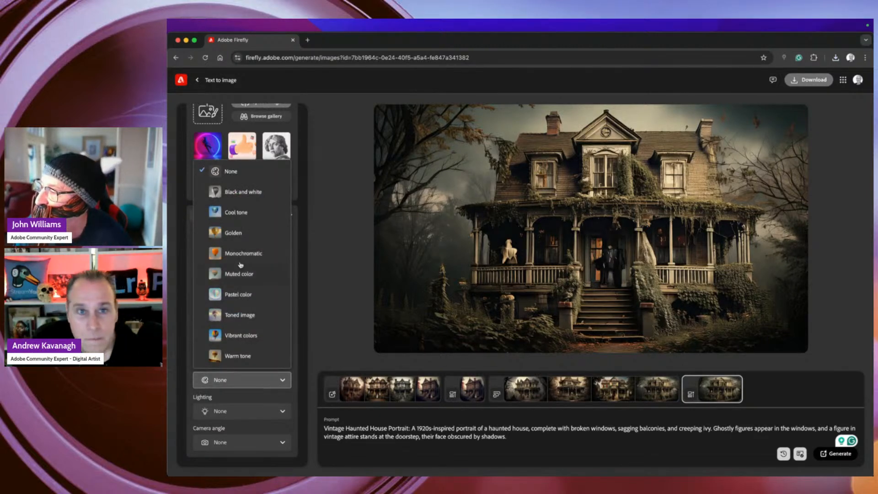
pyautogui.click(244, 193)
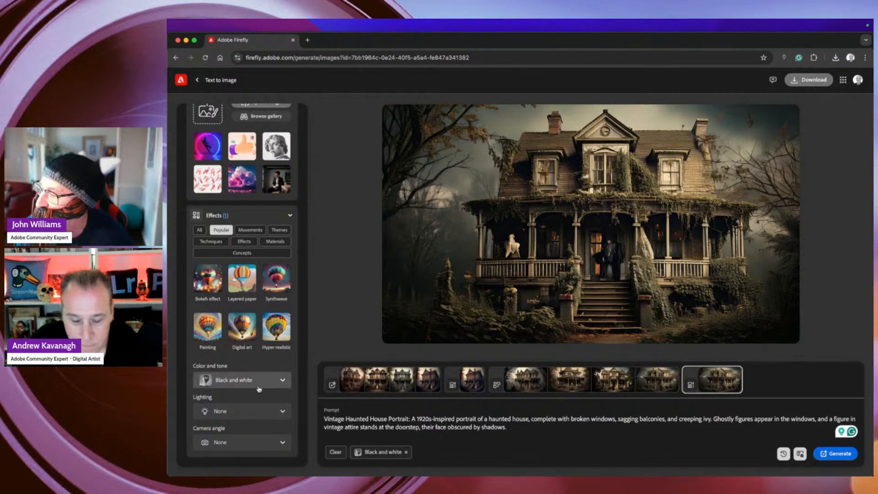
# Add the Nostalgic concept effect and generate a new set of haunted house images from the same prompt
pyautogui.click(244, 254)
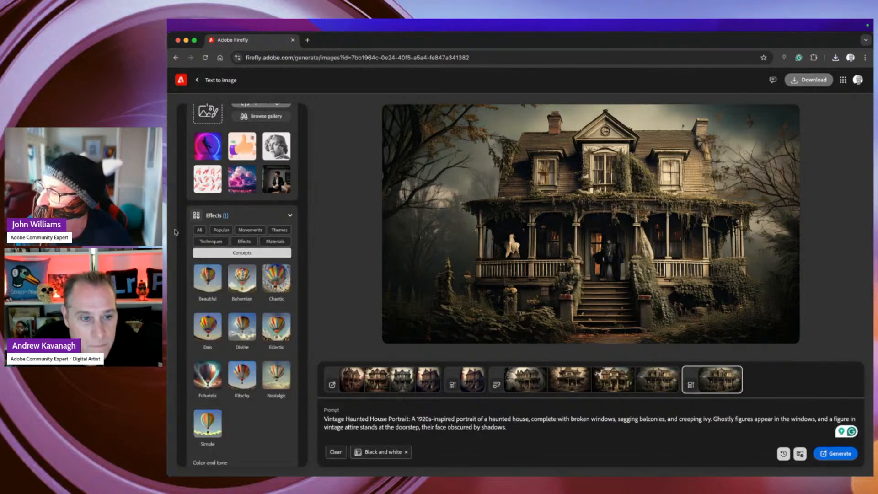
pyautogui.click(199, 230)
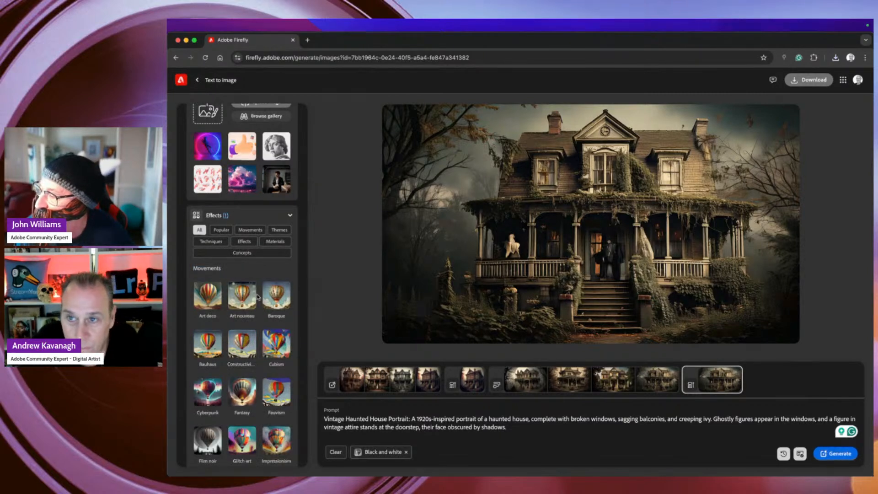
pyautogui.scroll(-5, 257, 296)
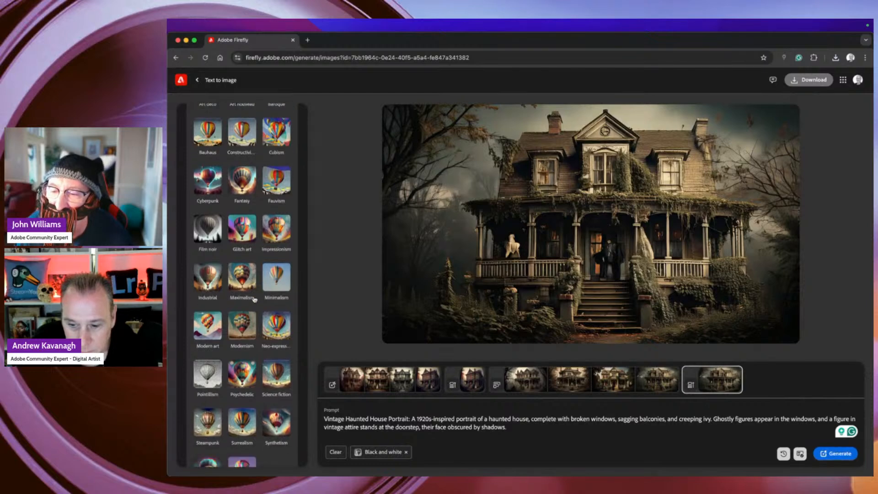
pyautogui.scroll(-1, 255, 299)
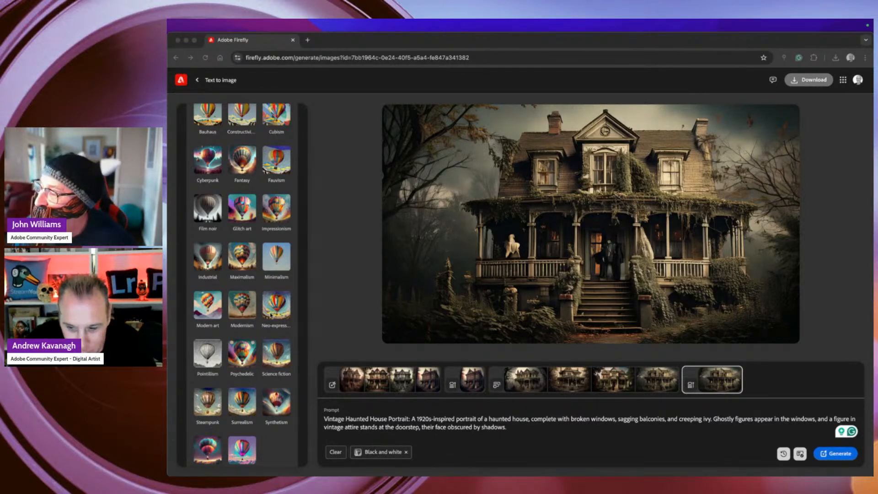
pyautogui.scroll(3, 270, 315)
pyautogui.scroll(-7, 264, 336)
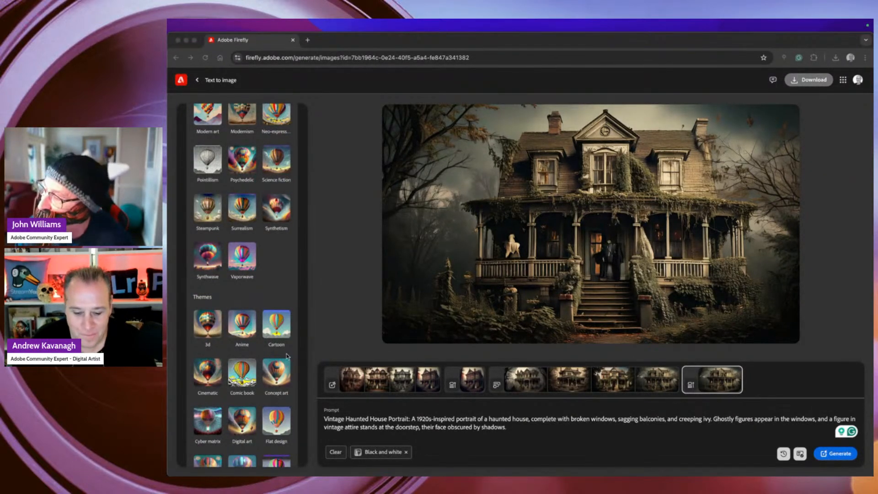
pyautogui.scroll(-6, 287, 356)
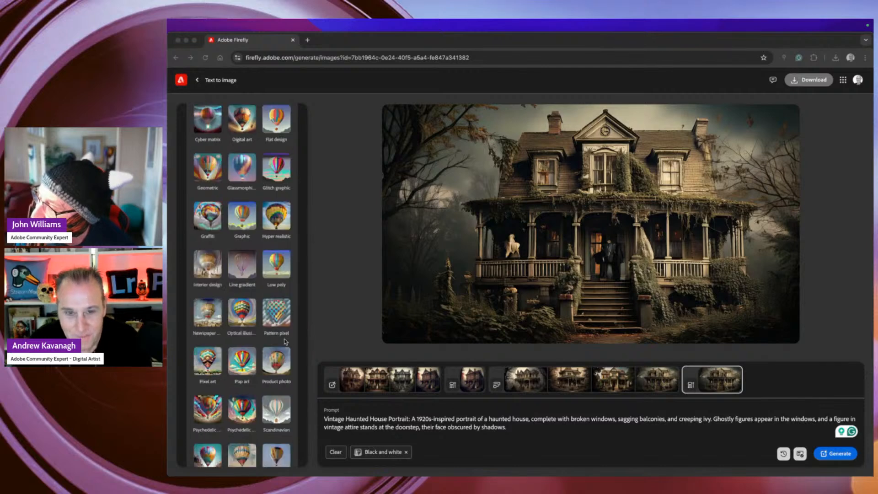
pyautogui.scroll(-8, 284, 340)
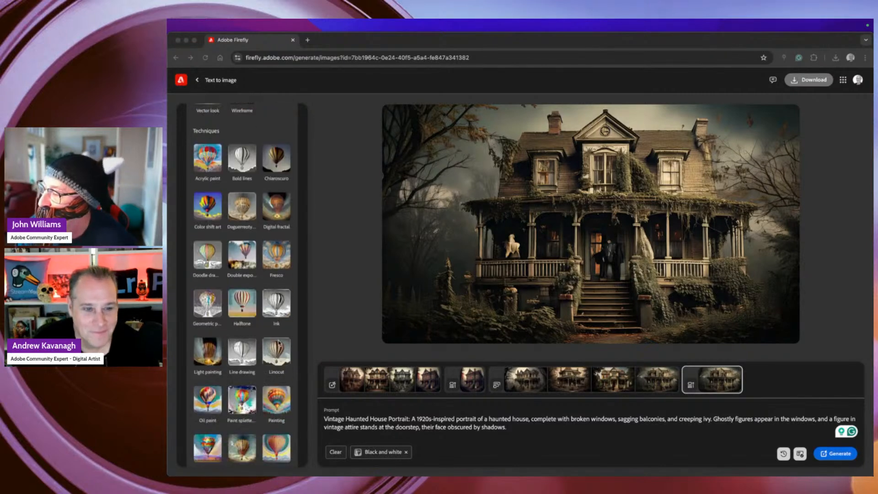
pyautogui.scroll(-8, 278, 342)
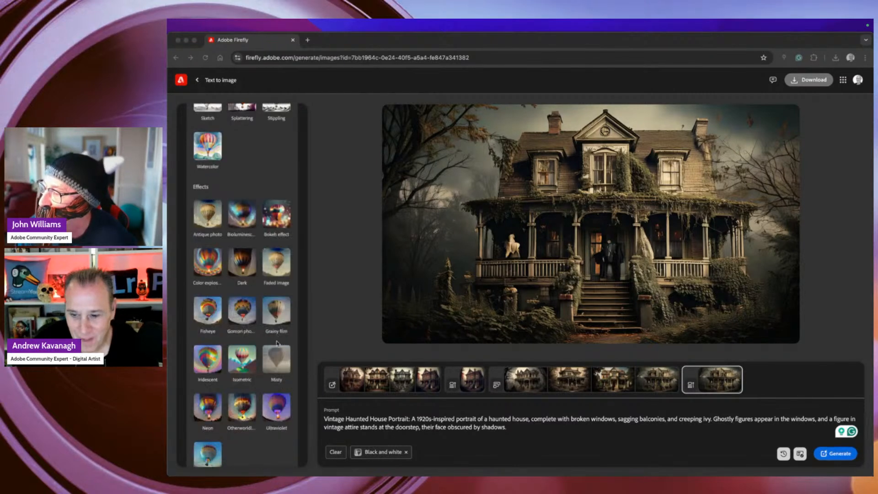
pyautogui.scroll(-3, 277, 343)
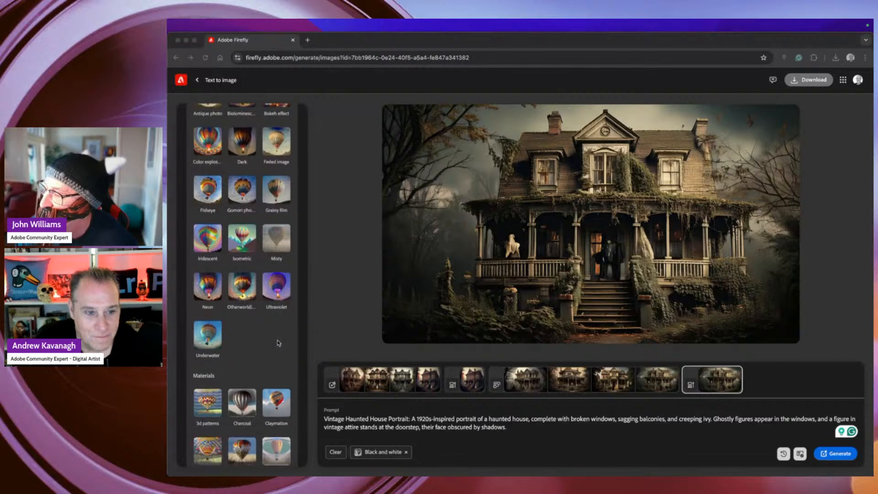
pyautogui.scroll(-10, 278, 343)
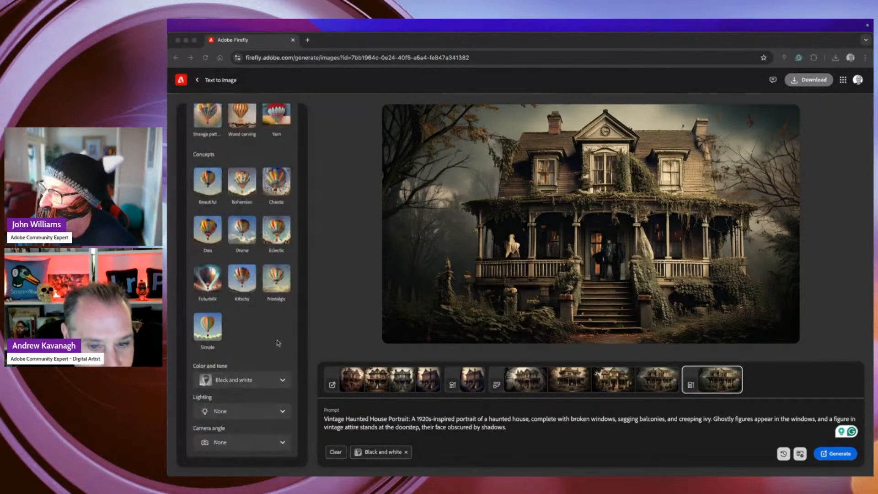
pyautogui.click(276, 286)
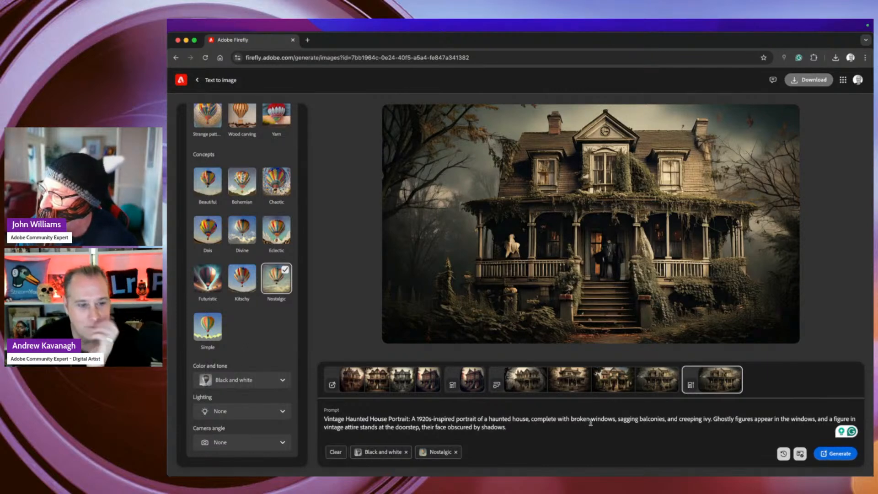
pyautogui.click(844, 454)
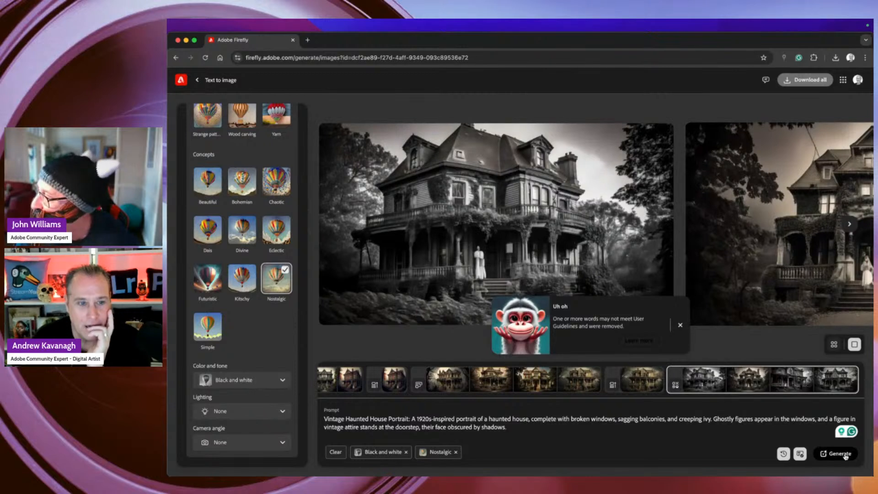
pyautogui.click(679, 325)
# Compare the four newly generated black-and-white house images and examine the fourth one in the enlarged preview
pyautogui.moveTo(858, 260)
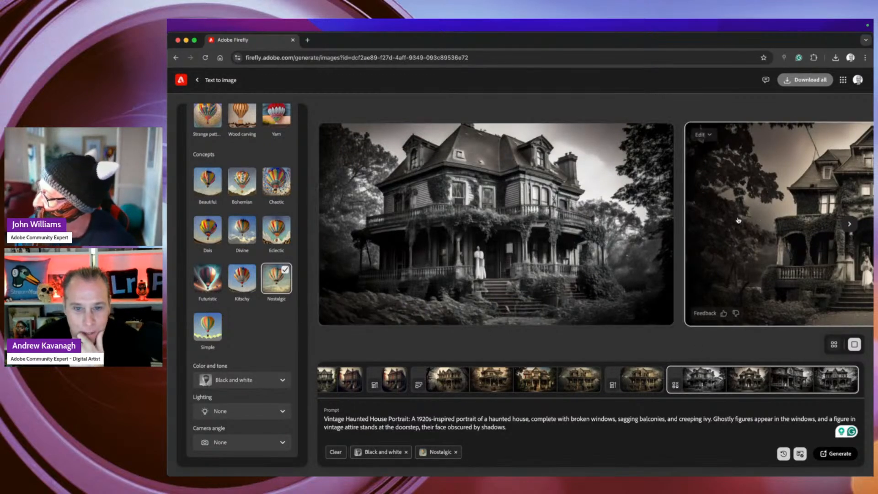
pyautogui.click(849, 226)
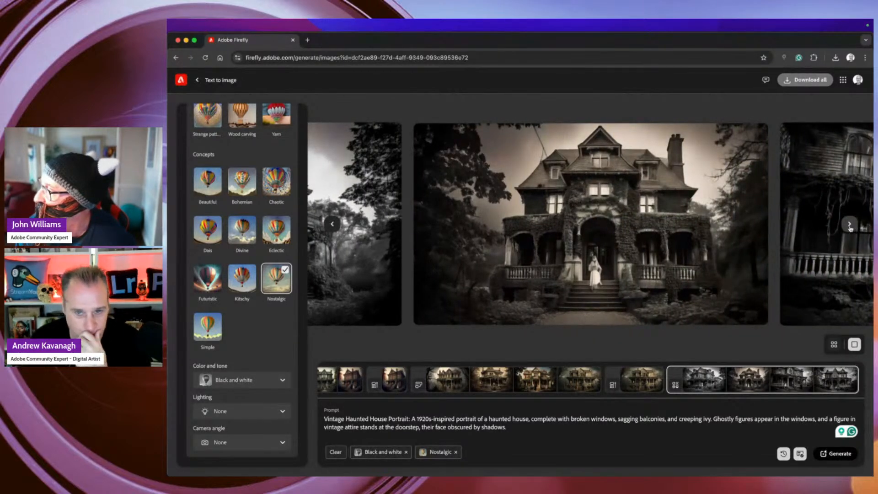
pyautogui.click(849, 226)
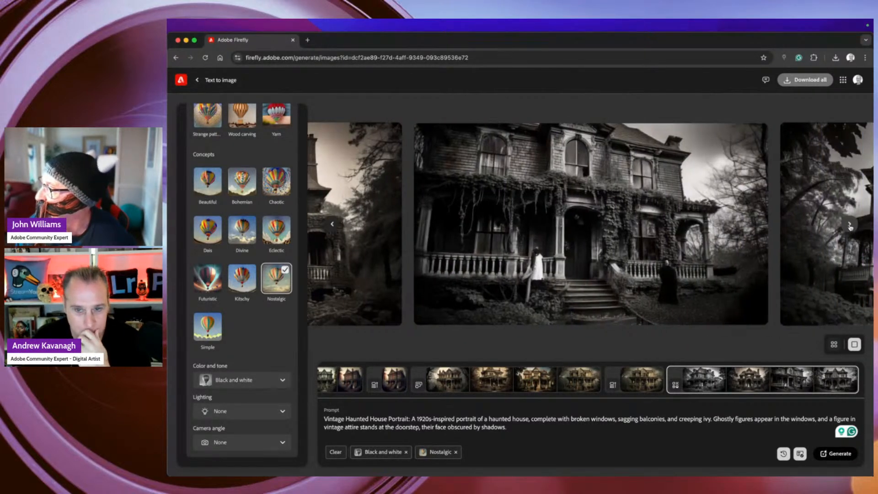
pyautogui.click(849, 227)
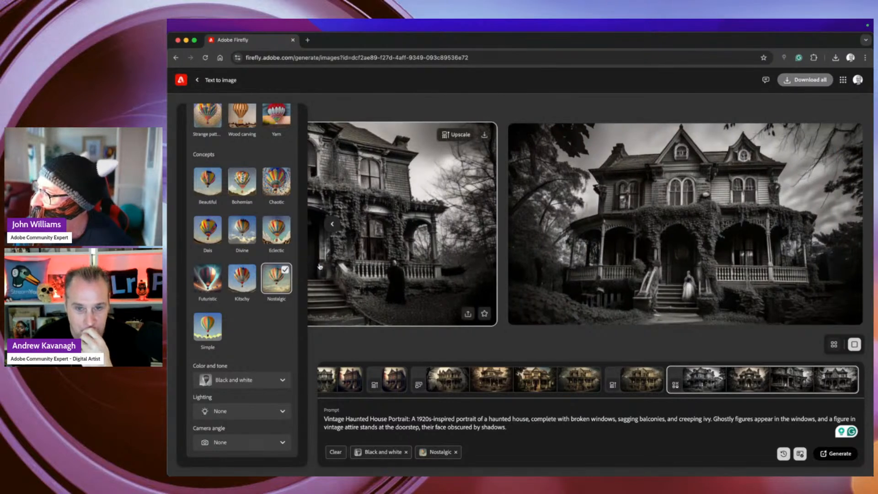
pyautogui.click(332, 224)
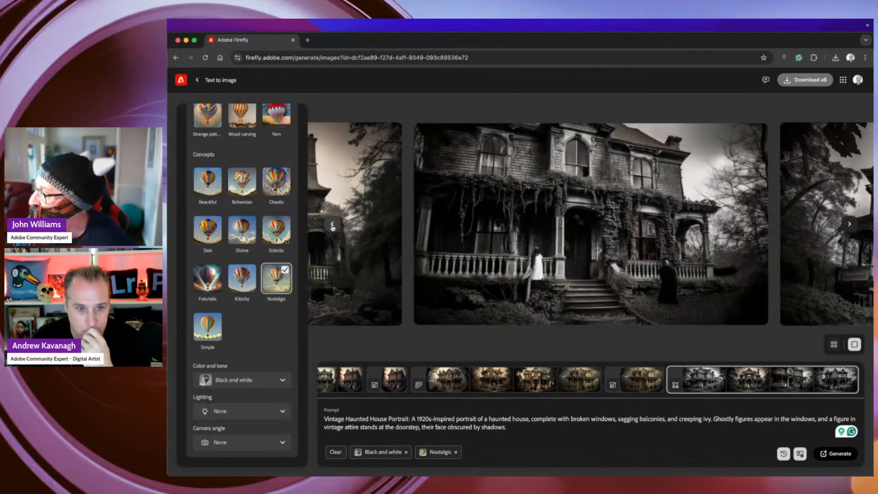
pyautogui.click(332, 224)
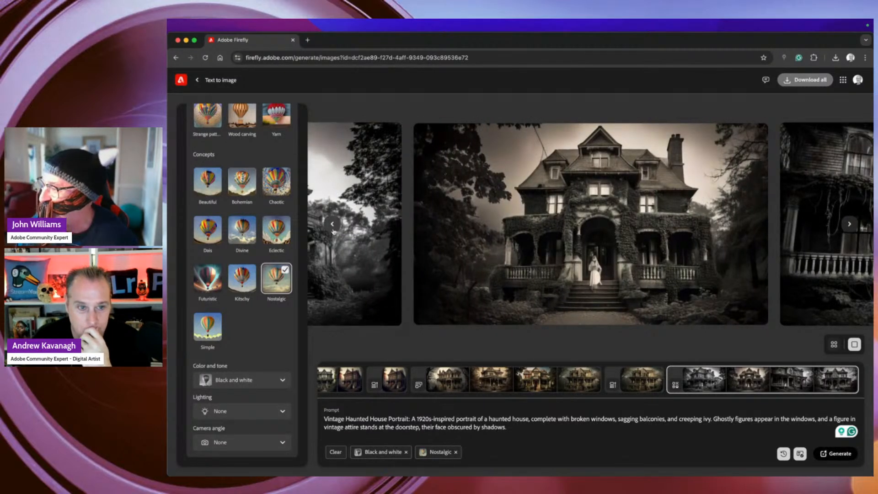
pyautogui.click(332, 225)
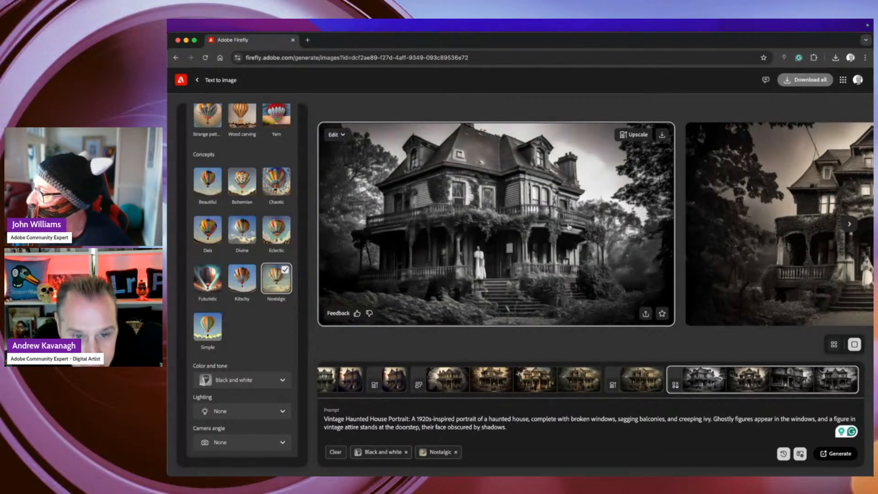
pyautogui.click(849, 224)
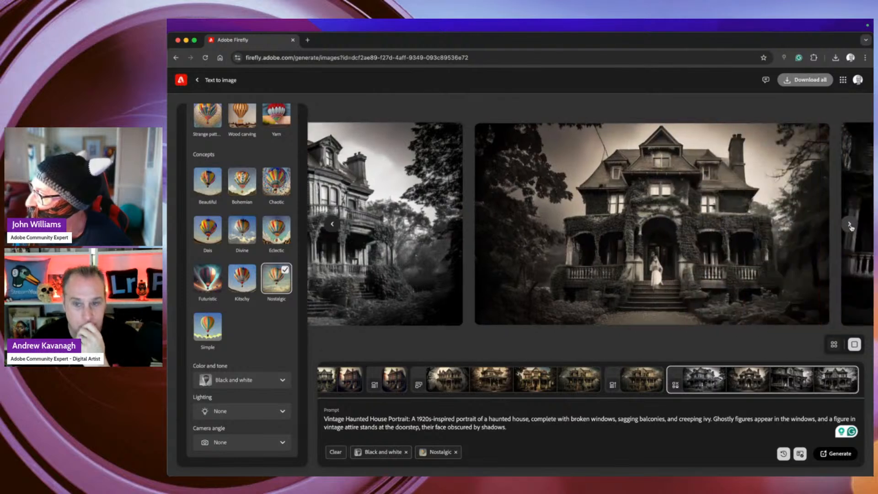
pyautogui.click(850, 224)
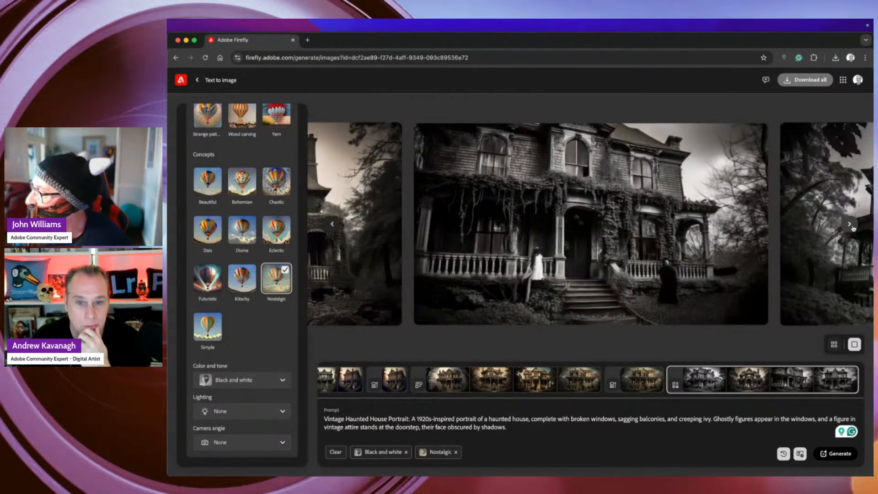
pyautogui.click(849, 224)
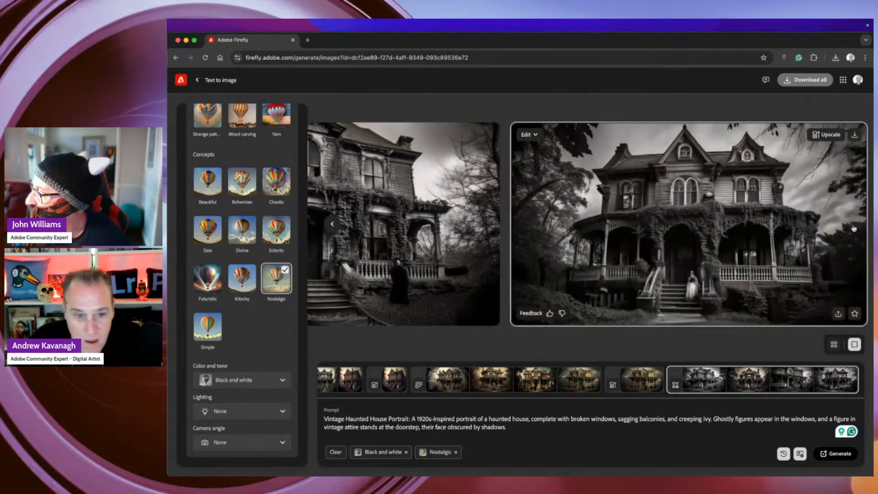
pyautogui.click(707, 255)
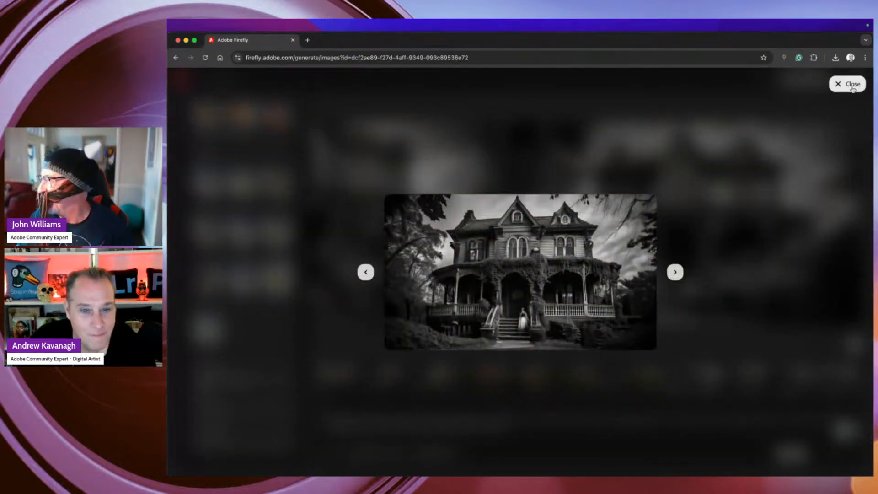
pyautogui.click(846, 83)
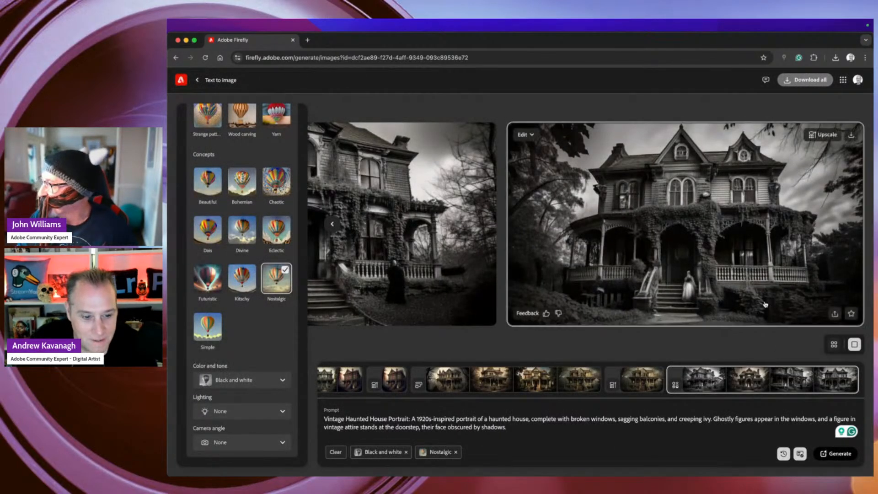
# Upscale the fourth black-and-white haunted house image and download it to the Desktop under its suggested file name
pyautogui.click(823, 135)
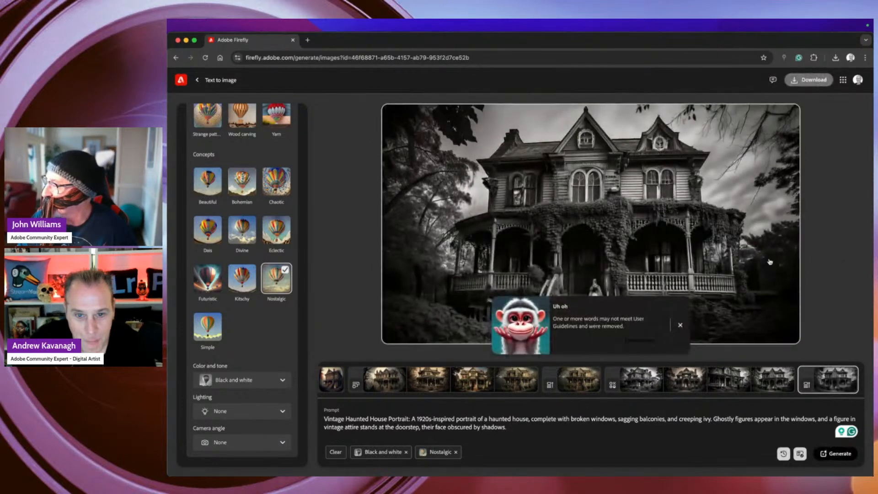
pyautogui.click(679, 326)
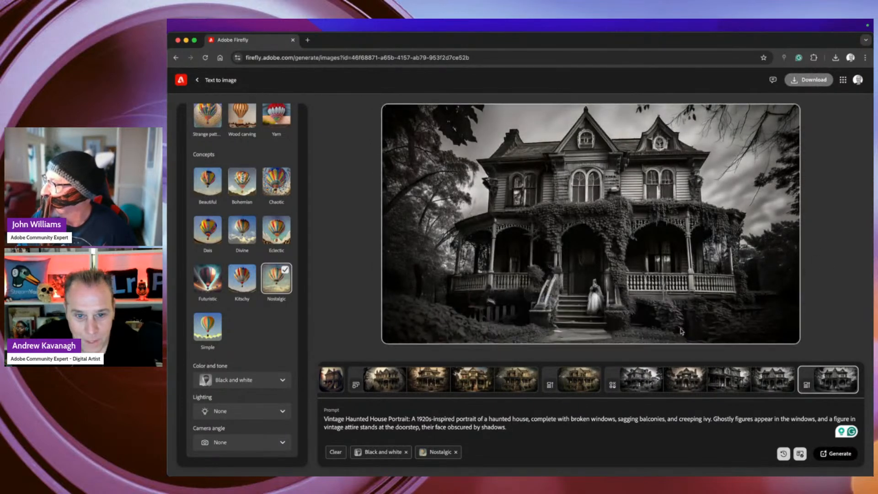
pyautogui.click(813, 83)
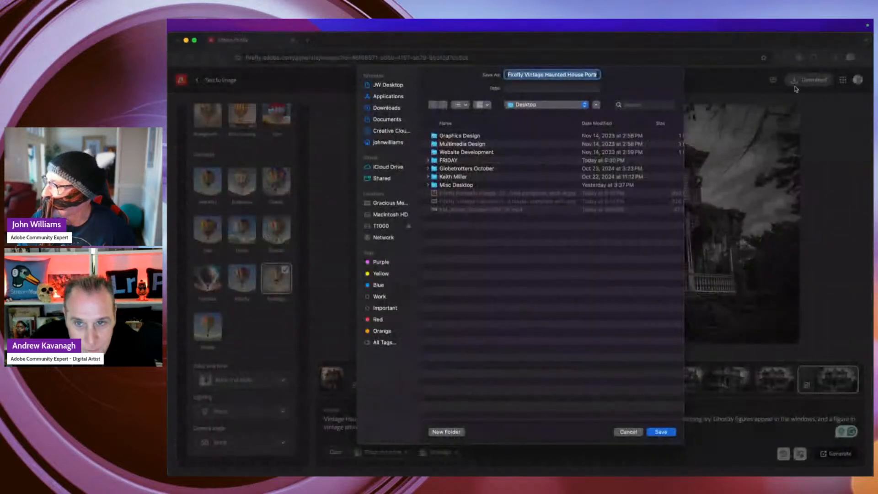
pyautogui.click(663, 429)
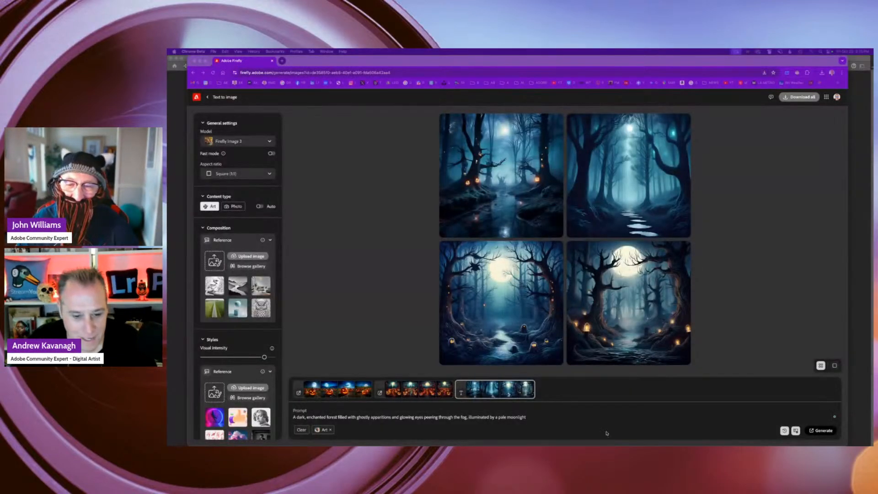
# Replace the enchanted forest prompt with "Illustration of an adorable black cat peeking out of a pumpkin against a vibrant green background"
pyautogui.moveTo(534, 419); pyautogui.dragTo(294, 416)
pyautogui.press('BackSpace')
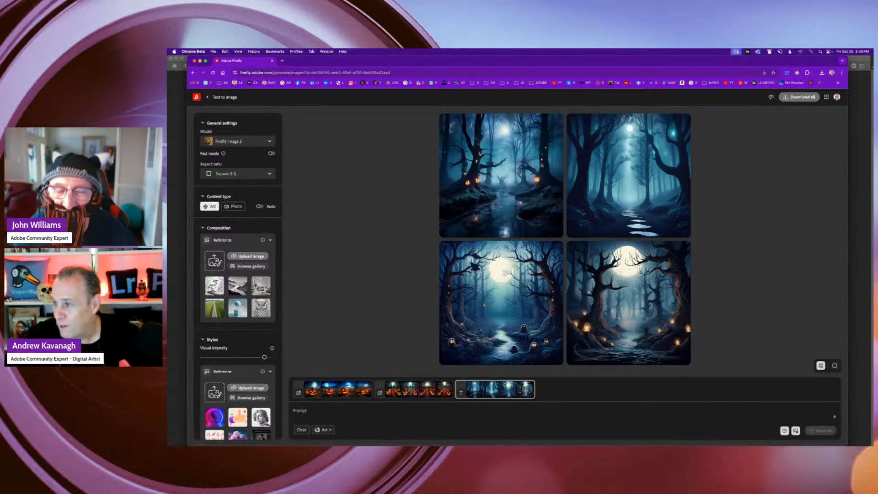
pyautogui.write('Illustration of an adorable black cat peeking out of a pumpkin against a vibrant green background')
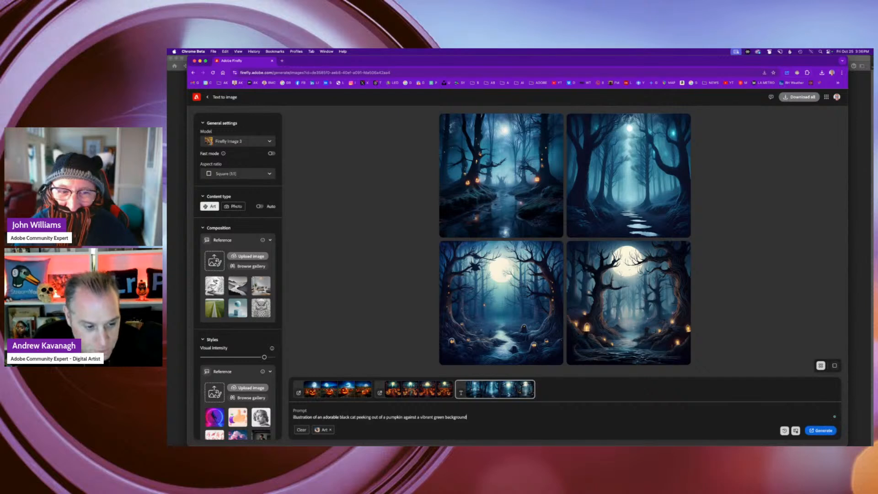
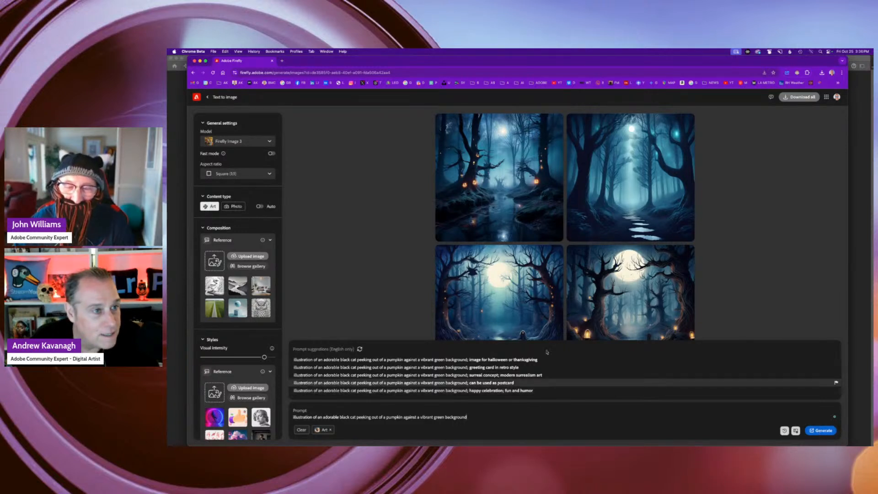
# Set the aspect ratio to Widescreen (16:9) and generate the black cat images
pyautogui.click(235, 174)
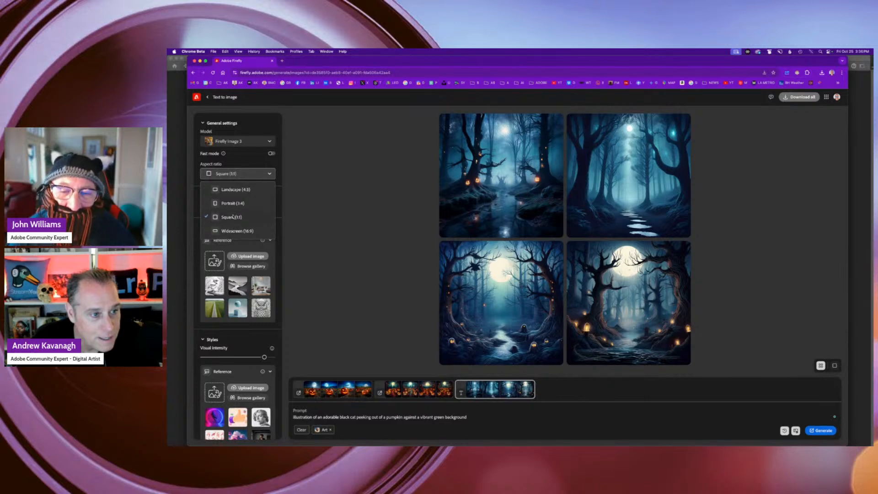
pyautogui.click(236, 233)
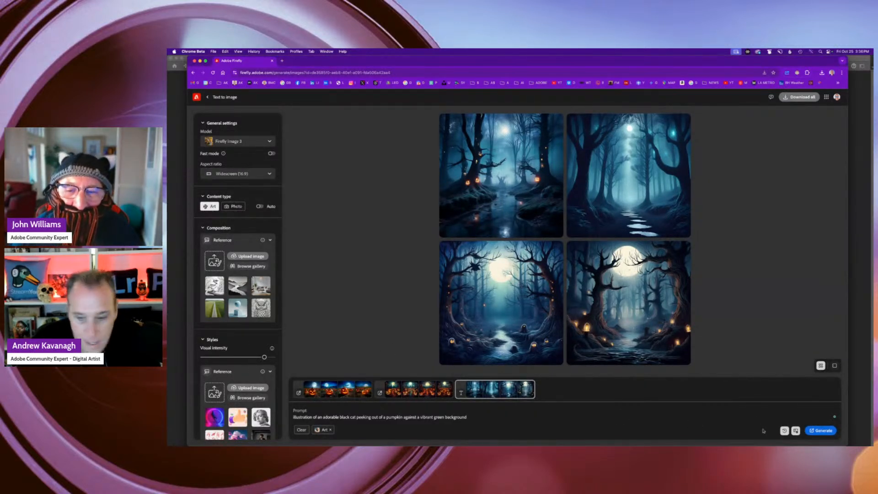
pyautogui.click(820, 430)
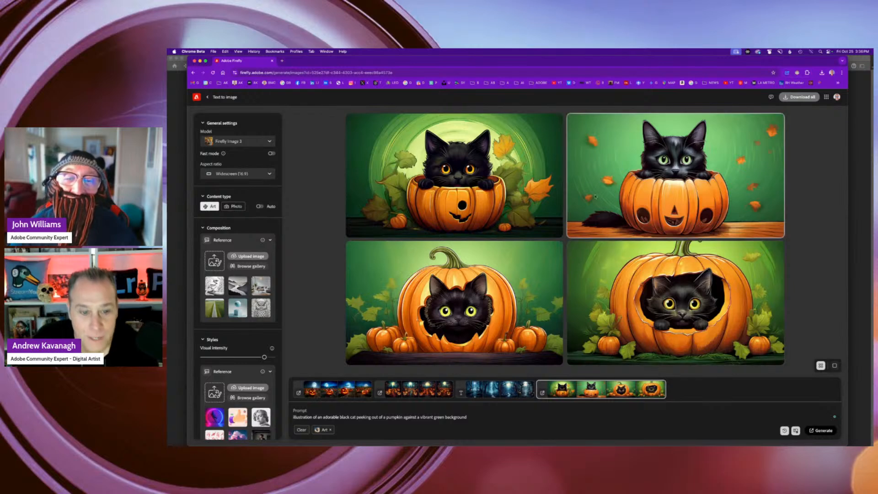
# Examine the four generated black cat and pumpkin images one after another in the enlarged preview
pyautogui.click(455, 176)
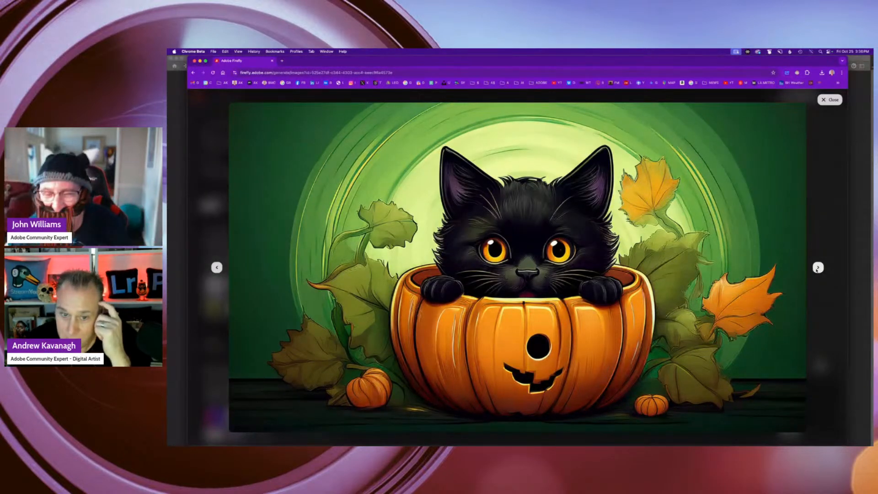
pyautogui.click(816, 269)
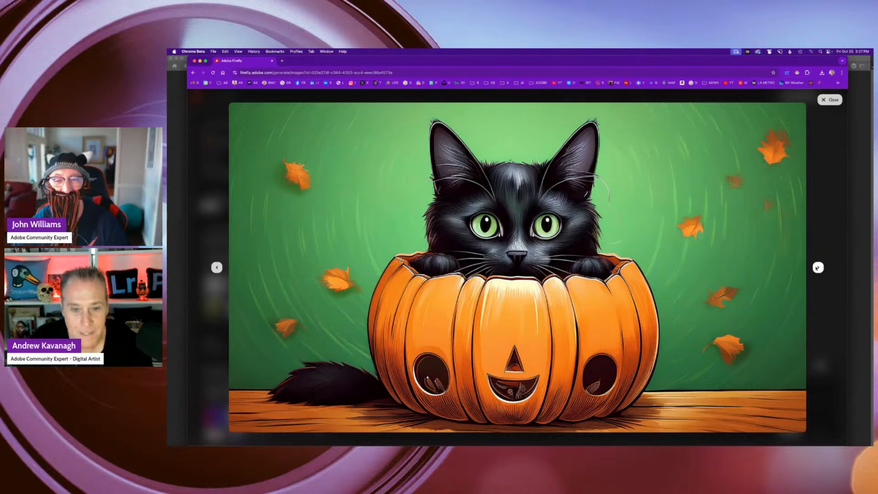
pyautogui.click(817, 269)
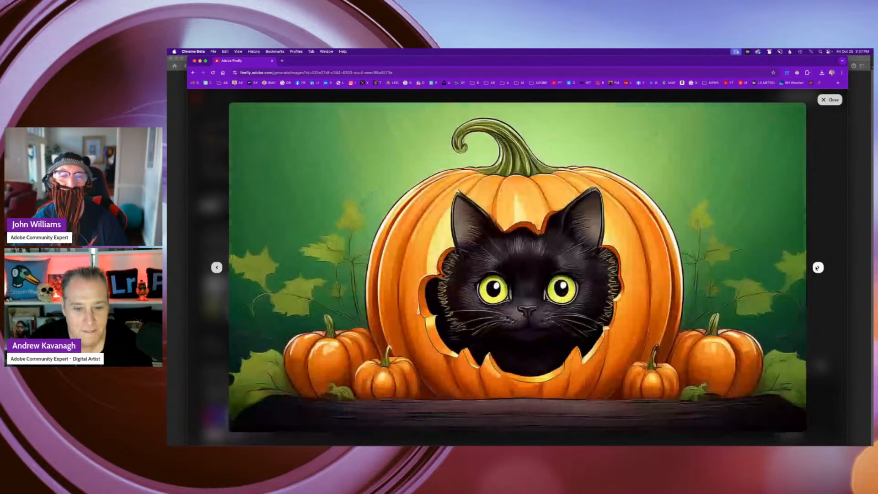
pyautogui.click(817, 268)
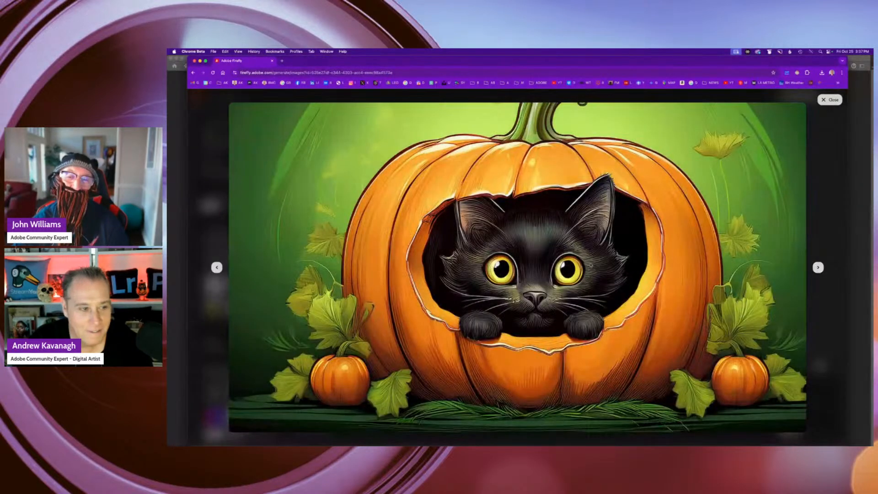
pyautogui.click(216, 268)
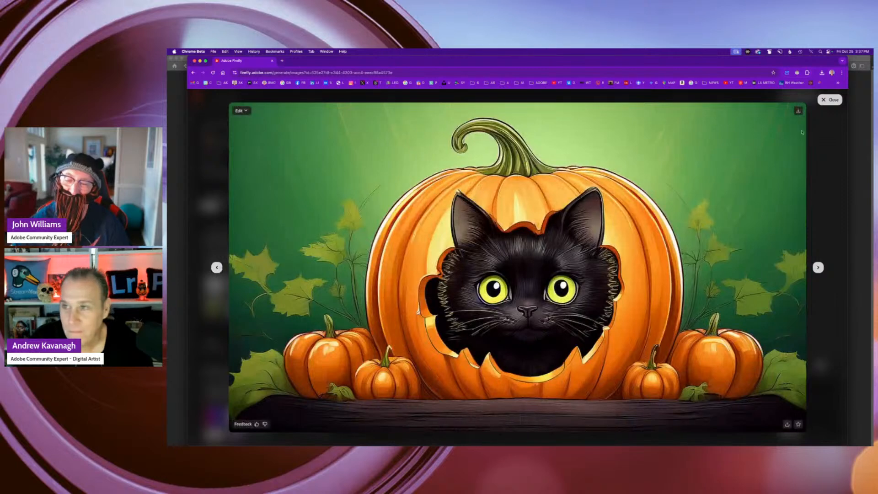
pyautogui.click(828, 101)
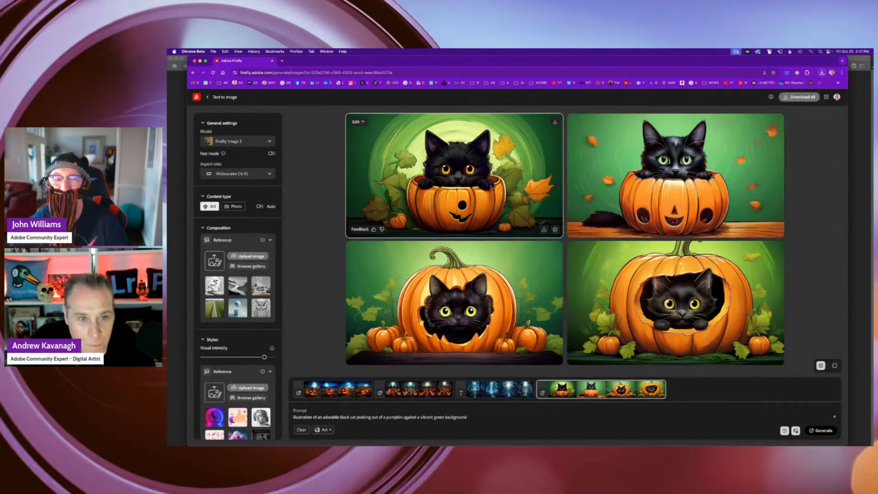
pyautogui.click(491, 187)
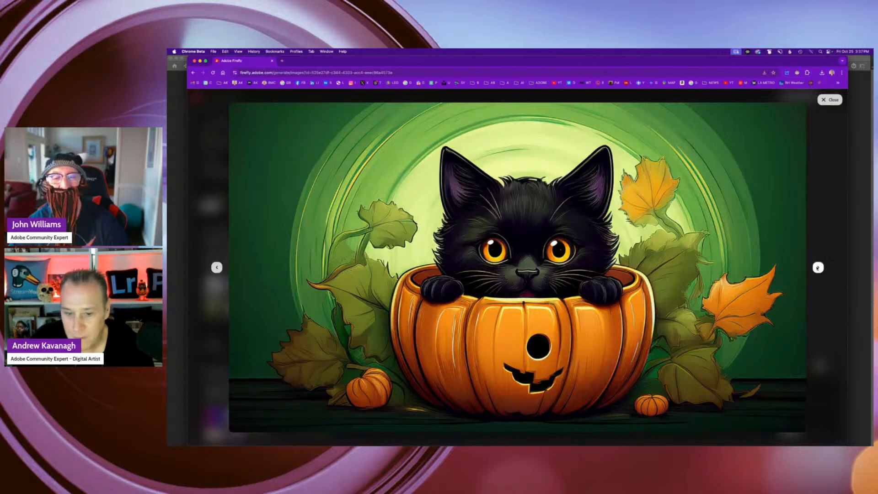
pyautogui.click(817, 267)
pyautogui.click(817, 268)
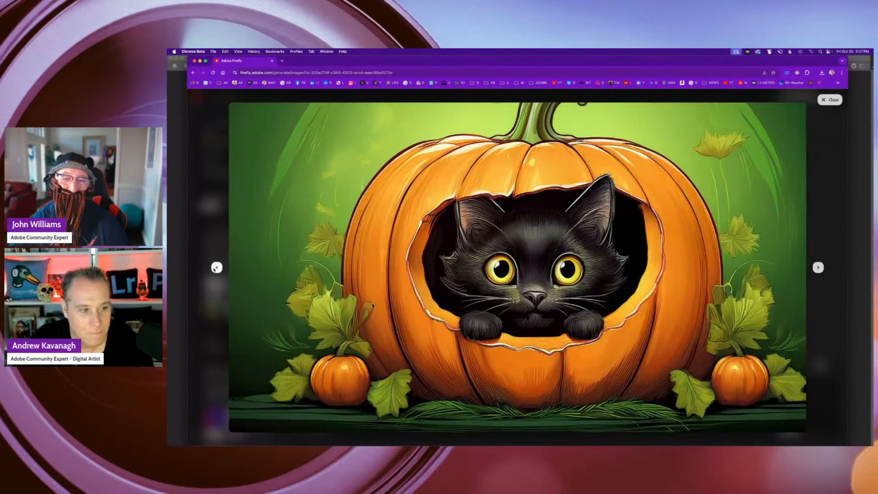
pyautogui.click(217, 267)
pyautogui.click(830, 99)
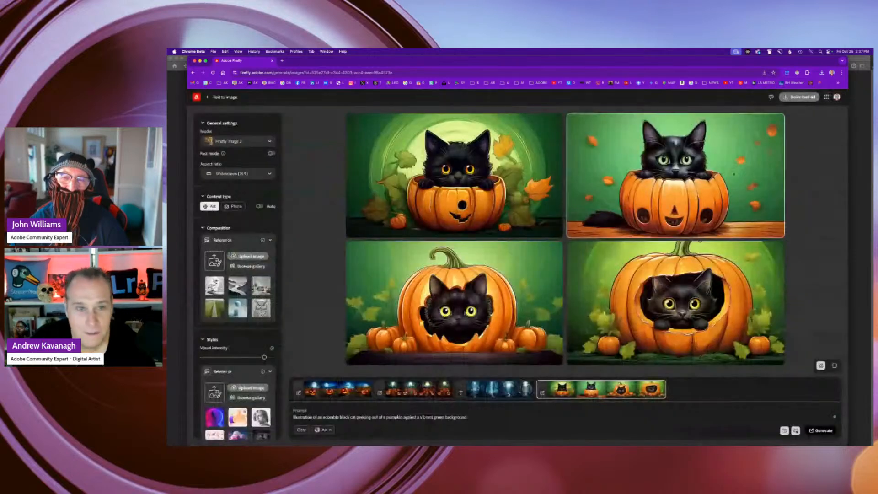
# Submit the second image, the green-eyed cat with falling leaves, to the gallery with the existing public profile and close its preview
pyautogui.click(708, 206)
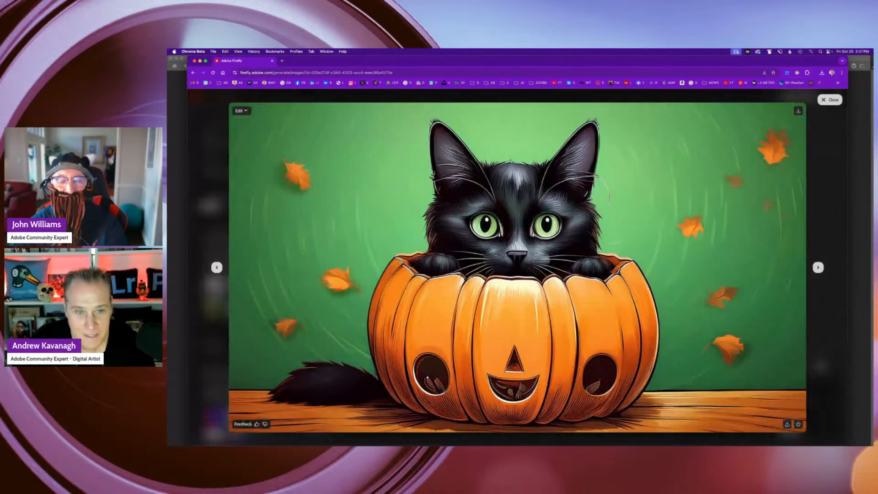
pyautogui.click(217, 267)
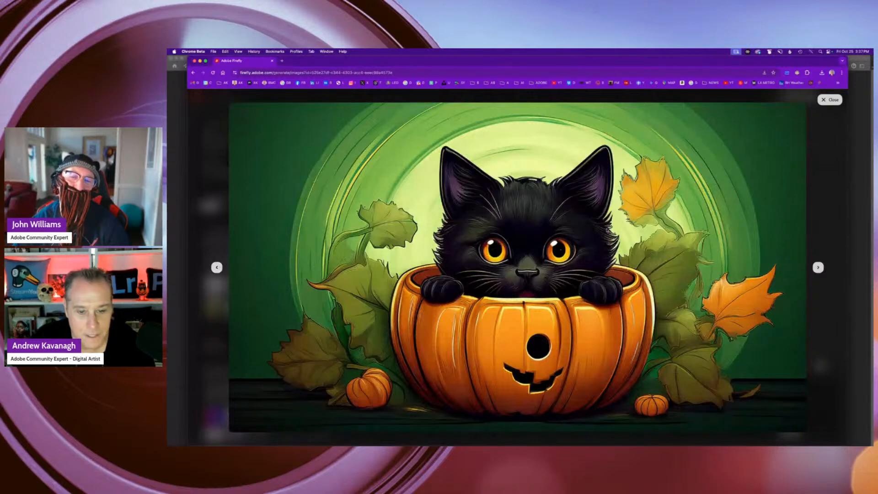
pyautogui.click(818, 268)
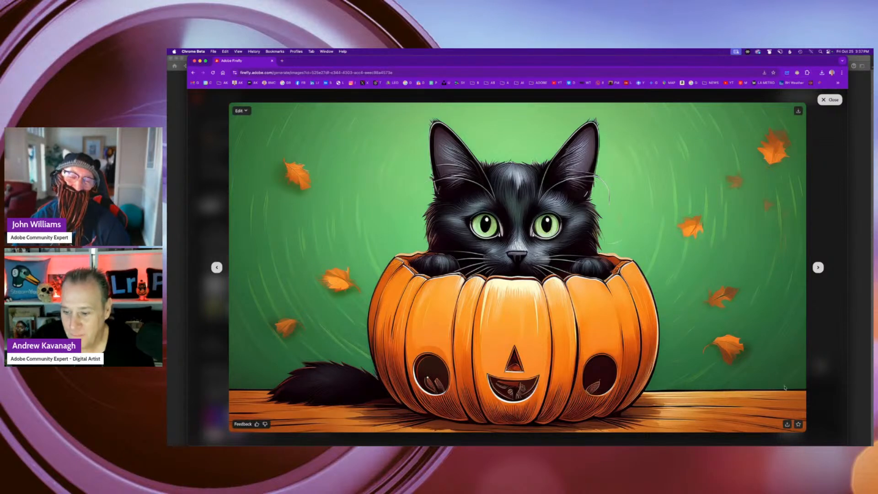
pyautogui.click(787, 424)
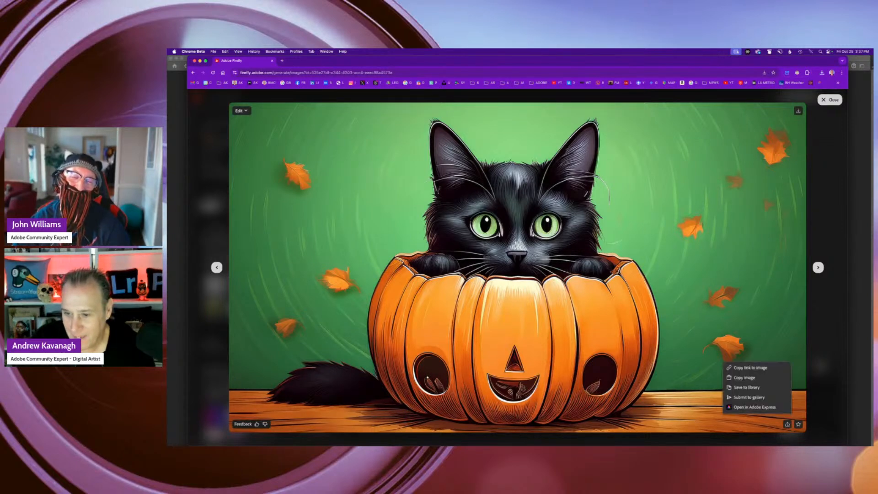
pyautogui.click(758, 397)
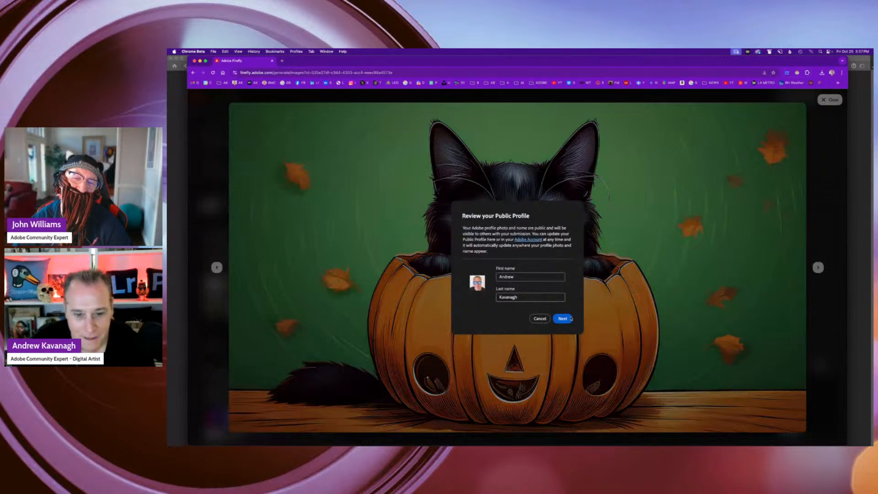
pyautogui.click(563, 318)
pyautogui.click(577, 330)
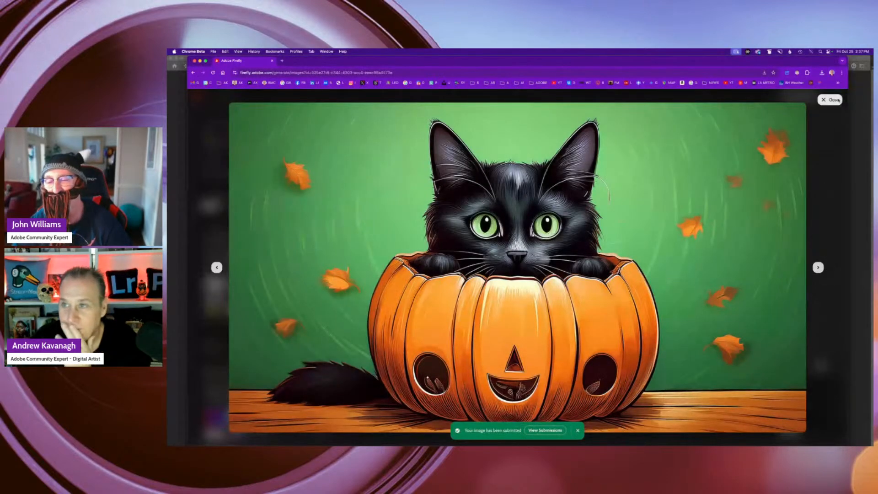
pyautogui.click(830, 100)
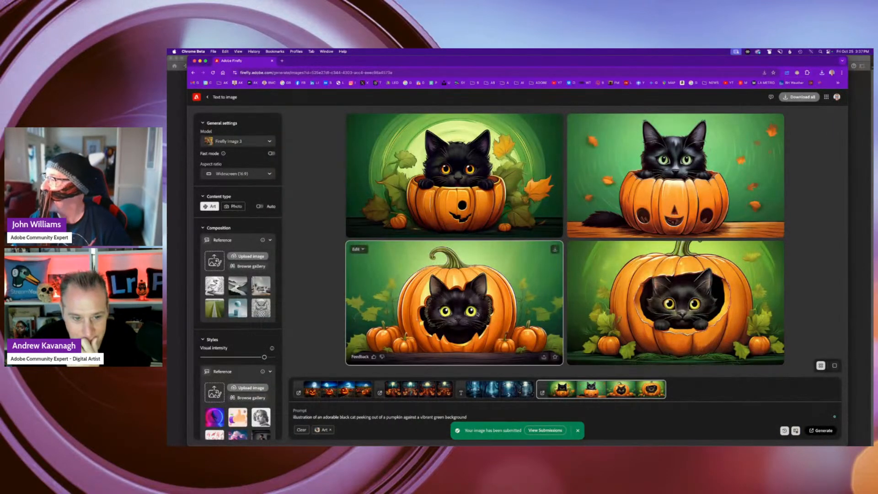
# Submit the third image, the cat peering through the jagged pumpkin opening, to the gallery with the existing public profile
pyautogui.click(455, 302)
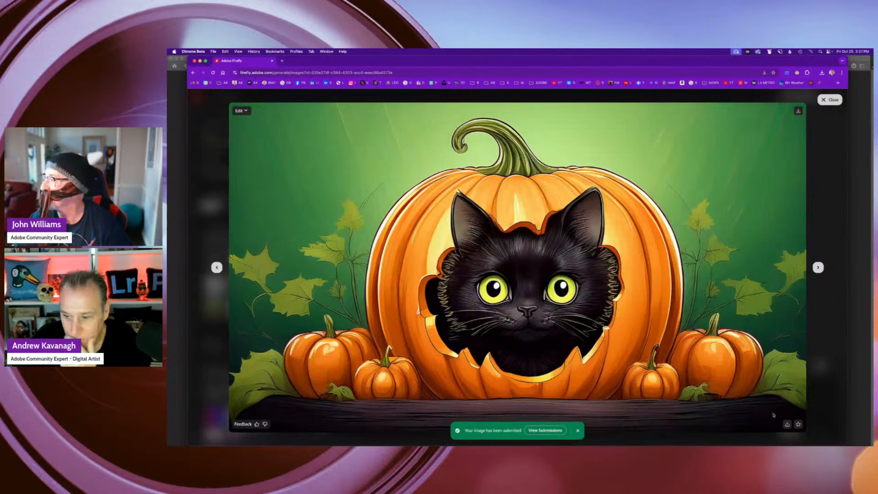
pyautogui.click(787, 425)
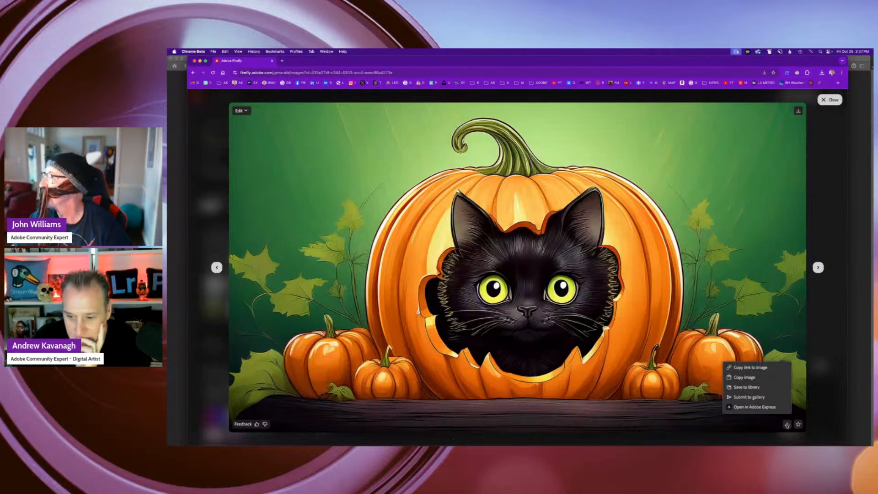
pyautogui.click(750, 397)
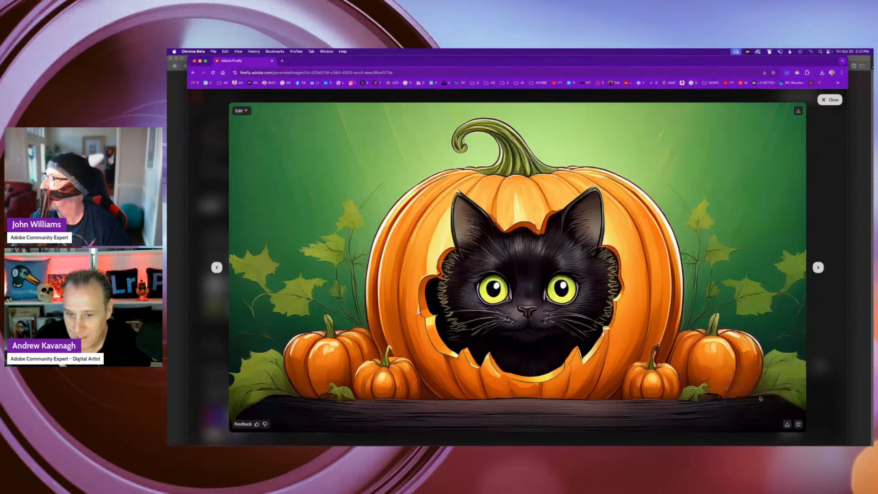
pyautogui.click(562, 318)
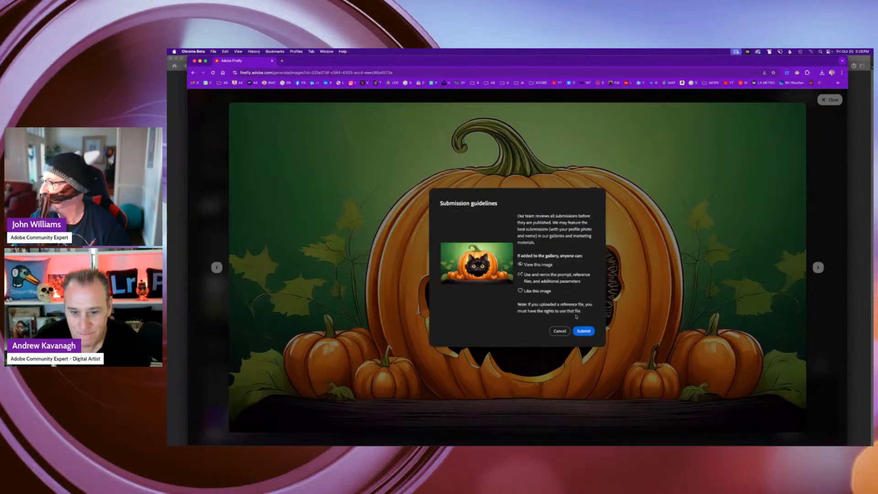
pyautogui.click(585, 332)
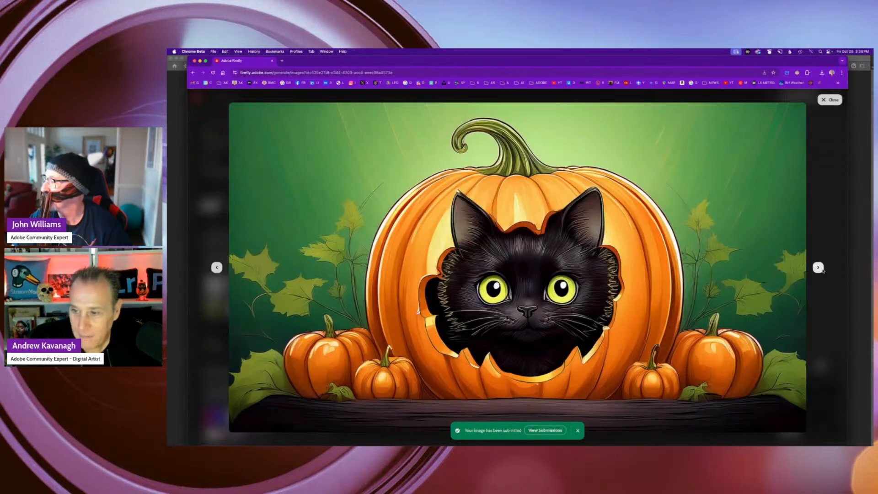
# Submit the fourth image, the cat resting its paws on the pumpkin opening, to the gallery with the existing public profile and close its preview
pyautogui.click(817, 268)
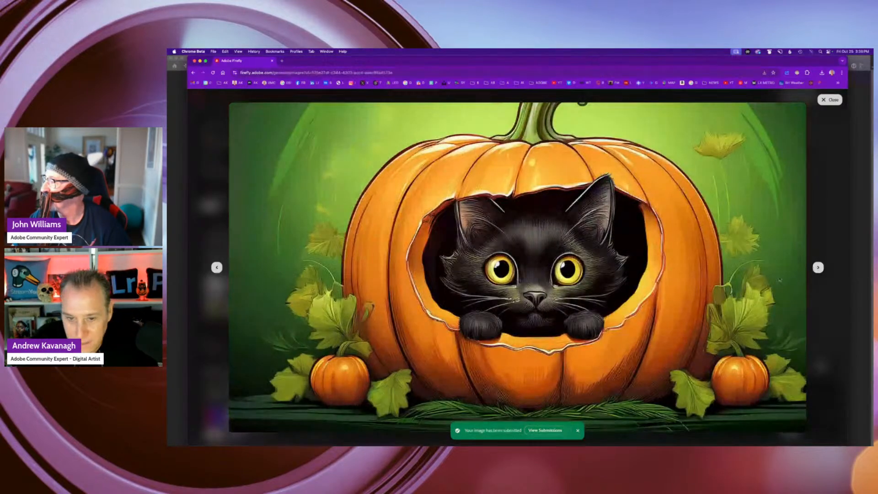
pyautogui.click(786, 424)
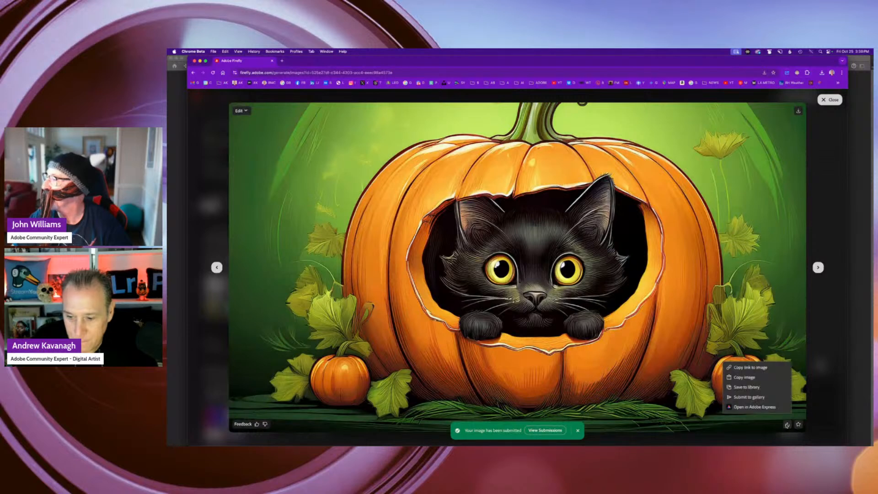
pyautogui.click(749, 398)
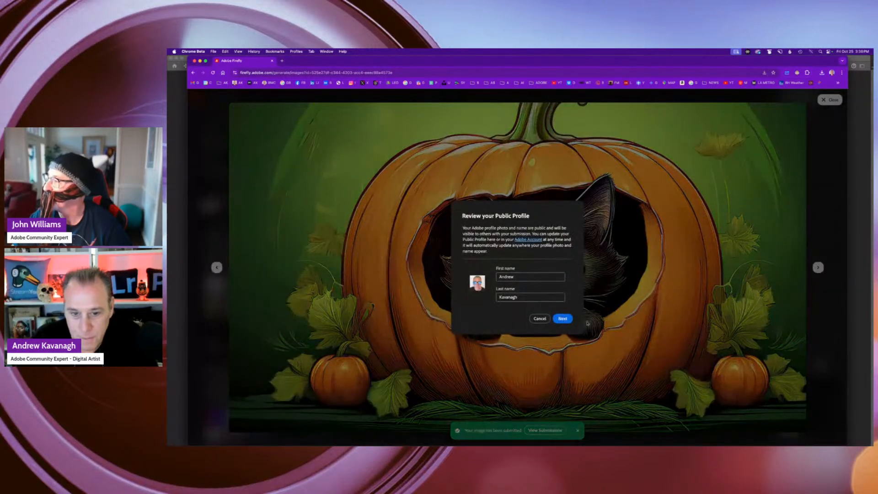
pyautogui.click(562, 318)
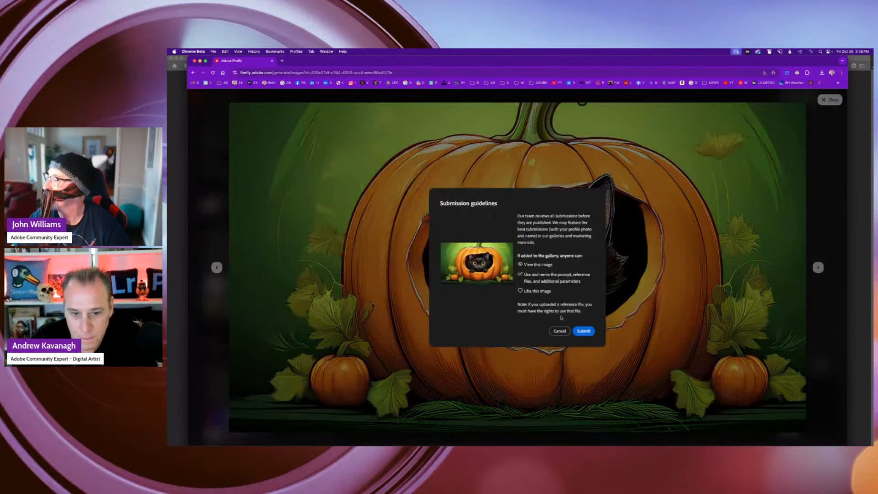
pyautogui.click(583, 331)
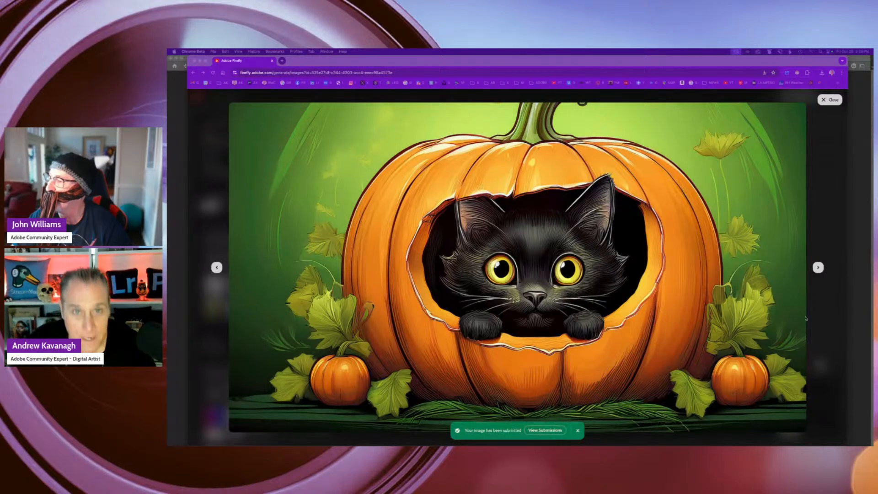
pyautogui.click(830, 101)
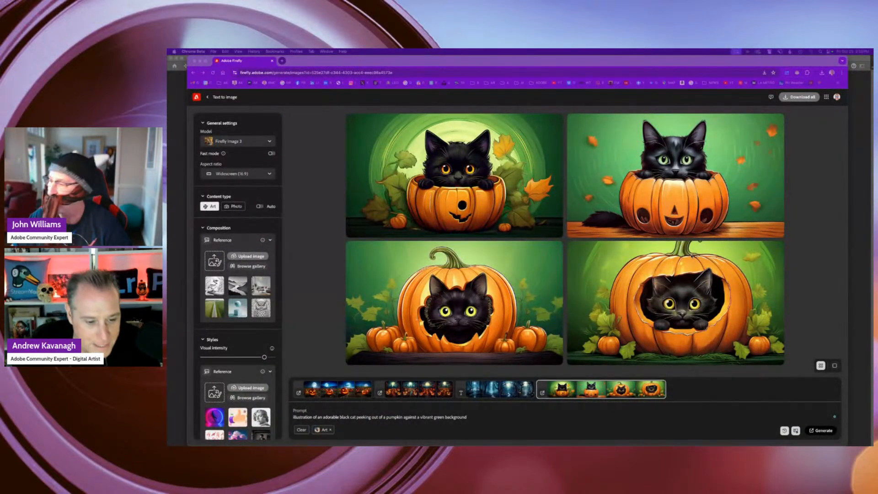
# Replace the prompt with "A cheerful skeleton holding a pumpkin and wearing a party hat, surrounded by colorful confetti in a whimsical setting with golden pumpkins; halloween concept"
pyautogui.moveTo(480, 417); pyautogui.dragTo(284, 417)
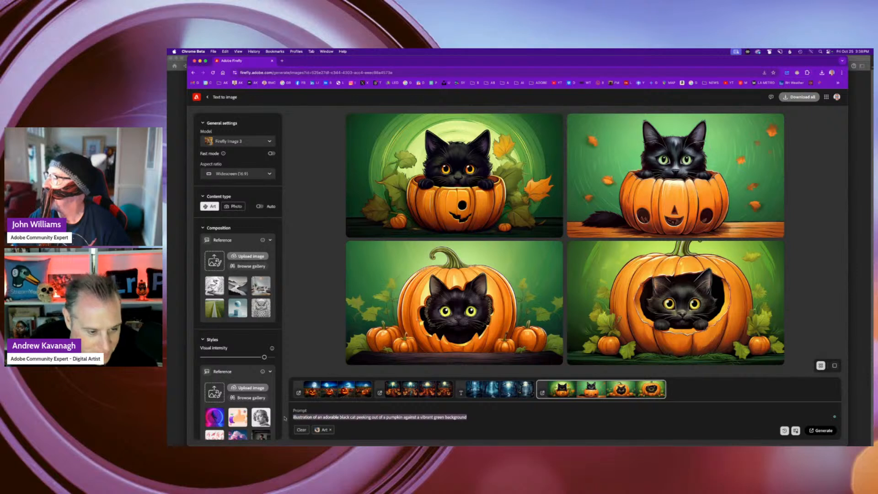
pyautogui.press('BackSpace')
pyautogui.write('A cheerful skeleton holding a pumpkin and wearing a party hat, surrounded by colorful confetti in a whimsical setting')
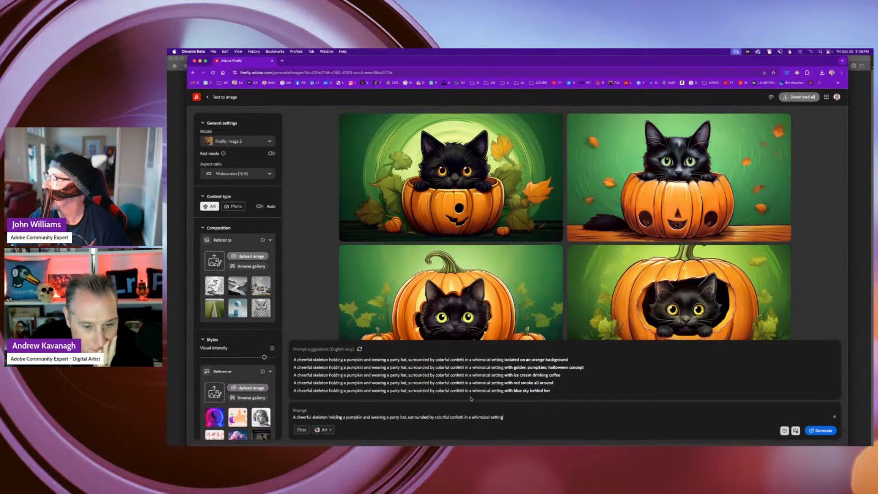
pyautogui.click(541, 367)
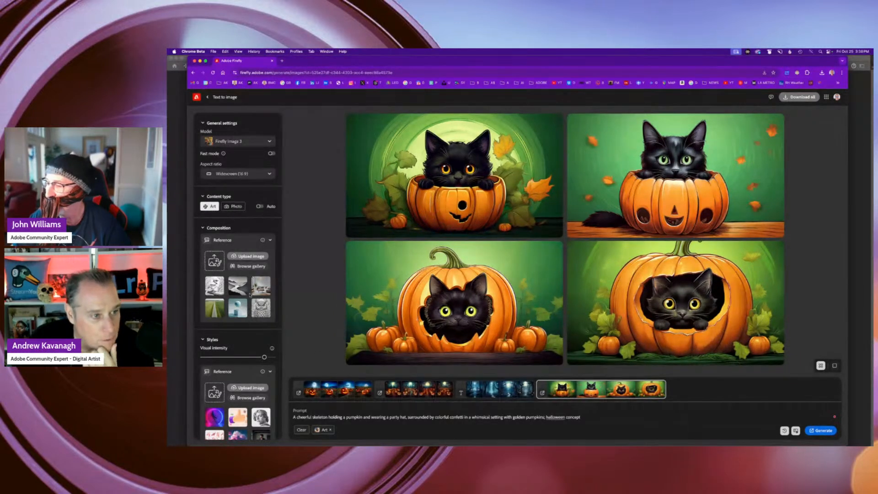
# Apply the Surrealism effect from the full set of style effects and generate the skeleton images
pyautogui.scroll(-5, 248, 298)
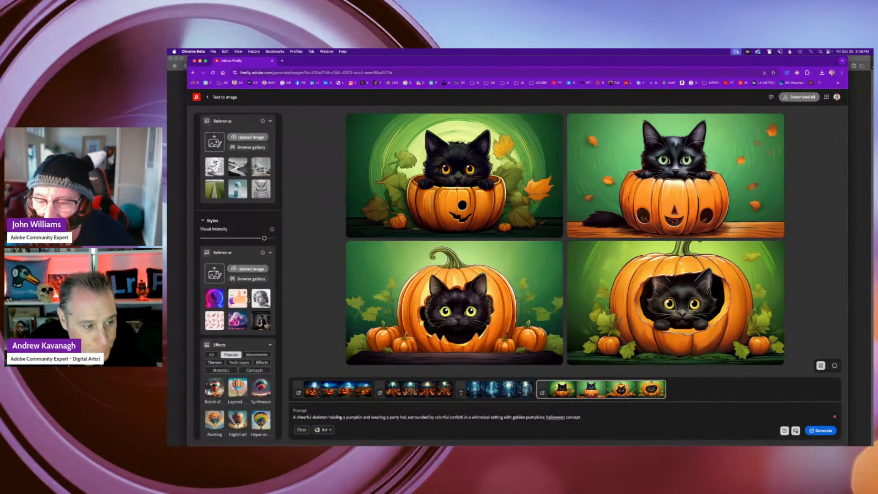
pyautogui.click(211, 296)
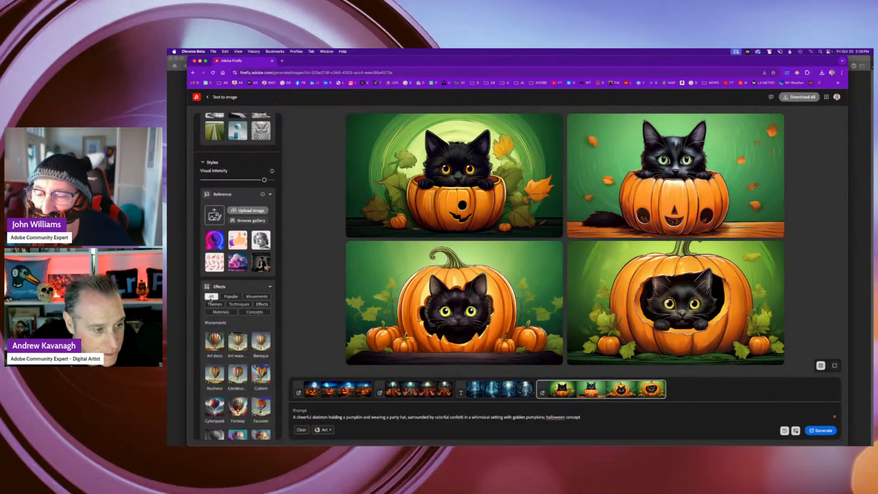
pyautogui.scroll(-4, 234, 308)
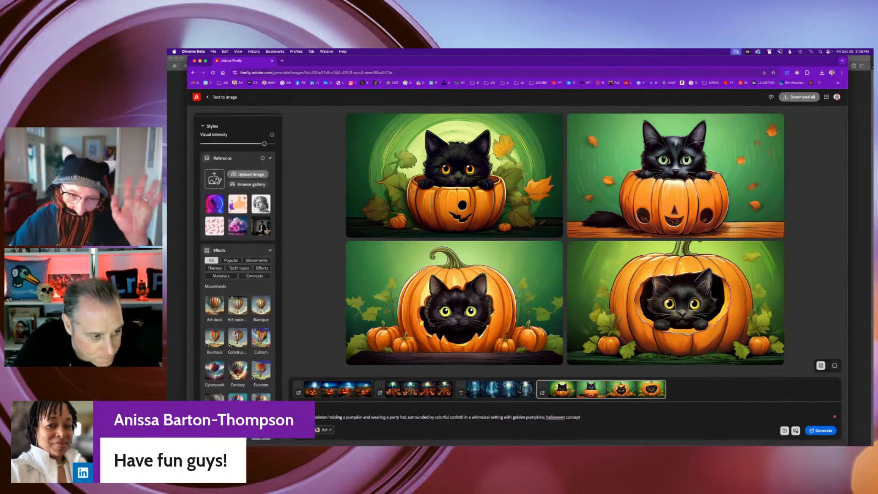
pyautogui.scroll(-2, 235, 332)
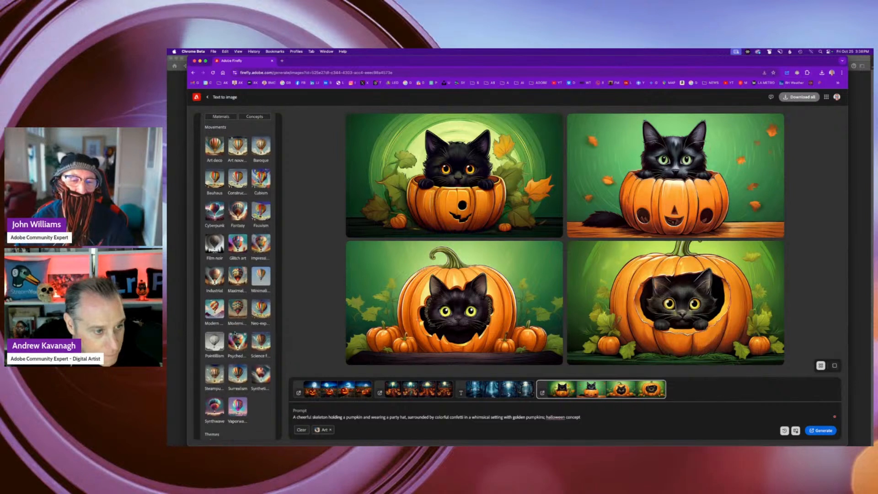
pyautogui.scroll(-1, 235, 333)
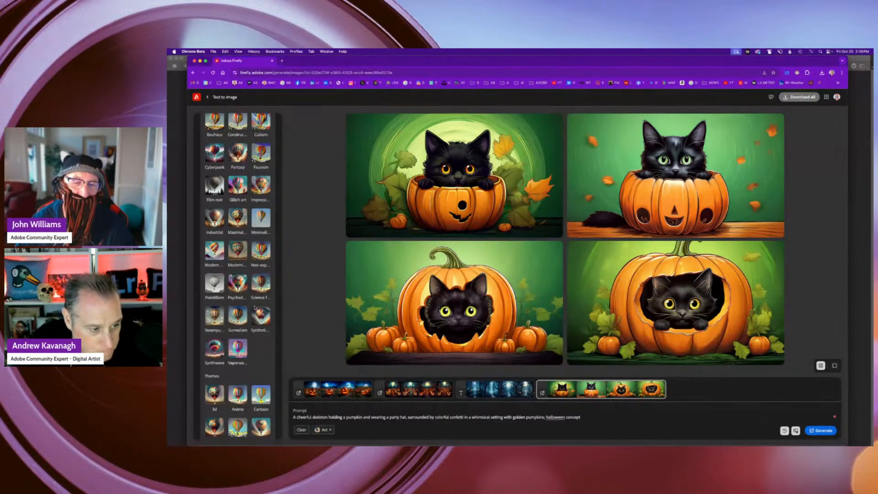
pyautogui.click(237, 315)
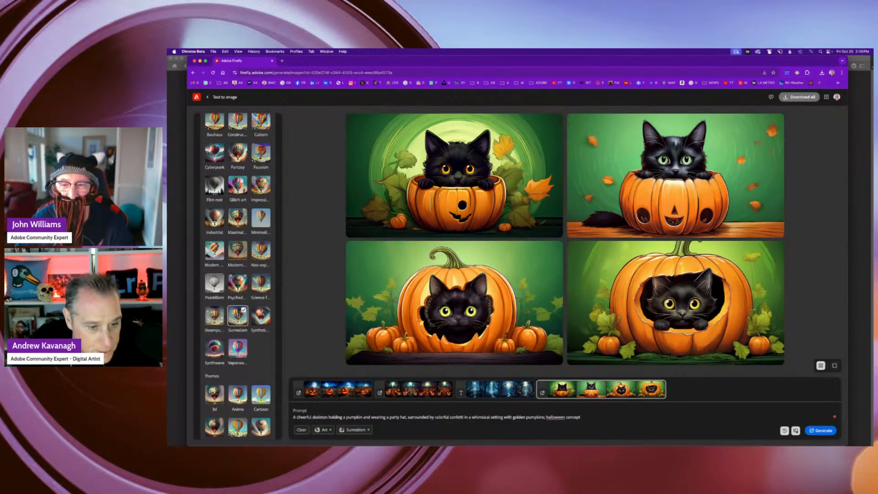
pyautogui.scroll(-6, 249, 332)
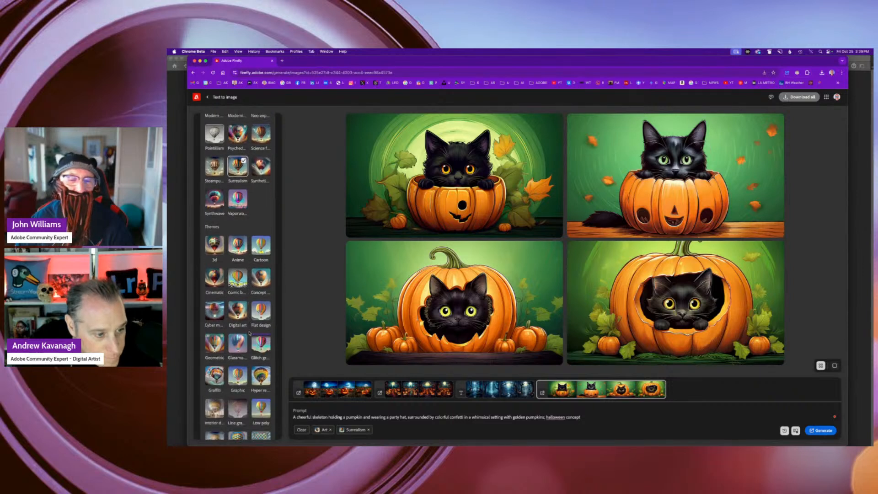
pyautogui.scroll(-1, 249, 333)
pyautogui.scroll(-1, 249, 333)
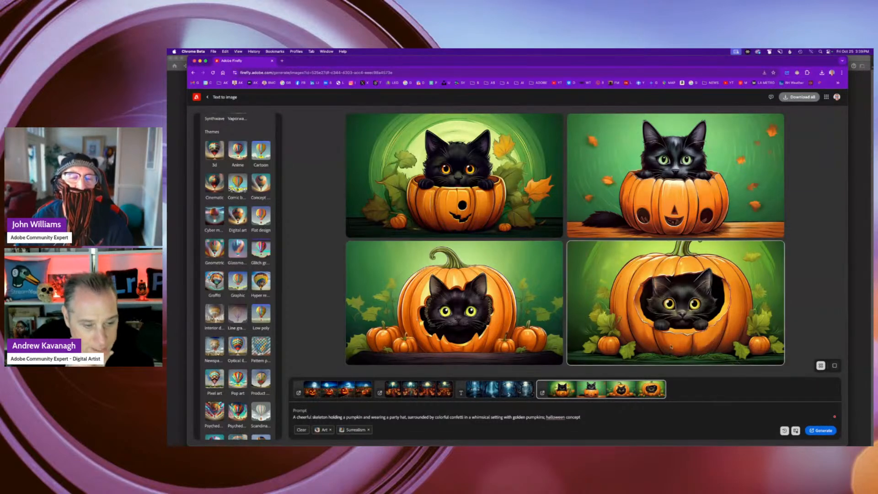
pyautogui.click(821, 431)
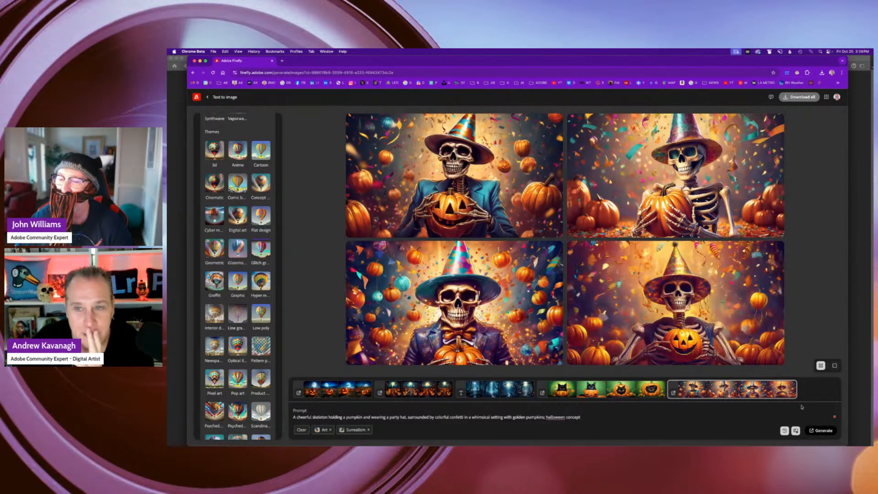
# Examine the four generated skeleton images one after another in the enlarged preview and return to the image grid
pyautogui.click(455, 183)
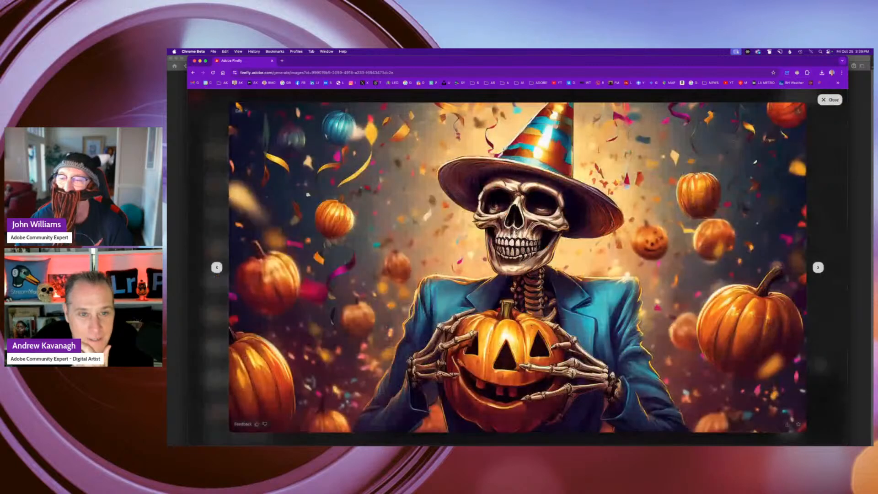
pyautogui.click(817, 267)
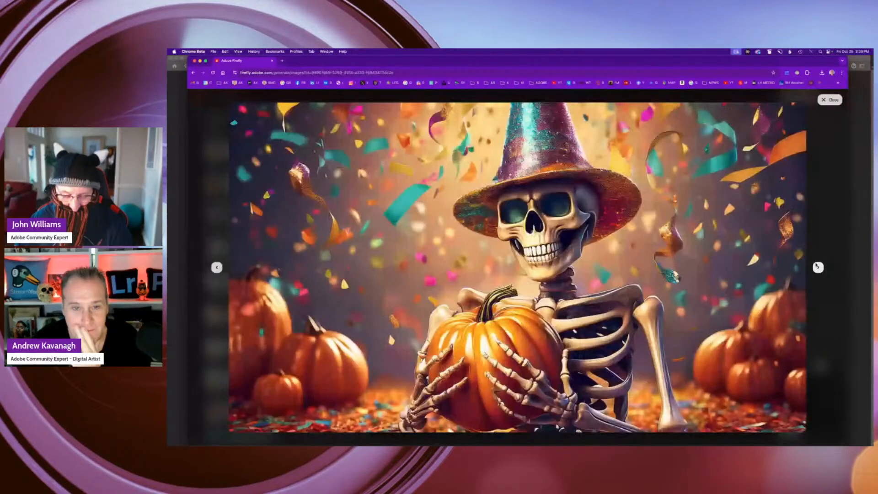
pyautogui.click(817, 267)
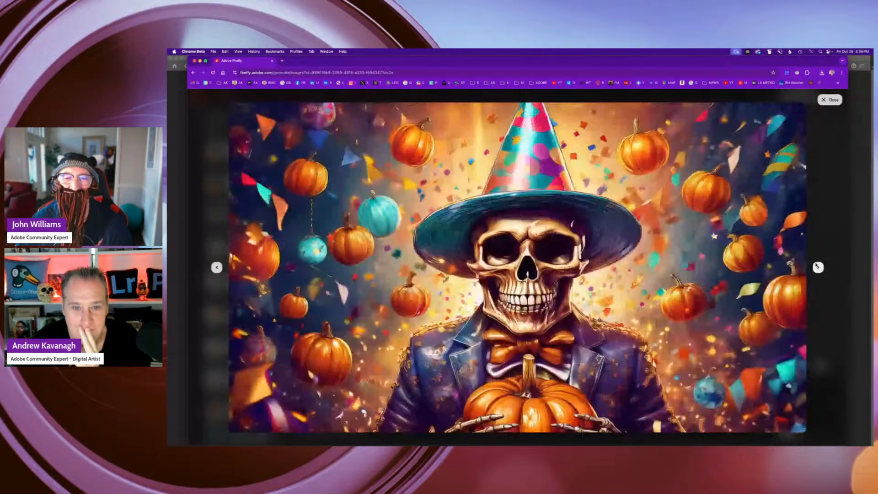
pyautogui.click(817, 267)
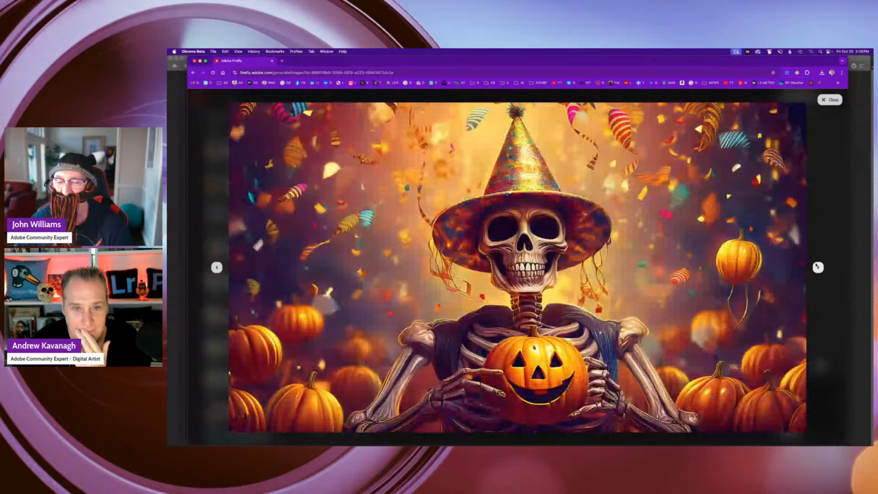
pyautogui.click(829, 99)
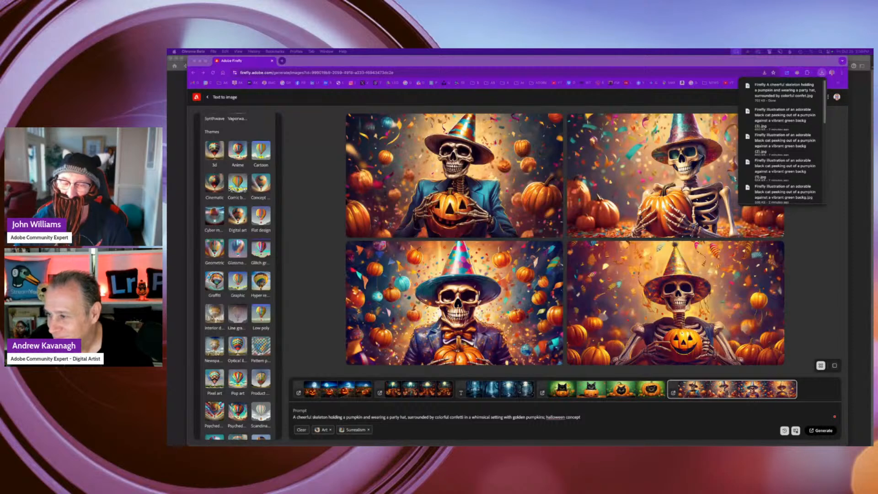
pyautogui.click(615, 420)
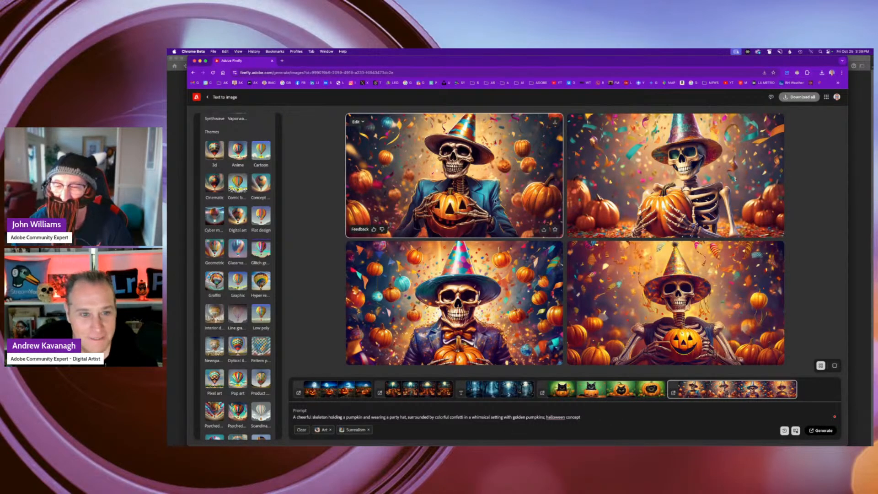
# Submit the first image, the skeleton in a blue jacket holding a jack-o'-lantern, to the gallery with the existing public profile
pyautogui.click(498, 204)
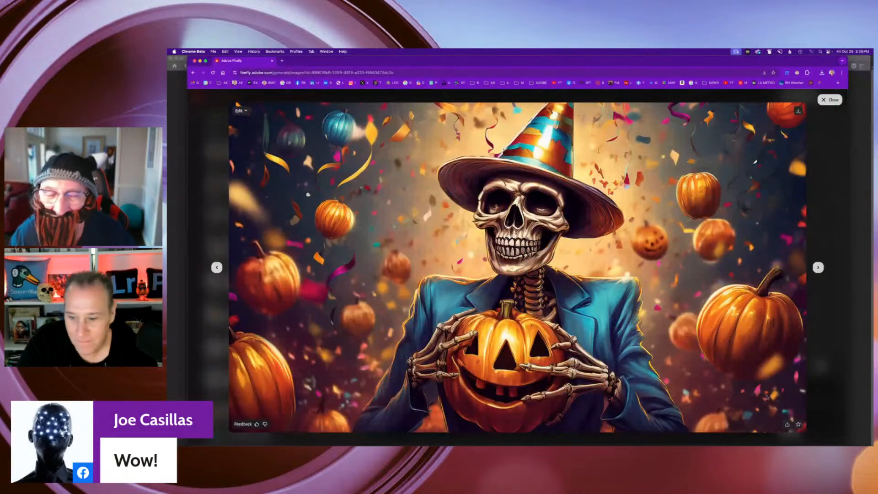
pyautogui.click(787, 425)
pyautogui.click(755, 401)
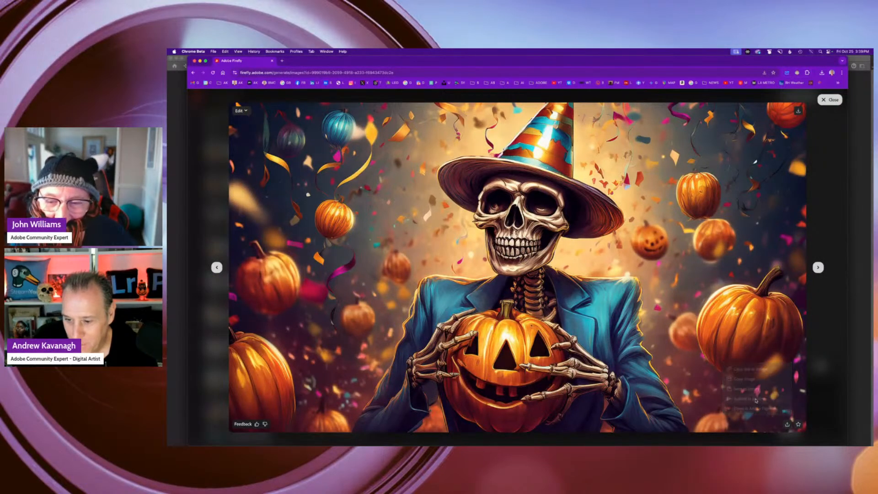
pyautogui.click(559, 319)
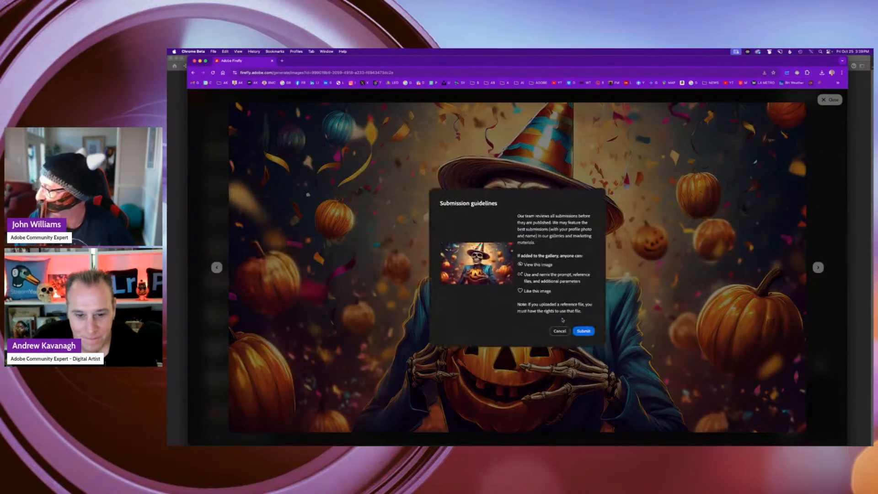
pyautogui.click(583, 331)
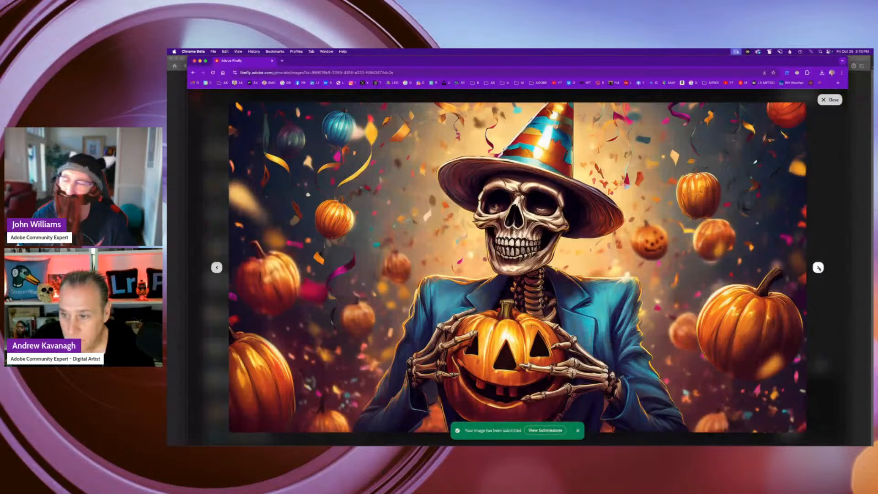
# Submit the second image, the bare-ribbed skeleton hugging an uncarved pumpkin, to the gallery with the existing public profile and close its preview
pyautogui.click(818, 268)
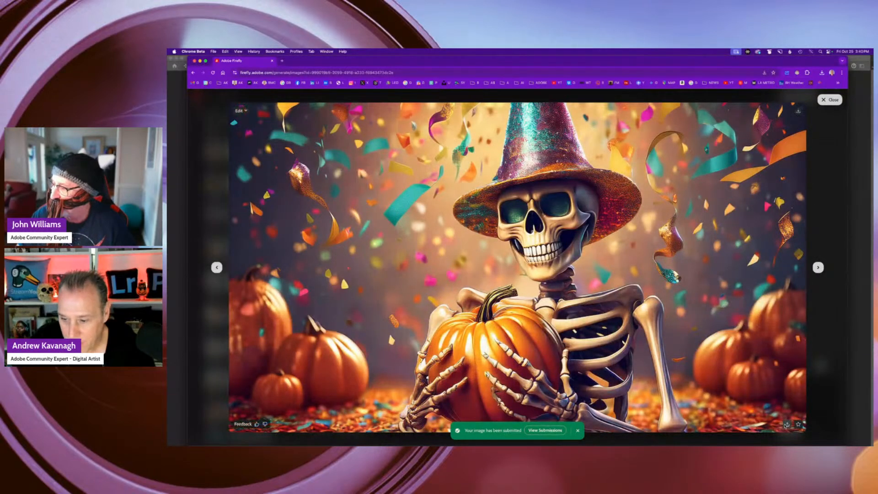
pyautogui.click(787, 424)
pyautogui.click(750, 398)
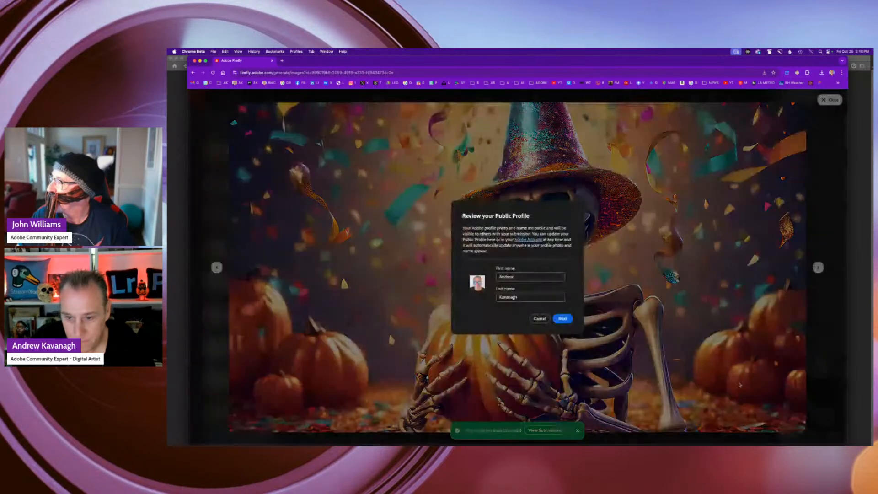
pyautogui.click(562, 318)
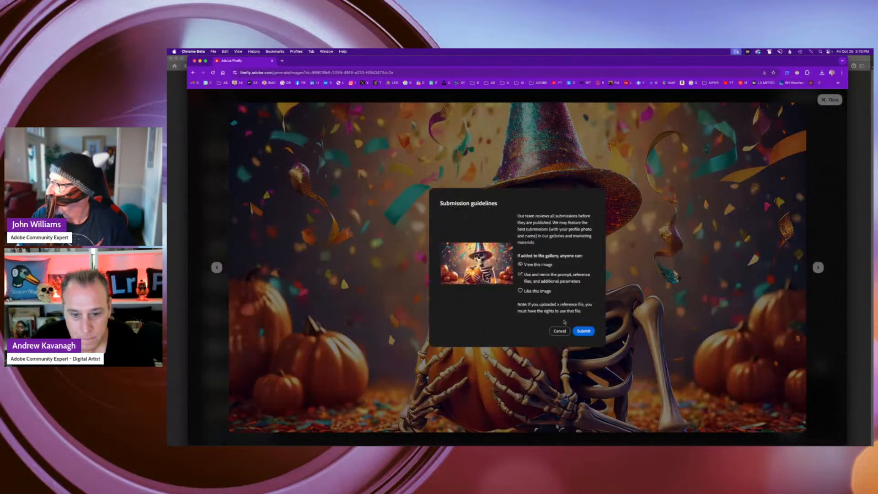
pyautogui.click(587, 331)
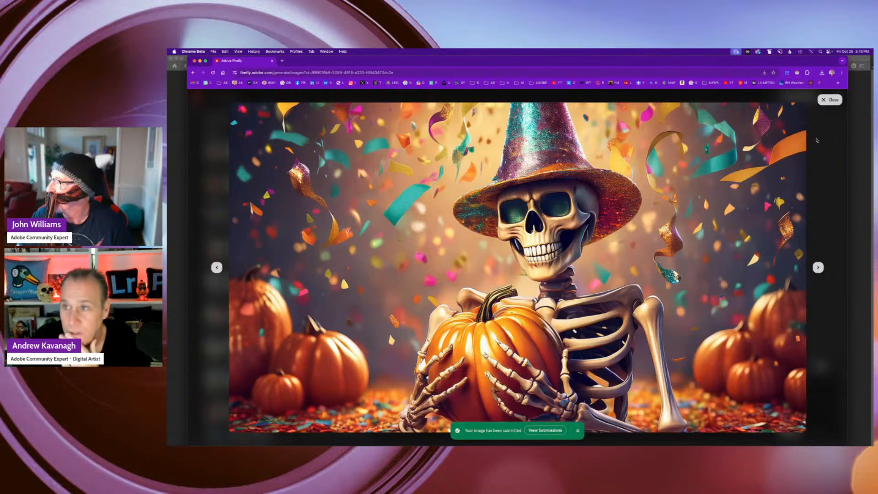
pyautogui.click(826, 101)
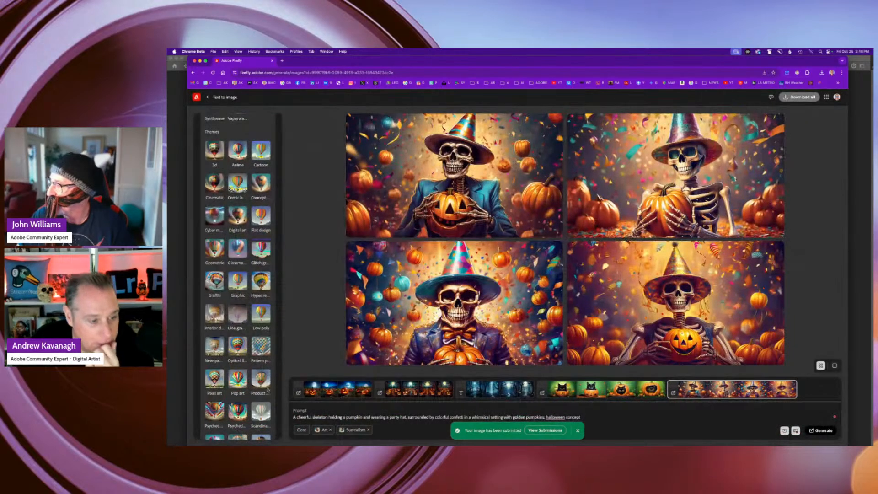
# Add the Graphic theme effect alongside Surrealism and generate the skeleton images again
pyautogui.scroll(-3, 262, 392)
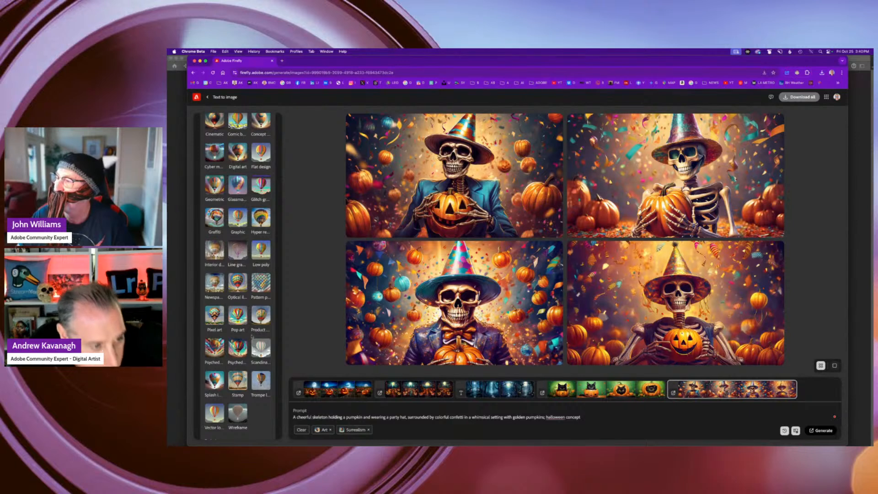
pyautogui.click(238, 217)
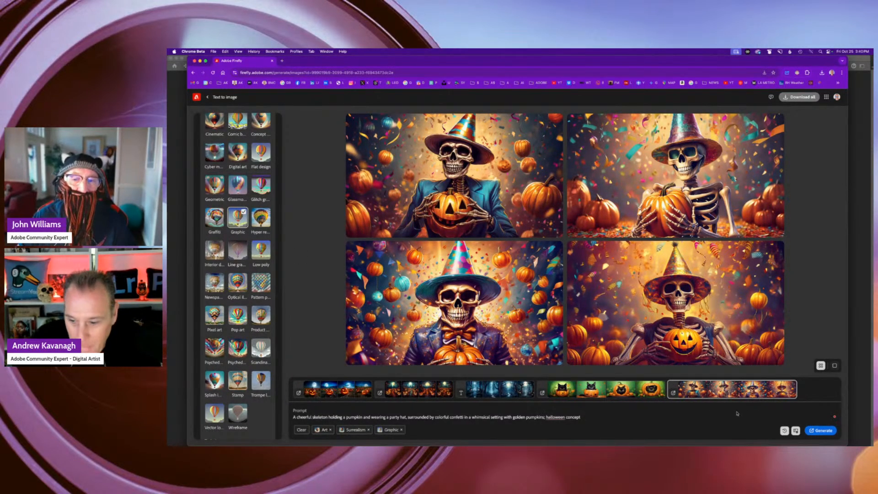
pyautogui.click(823, 431)
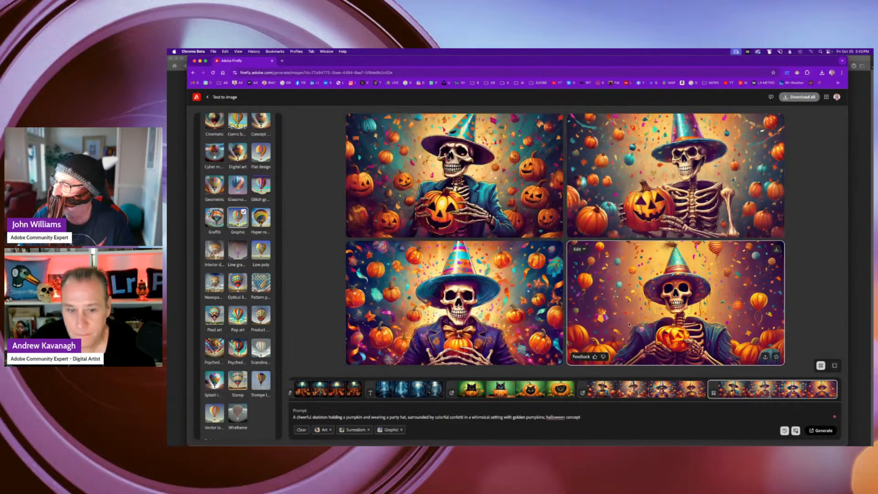
# Examine the four new skeleton images one after another in the enlarged preview and download all of them
pyautogui.click(457, 183)
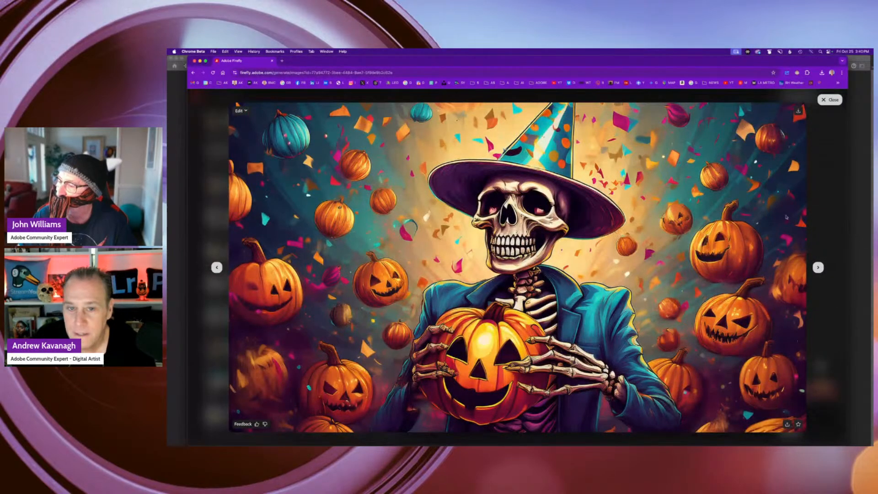
pyautogui.click(818, 267)
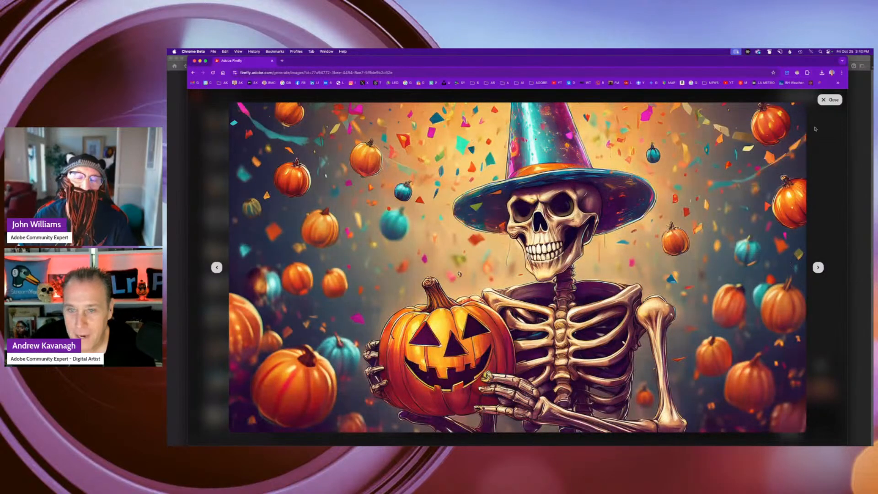
pyautogui.click(817, 268)
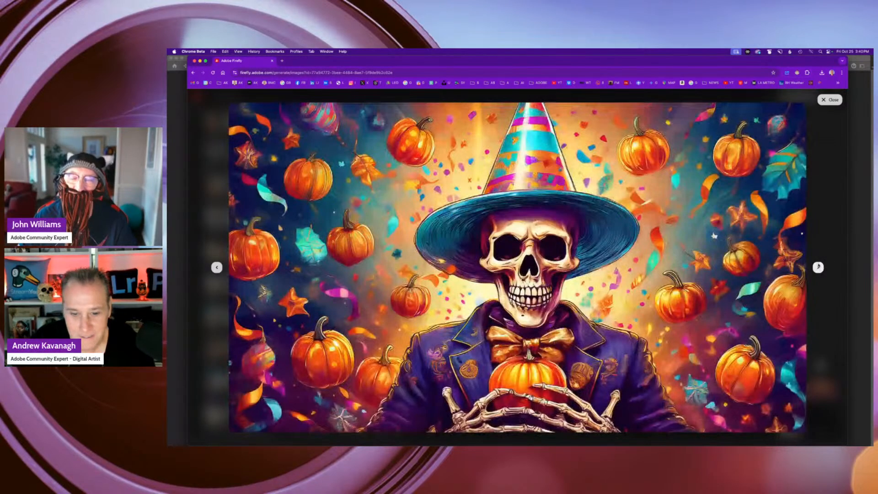
pyautogui.click(818, 267)
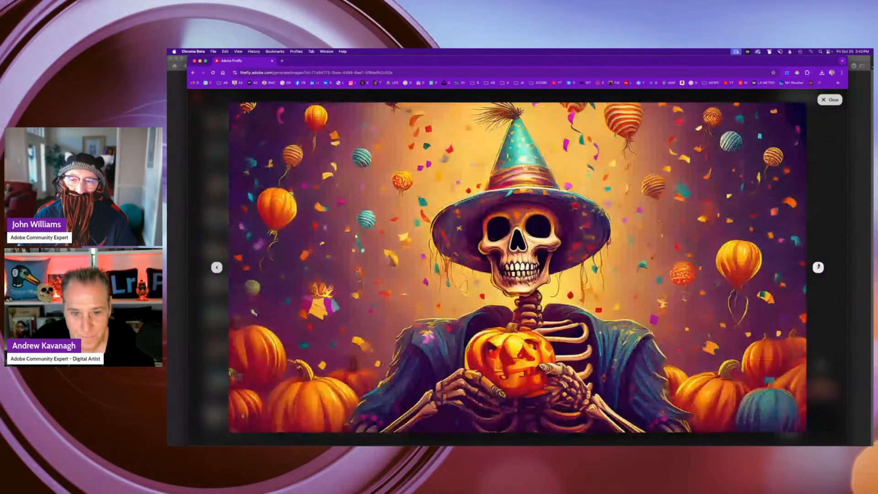
pyautogui.click(832, 99)
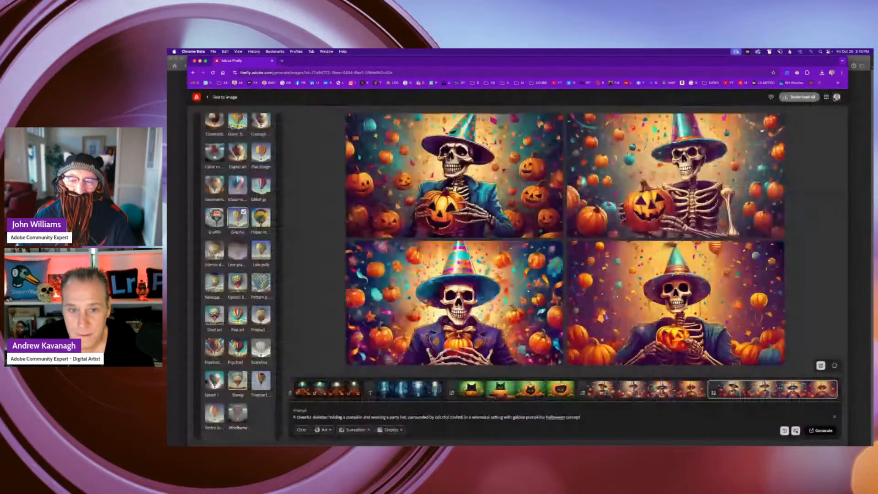
pyautogui.click(799, 98)
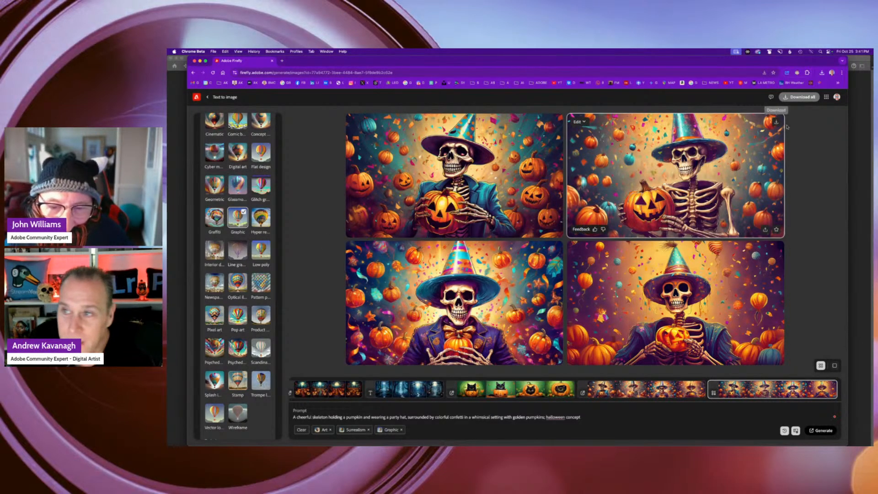
# Check how many monthly generative credits are left in the account details and close them again
pyautogui.click(837, 97)
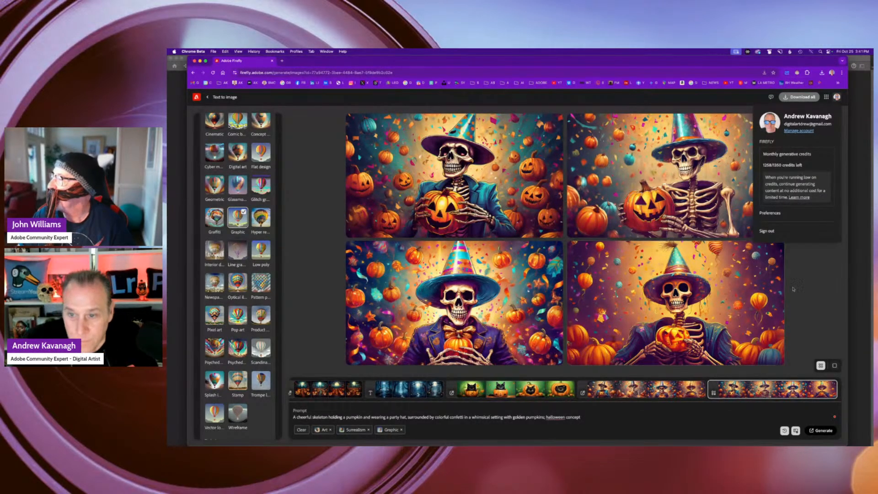
pyautogui.click(809, 275)
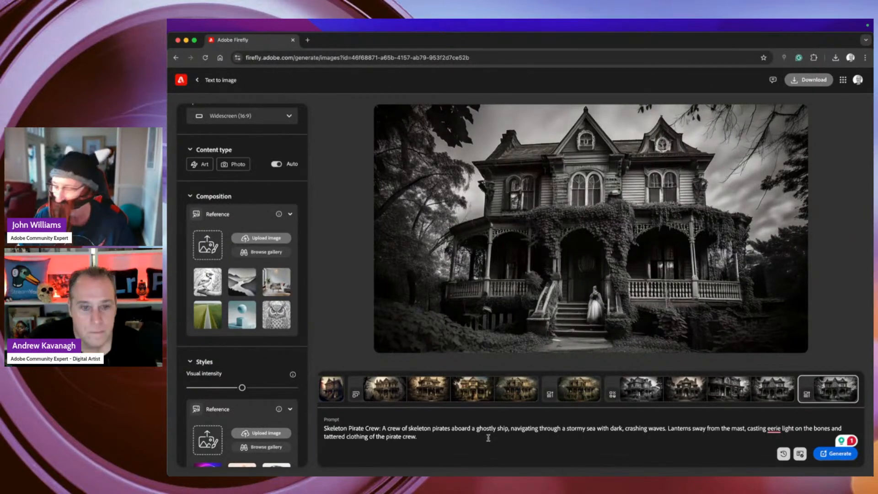
# Generate images from the Skeleton Pirate Crew prompt and look through the four results
pyautogui.click(836, 456)
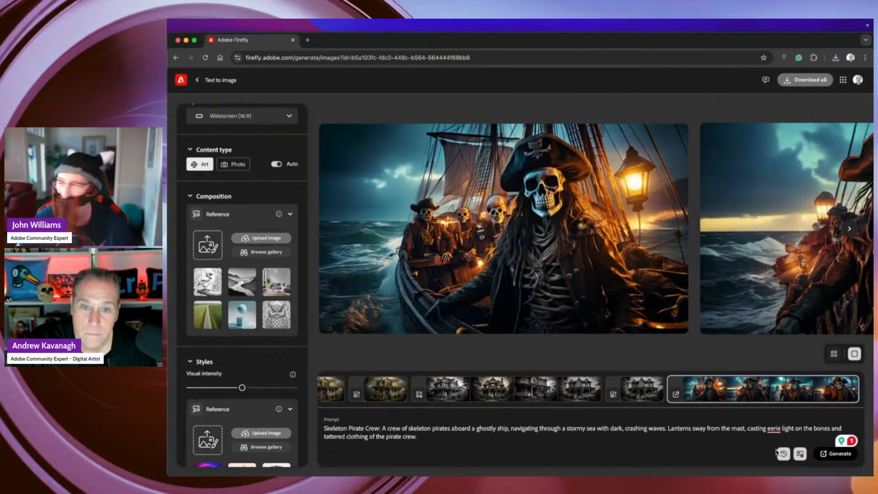
pyautogui.click(850, 230)
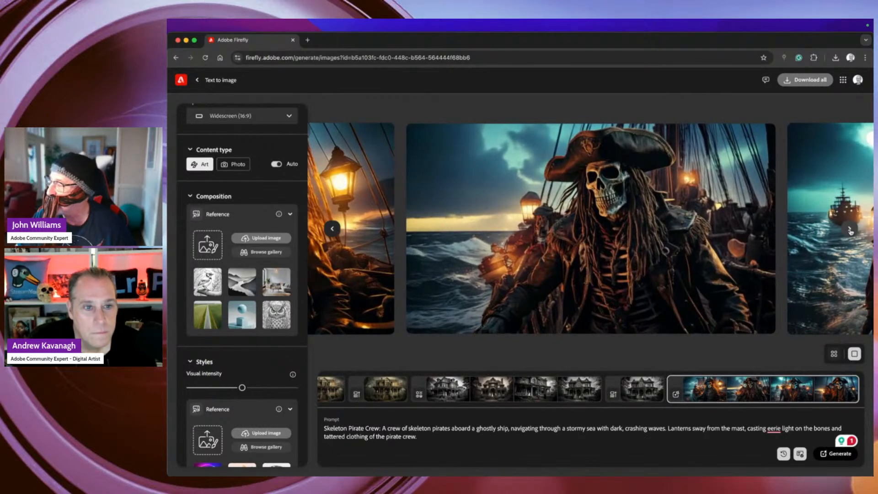
pyautogui.click(849, 230)
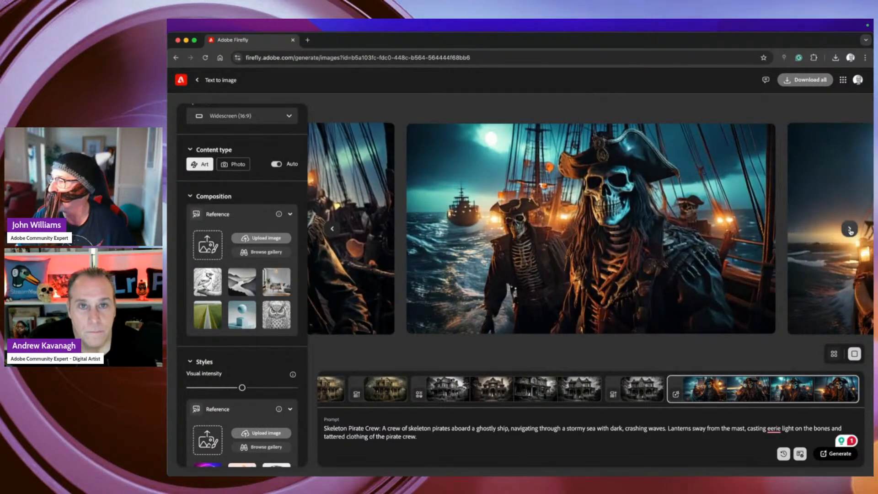
pyautogui.click(849, 230)
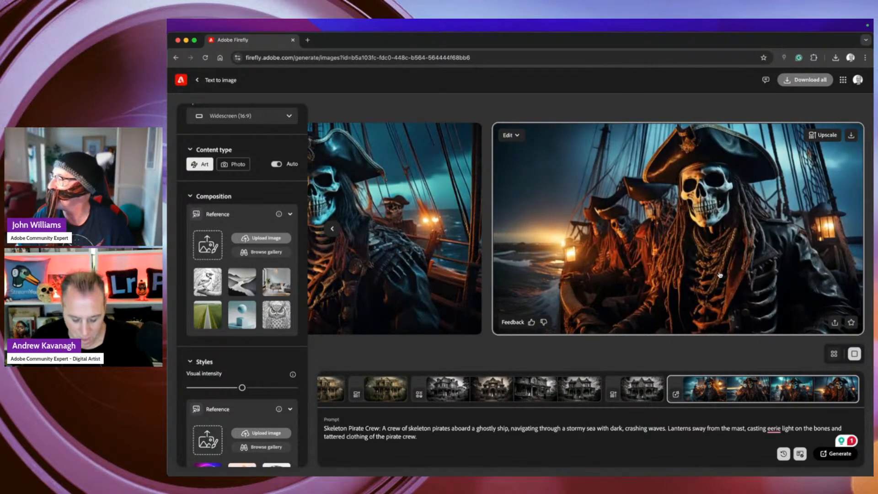
pyautogui.click(332, 230)
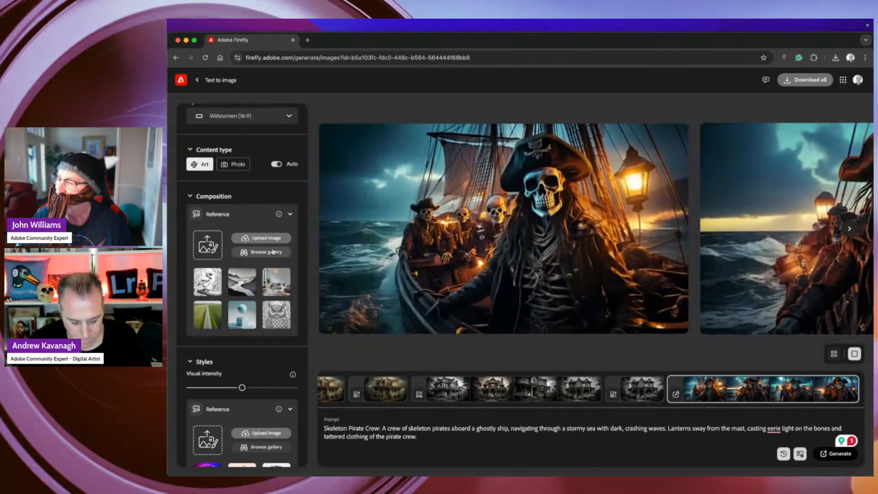
# Set the content type to Art and apply the Acrylic paint technique effect to the pirate crew prompt
pyautogui.click(242, 168)
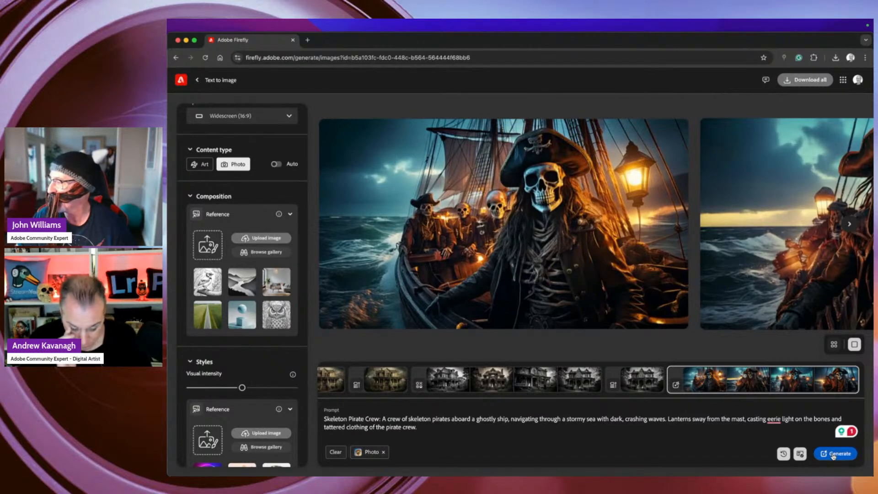
pyautogui.click(198, 166)
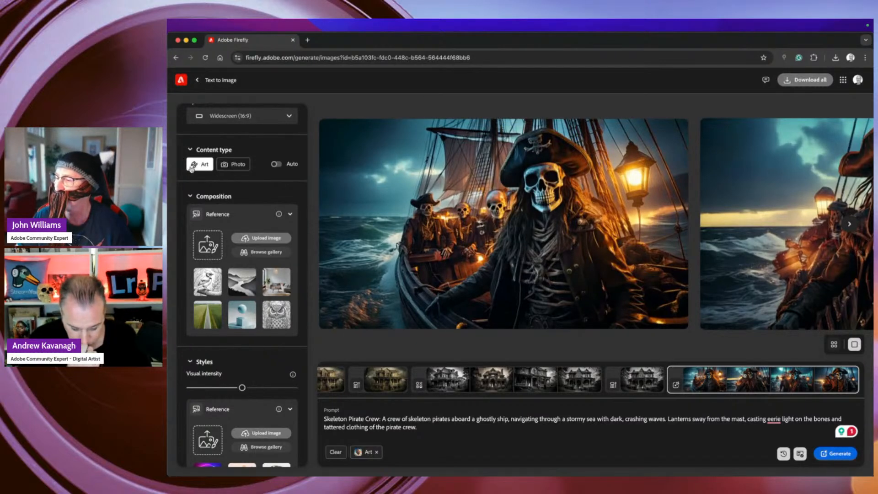
pyautogui.scroll(-3, 266, 282)
pyautogui.scroll(-5, 264, 280)
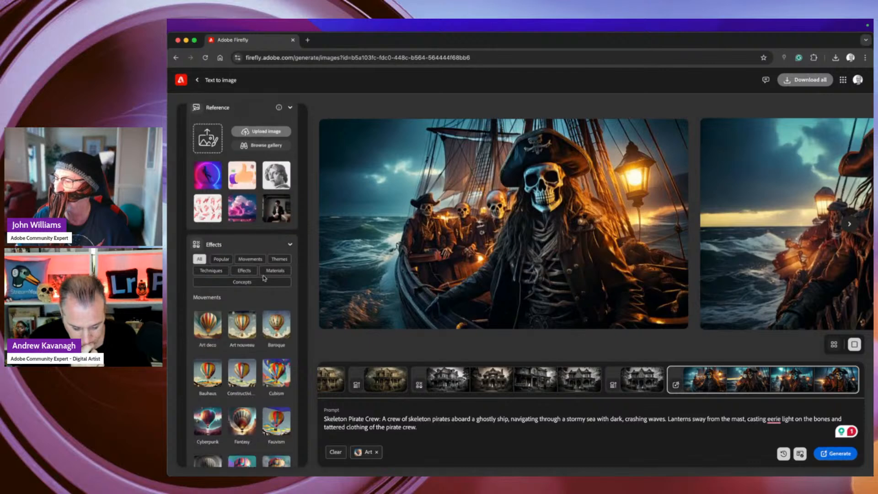
pyautogui.scroll(-2, 265, 280)
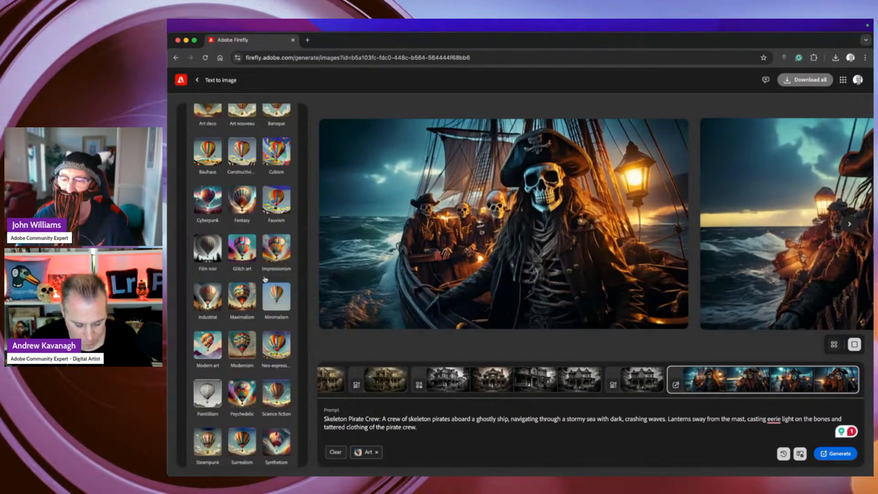
pyautogui.scroll(-2, 264, 279)
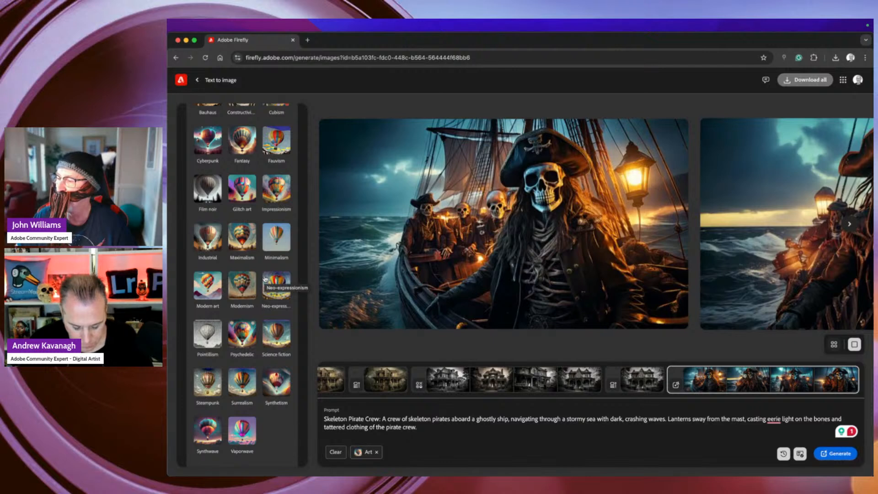
pyautogui.scroll(-3, 279, 292)
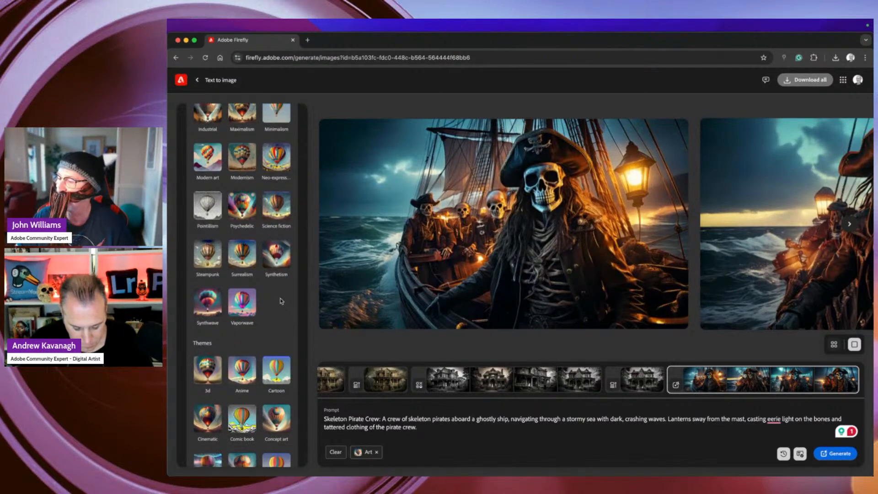
pyautogui.scroll(-2, 281, 300)
pyautogui.scroll(-2, 281, 293)
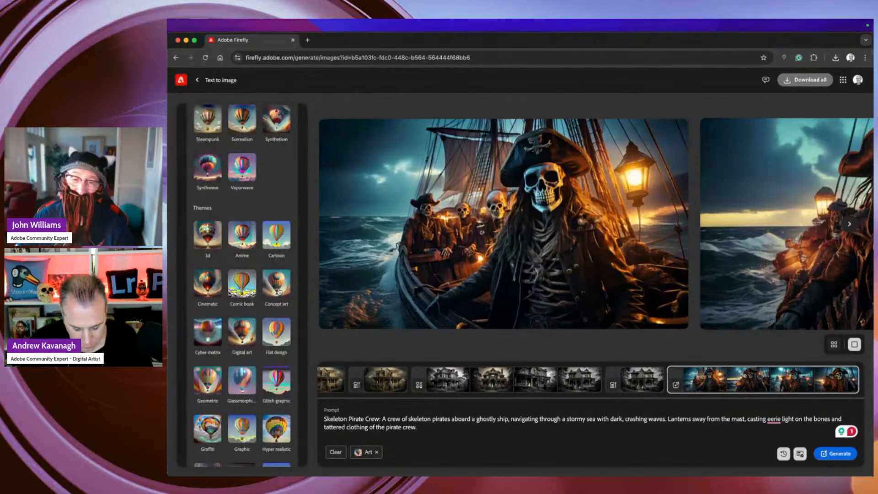
pyautogui.scroll(-1, 278, 293)
pyautogui.scroll(-2, 277, 292)
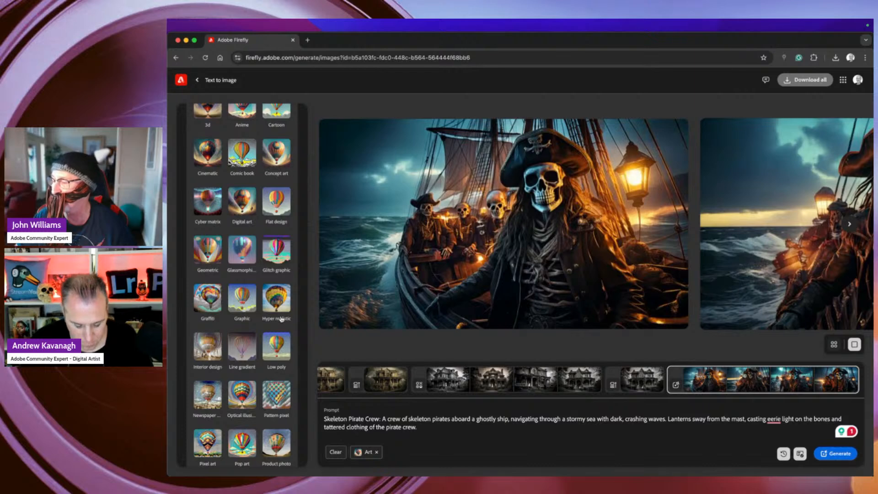
pyautogui.scroll(-3, 282, 319)
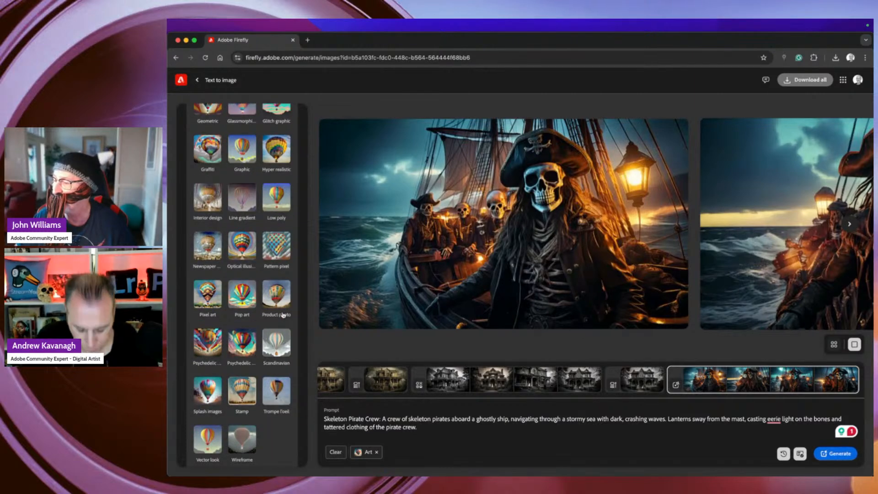
pyautogui.scroll(-5, 283, 315)
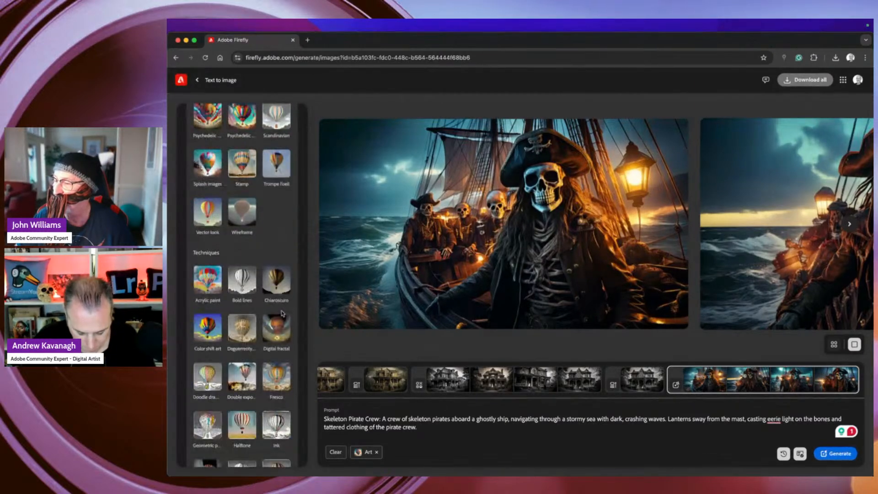
pyautogui.scroll(-1, 282, 314)
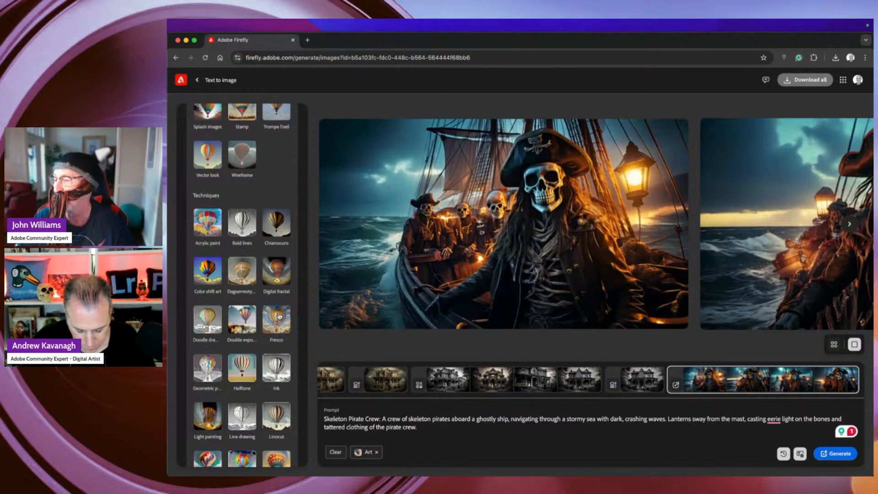
pyautogui.scroll(-1, 280, 306)
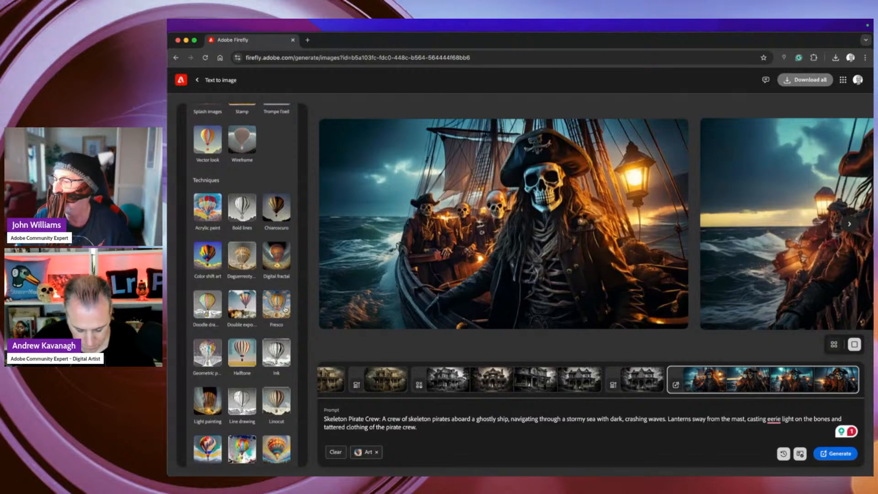
pyautogui.click(207, 215)
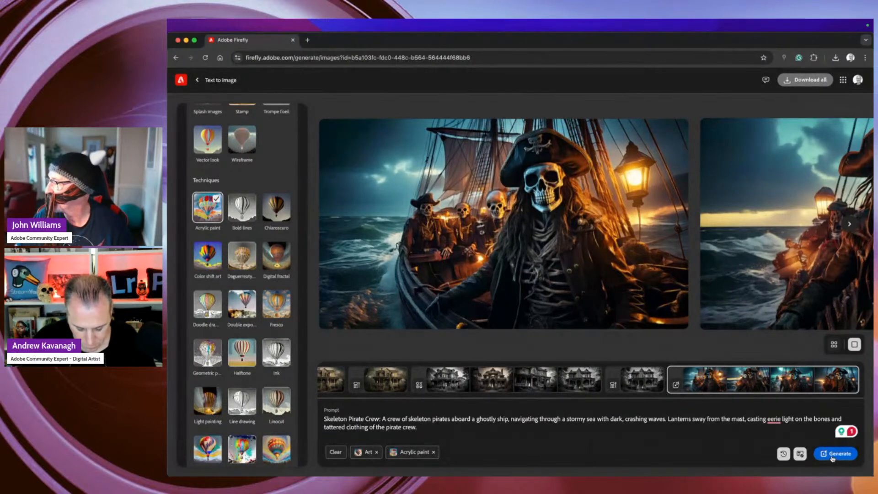
# Raise the Strength of the style effect to its maximum
pyautogui.scroll(-10, 295, 366)
pyautogui.scroll(-15, 296, 365)
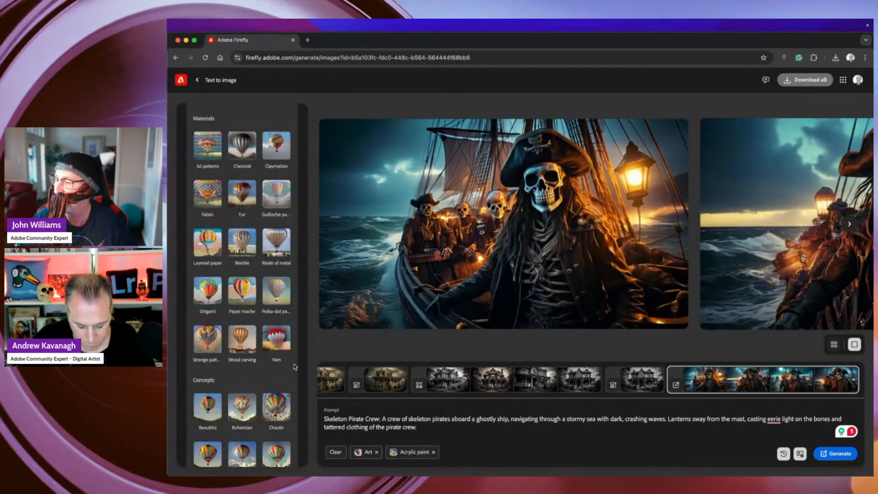
pyautogui.scroll(20, 293, 364)
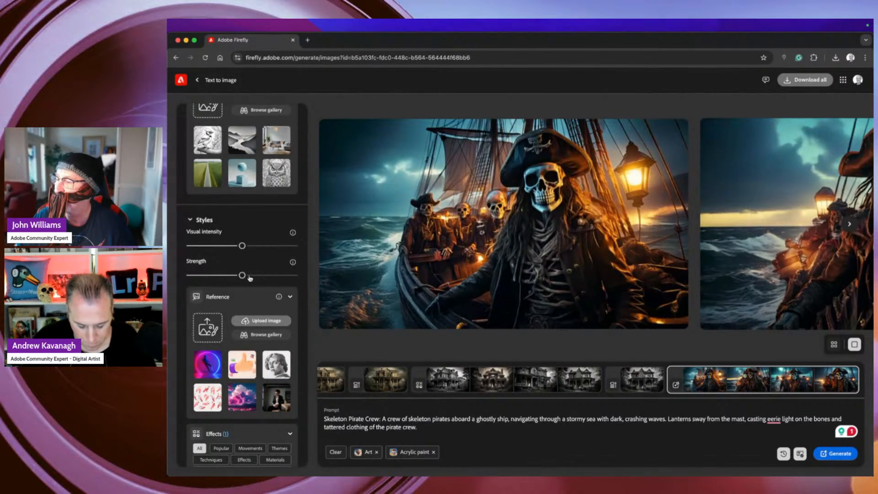
pyautogui.moveTo(241, 274); pyautogui.dragTo(309, 277)
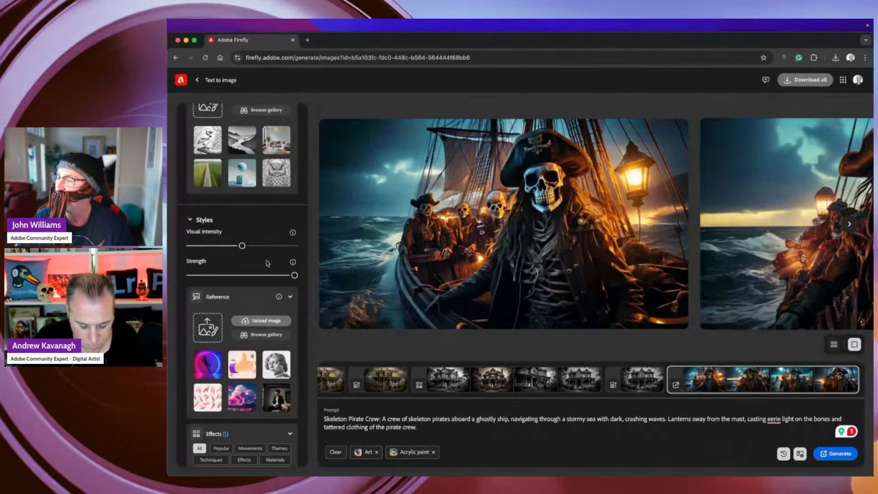
# Generate the Skeleton Pirate Crew prompt as Art with the Acrylic paint effect and look through the four results
pyautogui.scroll(5, 267, 263)
pyautogui.scroll(1, 270, 268)
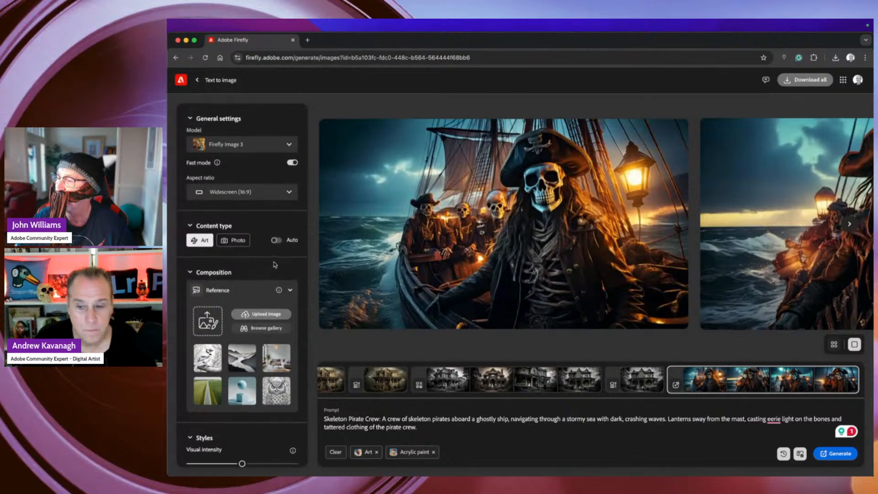
pyautogui.click(824, 457)
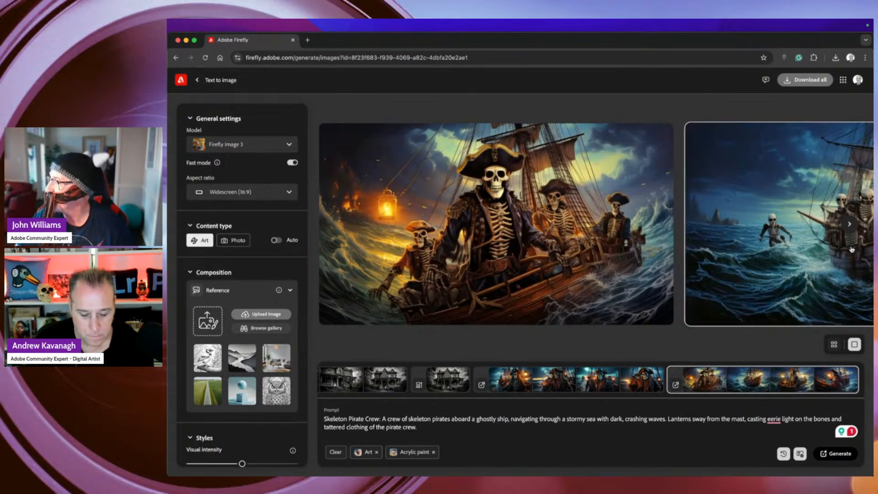
pyautogui.click(848, 224)
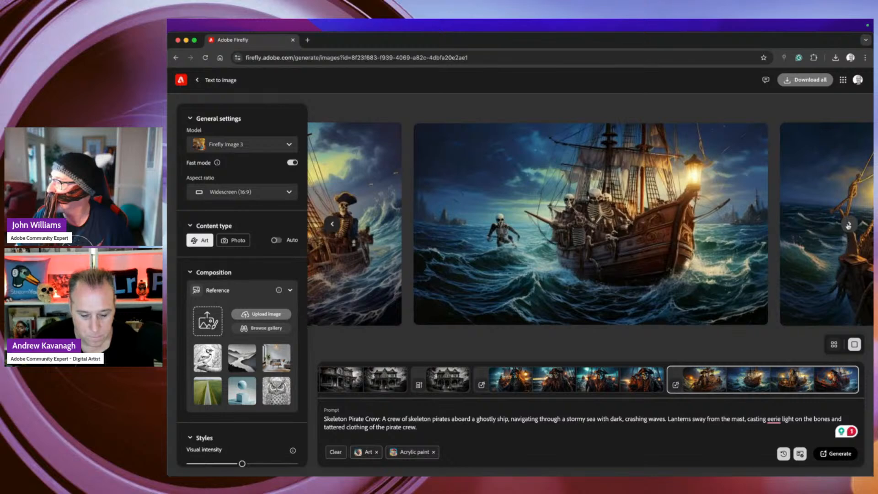
pyautogui.click(849, 225)
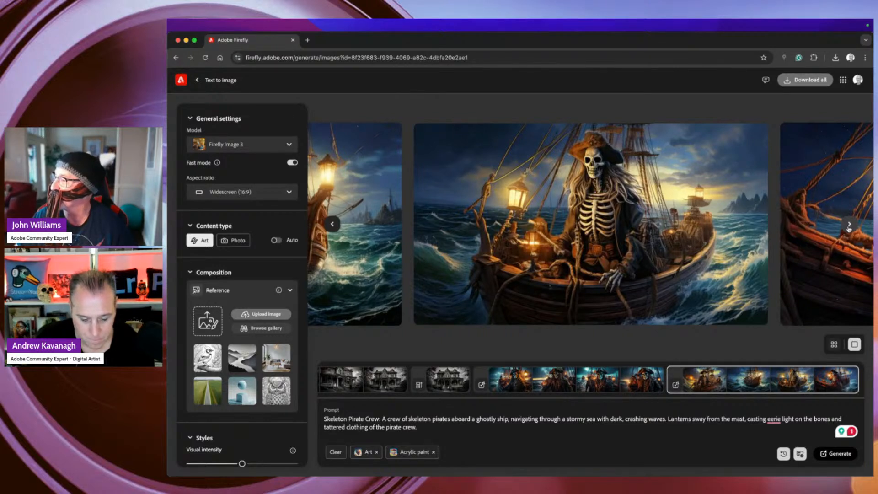
pyautogui.click(849, 225)
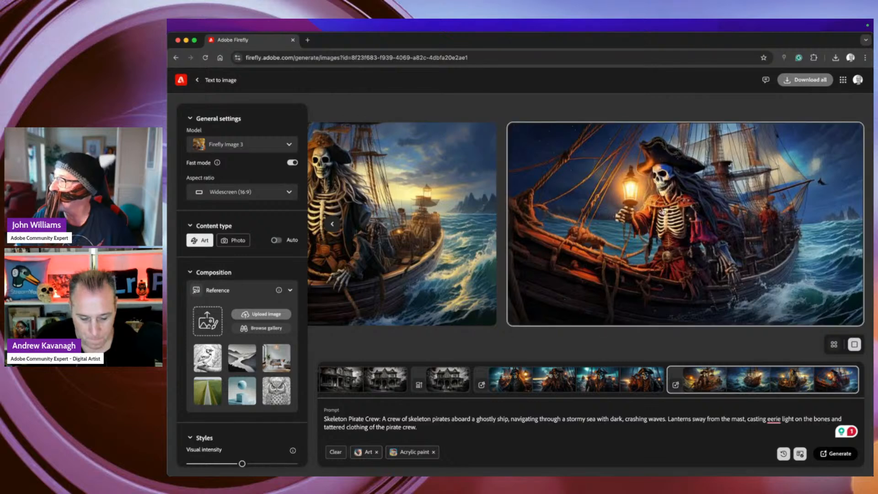
pyautogui.click(333, 225)
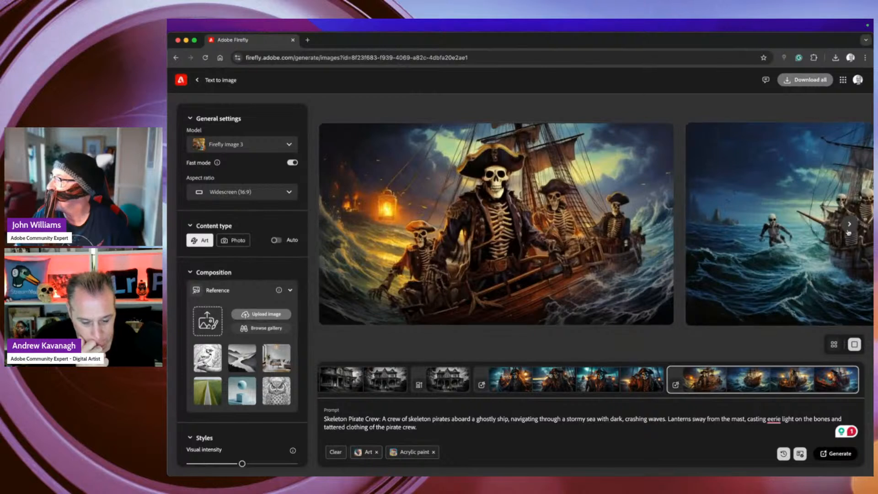
pyautogui.click(848, 224)
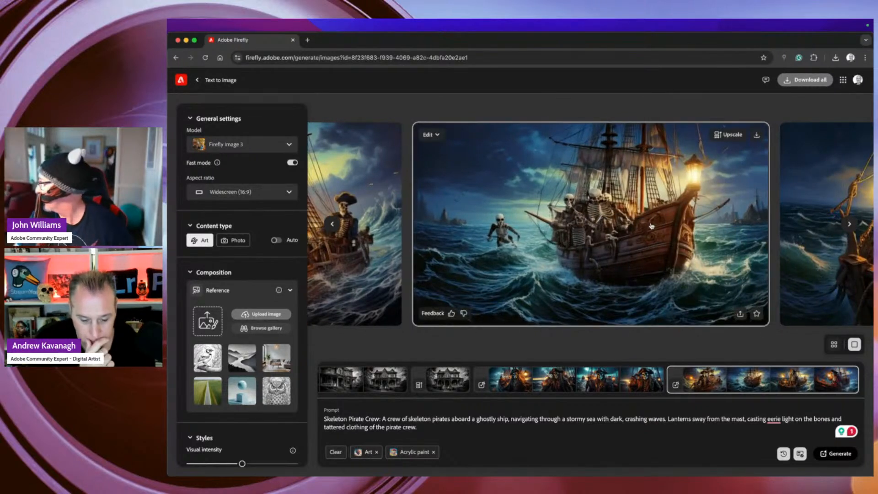
pyautogui.click(331, 226)
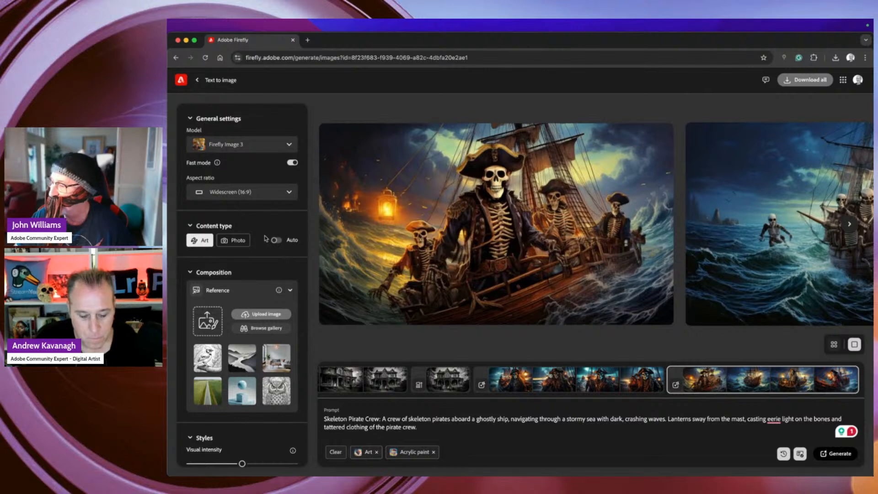
# Turn off Fast mode, regenerate the acrylic paint pirate crew images and look through the four results
pyautogui.scroll(-1, 265, 238)
pyautogui.click(291, 150)
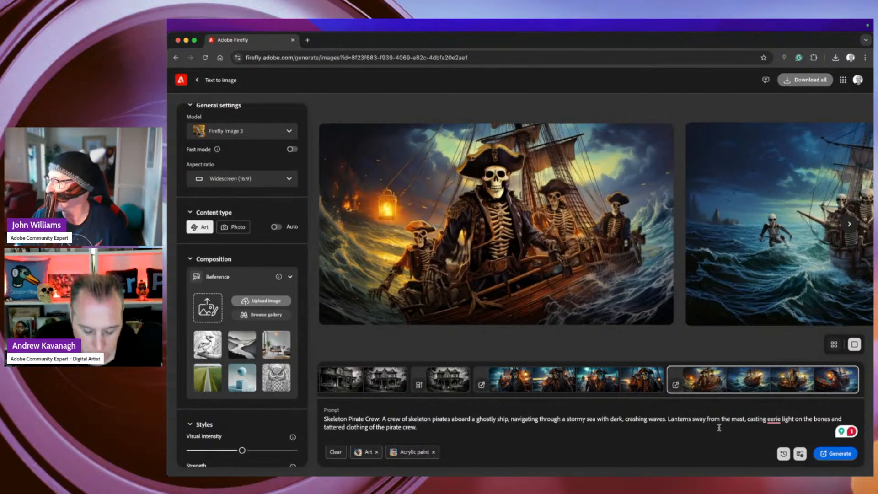
pyautogui.click(834, 455)
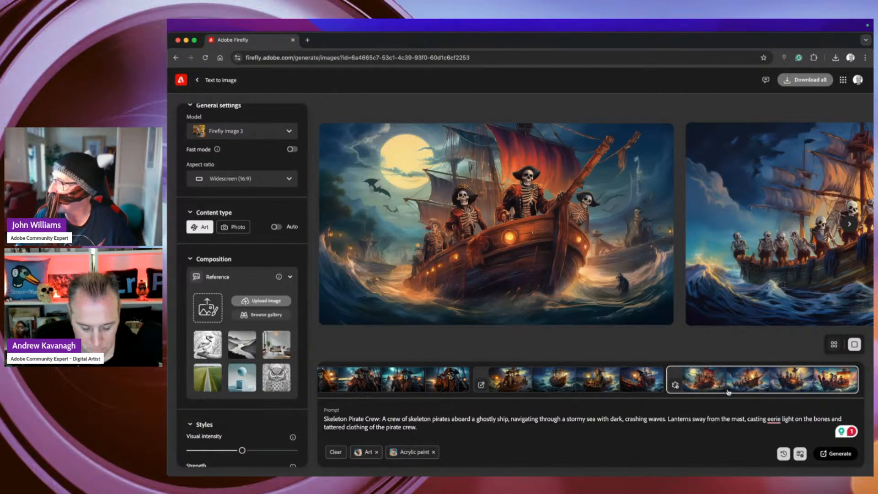
pyautogui.click(851, 225)
pyautogui.click(851, 225)
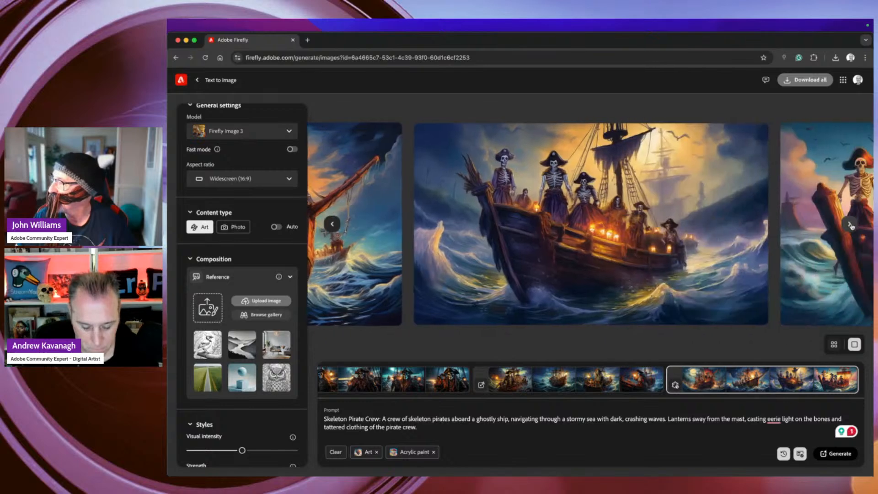
pyautogui.click(852, 226)
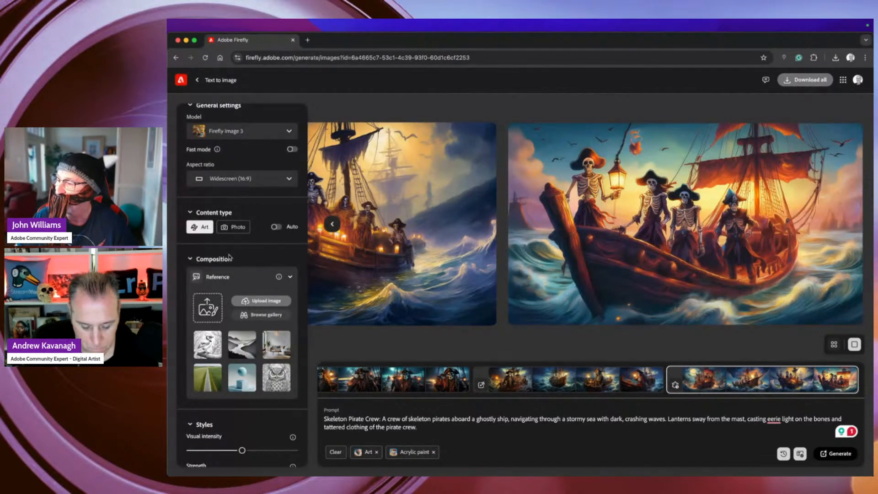
# Set the content type to Auto and clear the Acrylic paint effect from the pirate crew prompt
pyautogui.click(276, 228)
pyautogui.scroll(-5, 279, 268)
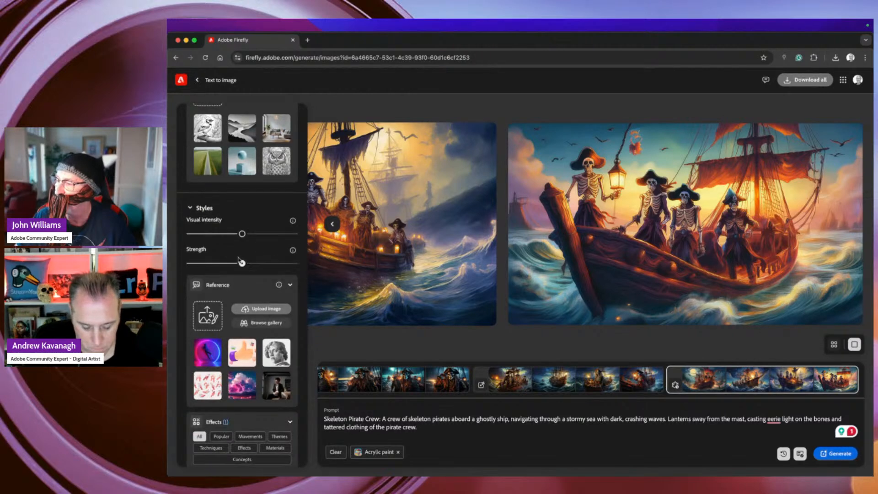
pyautogui.scroll(-10, 264, 277)
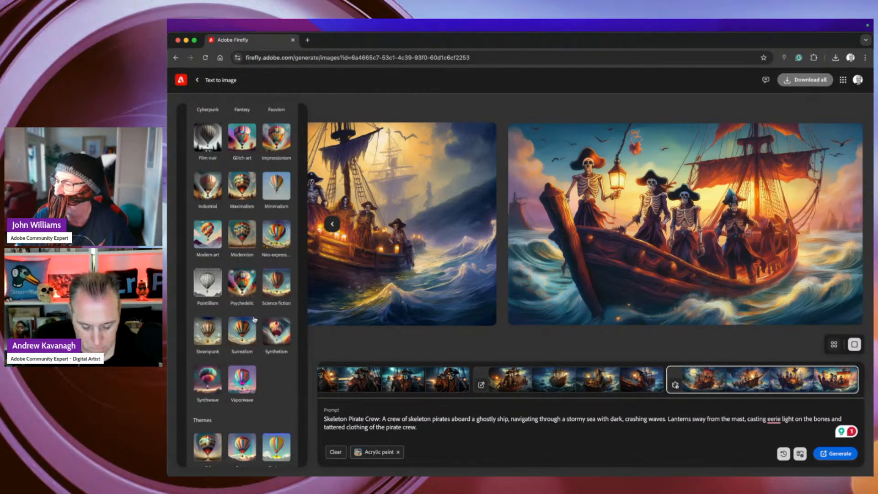
pyautogui.scroll(5, 259, 311)
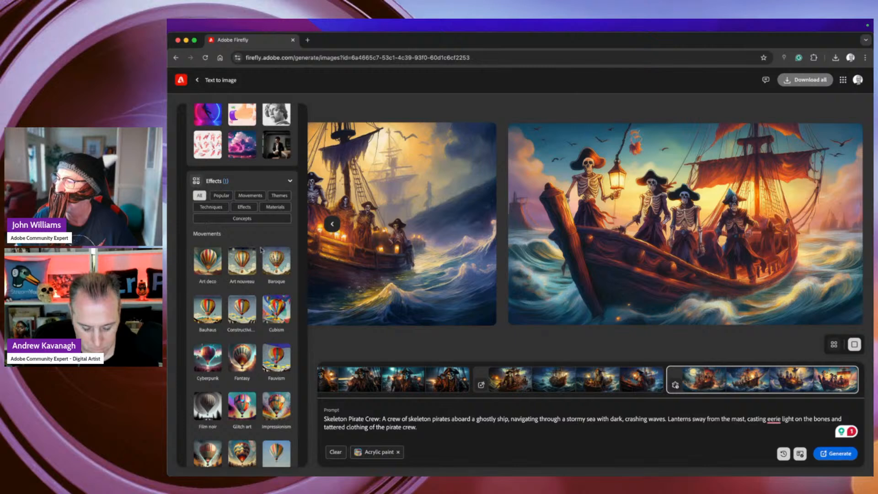
pyautogui.scroll(-1, 261, 250)
pyautogui.click(226, 171)
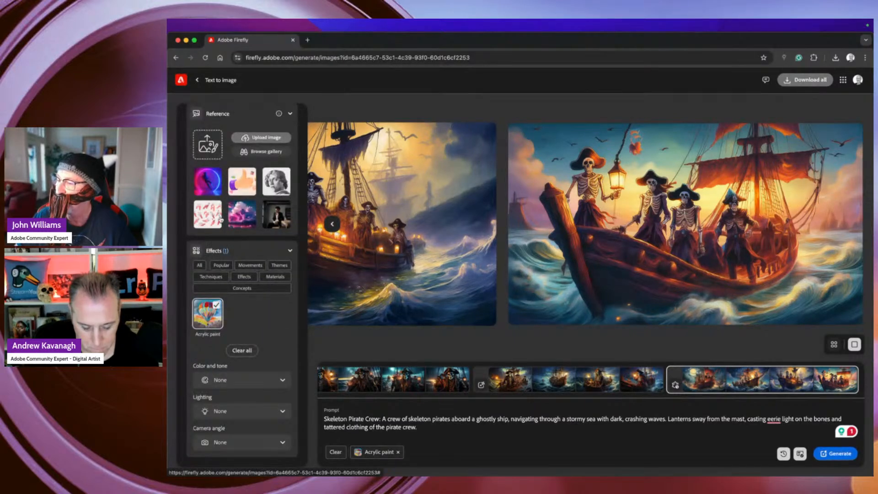
pyautogui.click(215, 313)
pyautogui.click(237, 348)
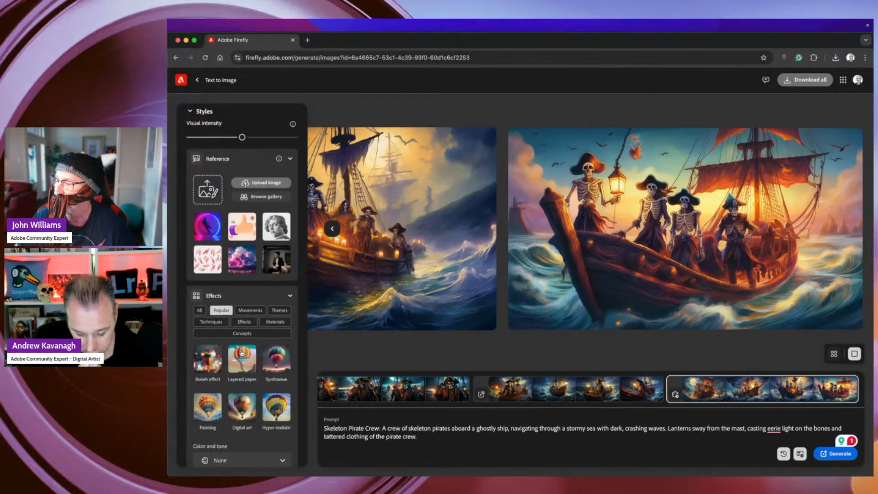
# Generate the pirate crew prompt without any effects and look through the new results
pyautogui.scroll(-2, 259, 327)
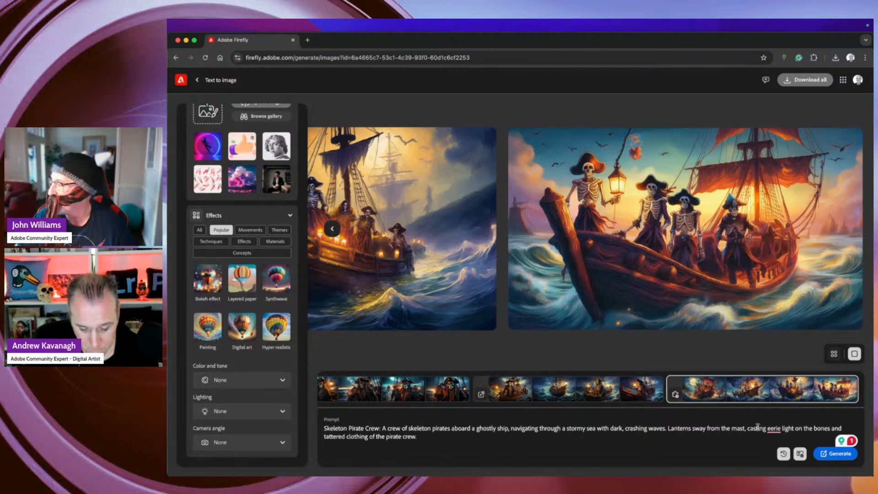
pyautogui.click(834, 456)
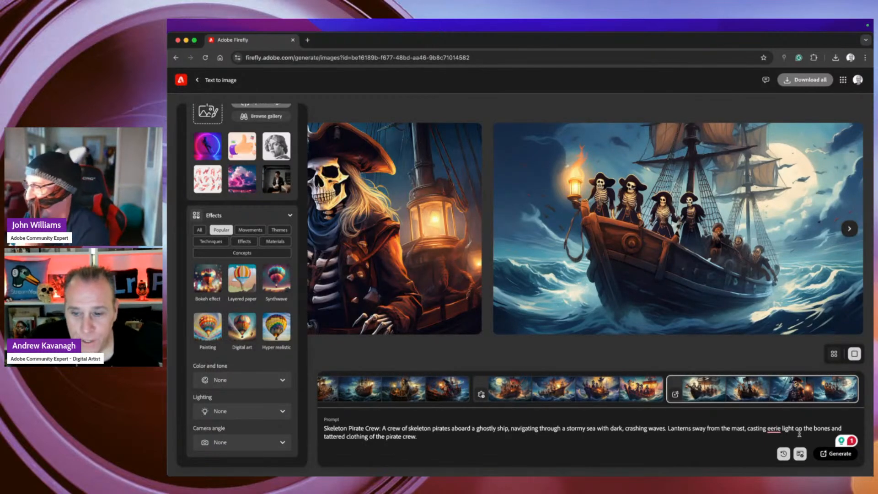
pyautogui.scroll(4, 255, 243)
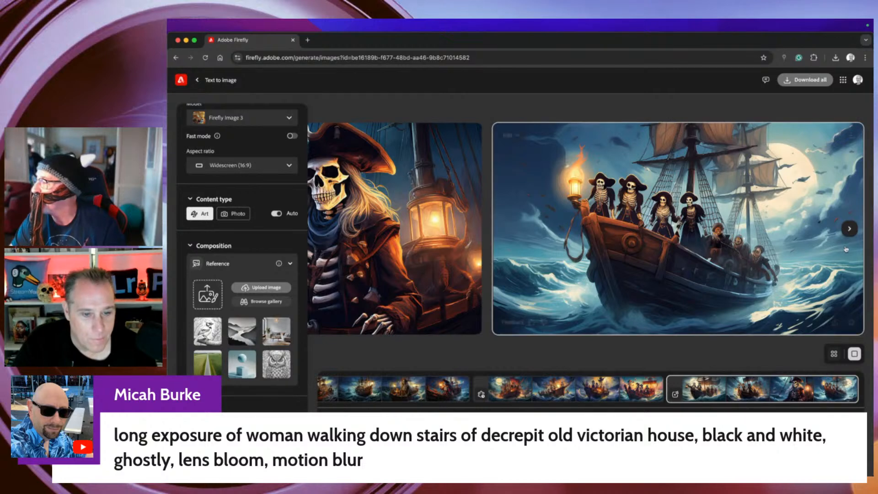
pyautogui.click(849, 228)
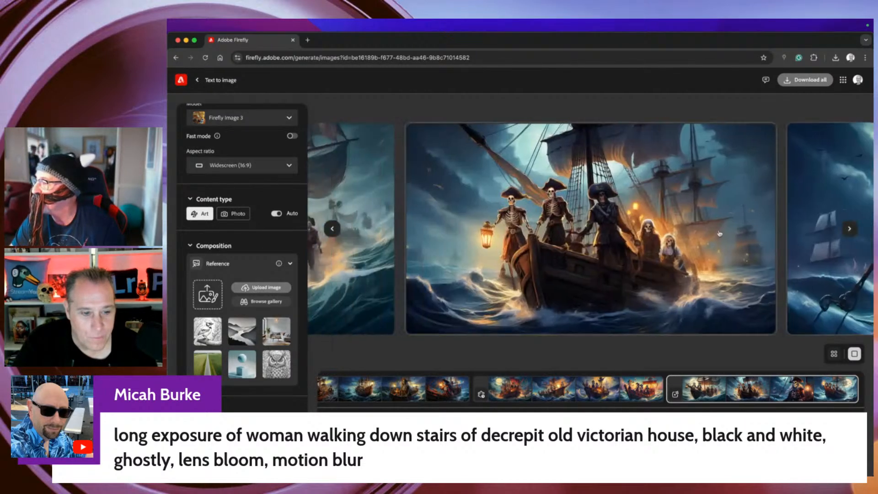
pyautogui.click(332, 228)
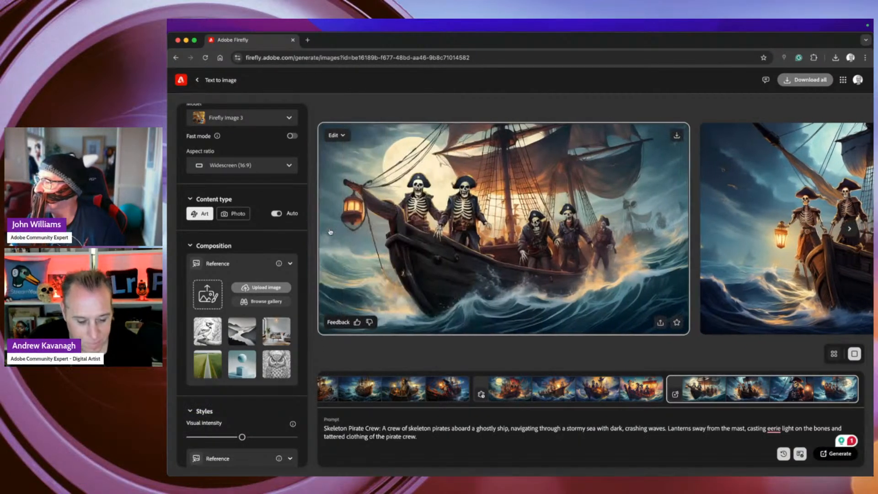
# Set the content type to Photo and the aspect ratio to Square (1:1), and generate the pirate crew images
pyautogui.click(235, 215)
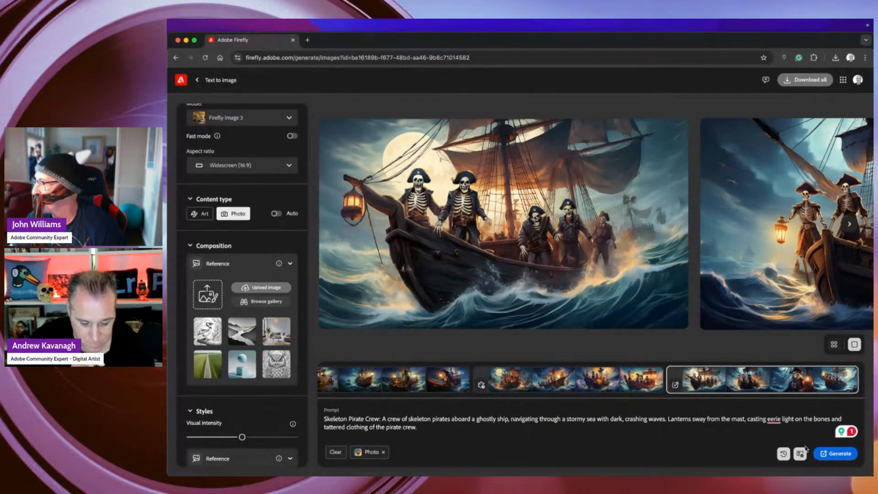
pyautogui.click(241, 168)
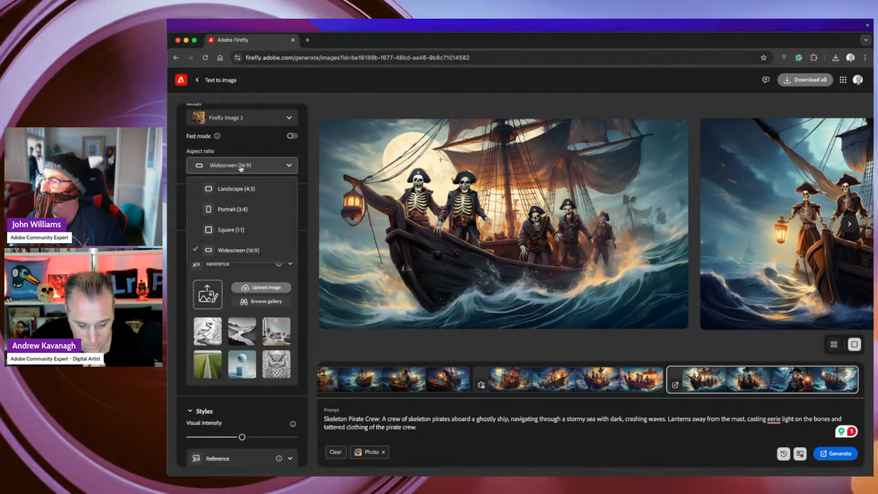
pyautogui.click(234, 228)
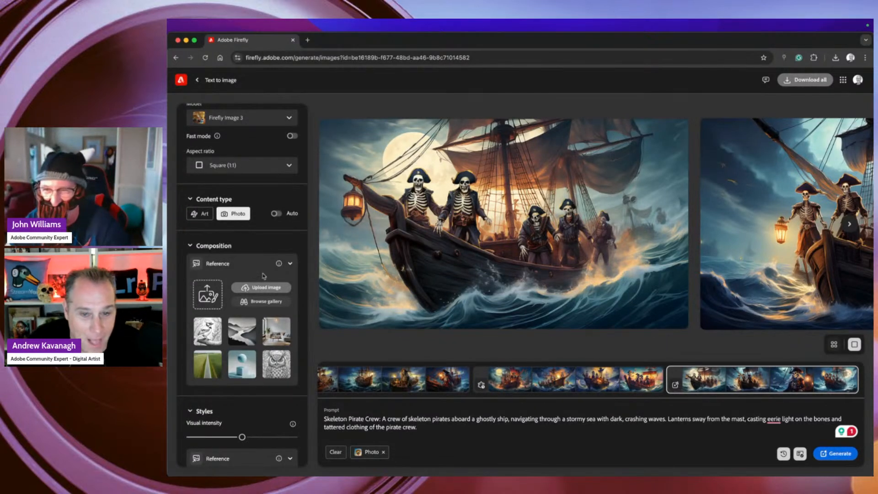
pyautogui.click(835, 454)
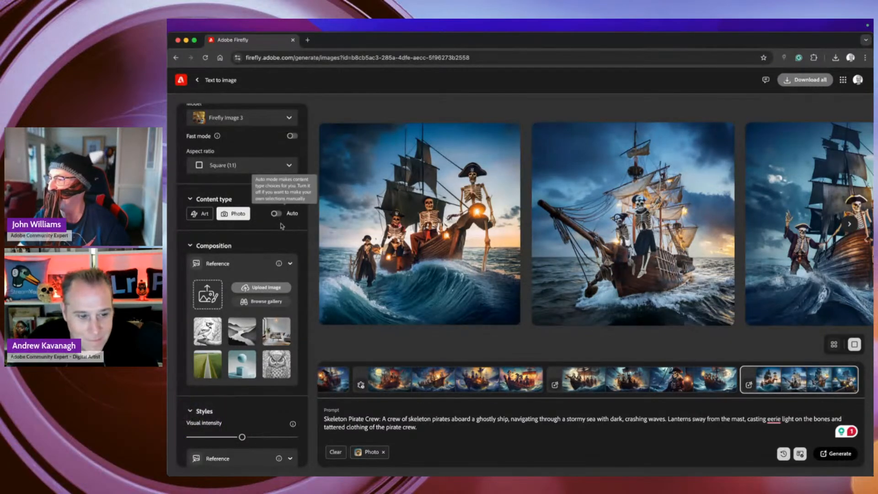
# Look through the square photo results and view the last one, with the skeleton couple on deck, enlarged
pyautogui.click(851, 228)
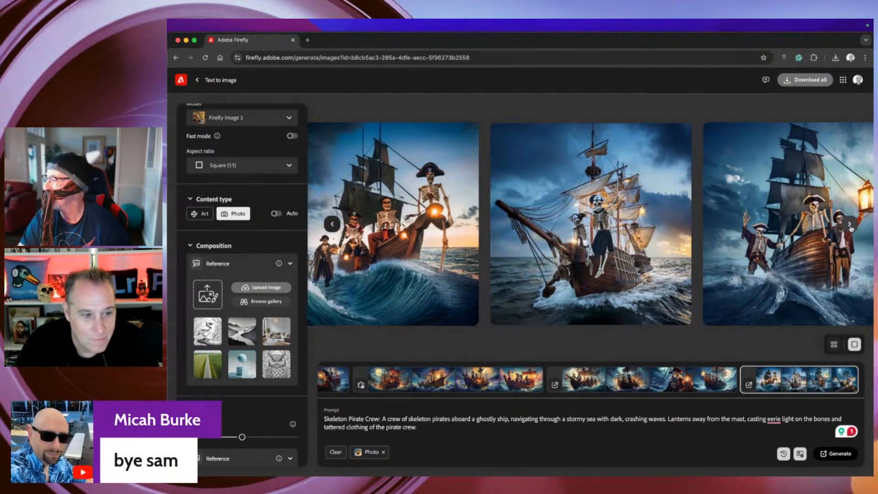
pyautogui.click(850, 227)
pyautogui.click(849, 226)
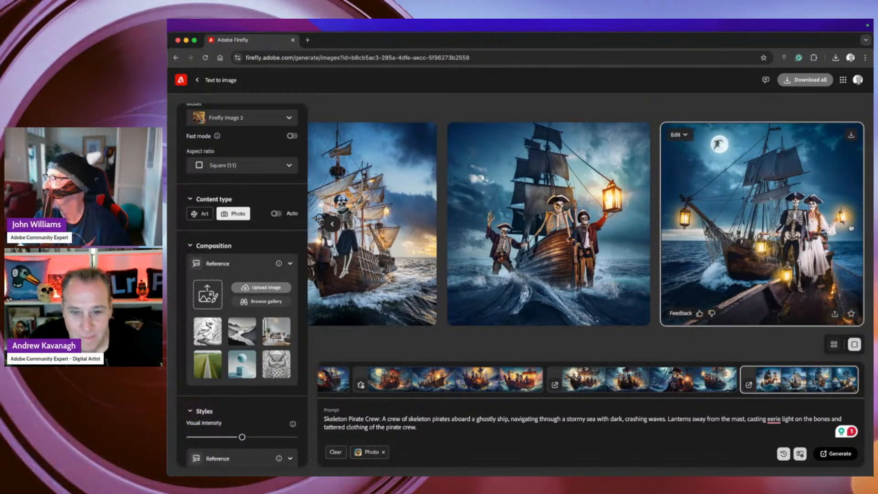
pyautogui.click(817, 278)
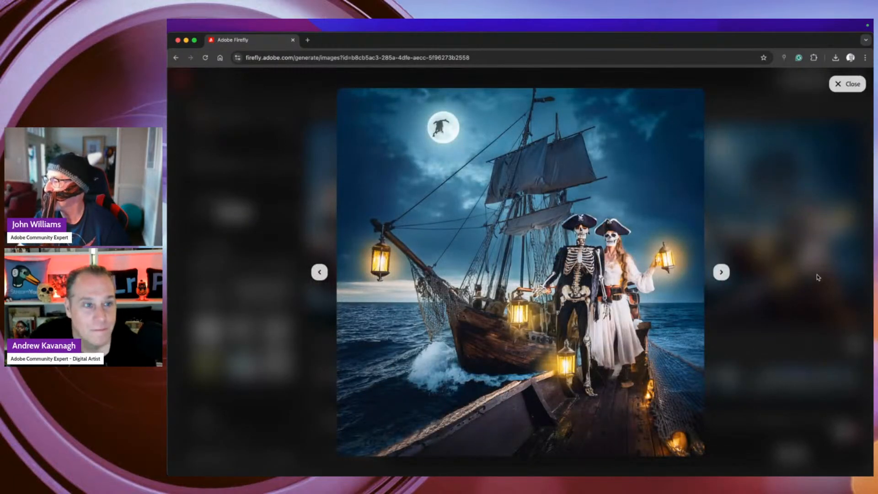
pyautogui.click(847, 87)
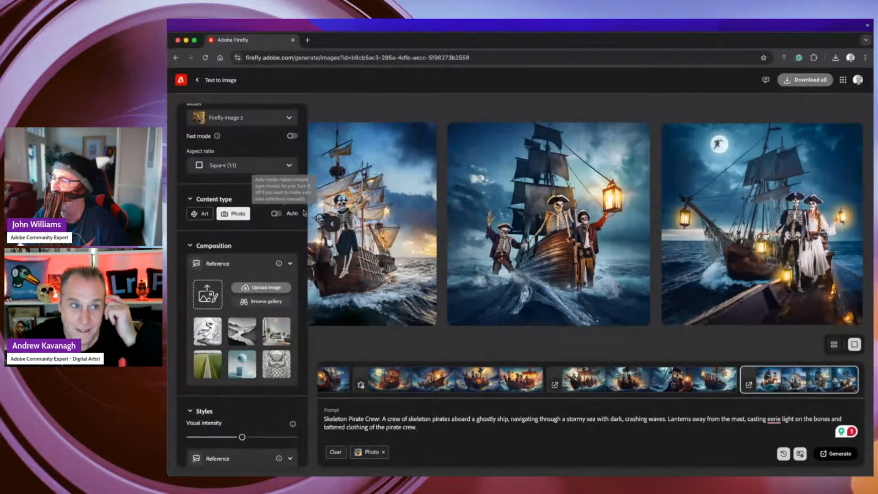
pyautogui.click(276, 213)
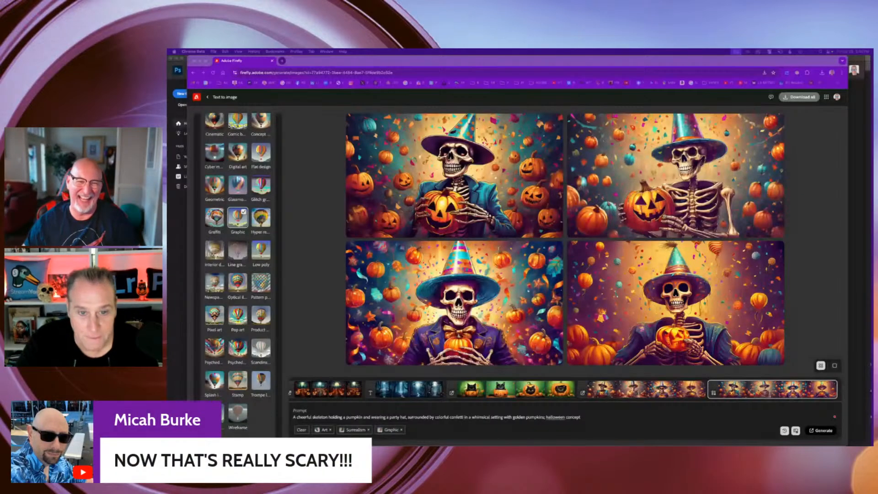
# Switch to Photoshop, create a document from the fourth recent custom preset at 72 ppi, and move its window to the middle of the workspace
pyautogui.press('super+Tab')
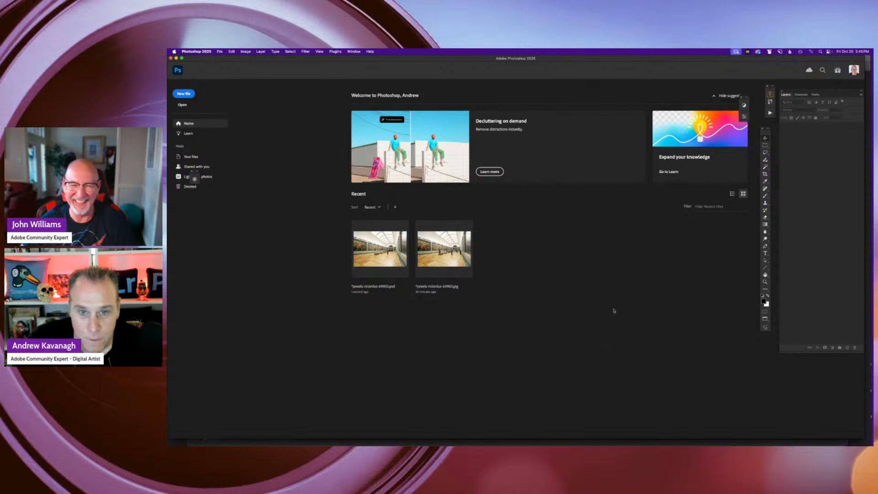
pyautogui.press('super+n')
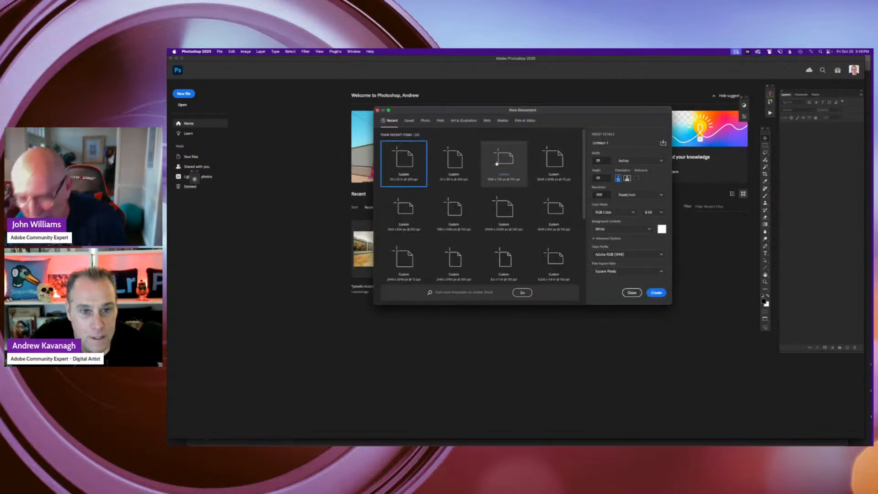
pyautogui.click(558, 169)
pyautogui.click(655, 291)
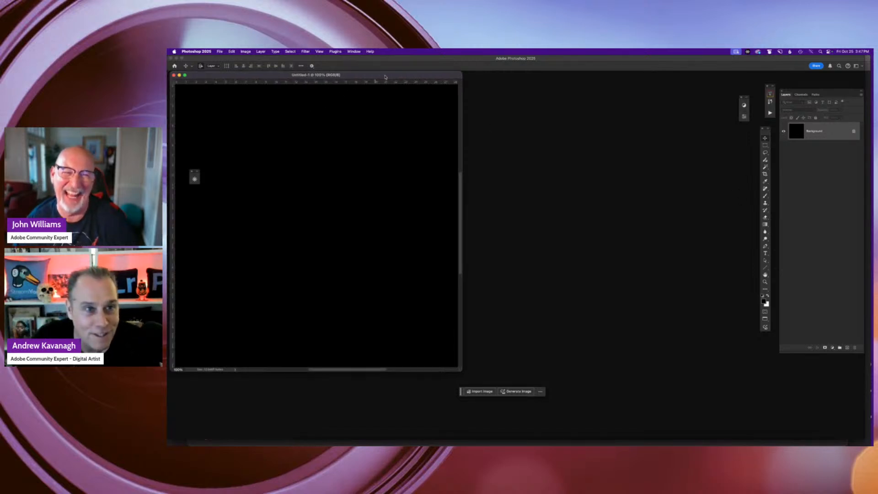
pyautogui.moveTo(379, 76); pyautogui.dragTo(571, 81)
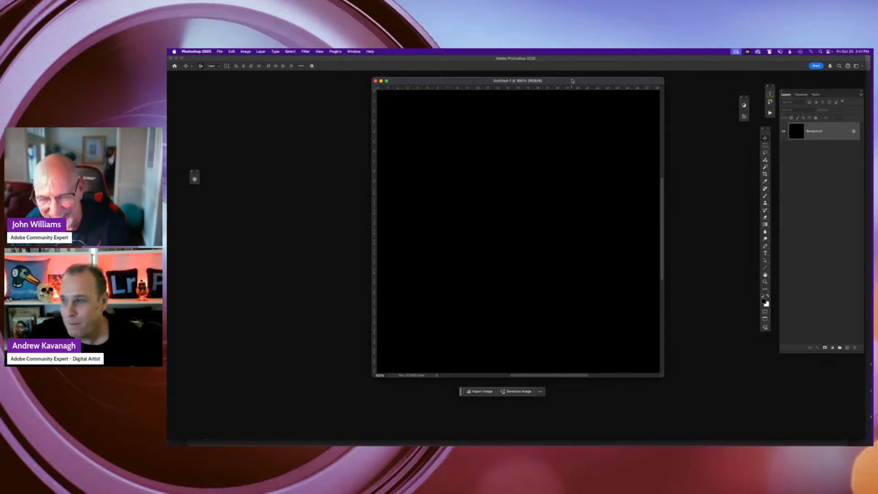
# Select the whole canvas and enter the Generate Image prompt "A modern reinterpretation of classic monsters like Dracula and Frankenstein mingling at a contemporary Halloween party"
pyautogui.moveTo(545, 81); pyautogui.dragTo(540, 81)
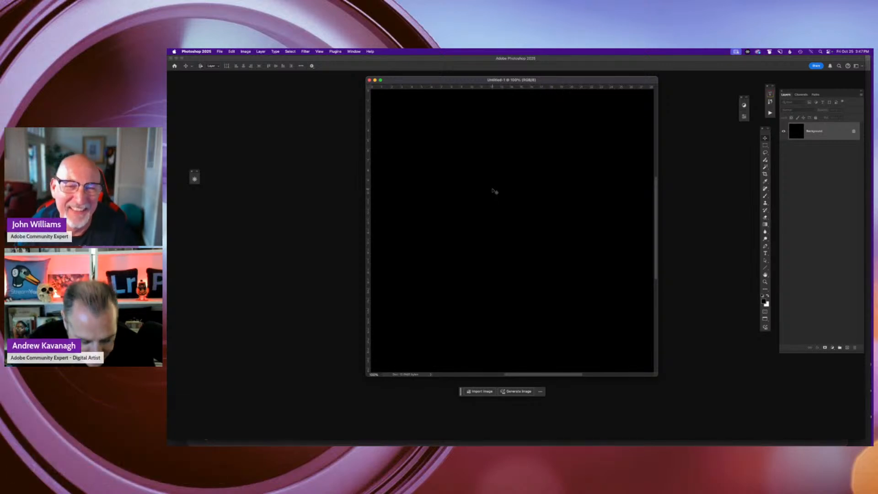
pyautogui.press('super+a')
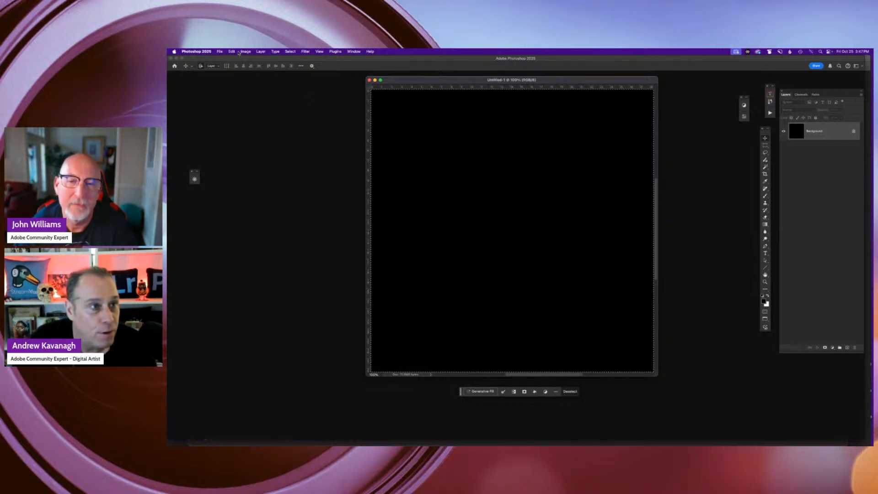
pyautogui.click(233, 51)
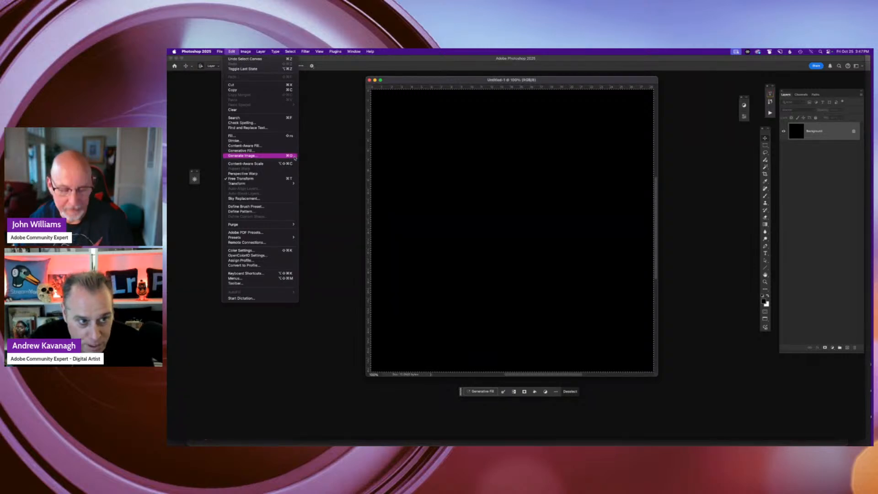
pyautogui.click(350, 99)
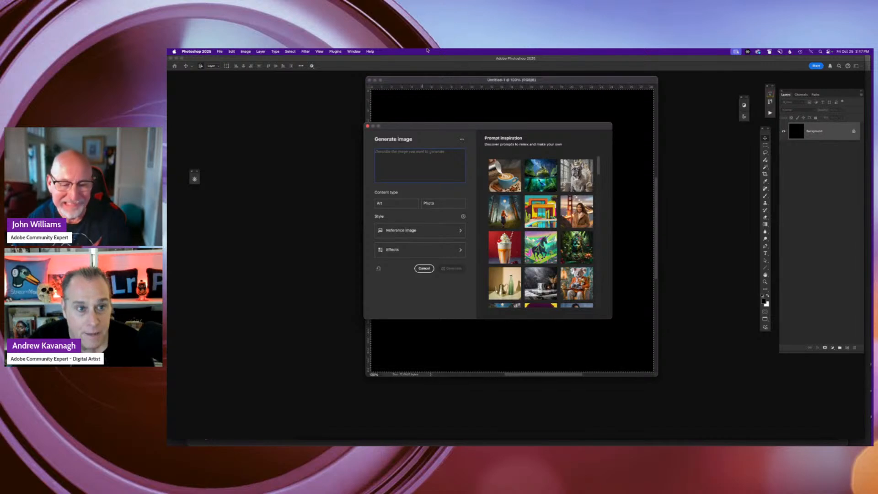
pyautogui.moveTo(451, 128); pyautogui.dragTo(487, 127)
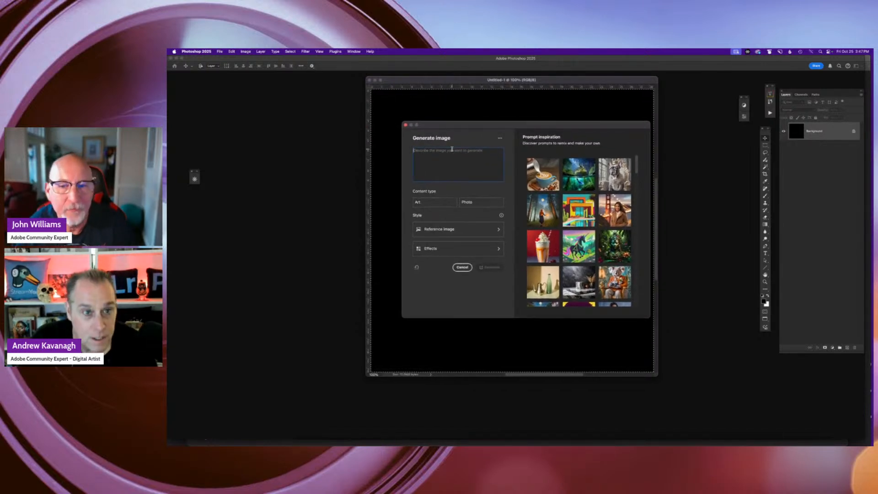
pyautogui.write('A modern reinterpretation of classic monsters like Dracula and Frankenstein mingling at a contemporary Halloween party')
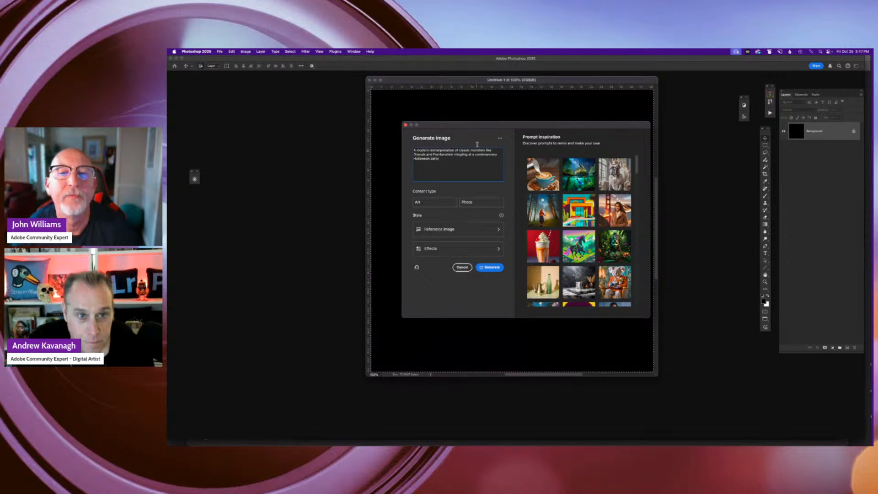
pyautogui.moveTo(484, 128); pyautogui.dragTo(576, 159)
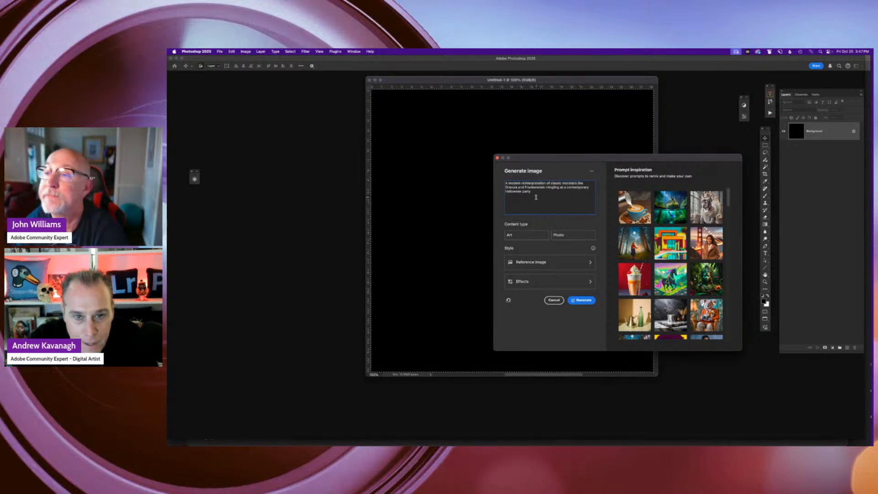
# Set the content type to Art and generate the monster party image
pyautogui.tripleClick(535, 191)
pyautogui.click(520, 236)
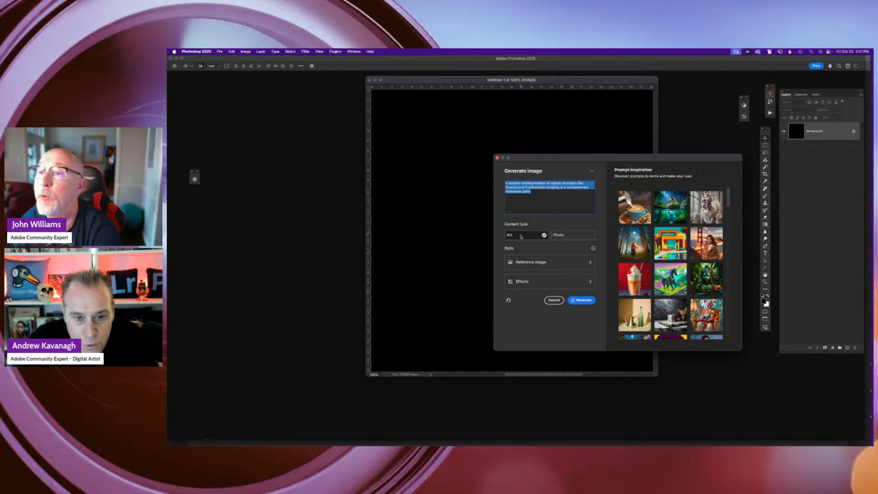
pyautogui.click(583, 300)
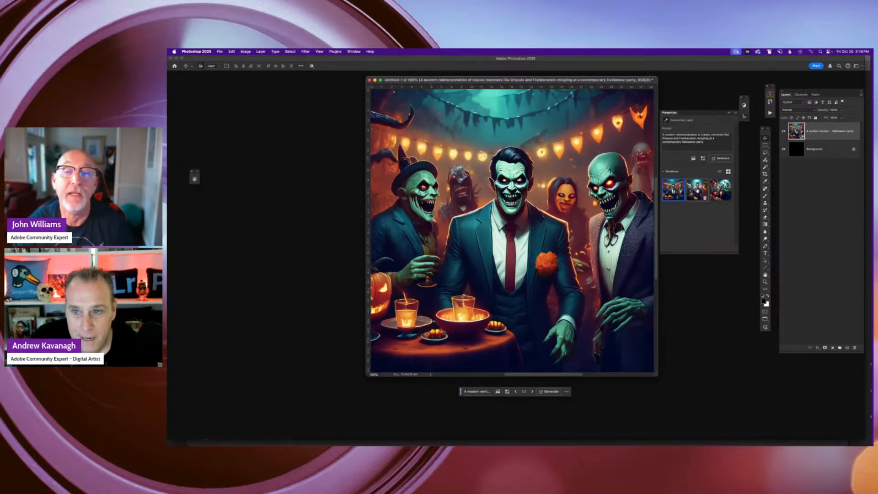
# Compare the three generated variations and keep the third one, with the fanged vampire holding a drink beneath a bat
pyautogui.click(697, 190)
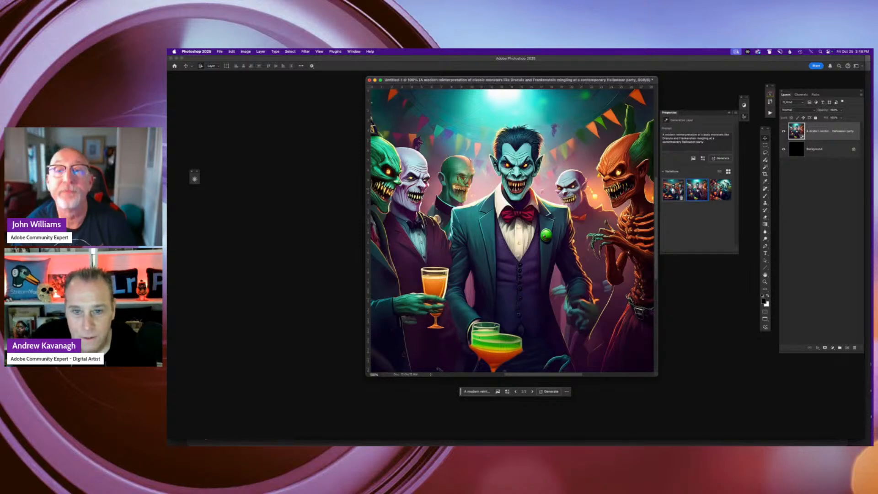
pyautogui.click(673, 190)
pyautogui.click(697, 190)
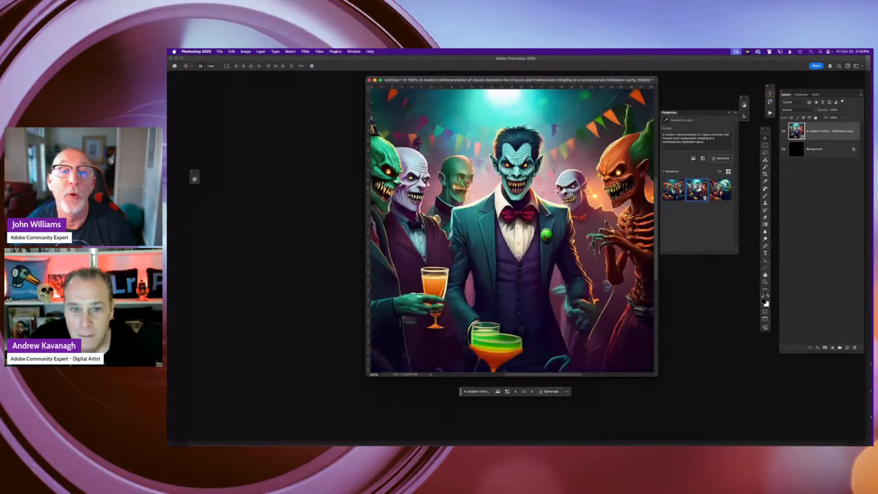
pyautogui.click(721, 190)
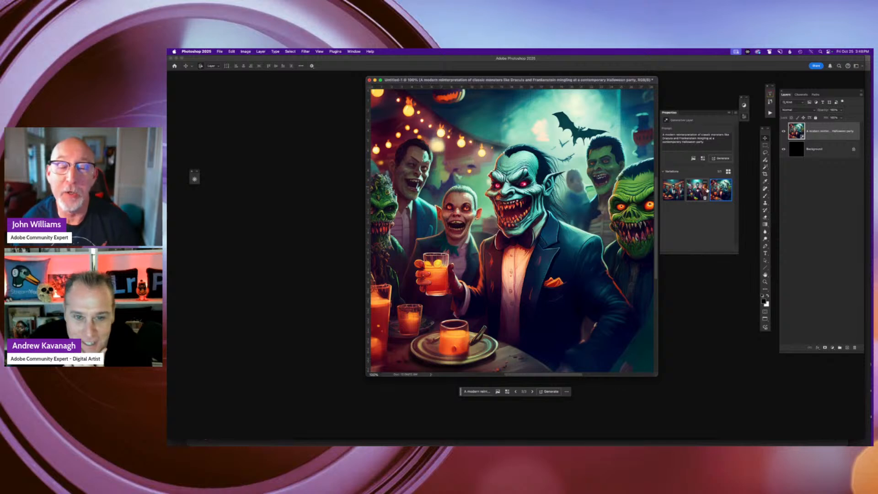
pyautogui.click(674, 190)
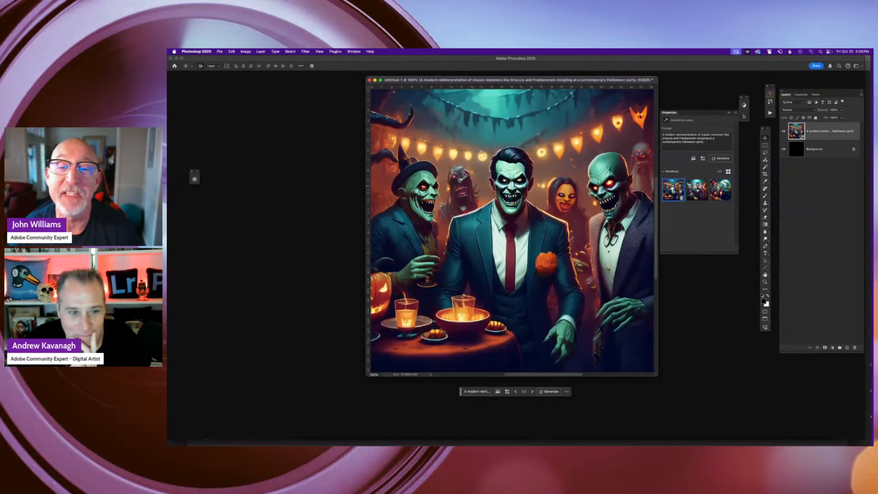
pyautogui.click(695, 191)
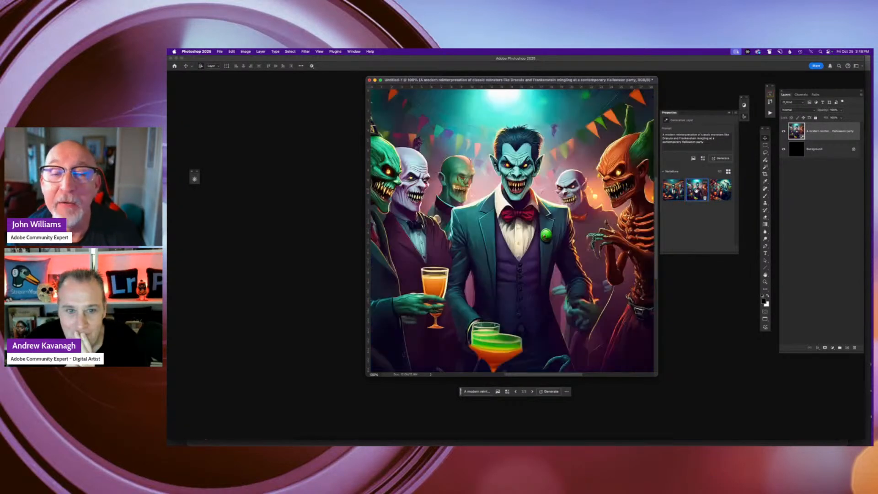
pyautogui.click(719, 190)
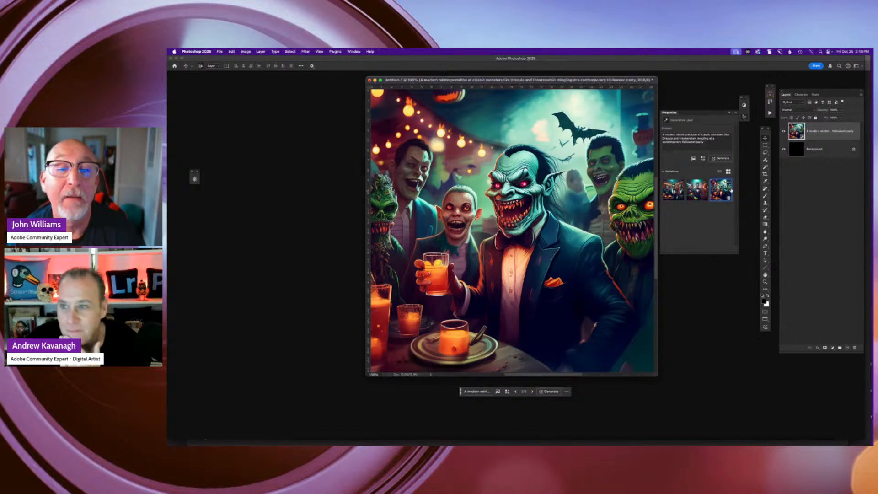
# Enlarge the document window so the whole image has space around it, and duplicate the generated layer
pyautogui.moveTo(536, 82)
pyautogui.mouseDown()
pyautogui.moveTo(516, 85)
pyautogui.moveTo(531, 81)
pyautogui.mouseUp()
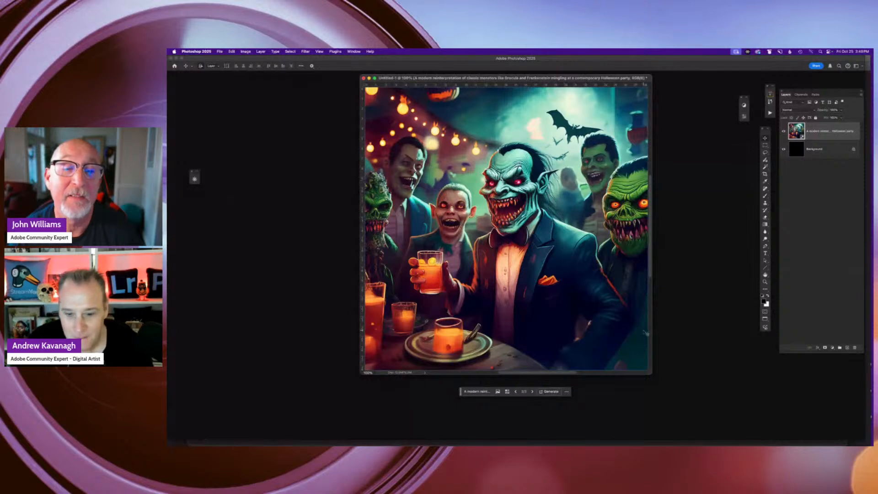
pyautogui.moveTo(650, 372); pyautogui.dragTo(689, 393)
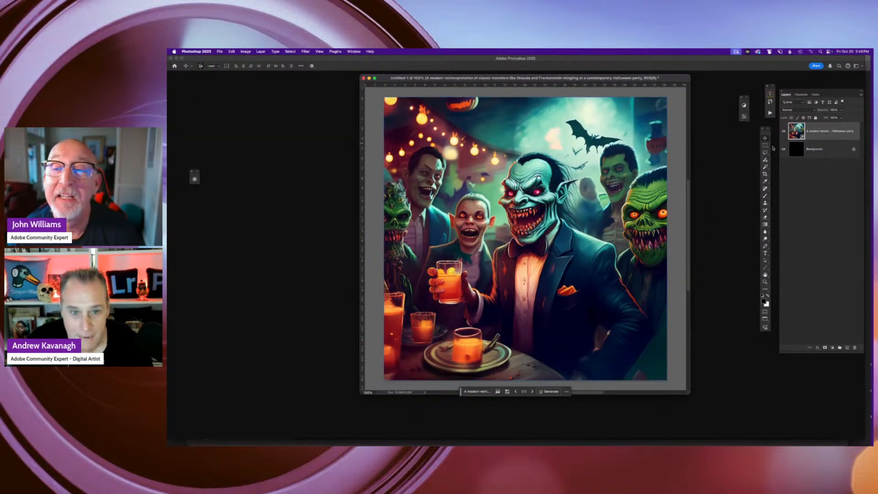
pyautogui.press('super+j')
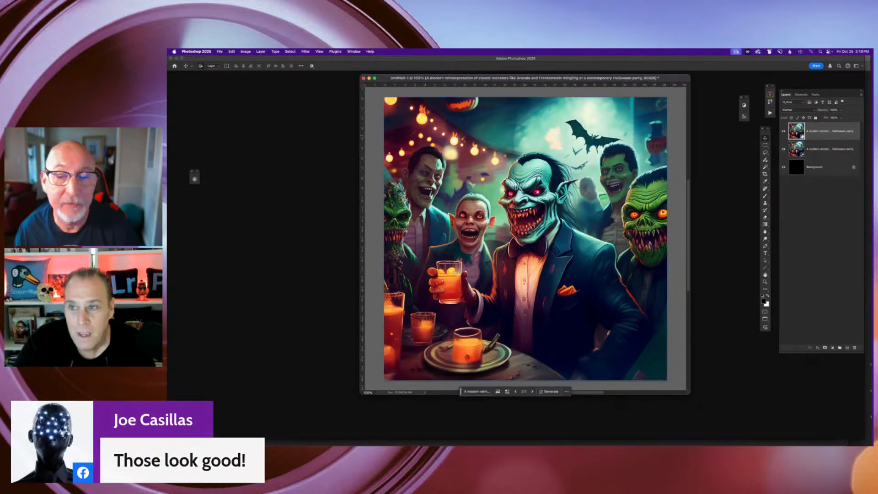
# Open the Camera Raw Filter on the duplicate at 100% view, cool Temperature to about -16, and raise Vibrance to about +16 and Saturation slightly
pyautogui.click(305, 52)
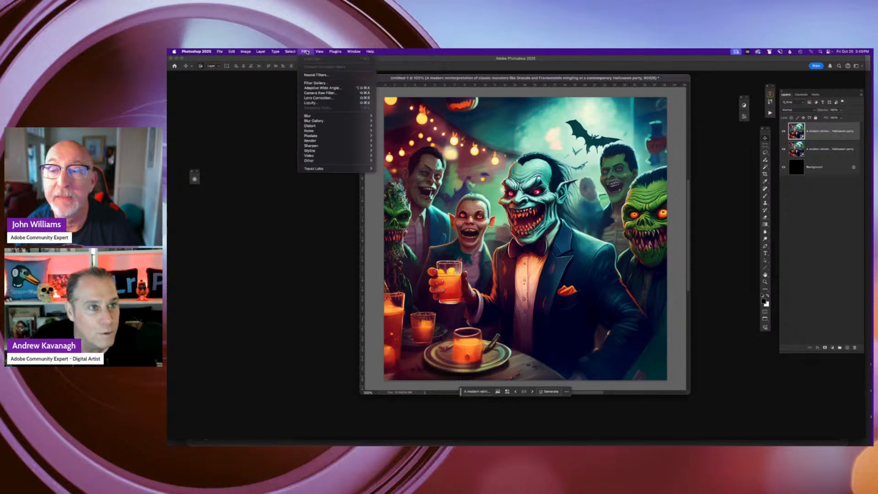
pyautogui.click(320, 92)
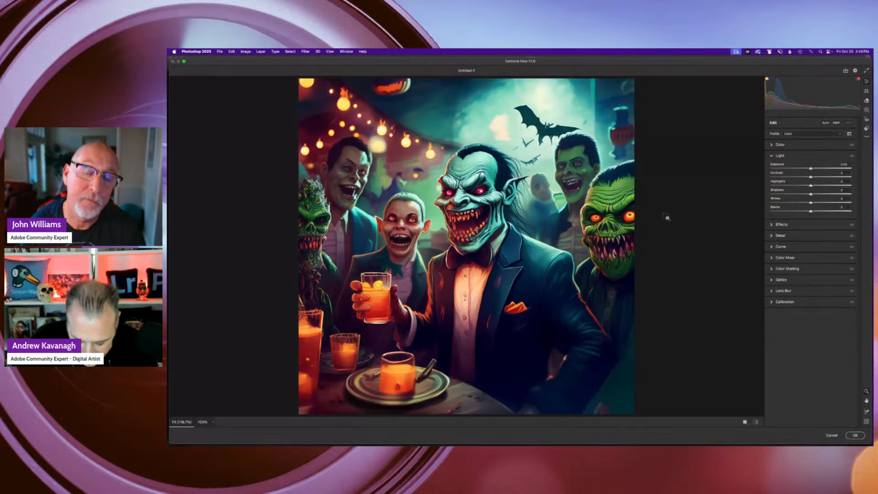
pyautogui.click(667, 218)
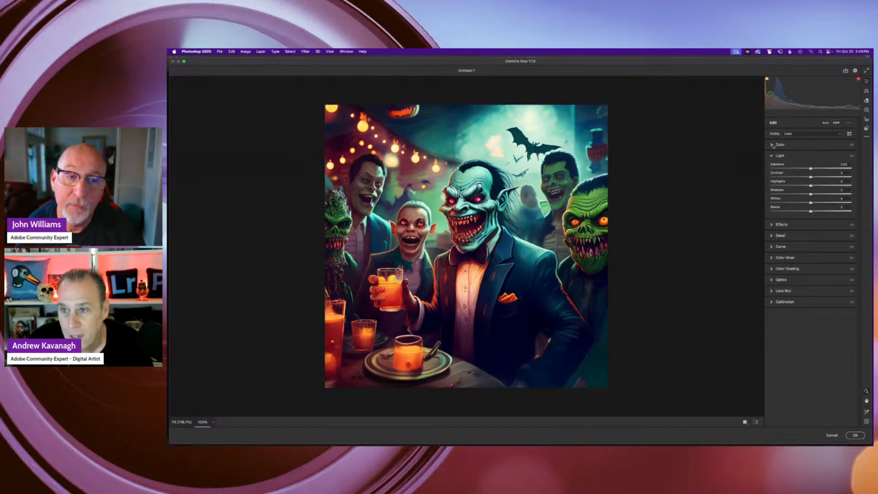
pyautogui.click(773, 145)
pyautogui.moveTo(809, 168); pyautogui.dragTo(805, 167)
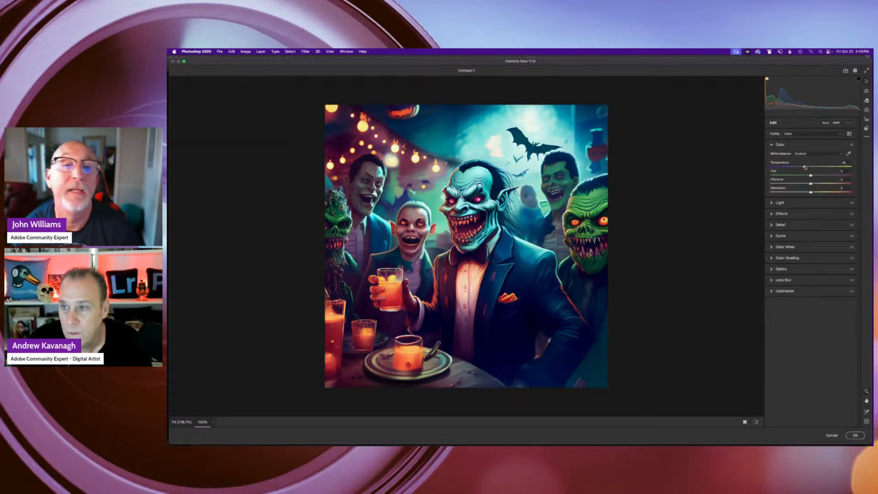
pyautogui.moveTo(810, 183)
pyautogui.mouseDown()
pyautogui.moveTo(818, 183)
pyautogui.moveTo(813, 192)
pyautogui.mouseUp()
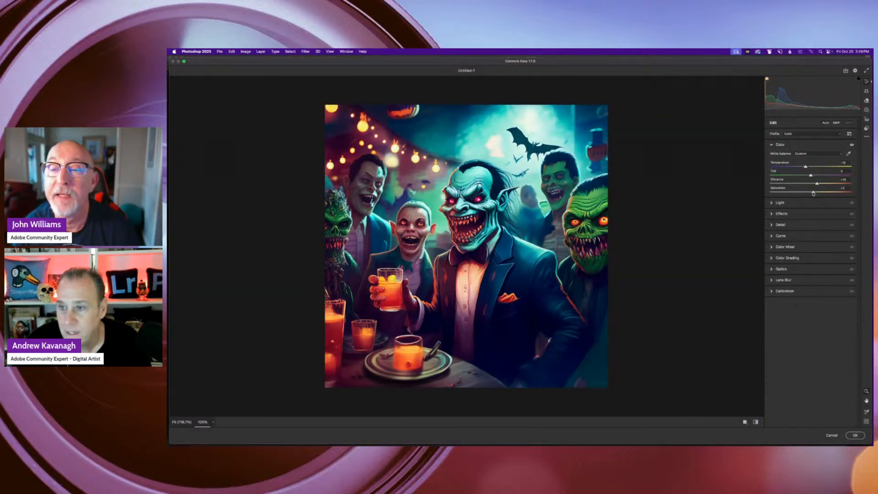
# Adjust the light: raise Exposure, Contrast and Whites slightly, and lower Highlights to about -54, Shadows to about -28 and Blacks to about -12
pyautogui.click(774, 204)
pyautogui.moveTo(812, 169); pyautogui.dragTo(787, 186)
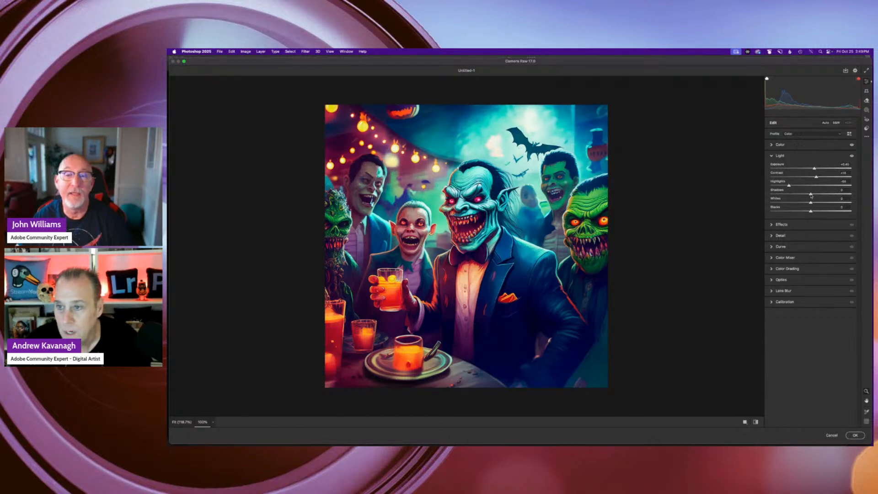
pyautogui.moveTo(811, 196)
pyautogui.mouseDown()
pyautogui.moveTo(799, 196)
pyautogui.moveTo(798, 211)
pyautogui.moveTo(811, 202)
pyautogui.mouseUp()
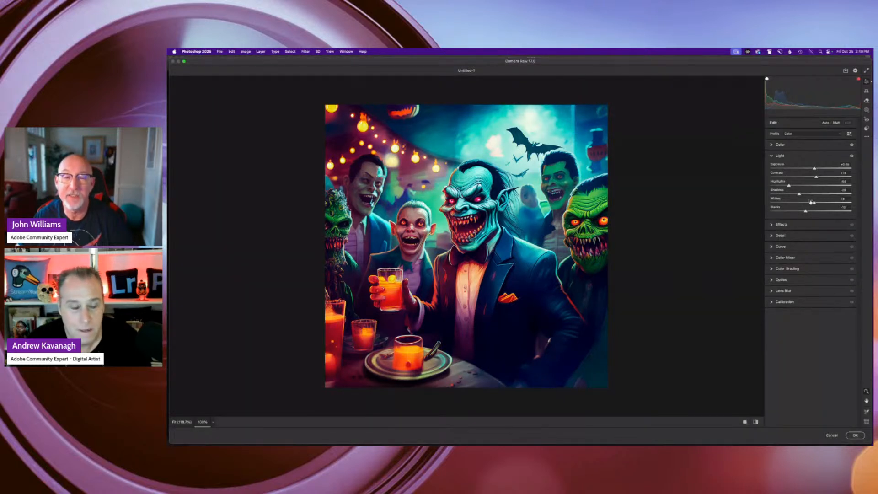
# Raise Texture to about +11 and add a small amount of Sharpening
pyautogui.click(780, 224)
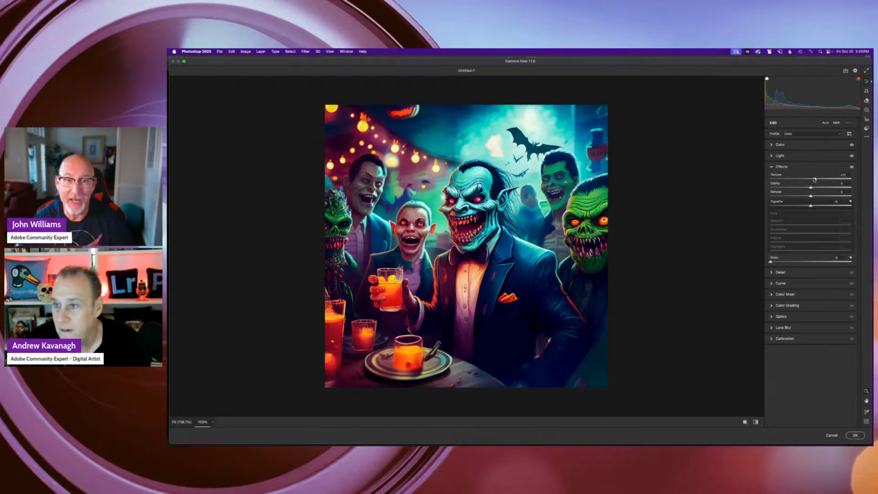
pyautogui.click(771, 273)
pyautogui.moveTo(771, 192); pyautogui.dragTo(779, 191)
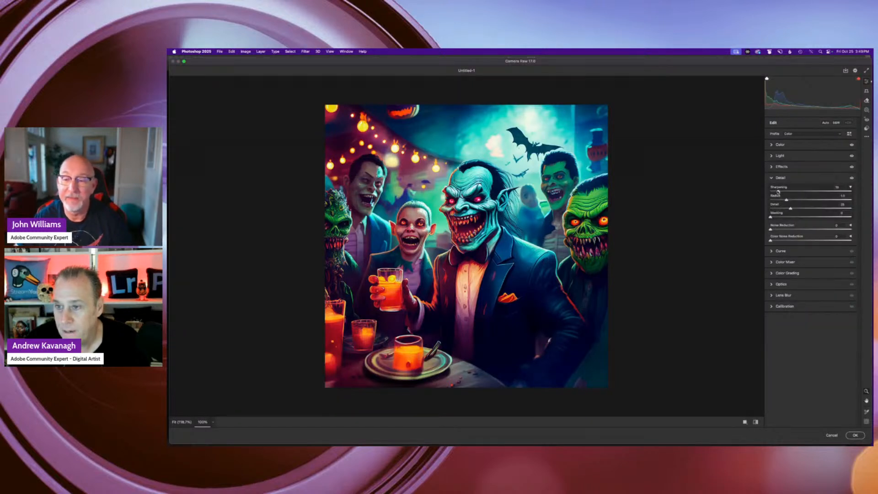
# Look through the Curve and Color Mixer settings, and tint the shadows blue-violet in Color Grading with Saturation about 83
pyautogui.click(772, 252)
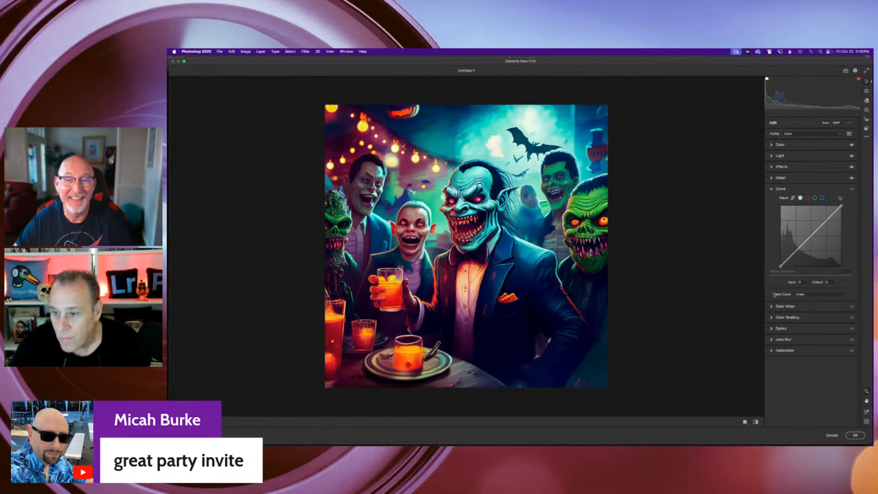
pyautogui.click(780, 305)
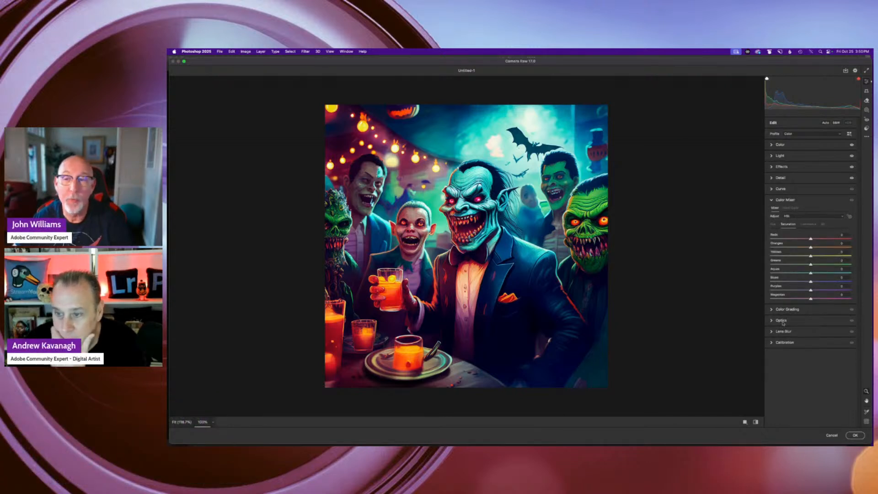
pyautogui.click(772, 310)
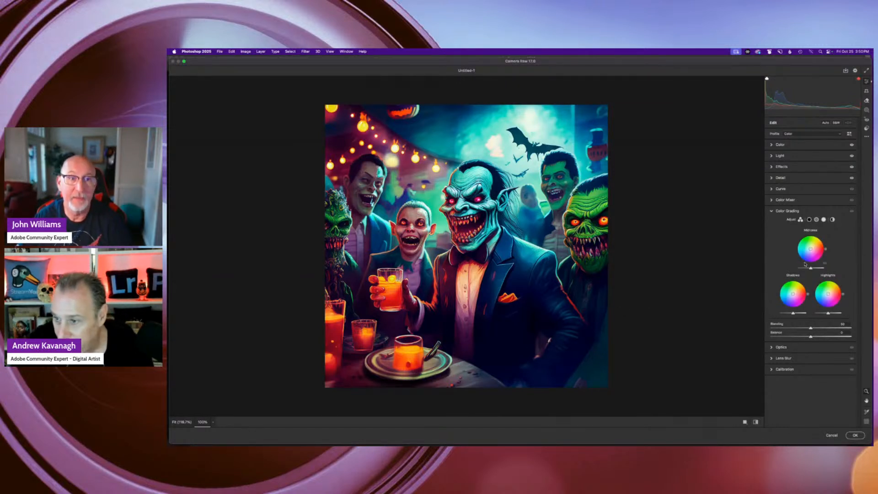
pyautogui.click(808, 220)
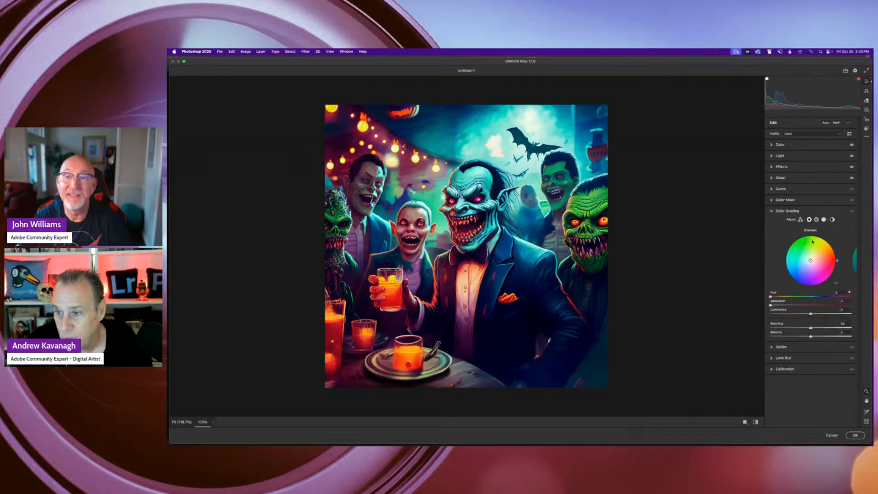
pyautogui.click(808, 285)
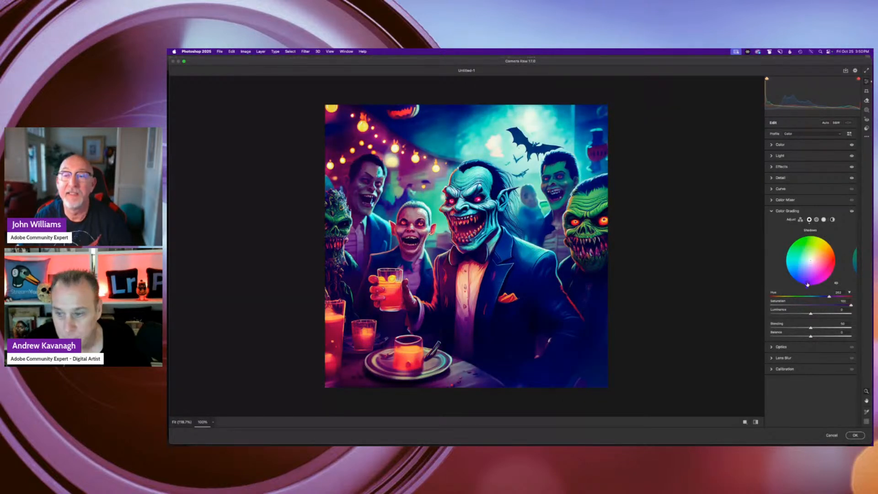
pyautogui.moveTo(807, 284); pyautogui.dragTo(810, 261)
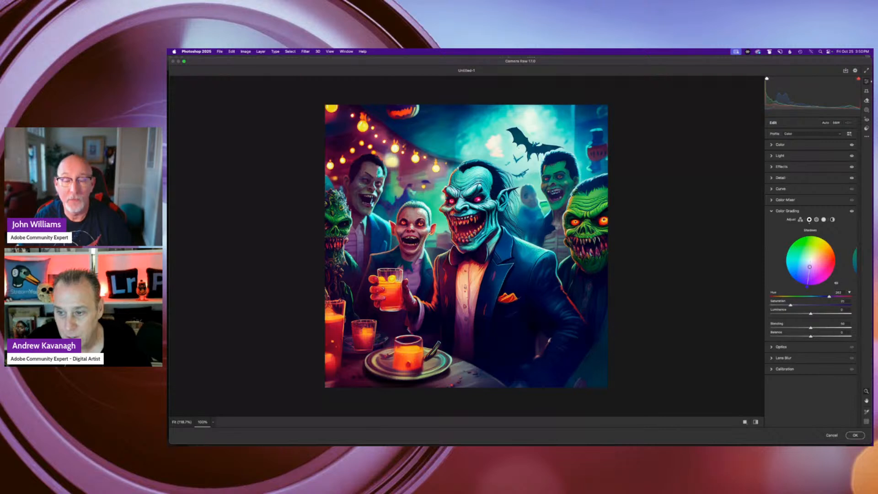
pyautogui.moveTo(810, 261); pyautogui.dragTo(808, 278)
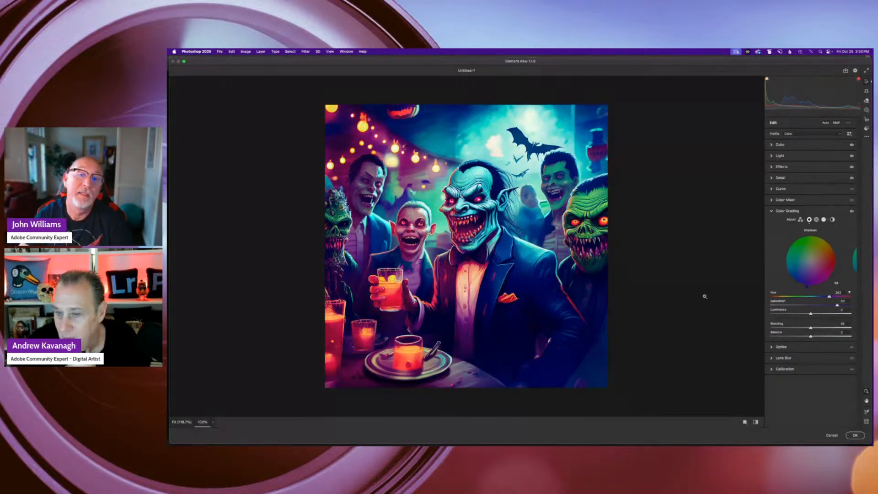
# Tint the highlights green in Color Grading with Saturation about 45, and apply the Camera Raw Filter
pyautogui.click(824, 220)
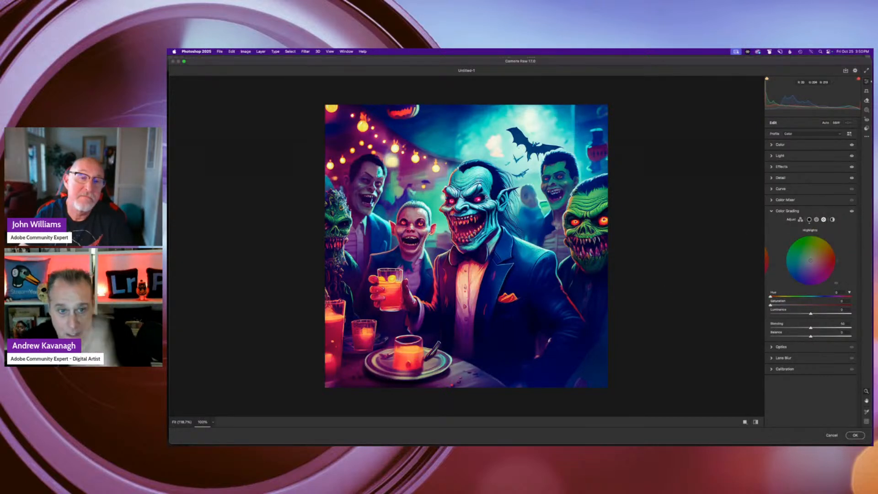
pyautogui.click(804, 245)
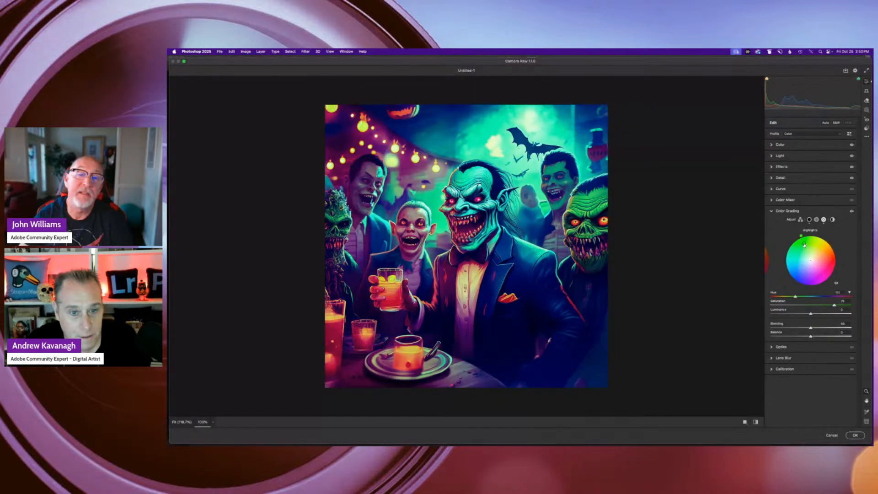
pyautogui.moveTo(804, 243)
pyautogui.mouseDown()
pyautogui.moveTo(810, 260)
pyautogui.moveTo(806, 249)
pyautogui.mouseUp()
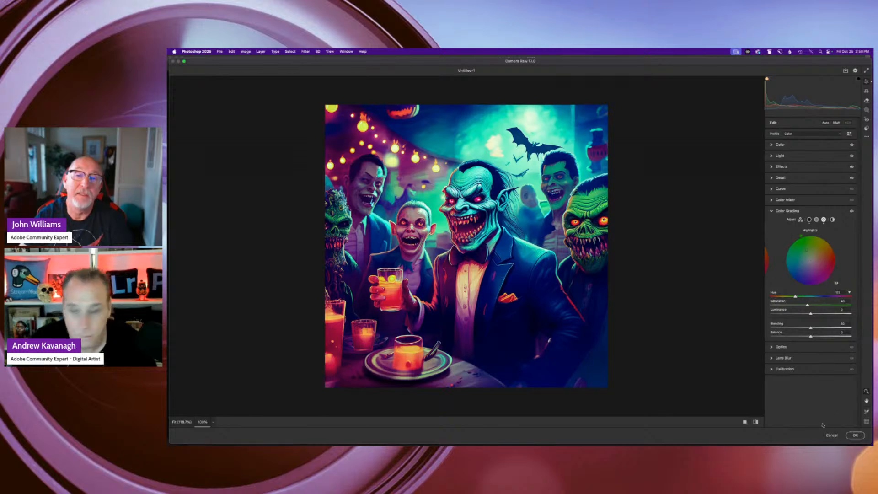
pyautogui.click(860, 435)
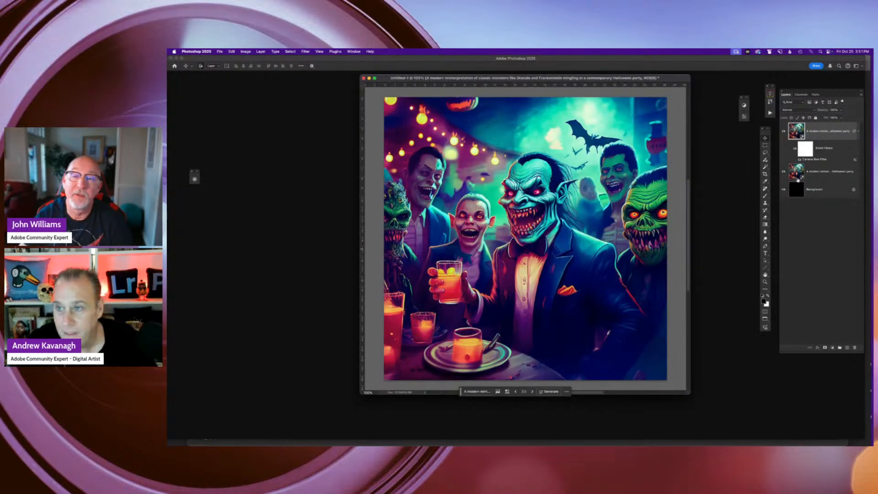
# Compare the monster party picture with and without its Camera Raw smart filter
pyautogui.click(794, 148)
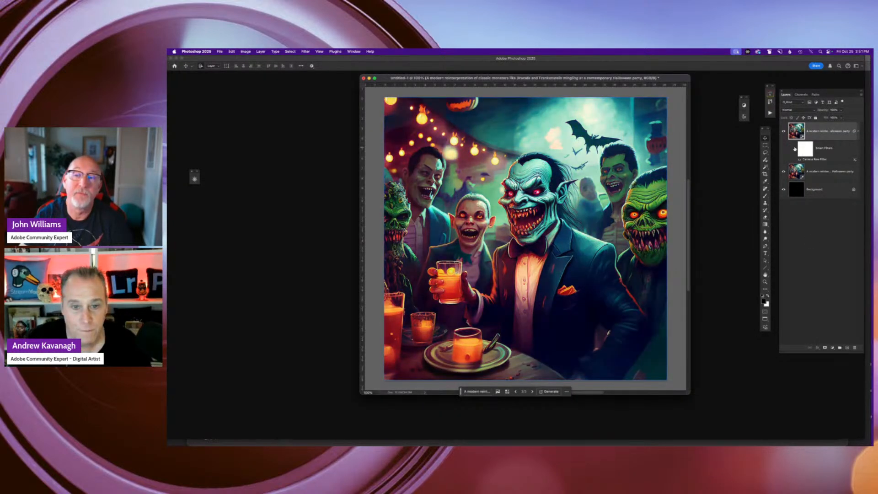
pyautogui.click(795, 148)
pyautogui.click(795, 149)
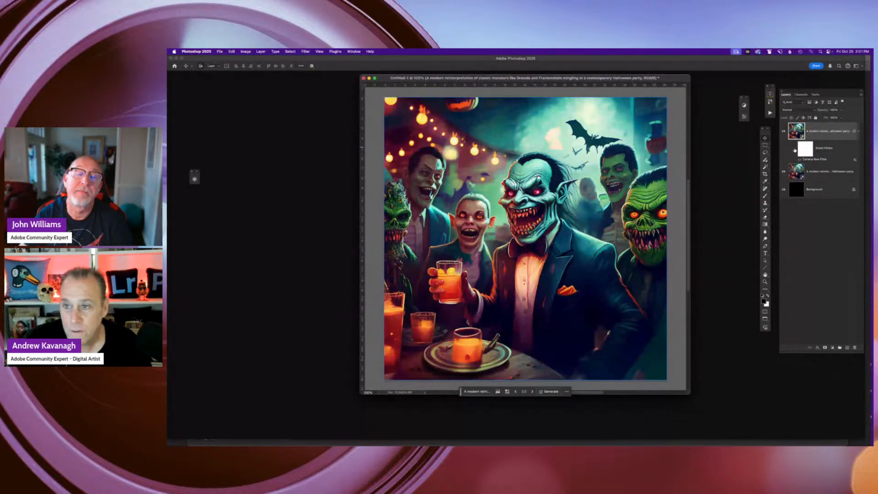
pyautogui.click(794, 149)
pyautogui.click(794, 148)
pyautogui.click(794, 149)
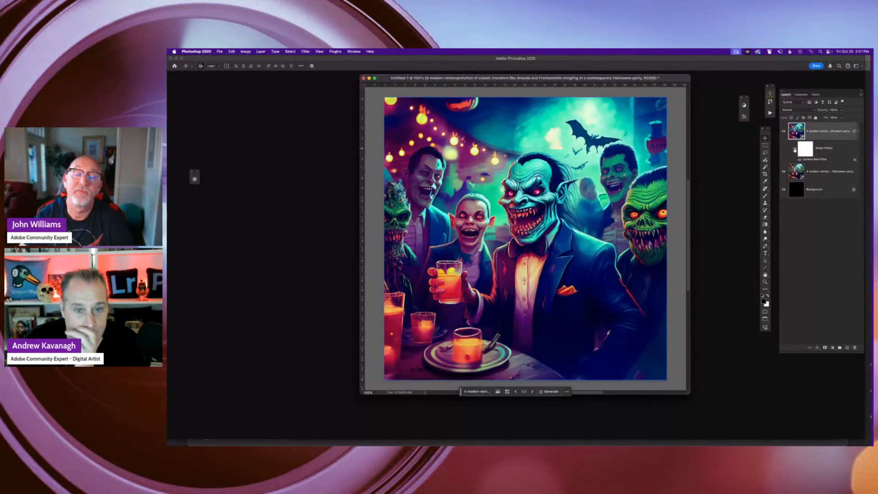
pyautogui.click(794, 149)
pyautogui.click(795, 149)
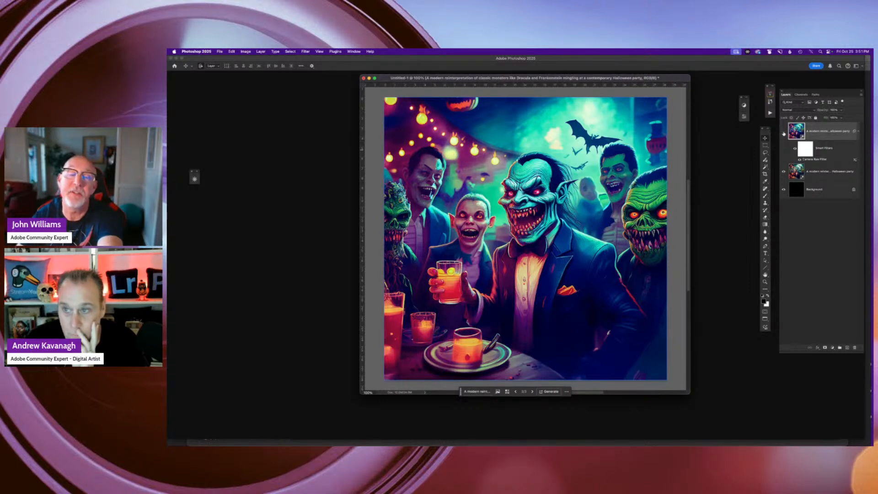
# Compare the filtered layer with the original beneath it, and inspect the smart filter mask
pyautogui.click(783, 132)
pyautogui.click(783, 132)
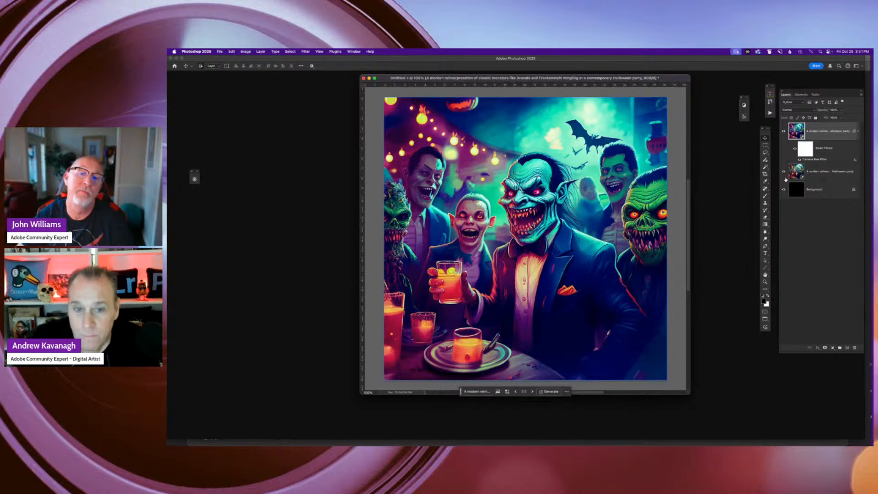
pyautogui.click(805, 149)
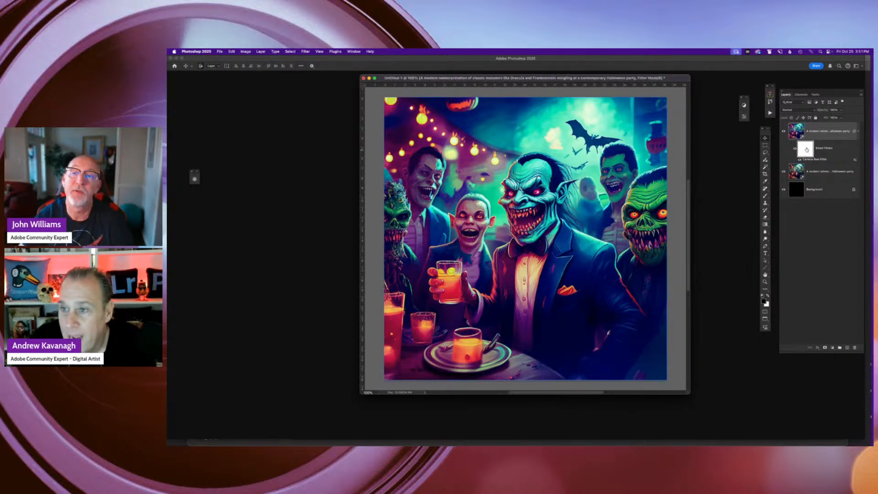
pyautogui.click(795, 150)
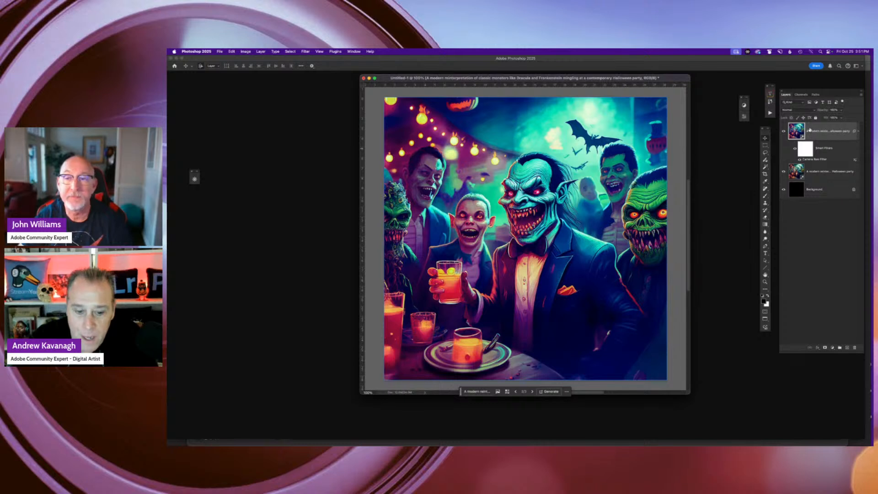
# Move the contextual task bar just below the picture and browse the filtered variations, settling on the red-tie monster beside the punch bowl
pyautogui.moveTo(461, 394); pyautogui.dragTo(461, 404)
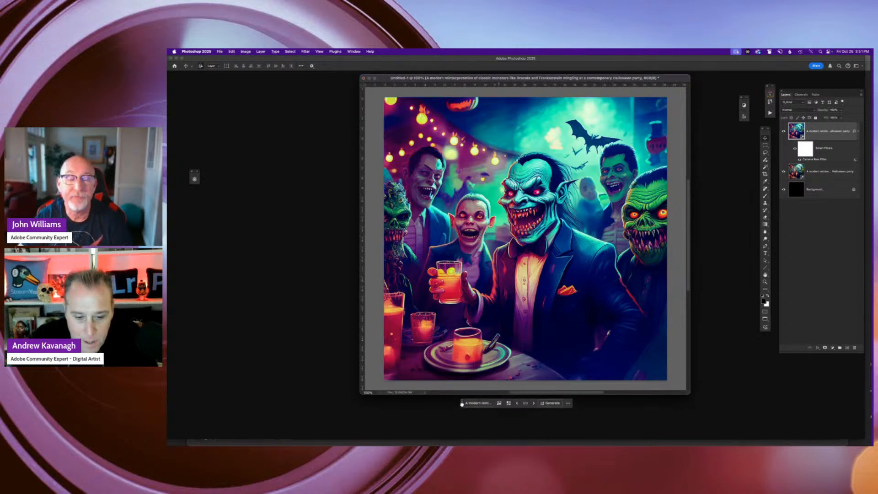
pyautogui.click(533, 404)
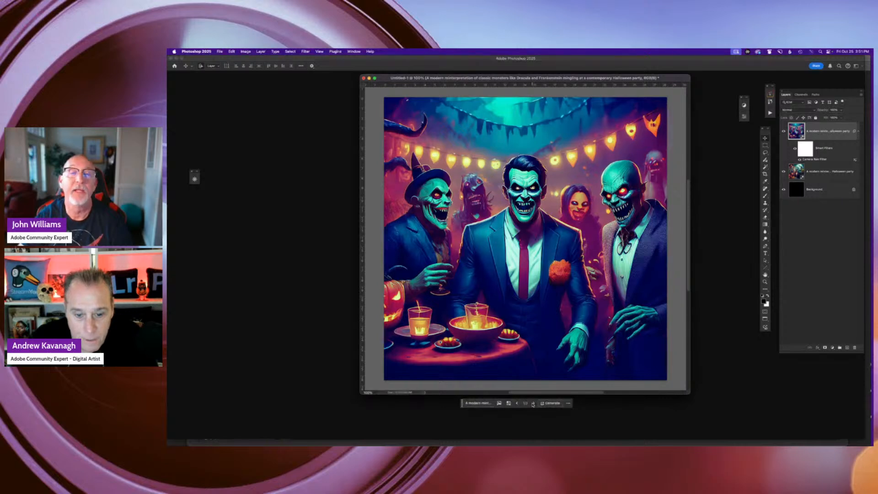
pyautogui.click(533, 403)
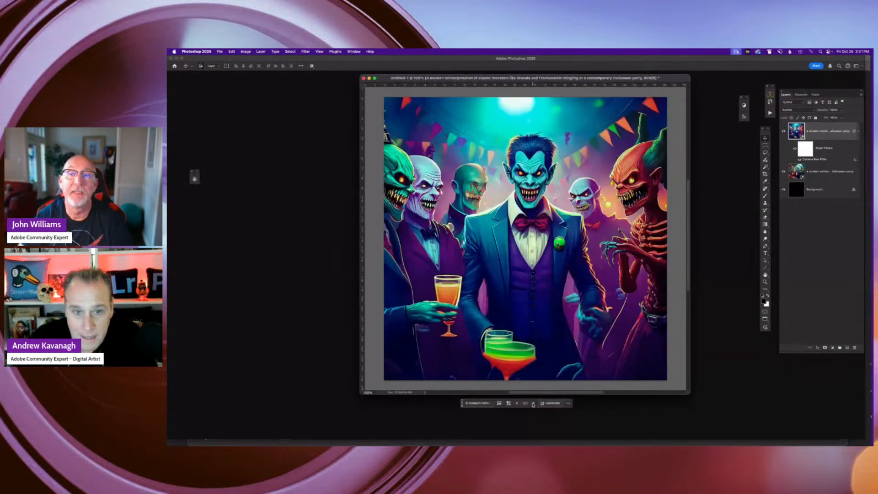
pyautogui.click(517, 403)
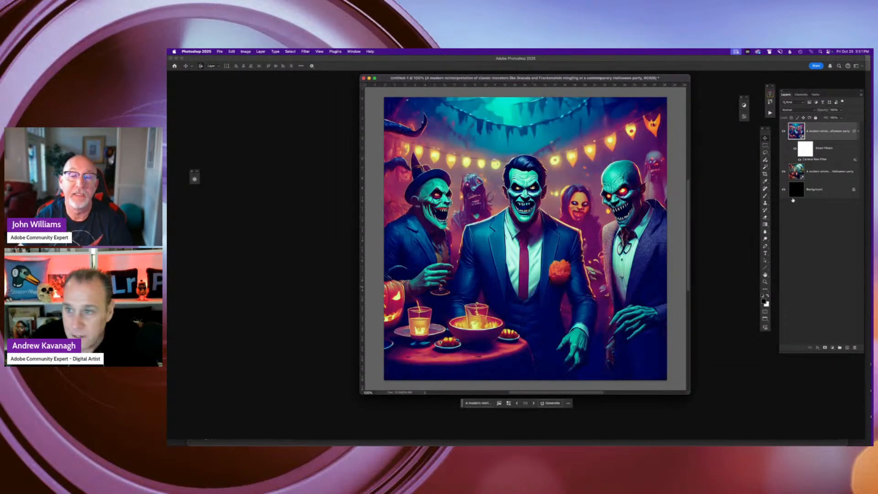
# Compare the red-tie monster variation with and without the smart filter, leaving the filter switched on
pyautogui.click(796, 149)
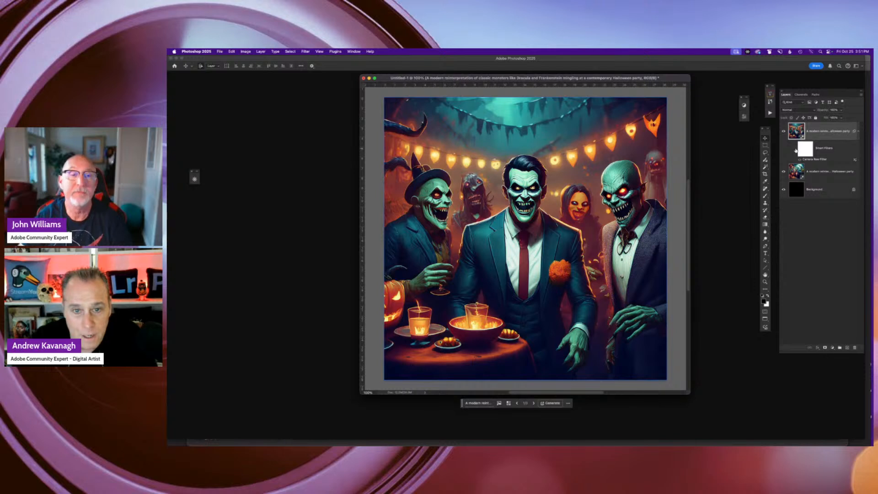
pyautogui.click(795, 150)
pyautogui.click(795, 150)
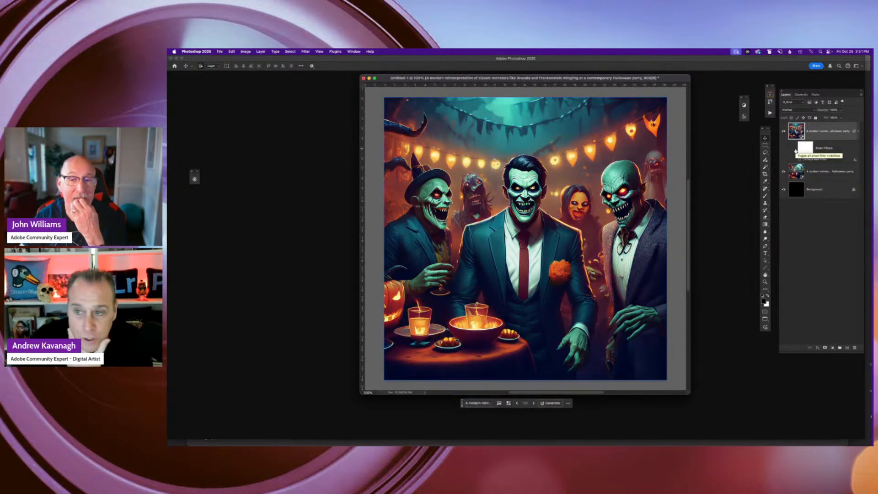
pyautogui.click(795, 149)
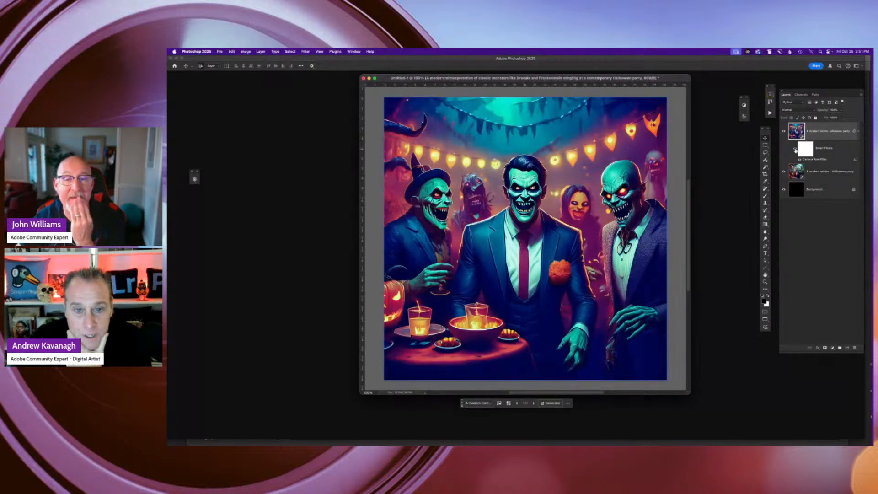
pyautogui.click(796, 150)
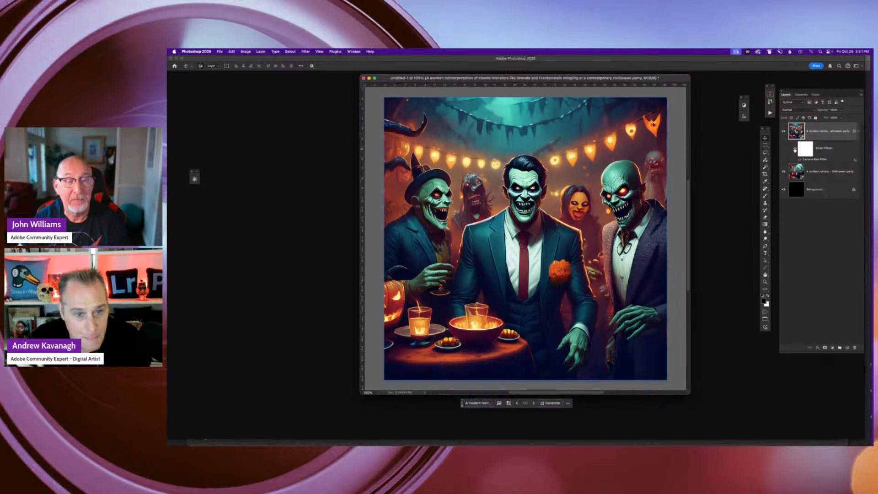
pyautogui.click(794, 150)
pyautogui.click(795, 150)
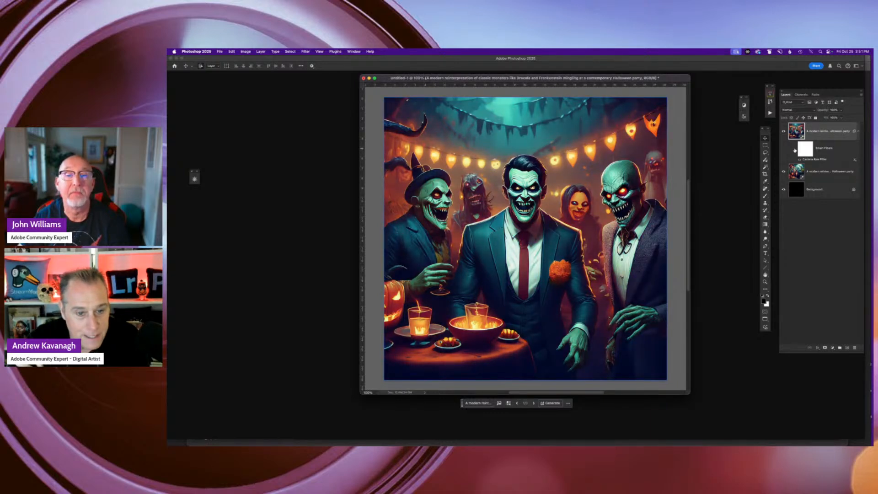
pyautogui.click(794, 150)
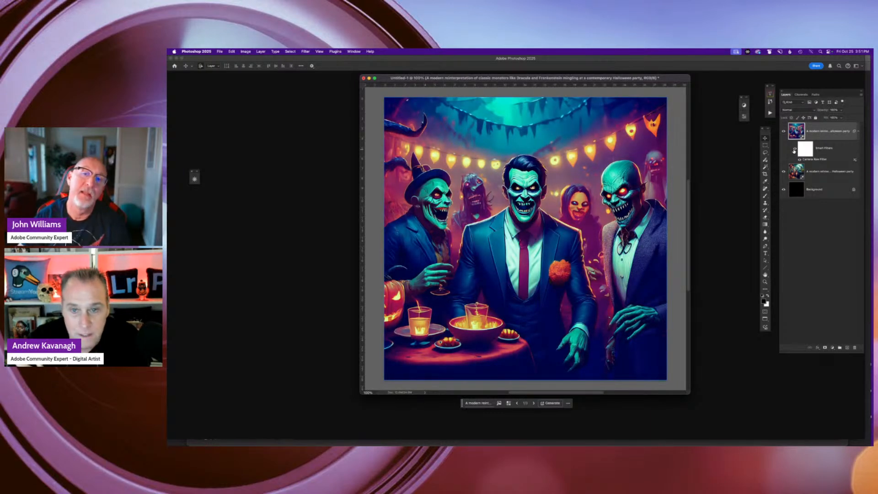
pyautogui.click(794, 151)
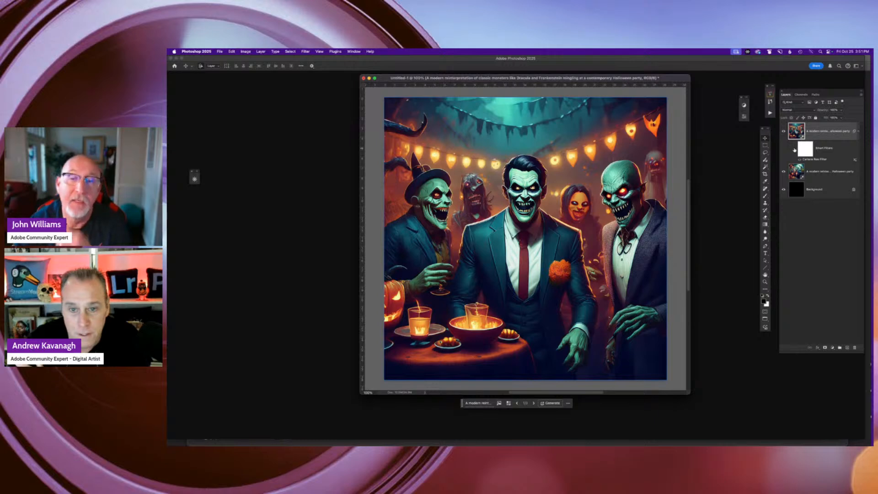
pyautogui.click(794, 150)
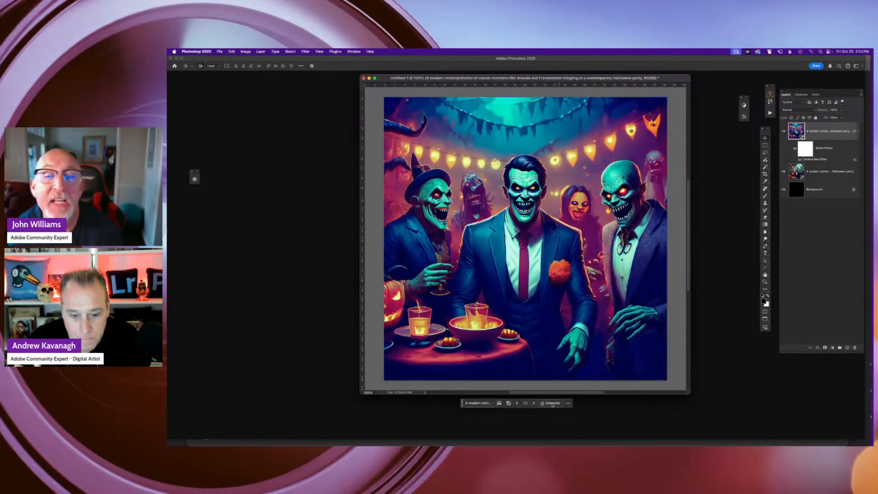
# View the green-cocktail variation, and go back to the one with the vampire raising an orange drink
pyautogui.click(534, 404)
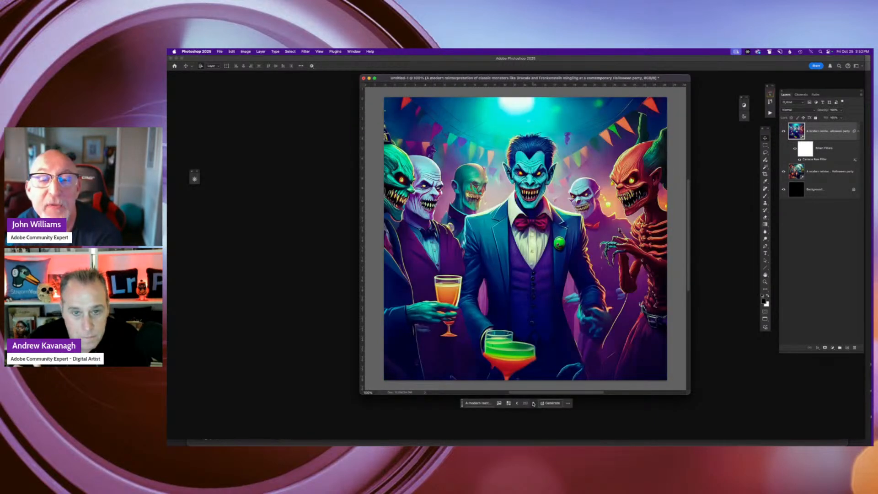
pyautogui.click(517, 404)
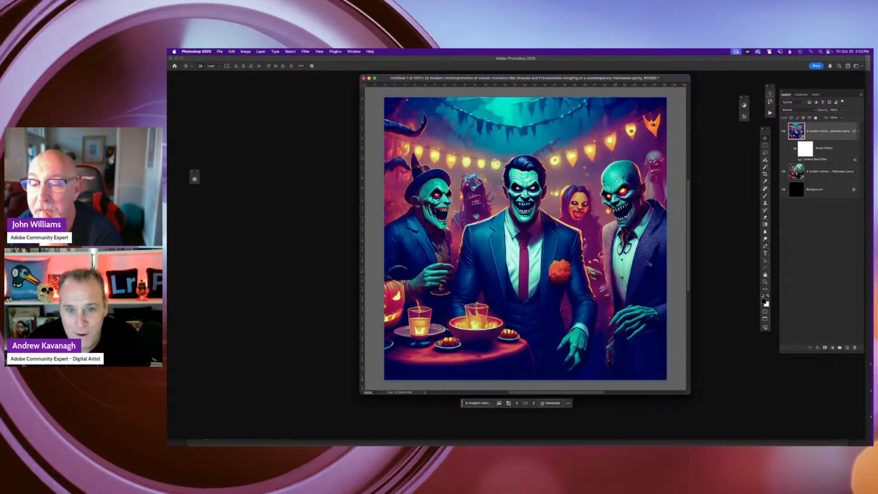
pyautogui.click(517, 403)
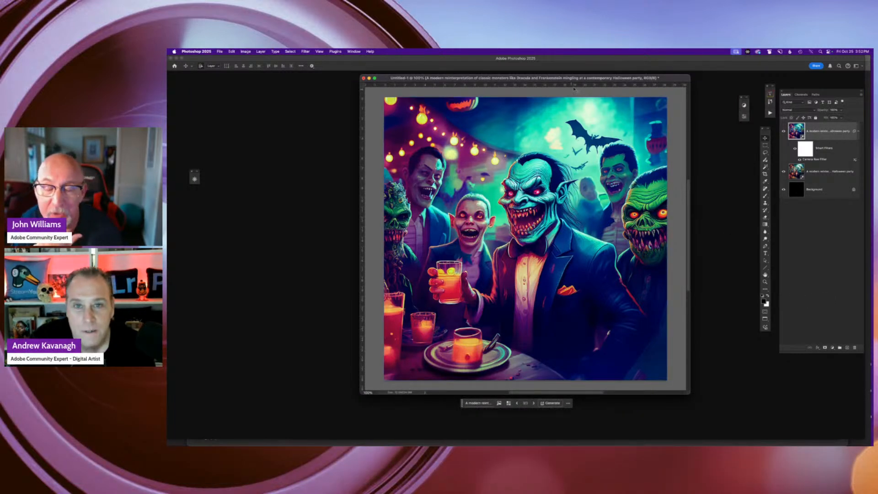
# Reposition the document window and widen it slightly around the picture
pyautogui.moveTo(595, 80); pyautogui.dragTo(583, 78)
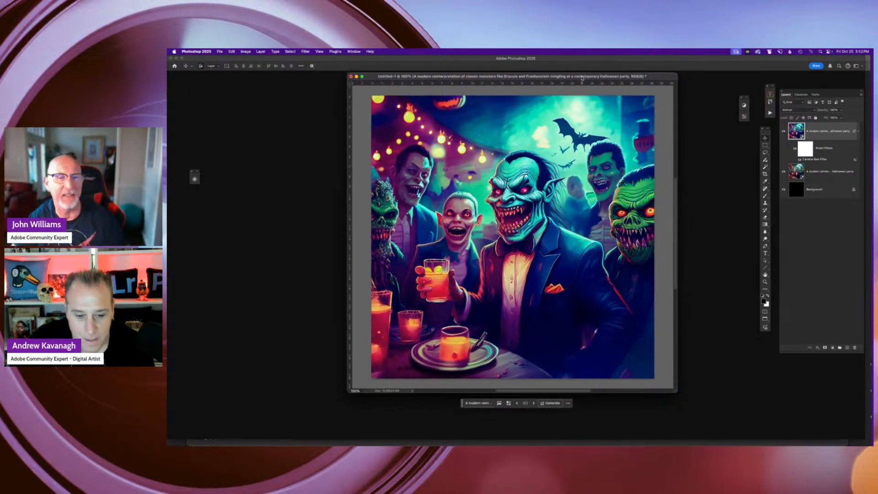
pyautogui.moveTo(676, 392); pyautogui.dragTo(698, 392)
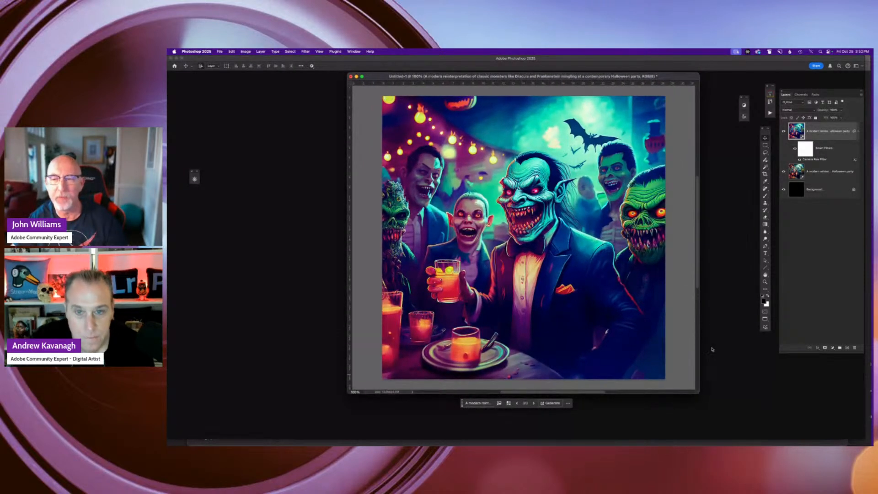
pyautogui.moveTo(669, 78); pyautogui.dragTo(662, 75)
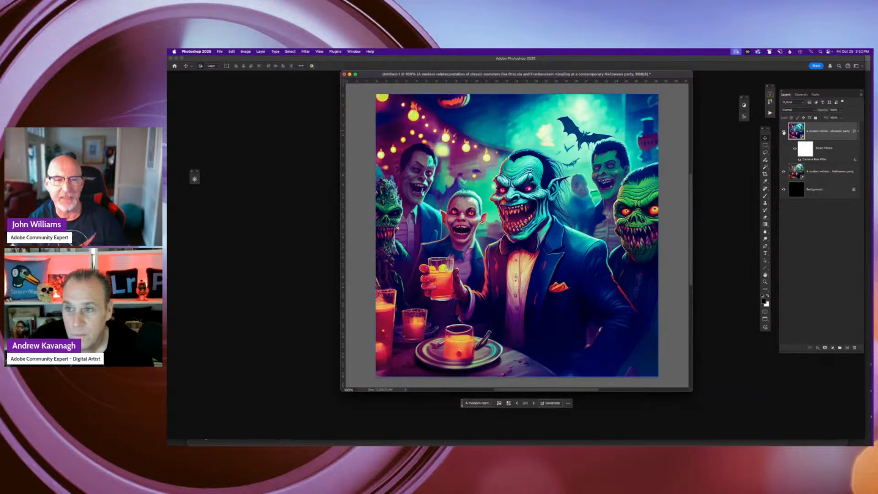
# Check the orange-drink vampire variation with the top layer and its Camera Raw smart filter switched off and on
pyautogui.click(783, 131)
pyautogui.click(783, 131)
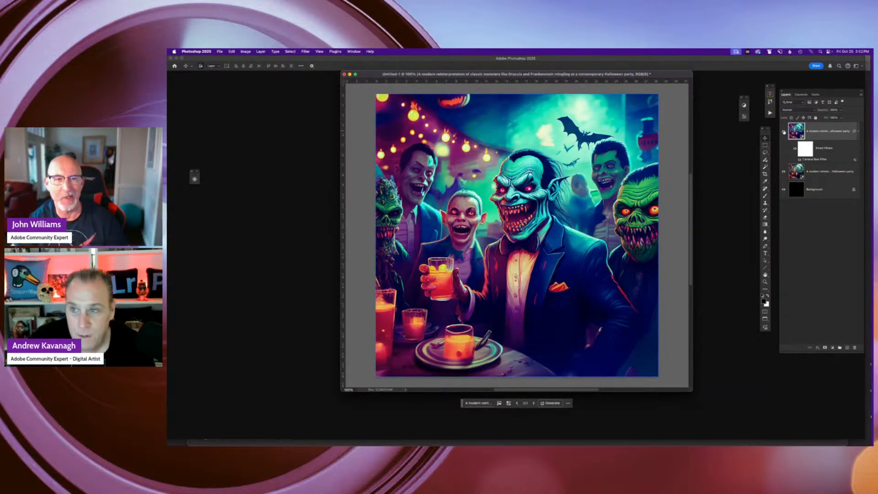
pyautogui.click(795, 148)
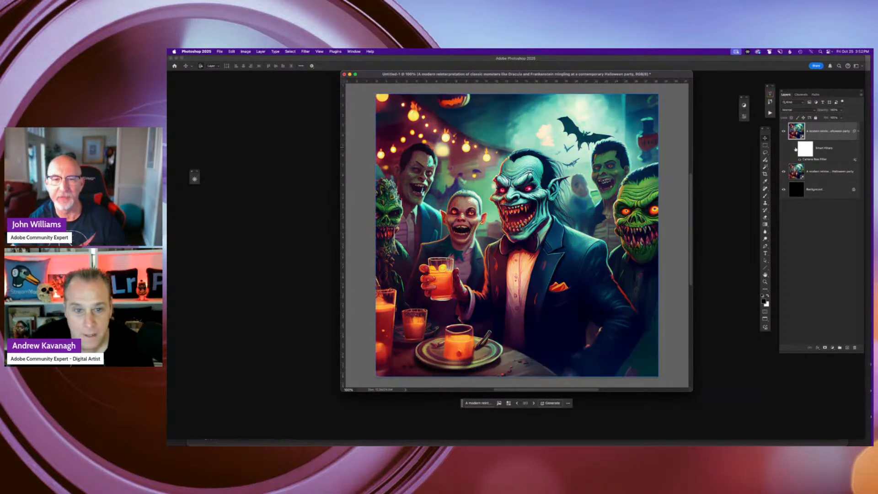
pyautogui.click(795, 148)
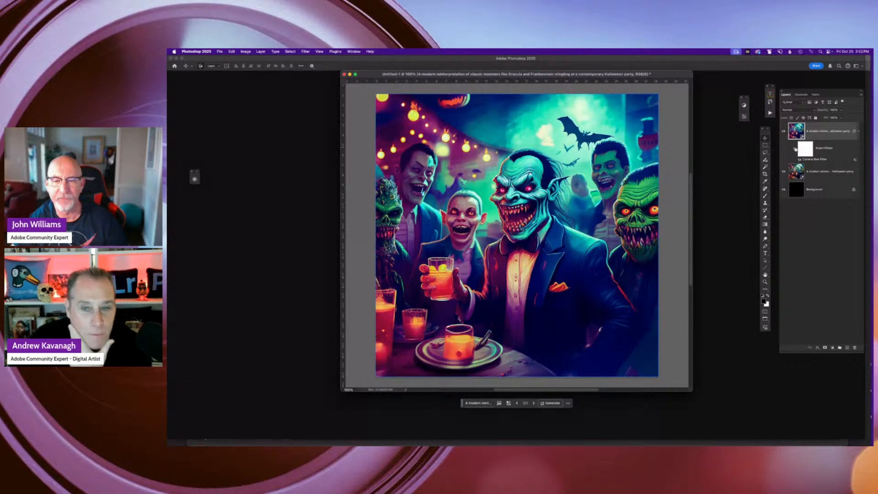
pyautogui.click(795, 148)
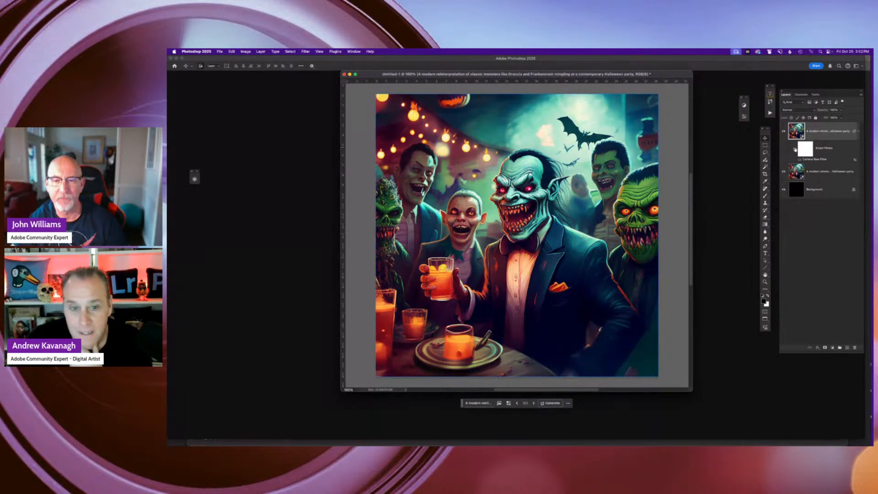
pyautogui.click(795, 149)
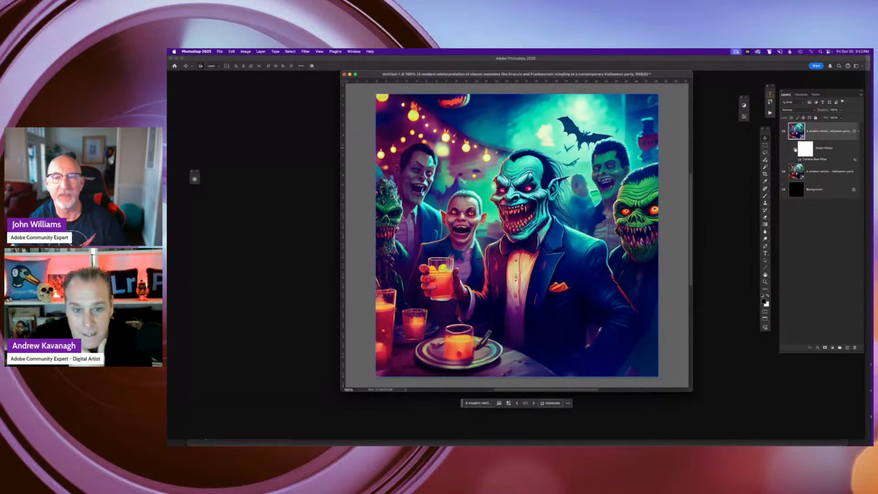
# Switch the filtered layer to the variation showing the bow-tied vampire with a green cocktail
pyautogui.click(535, 403)
pyautogui.click(535, 403)
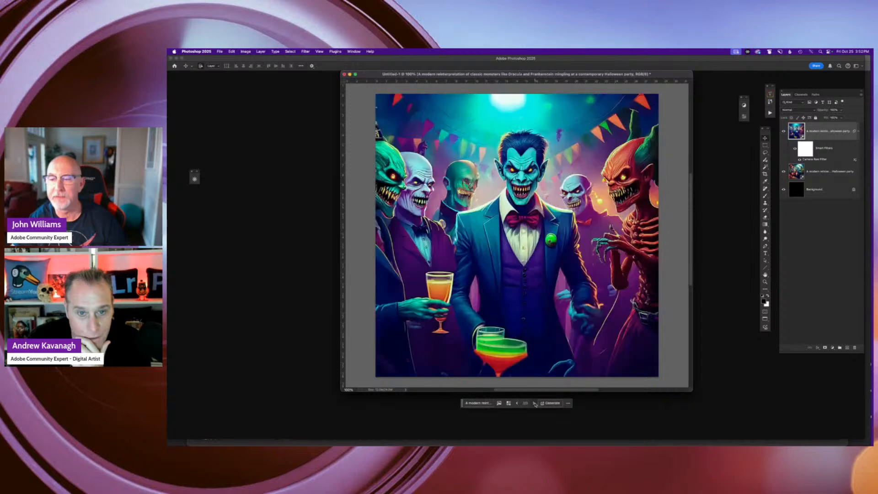
# Switch the filtered layer back to the vampire raising an orange drink and save the document as Ghosts.psd in the TODAY folder
pyautogui.click(517, 402)
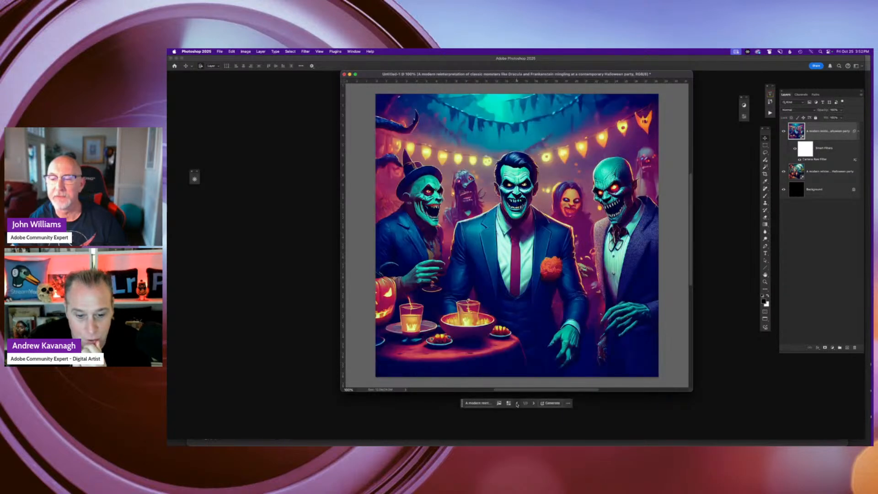
pyautogui.click(517, 402)
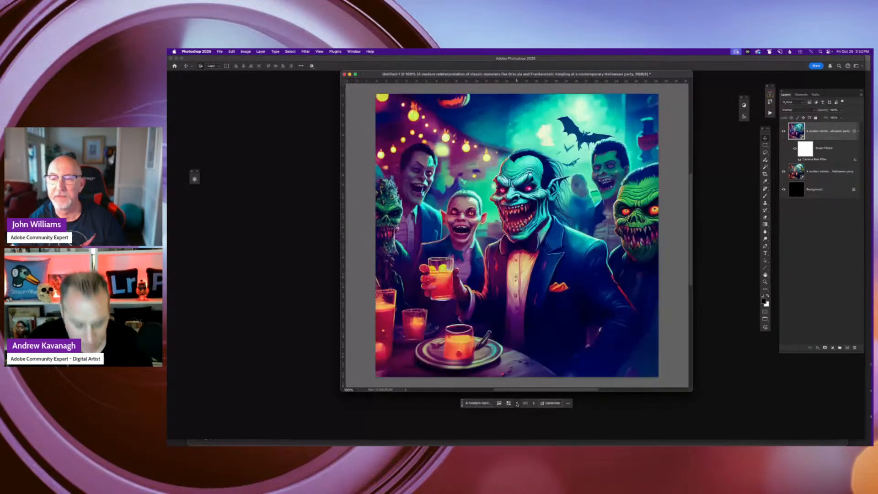
pyautogui.press('super+shift+s')
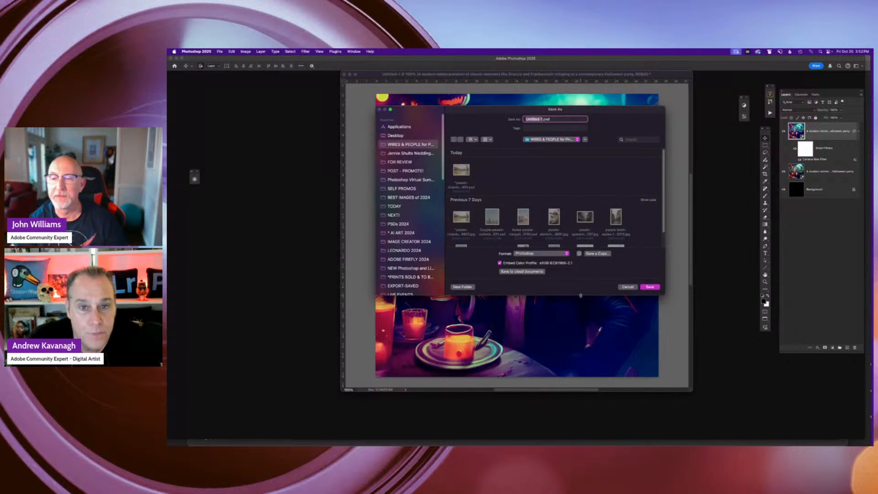
pyautogui.click(394, 207)
pyautogui.click(542, 119)
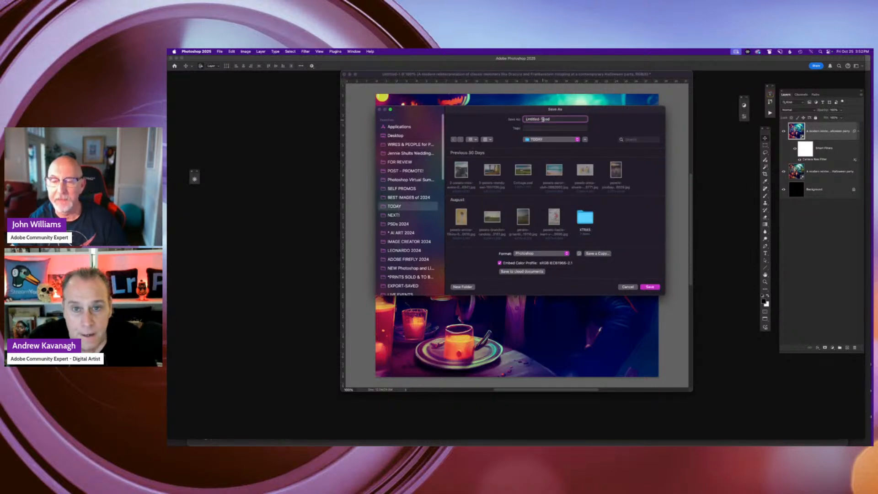
pyautogui.moveTo(542, 119); pyautogui.dragTo(480, 111)
pyautogui.write('DH')
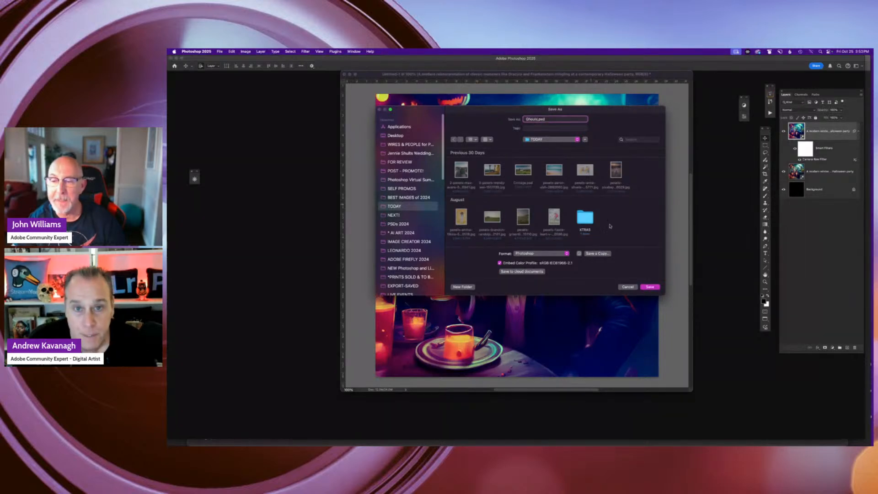
pyautogui.click(647, 287)
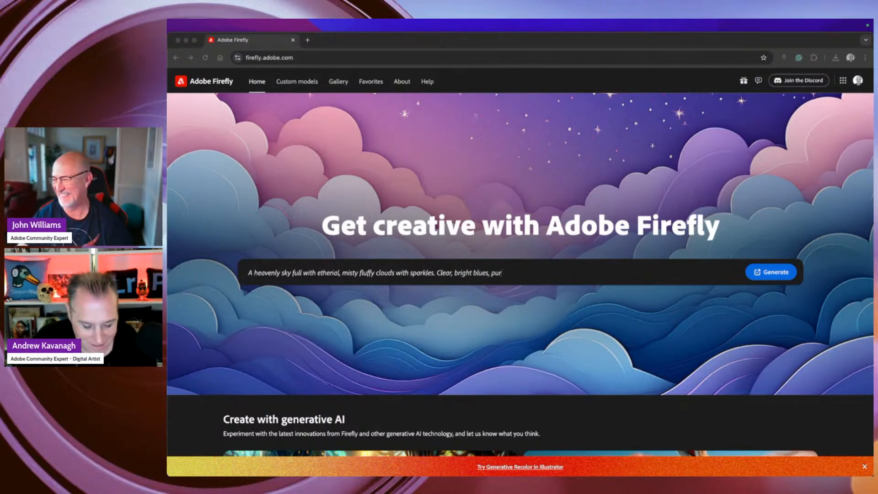
# In Adobe Firefly, generate images from the pasted "Zombie Apocalypse Garden" prompt about zombies tending bizarre plants with scarecrows watching in the background
pyautogui.click(306, 276)
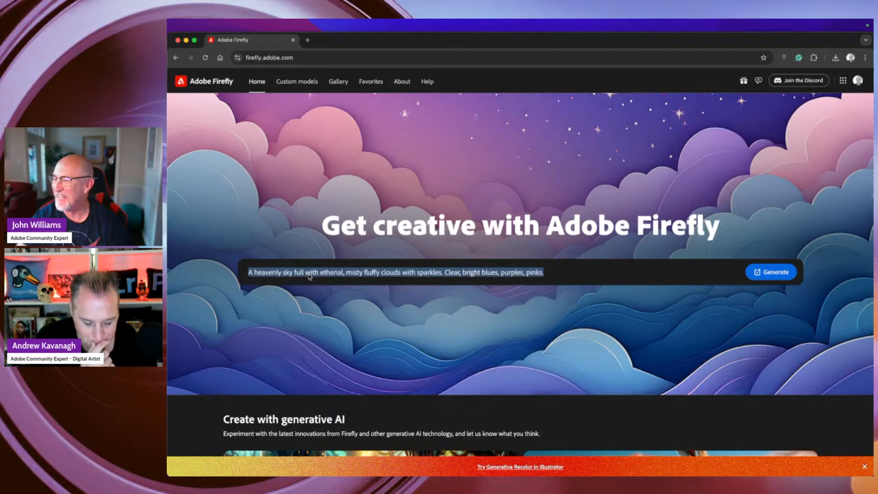
pyautogui.press('super+v')
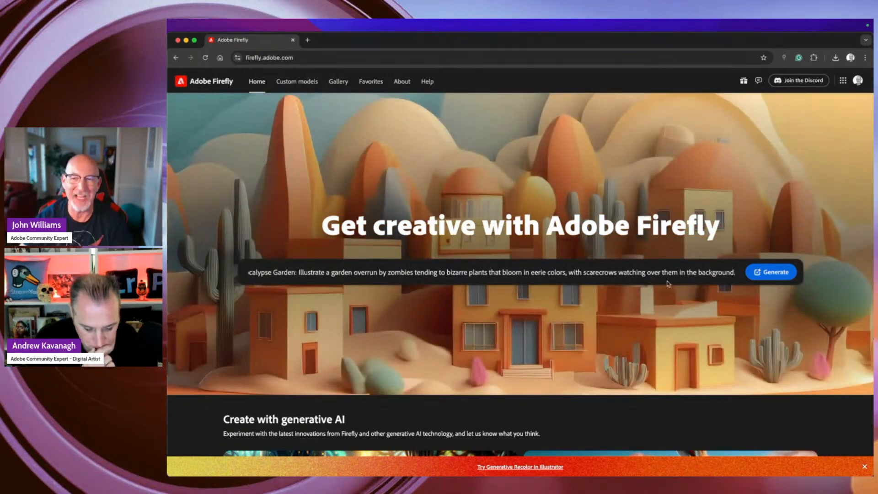
pyautogui.click(780, 275)
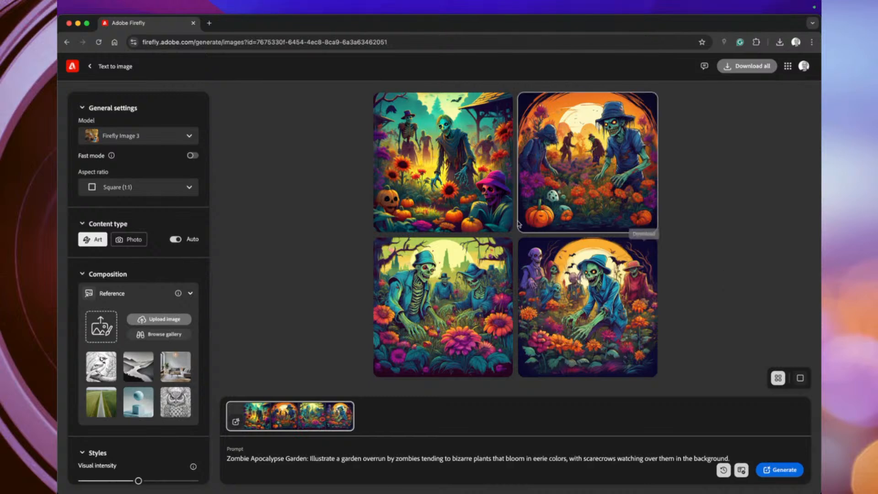
# Examine the four zombie garden images at full size, revisiting the one with sunflowers and pumpkins
pyautogui.click(485, 206)
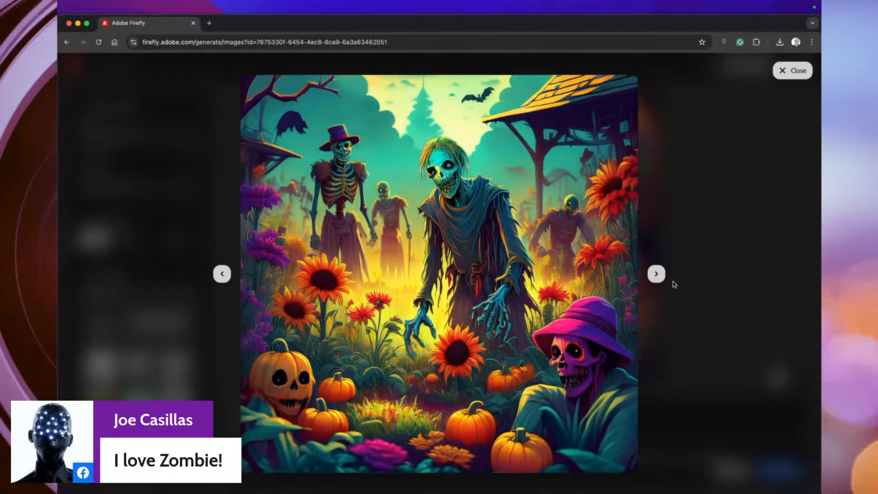
pyautogui.click(656, 274)
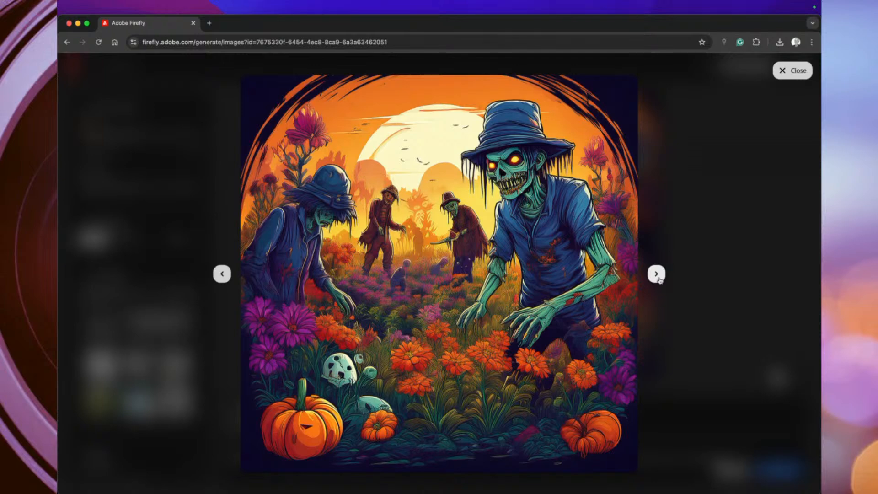
pyautogui.click(656, 274)
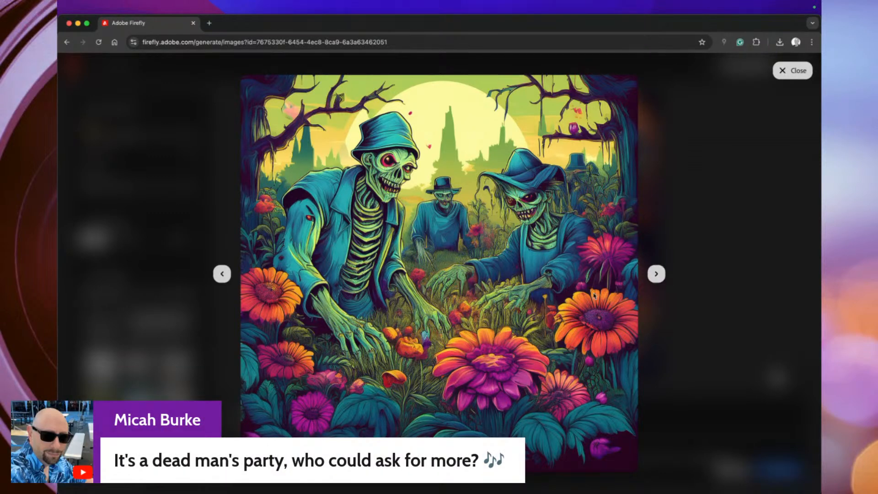
pyautogui.click(656, 274)
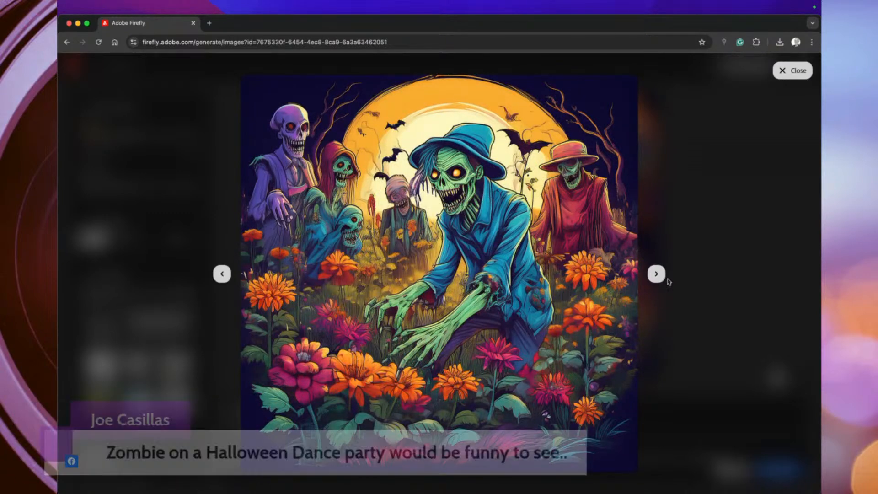
pyautogui.click(221, 274)
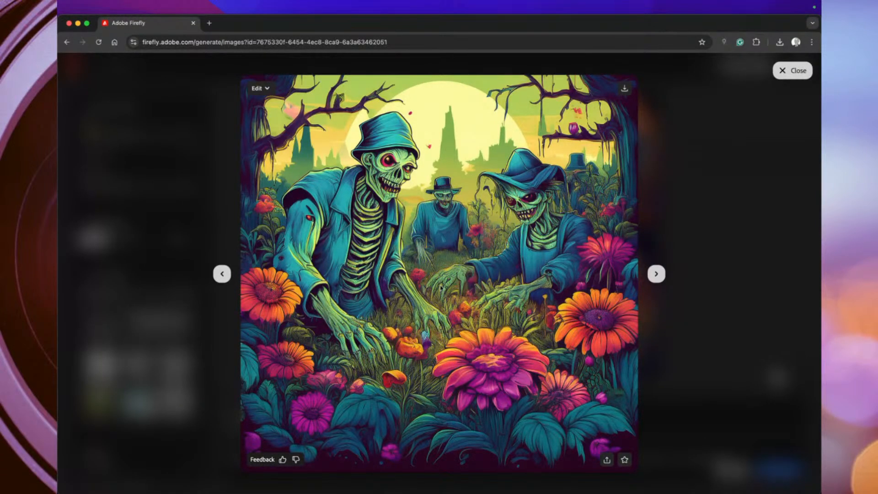
pyautogui.click(656, 275)
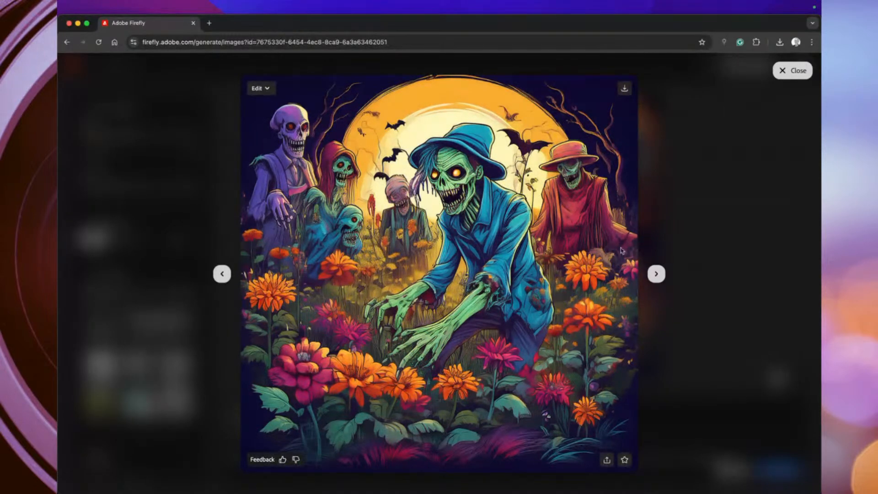
pyautogui.click(656, 275)
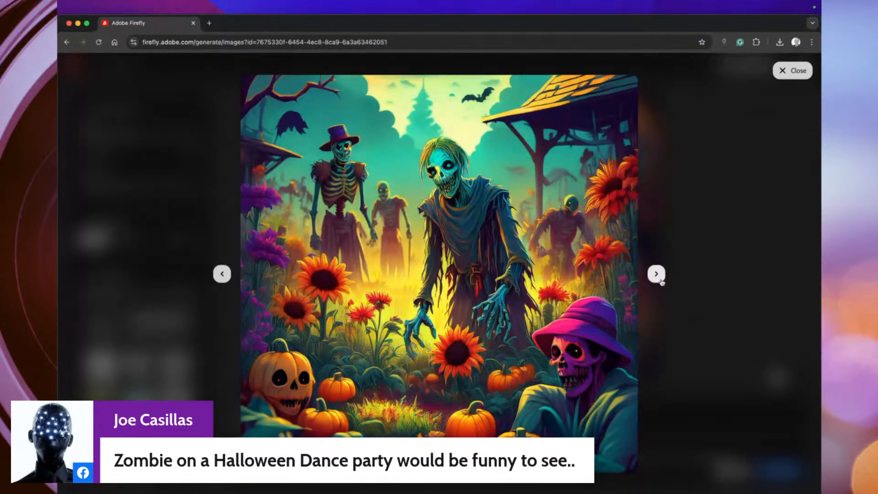
pyautogui.click(791, 72)
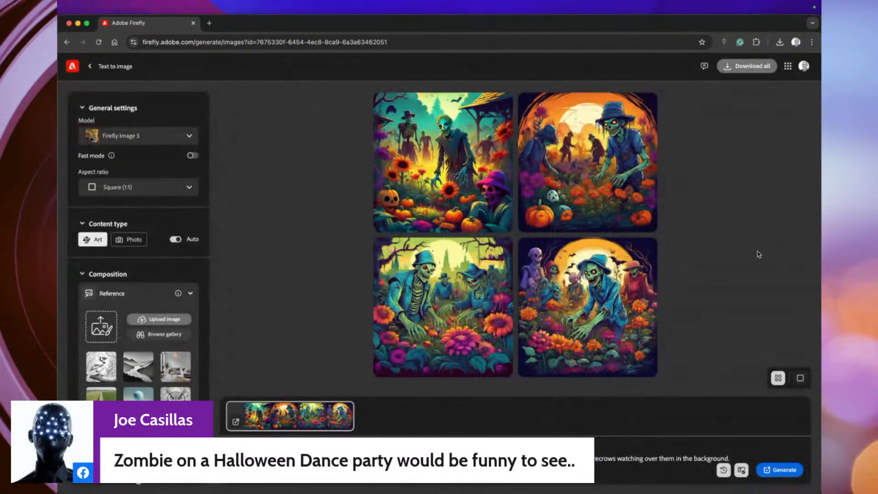
pyautogui.click(436, 180)
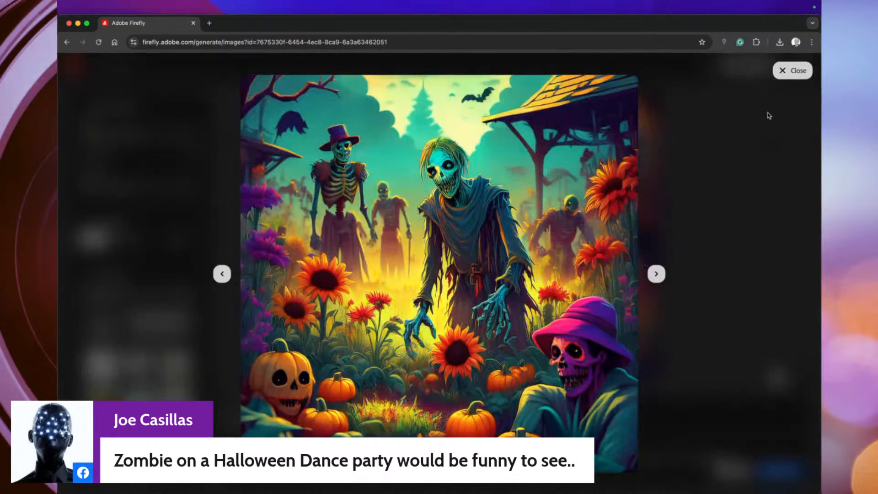
pyautogui.click(787, 72)
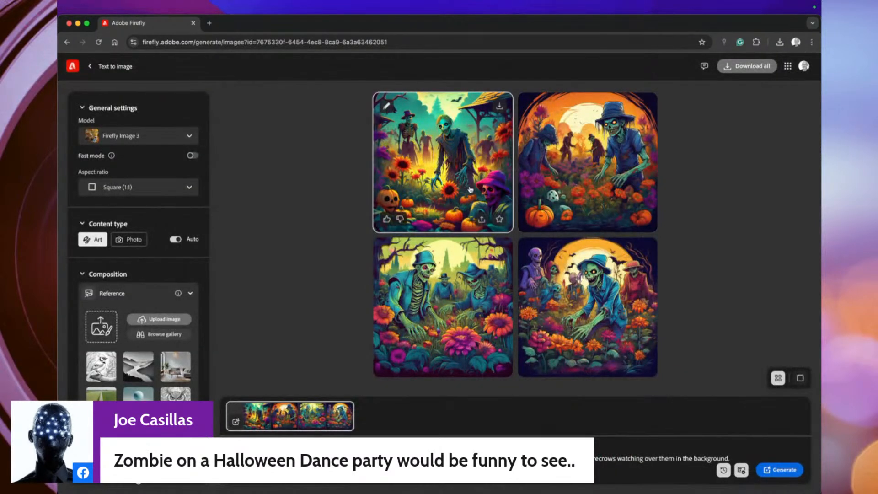
# Download the zombie garden image with sunflowers and pumpkins to the Desktop under its suggested name, and return to the image grid
pyautogui.click(482, 221)
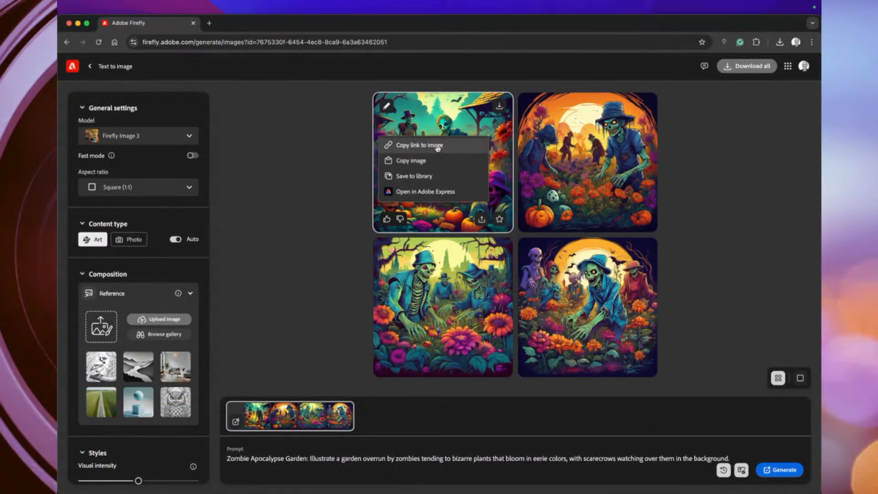
pyautogui.click(436, 161)
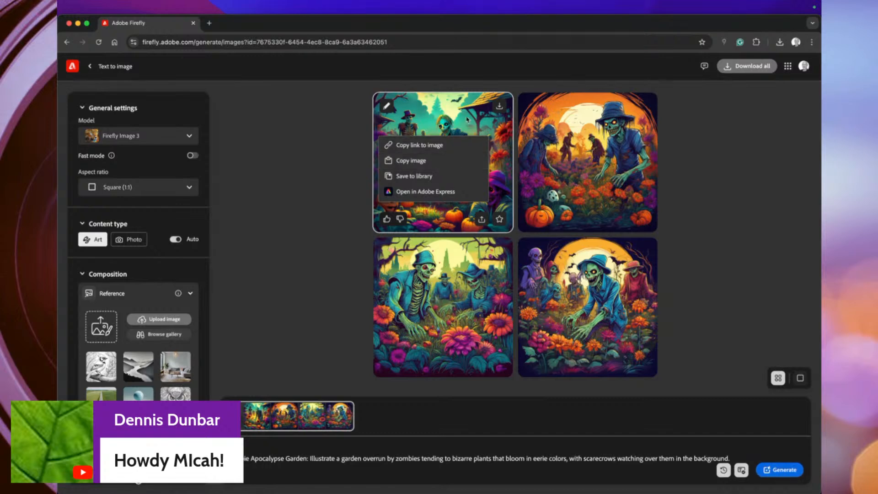
pyautogui.click(500, 108)
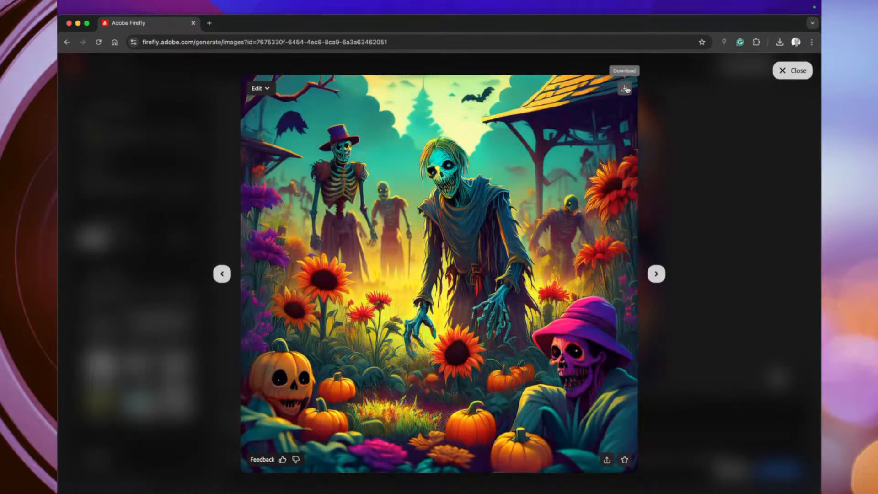
pyautogui.click(625, 88)
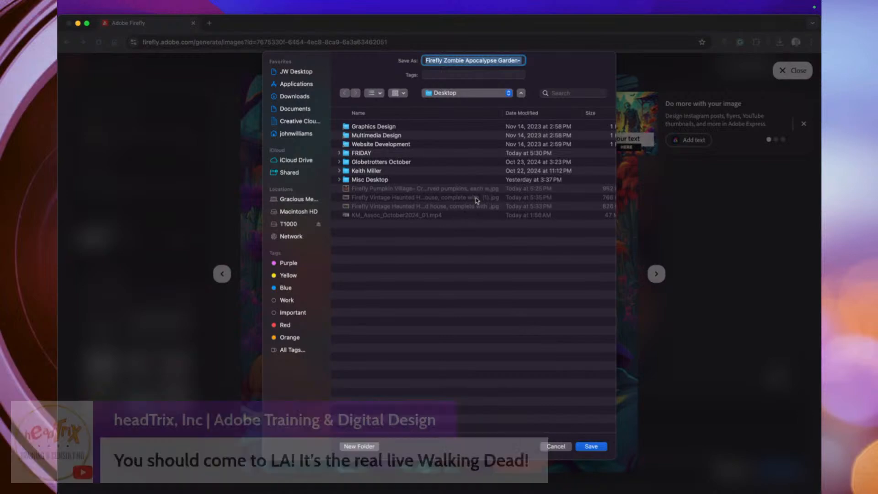
pyautogui.click(599, 447)
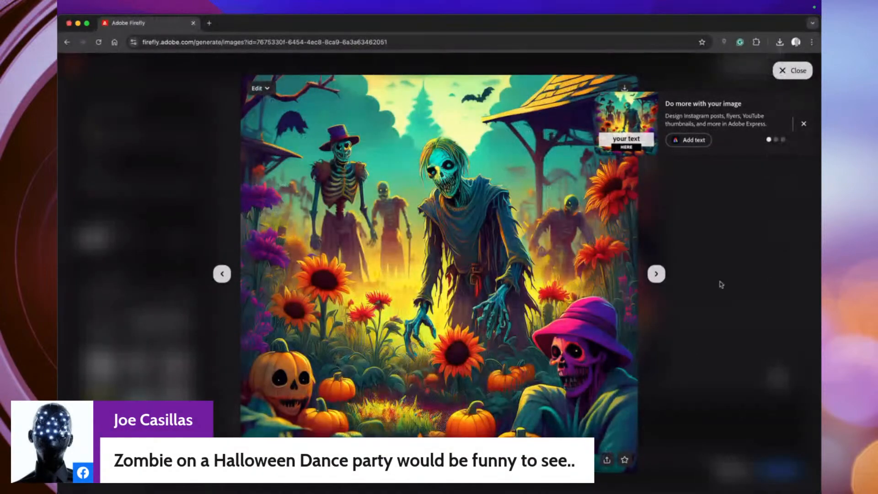
pyautogui.click(793, 71)
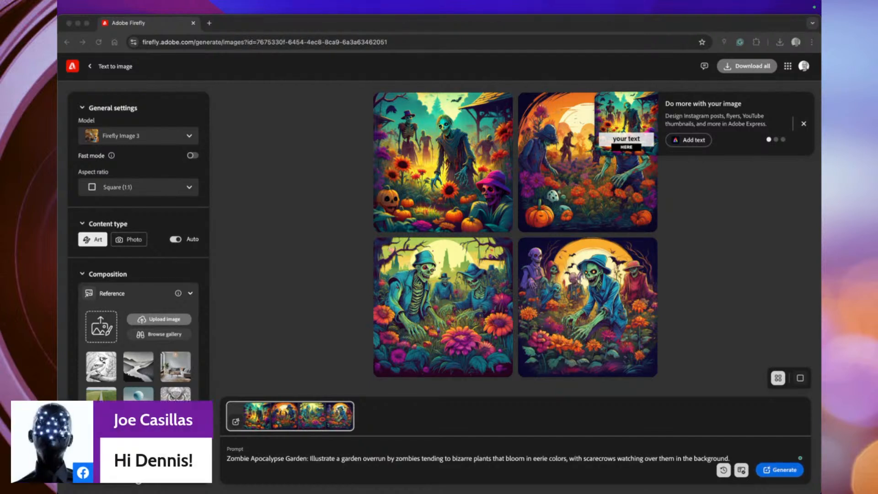
# Replace the prompt with "Zombie dance party" and generate a new set of images
pyautogui.click(303, 463)
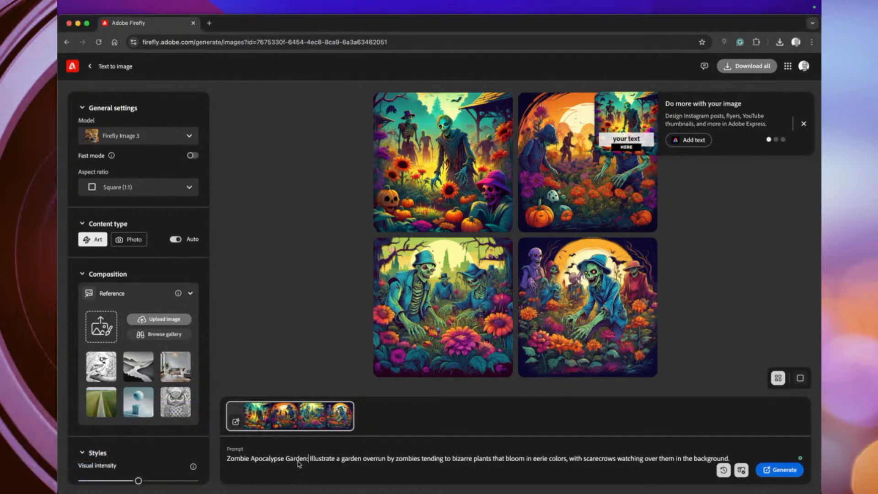
pyautogui.tripleClick(246, 460)
pyautogui.write('Zomb')
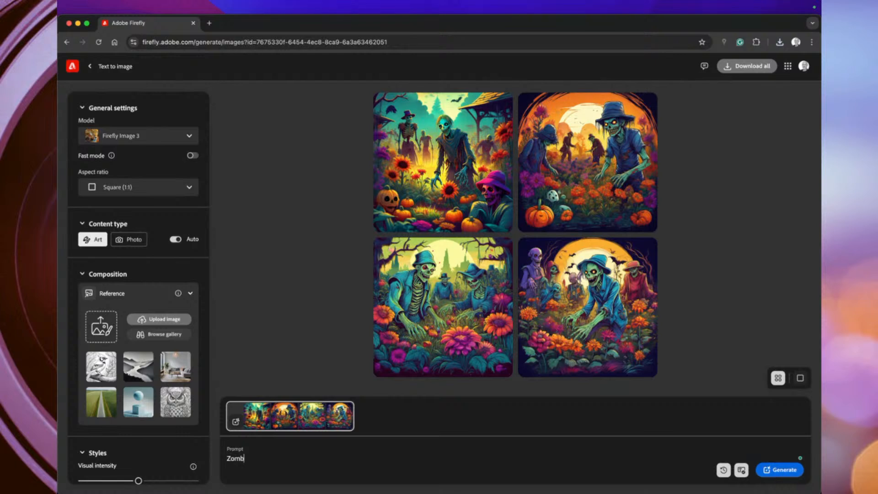
pyautogui.write('ie dance party')
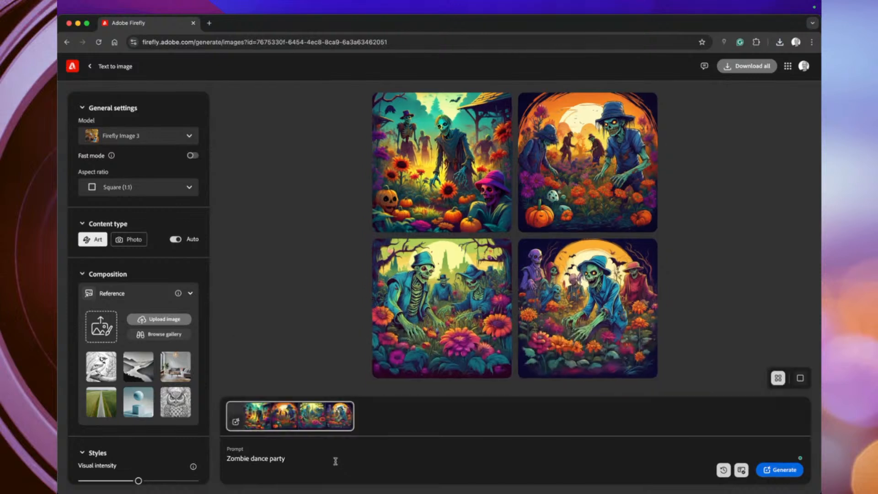
pyautogui.click(780, 471)
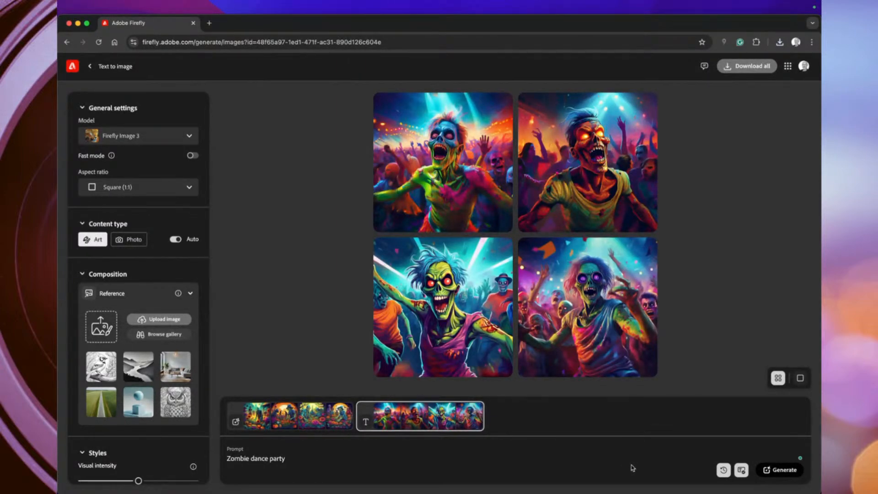
# View each of the four zombie dance party images at full size, and return to the grid
pyautogui.click(443, 166)
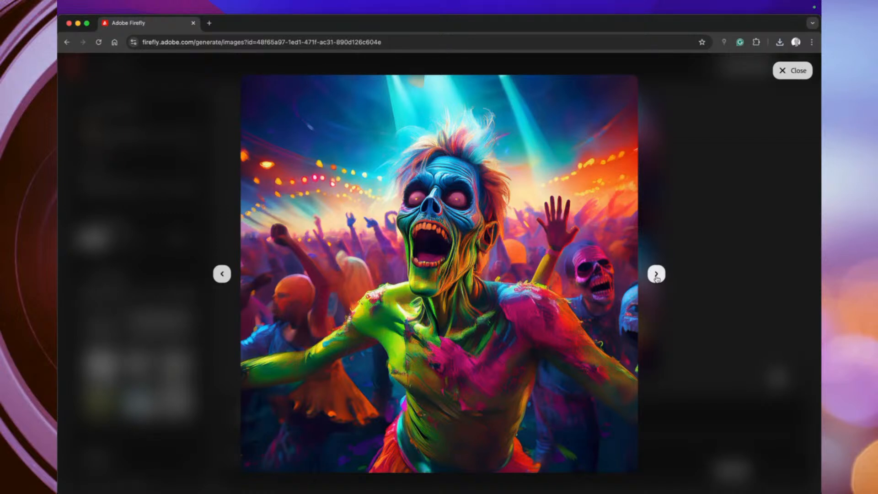
pyautogui.click(656, 275)
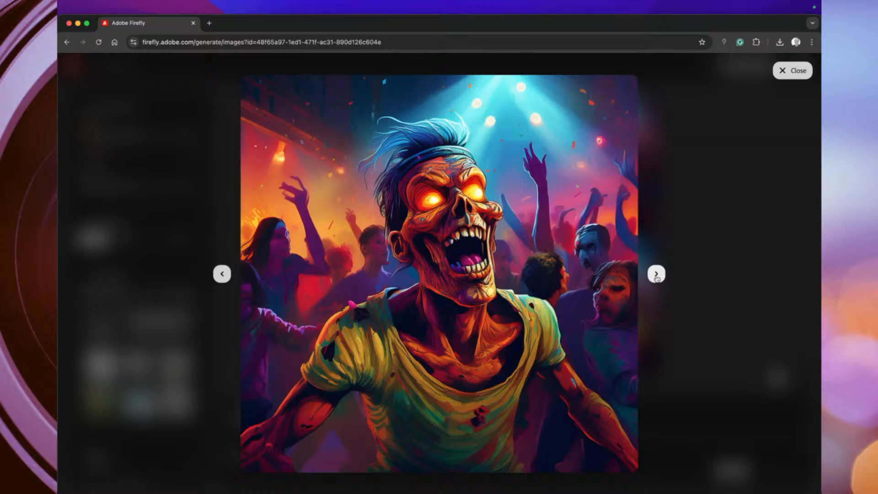
pyautogui.click(656, 275)
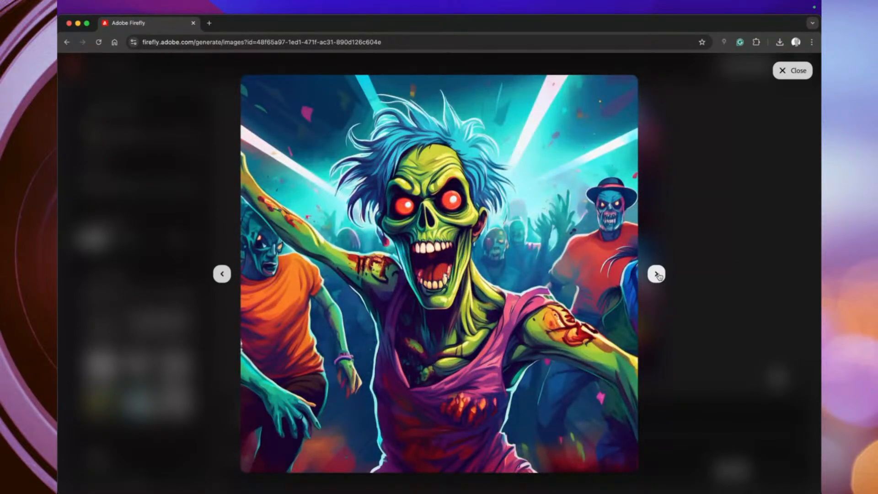
pyautogui.moveTo(630, 337)
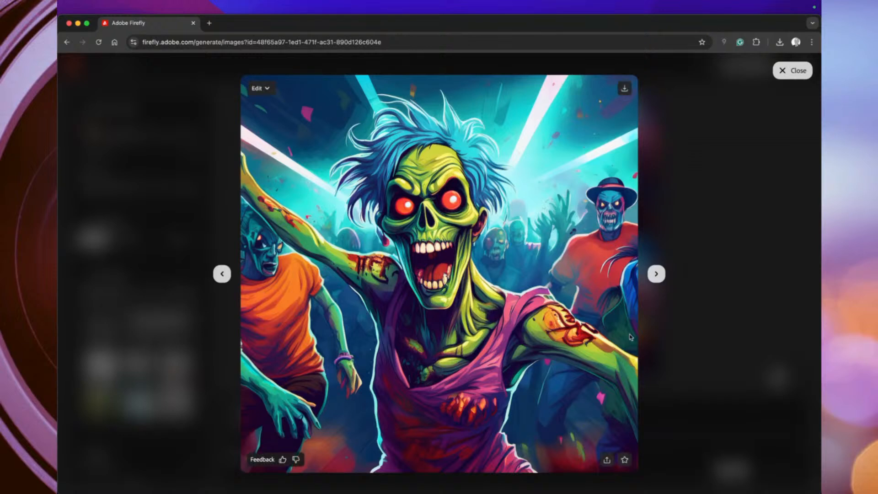
pyautogui.click(656, 275)
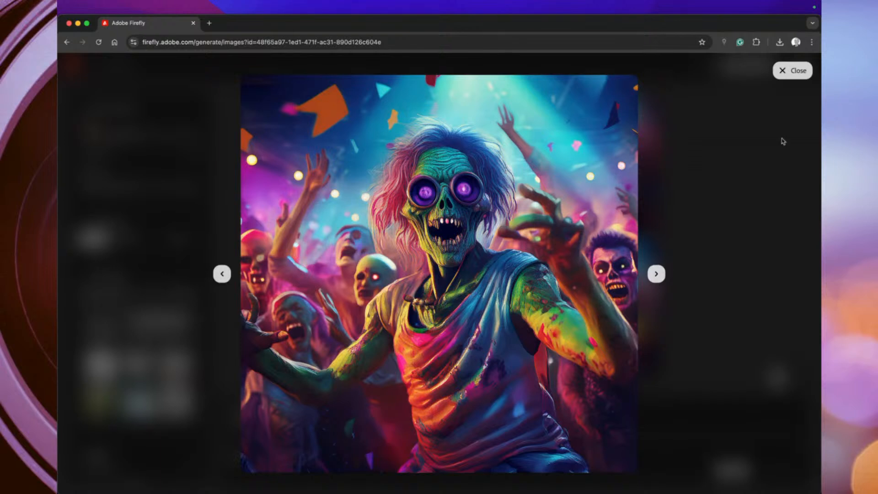
pyautogui.click(793, 70)
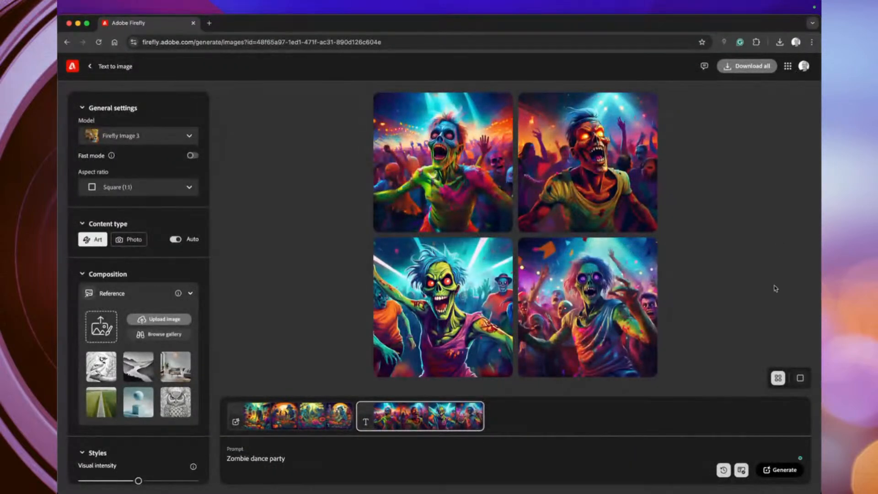
# Set the content type to Photo and generate a new set of "Zombie dance party" images
pyautogui.click(134, 242)
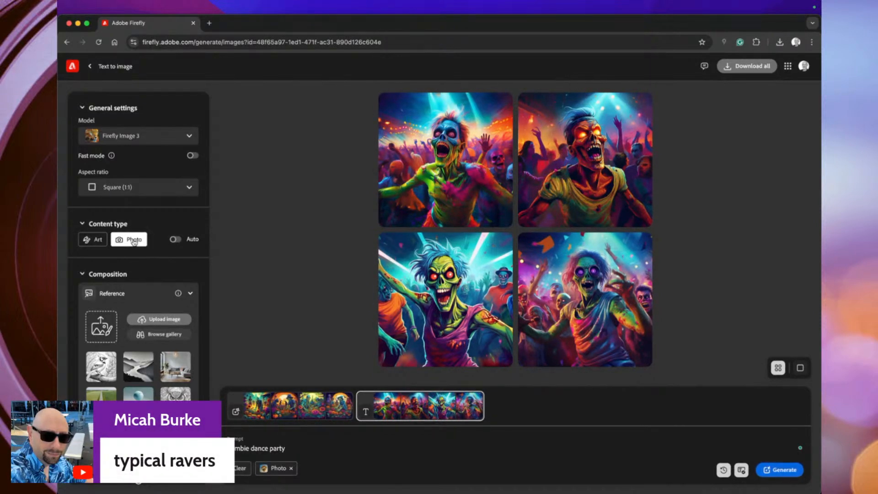
pyautogui.click(782, 474)
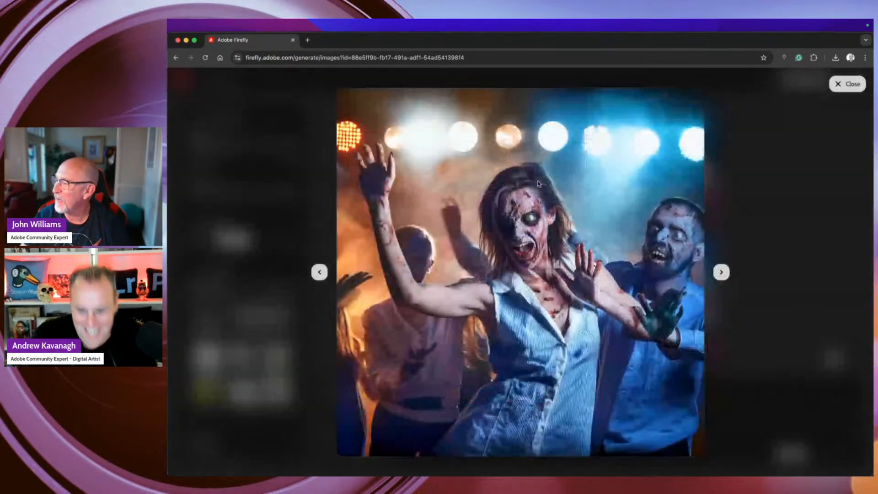
# View each of the four photographic zombie dance party images at full size
pyautogui.click(563, 198)
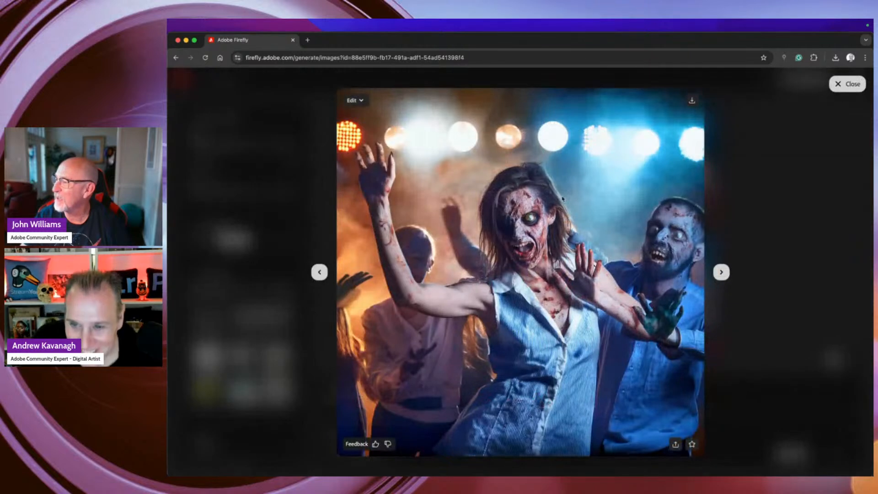
pyautogui.click(721, 275)
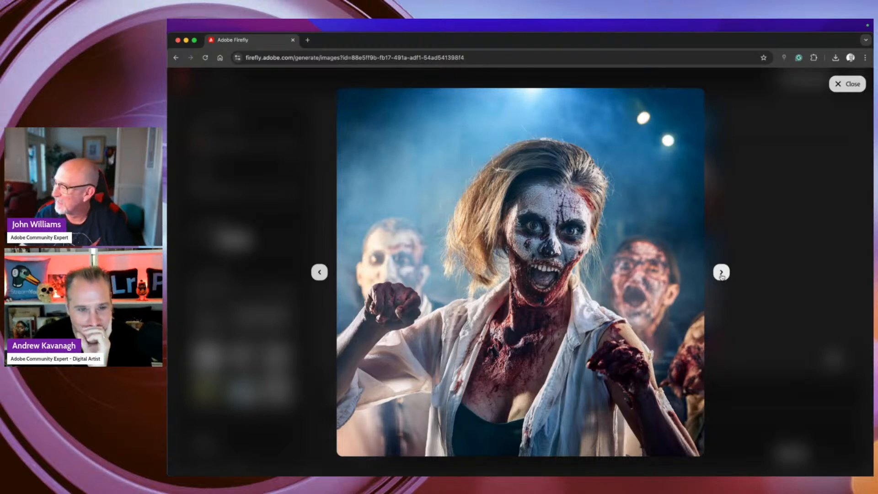
pyautogui.click(722, 275)
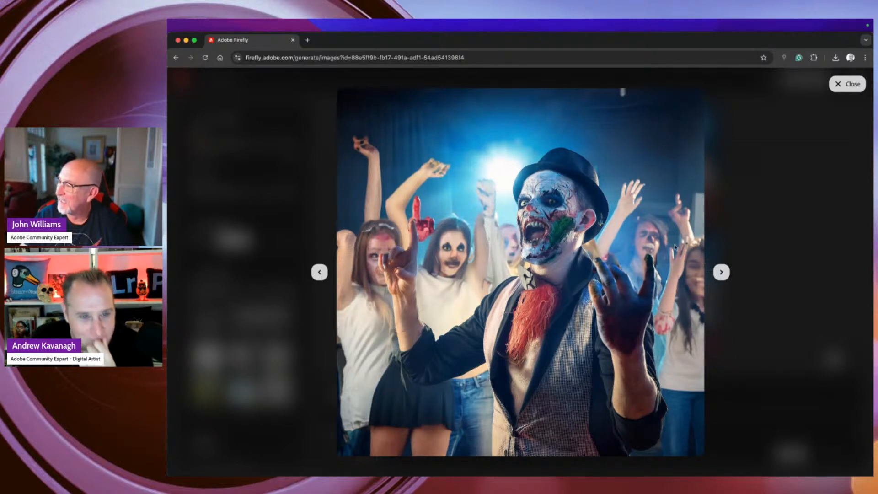
pyautogui.moveTo(423, 272)
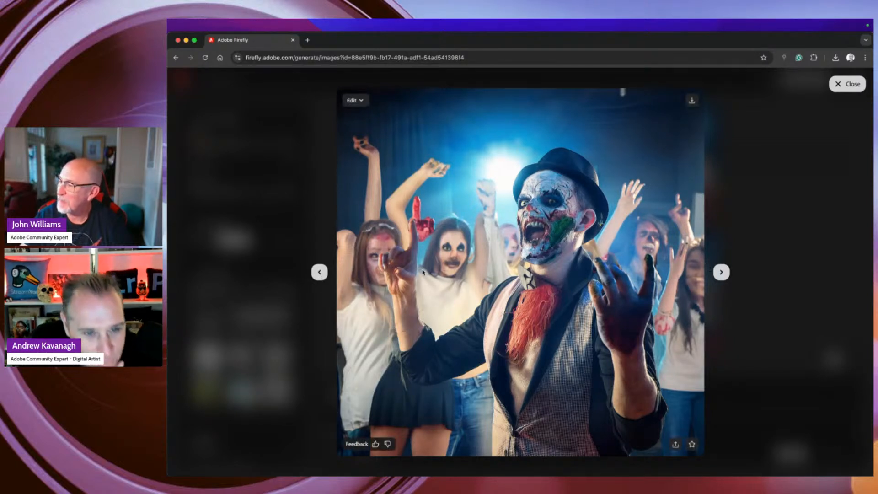
pyautogui.click(722, 272)
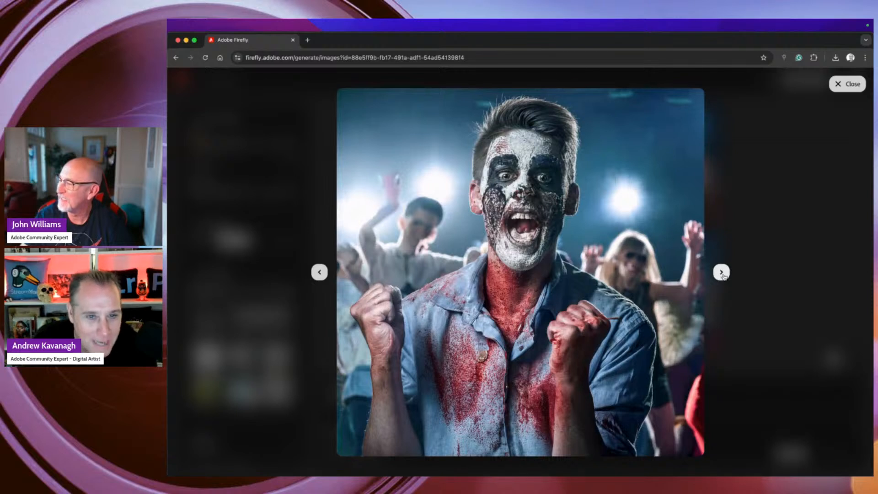
# Revisit the photographic zombie images to compare the top-hatted, blue-shirted and blonde dancers, and return to the grid
pyautogui.click(319, 272)
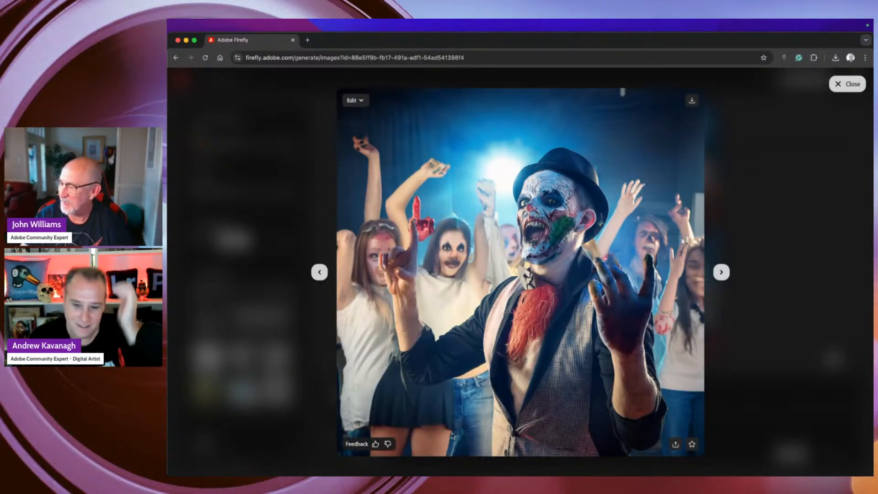
pyautogui.click(721, 273)
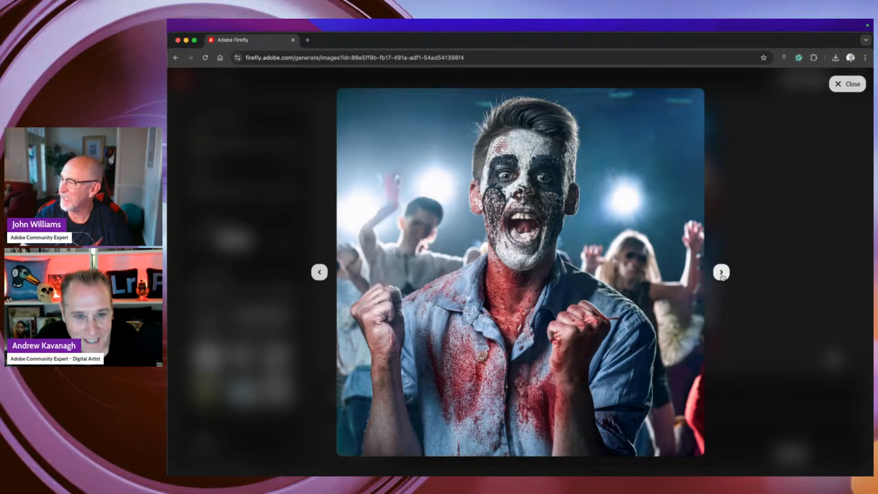
pyautogui.click(721, 272)
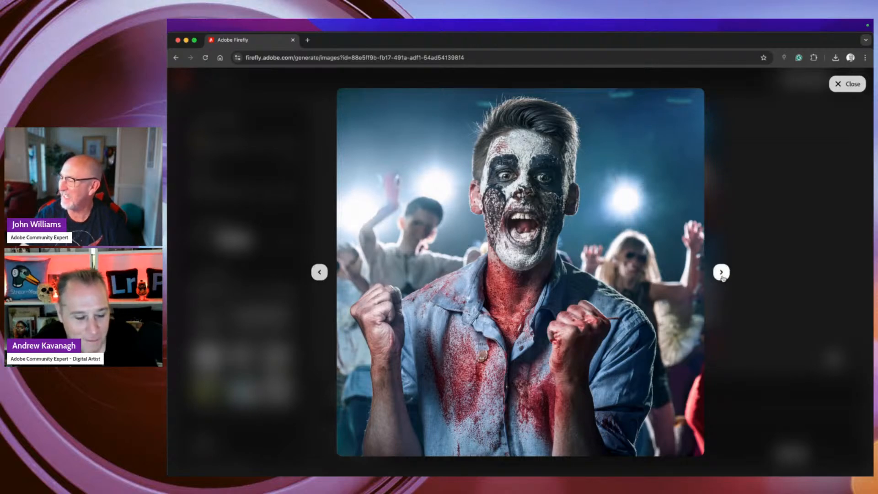
pyautogui.click(721, 272)
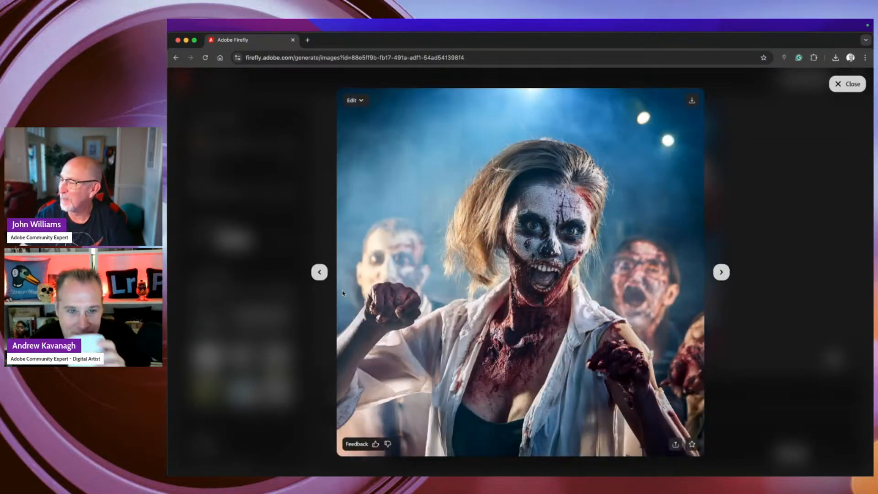
pyautogui.click(319, 272)
pyautogui.click(319, 272)
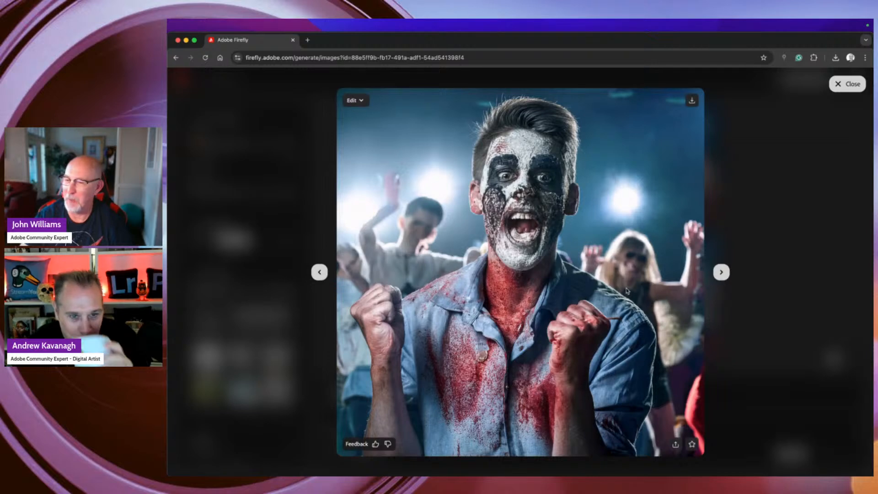
pyautogui.click(721, 272)
pyautogui.click(722, 272)
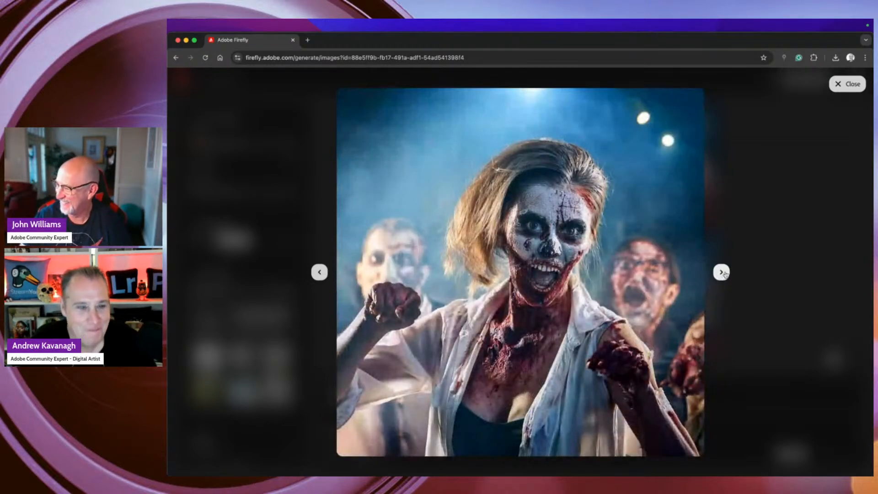
pyautogui.click(721, 273)
pyautogui.click(852, 85)
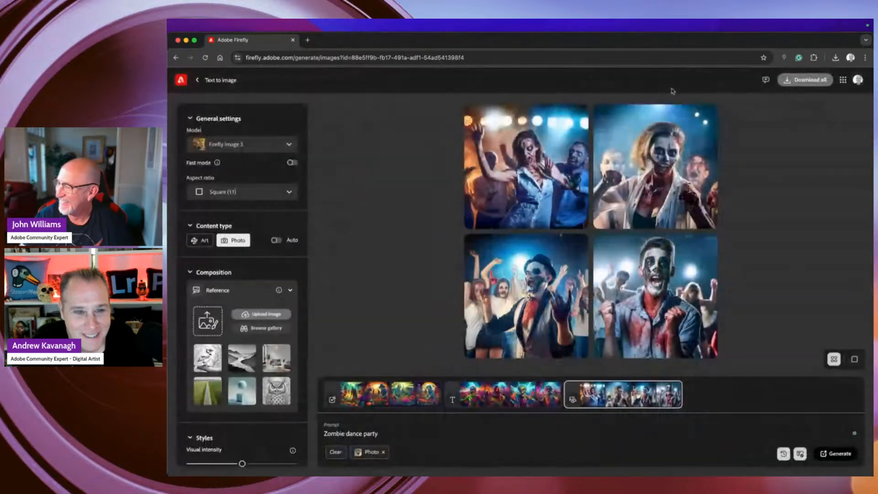
# Reopen the earlier art-style zombie dance party set and download the first image, the blue-faced zombie with green arms, to the Desktop
pyautogui.click(505, 402)
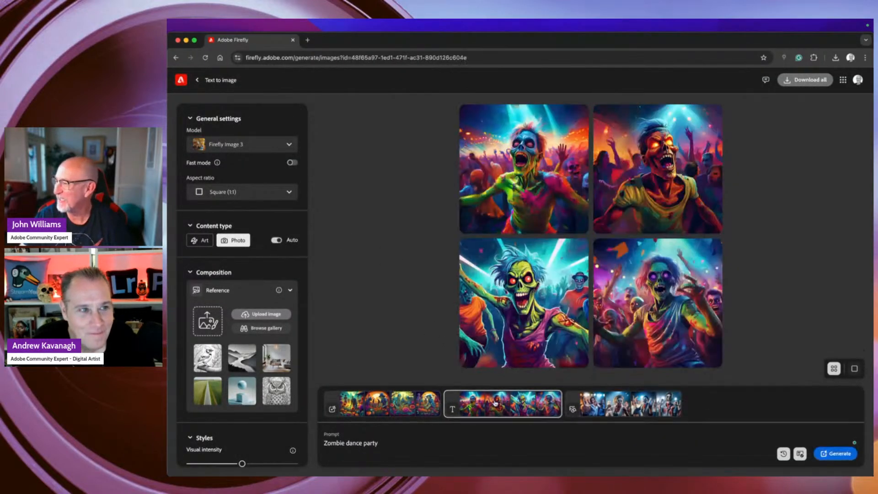
pyautogui.click(526, 174)
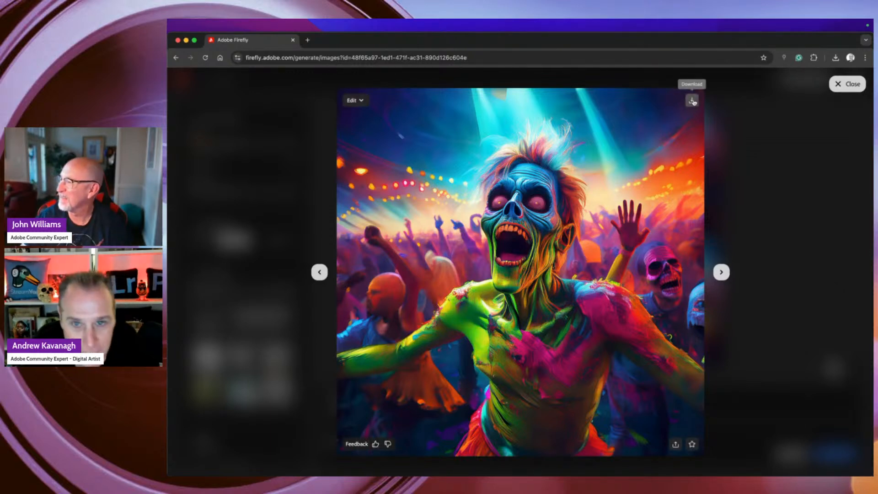
pyautogui.click(691, 100)
pyautogui.click(661, 431)
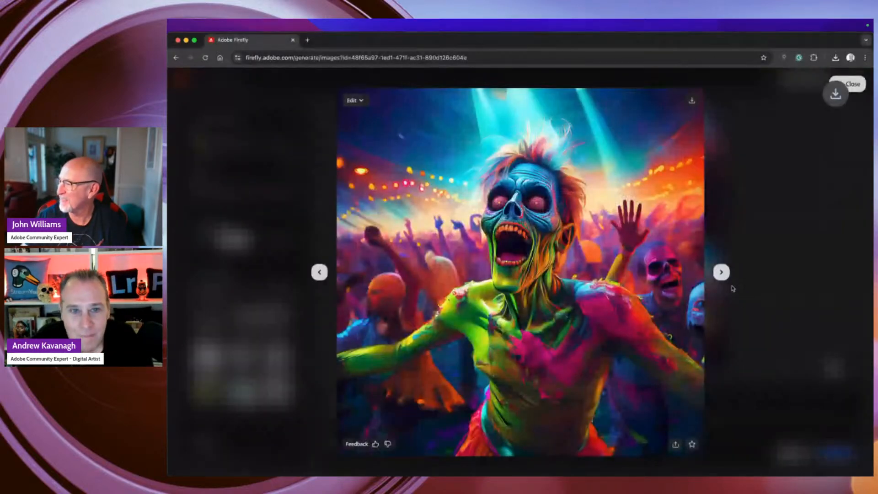
# Download the second dance party image, the zombie with glowing orange eyes, to the Desktop under its suggested name
pyautogui.click(721, 272)
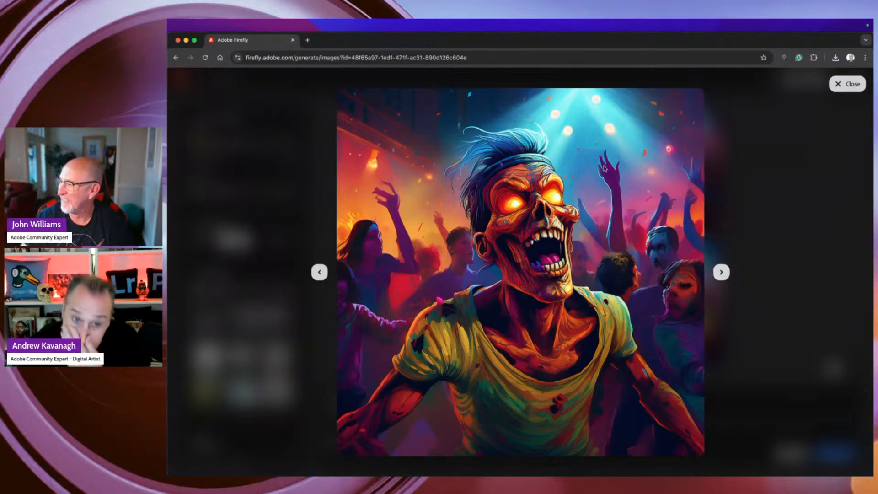
pyautogui.click(691, 100)
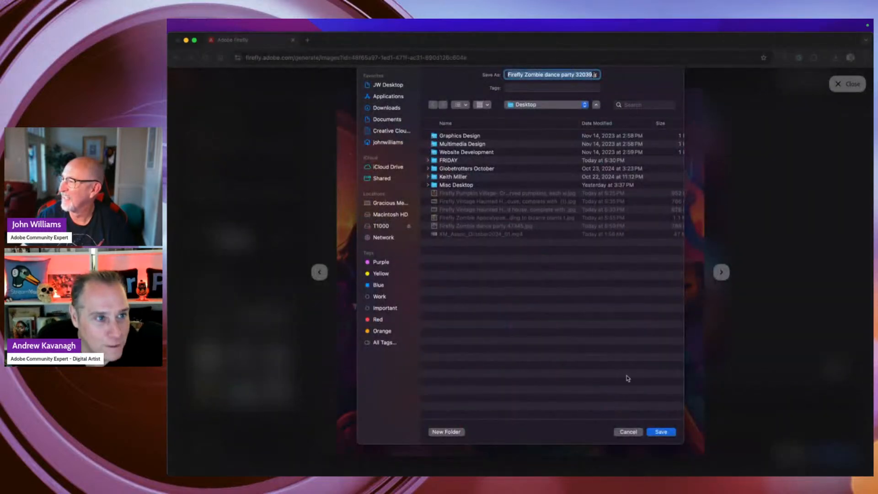
pyautogui.click(662, 432)
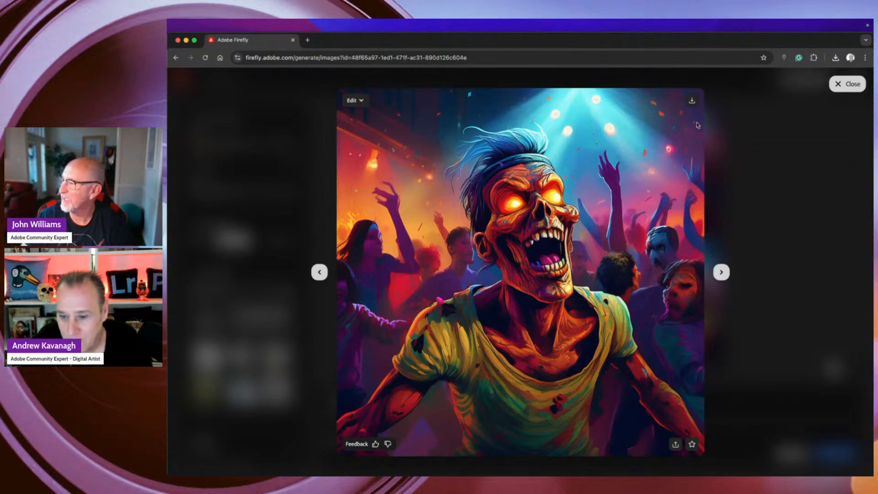
# Download the third dance party image, the blue-haired green zombie with red eyes, view the fourth image, and return to the grid
pyautogui.click(723, 271)
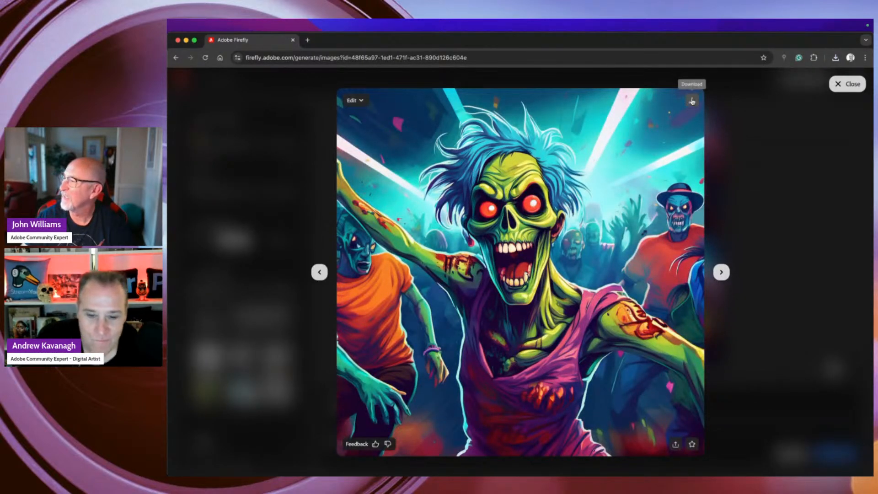
pyautogui.click(691, 101)
pyautogui.click(661, 432)
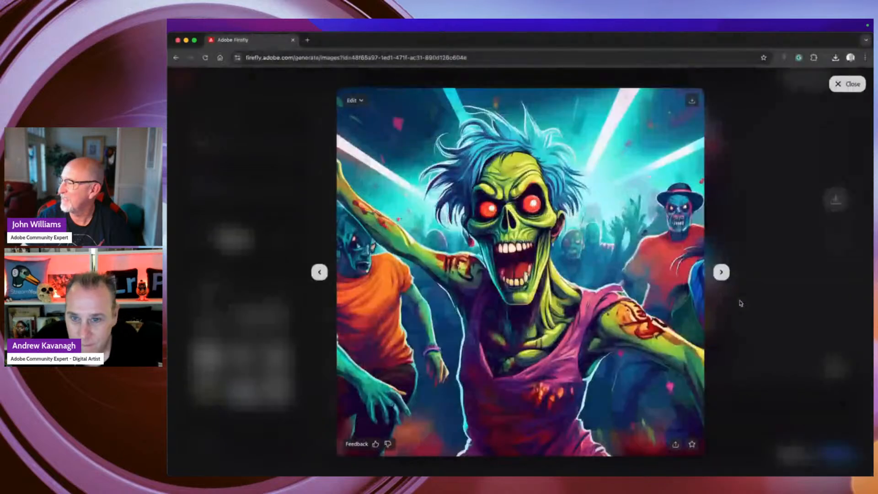
pyautogui.click(720, 273)
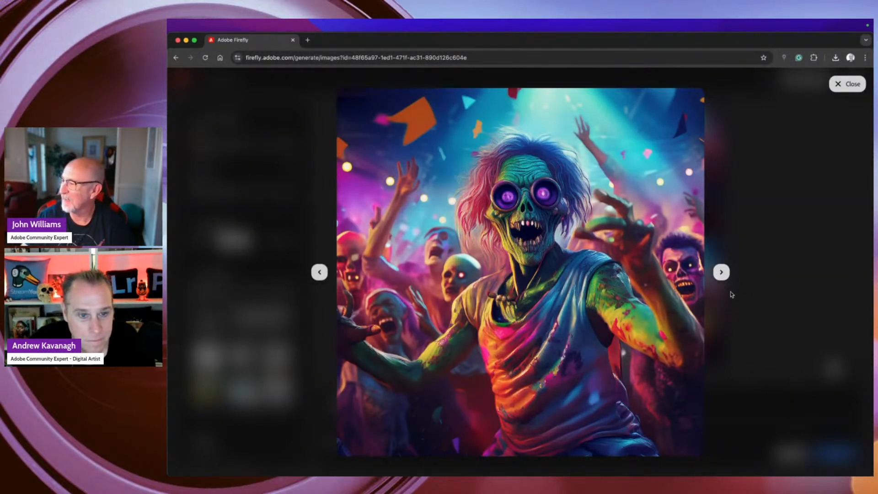
pyautogui.click(847, 83)
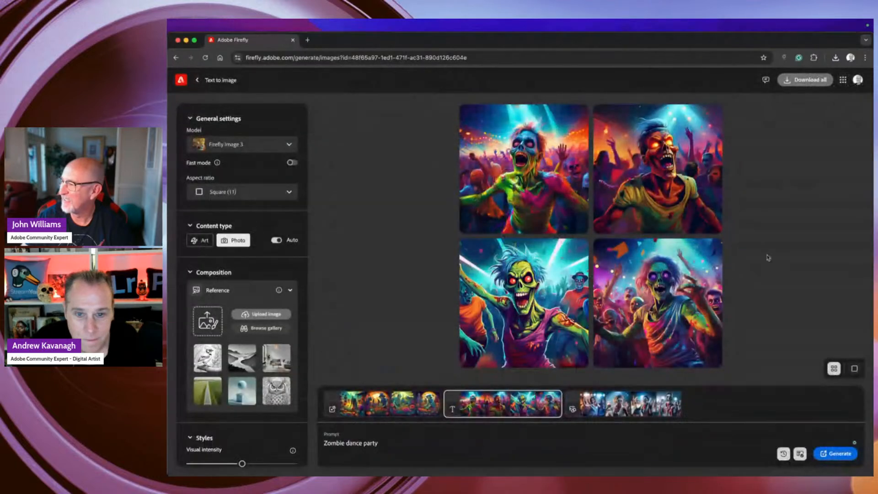